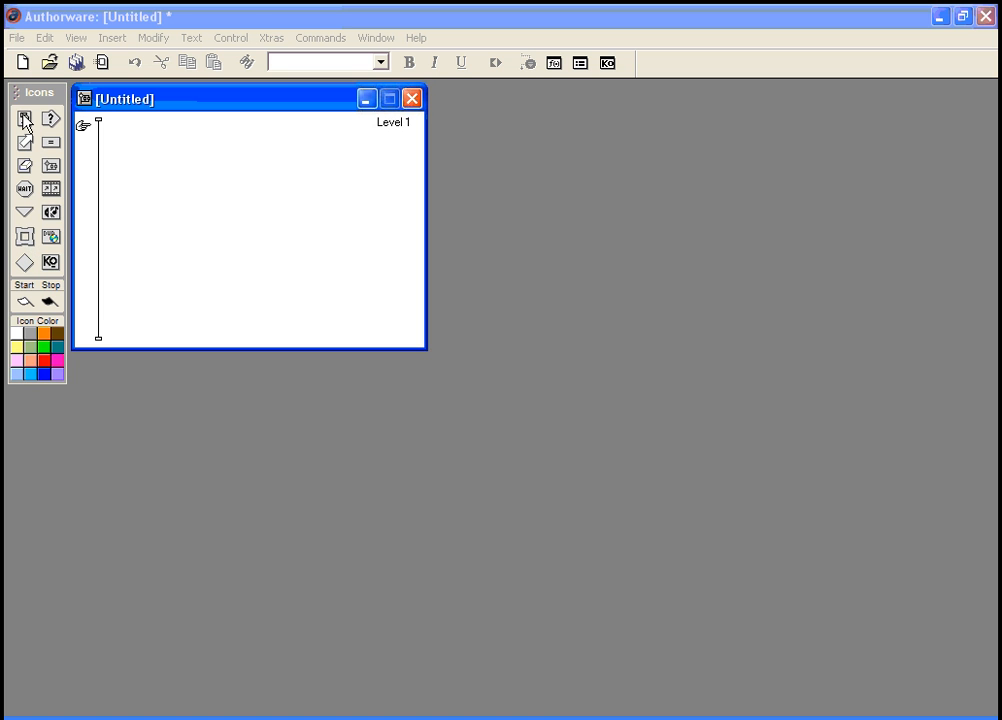
Step: Add a display icon to the flowline and show the file Properties (640x480 playback)
drag(25, 121, 97, 136)
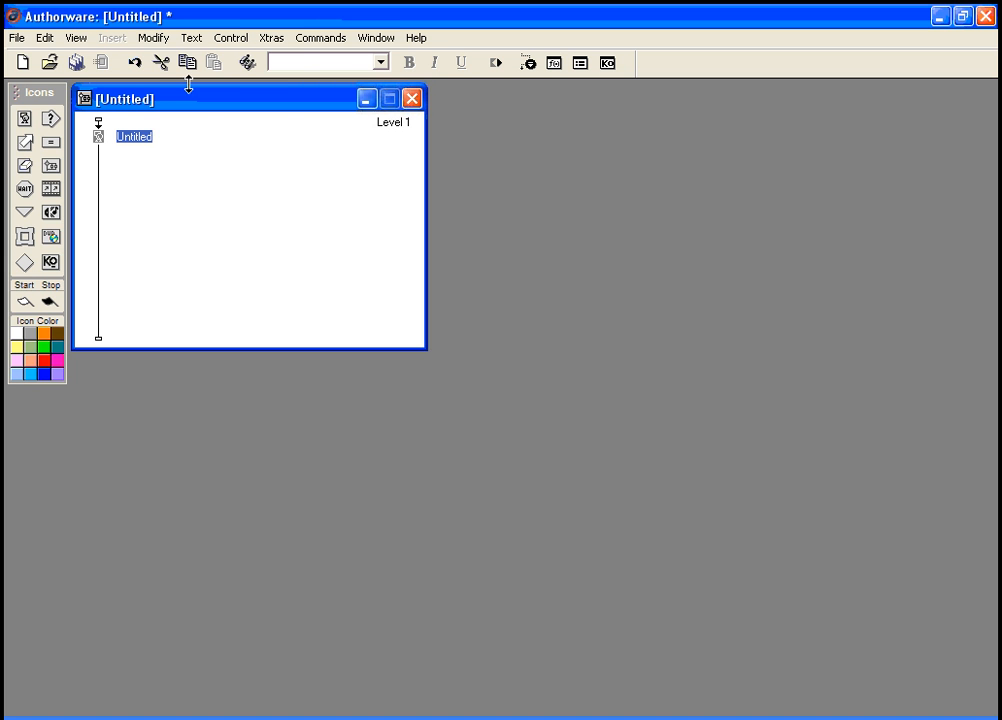
click(152, 40)
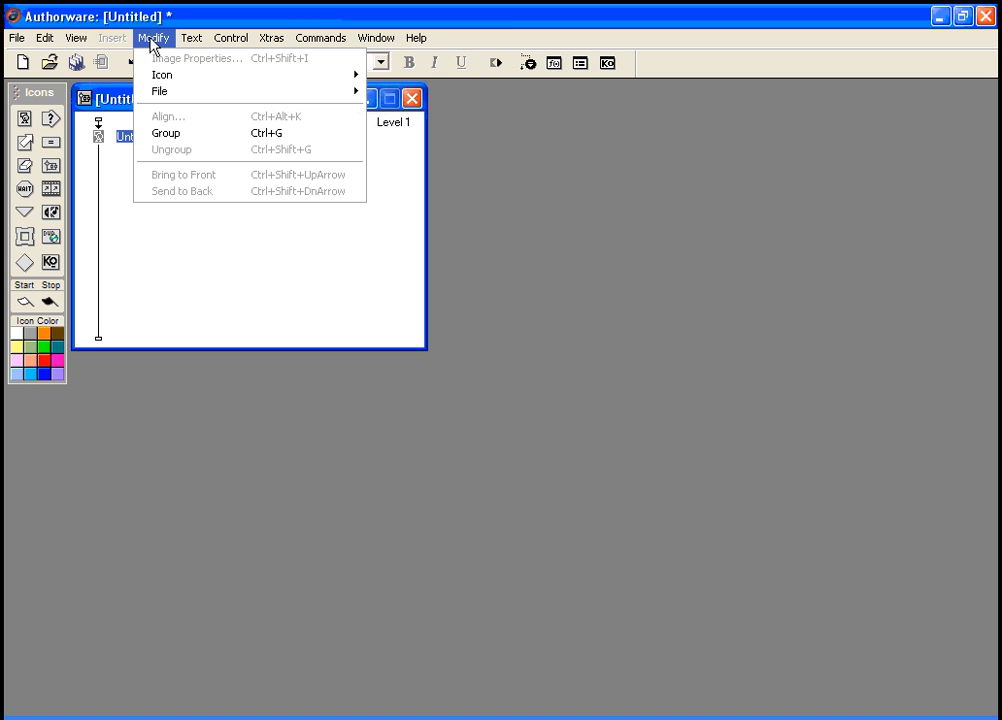
mouse_move(178, 93)
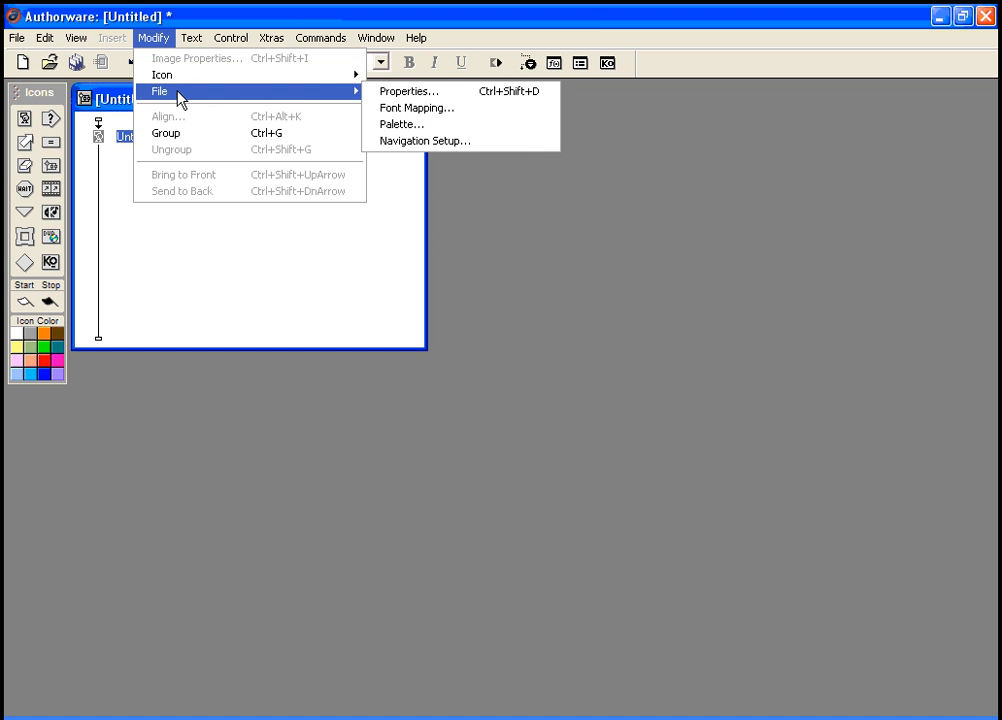
click(378, 92)
drag(373, 516, 385, 417)
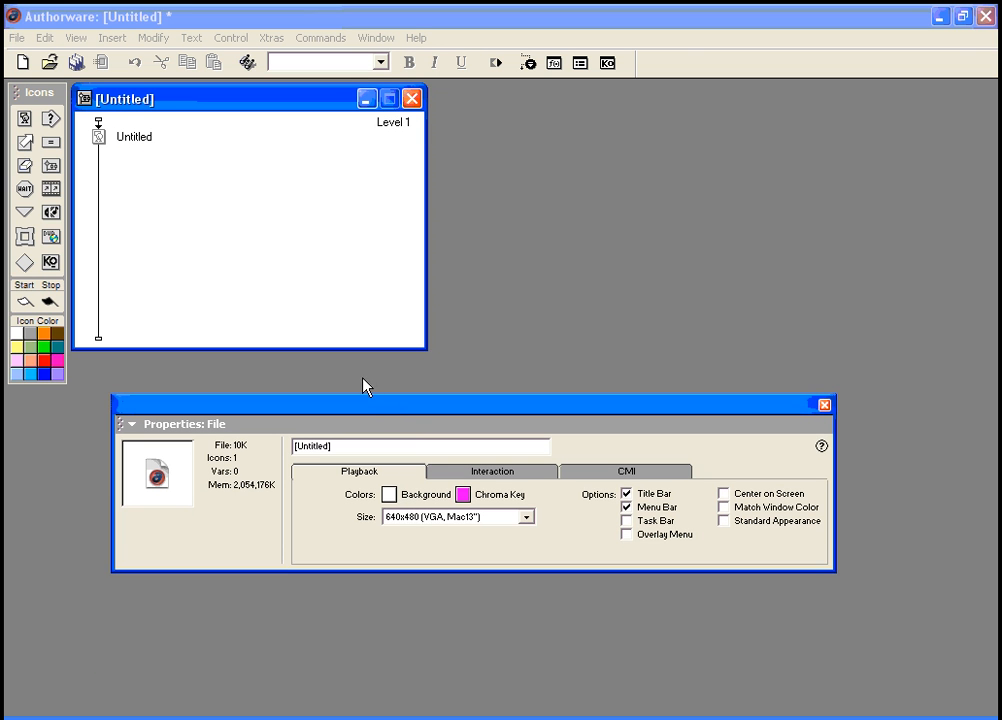
click(394, 500)
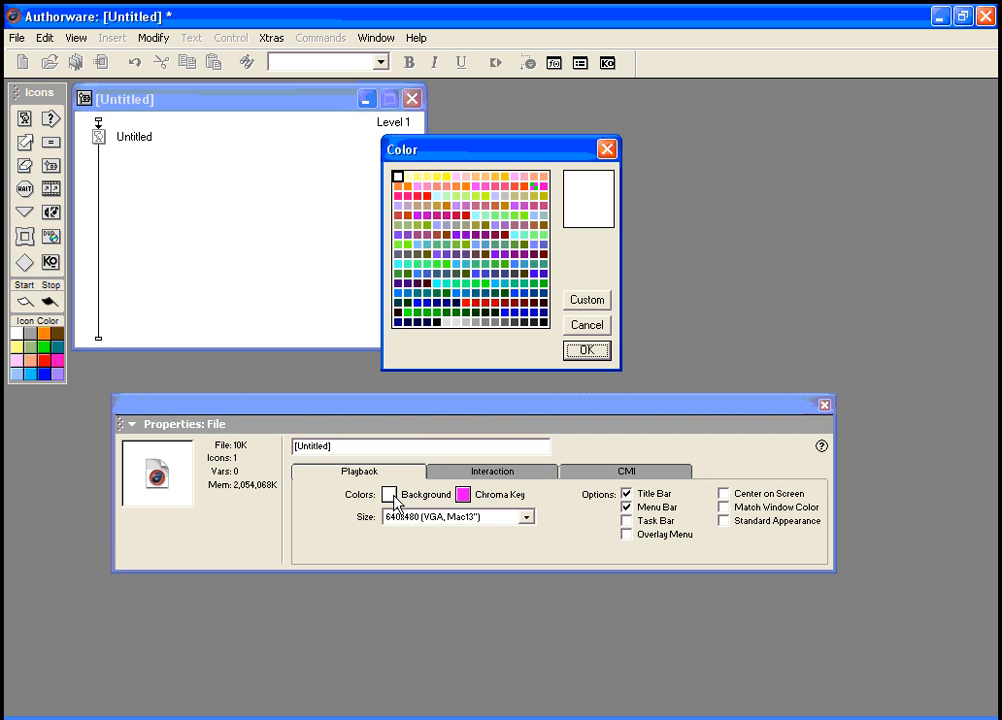
click(580, 300)
click(292, 198)
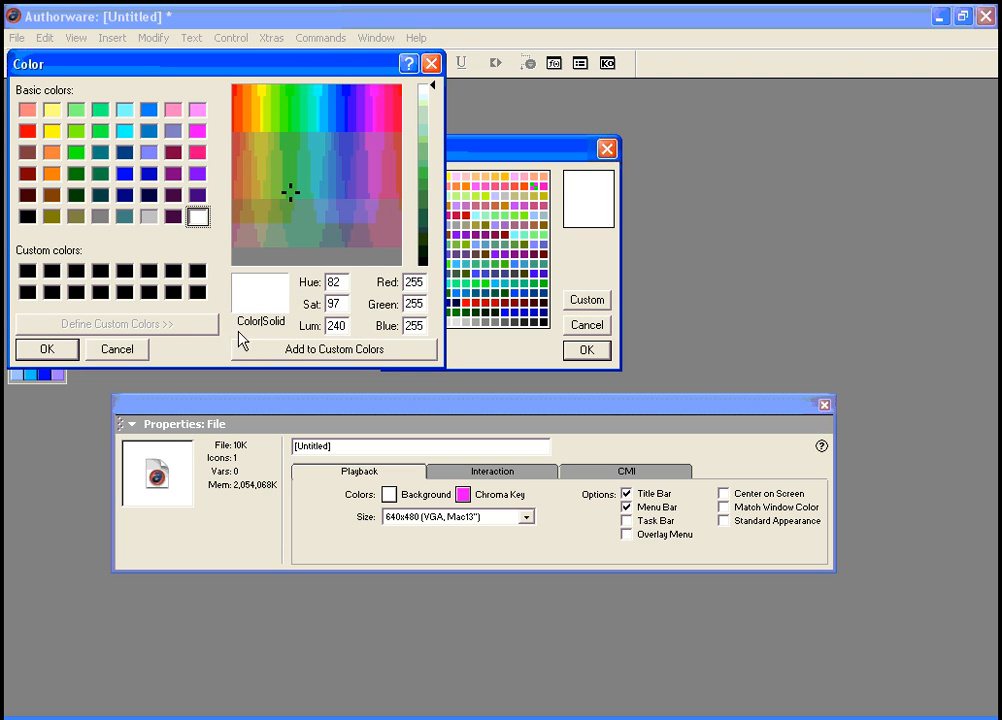
click(117, 349)
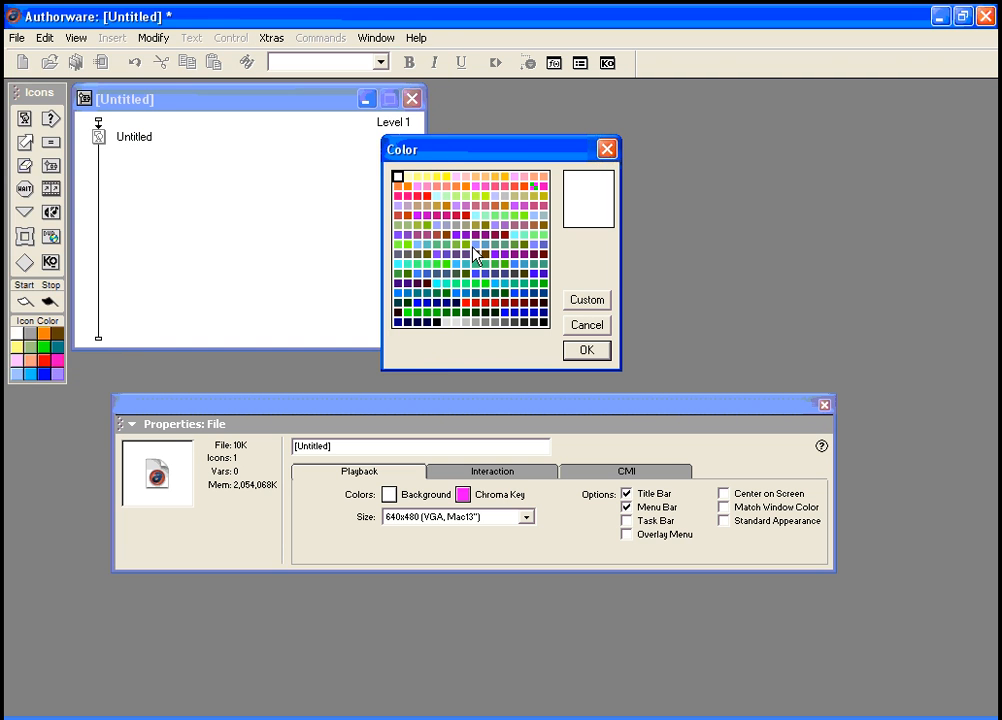
click(586, 326)
click(527, 517)
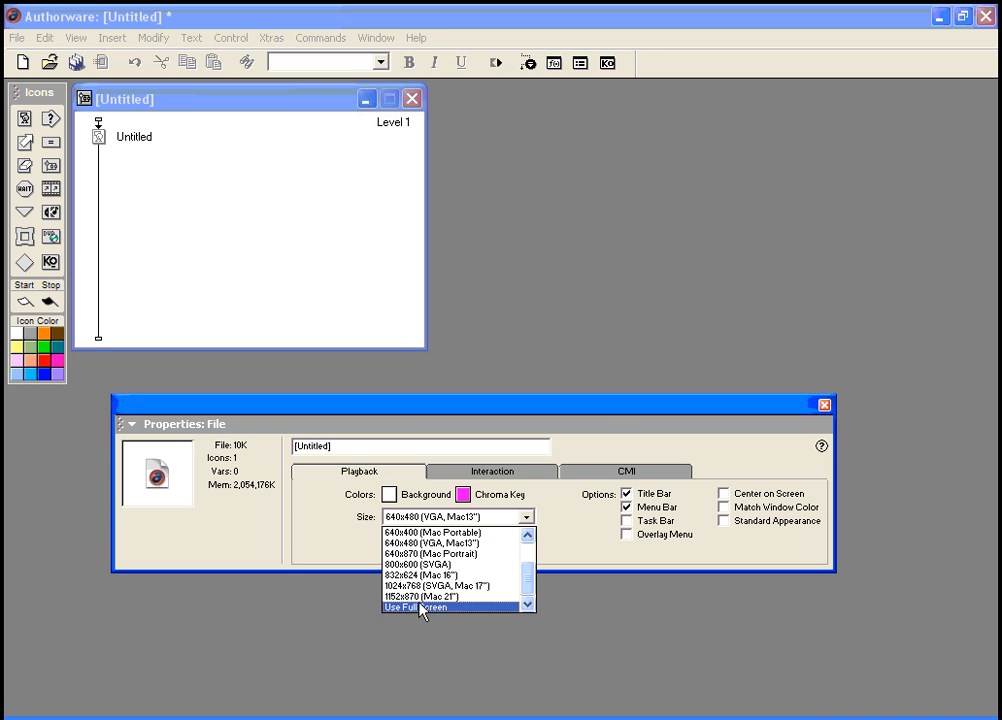
click(455, 416)
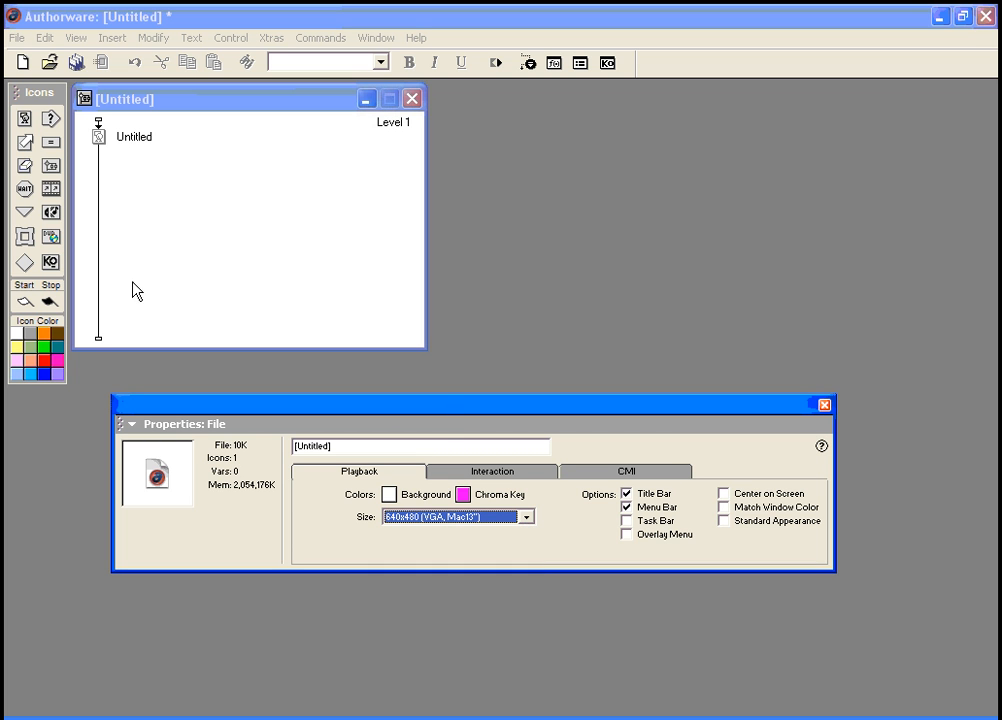
Step: Rename the new Untitled display icon to 'background'
drag(479, 413, 468, 467)
click(100, 138)
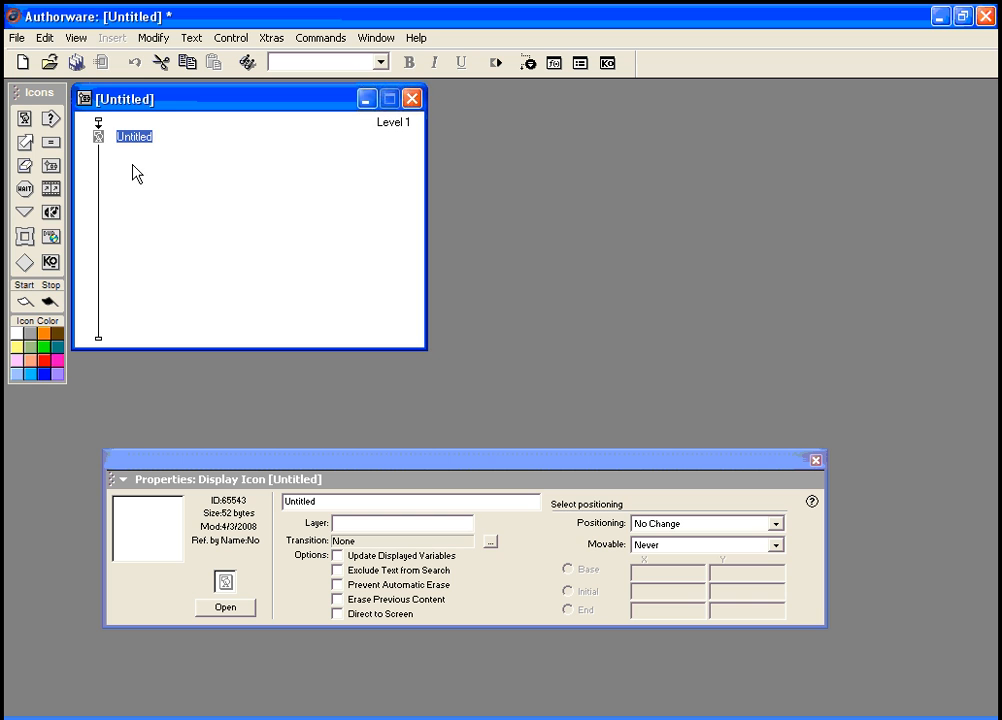
click(131, 137)
drag(116, 135, 167, 136)
text(background)
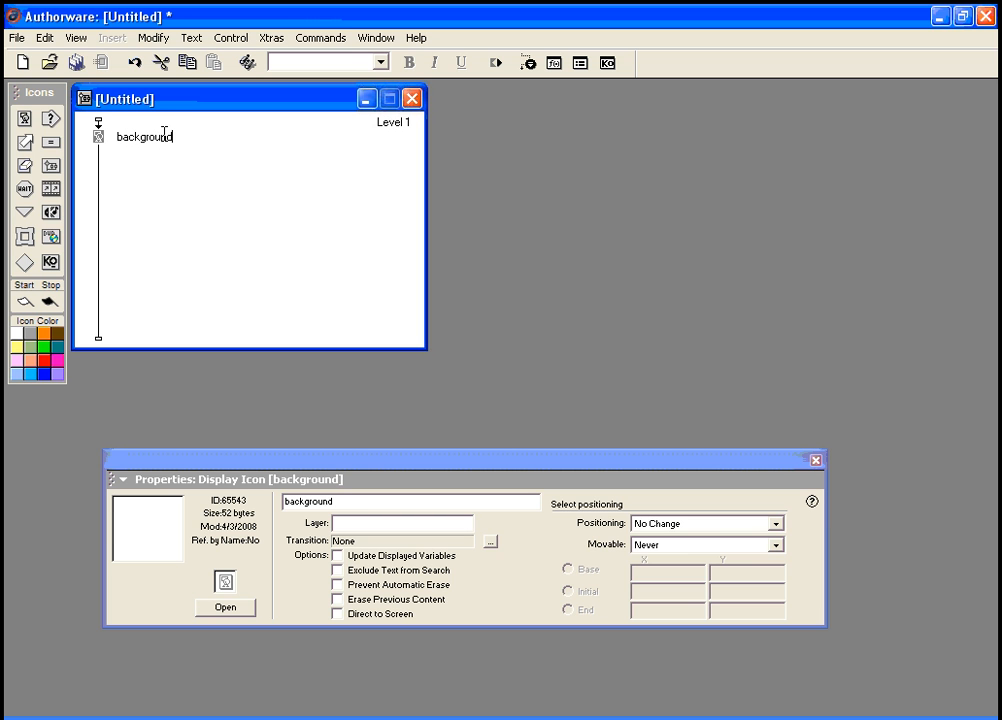
Step: Bring up the background icon's properties and open its empty Presentation Window
click(155, 42)
mouse_move(160, 75)
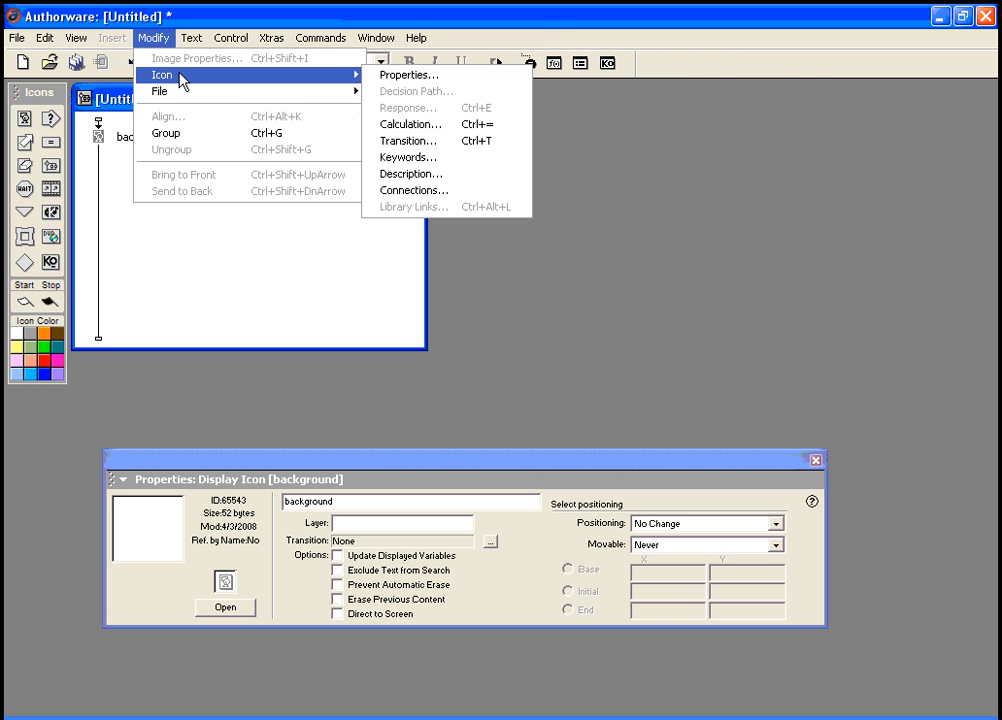
click(399, 76)
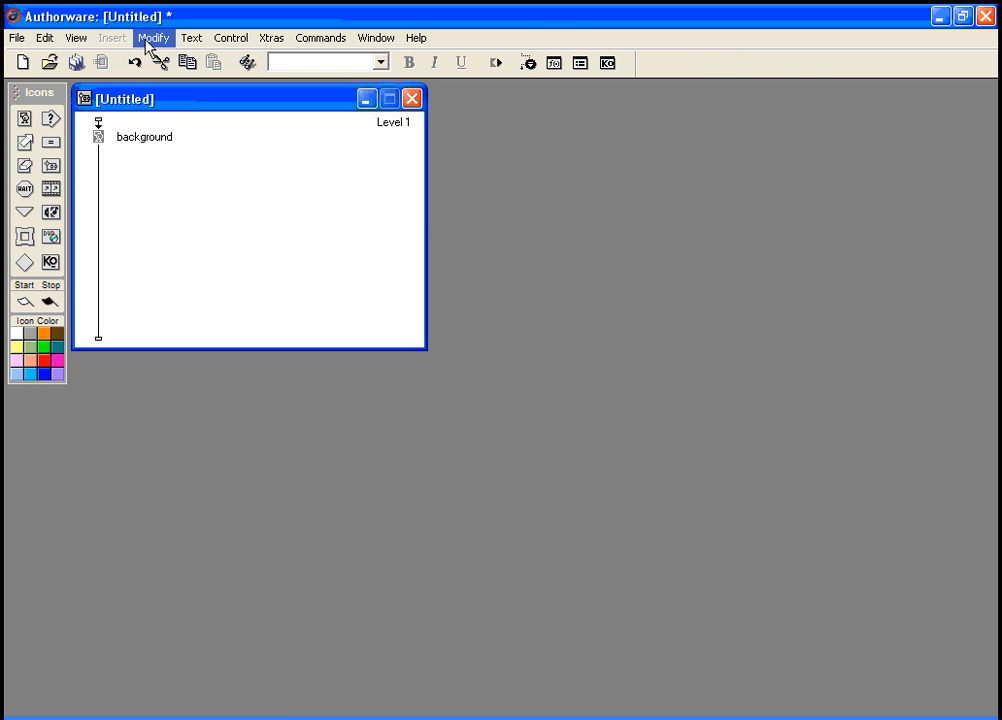
click(152, 39)
mouse_move(183, 74)
click(385, 75)
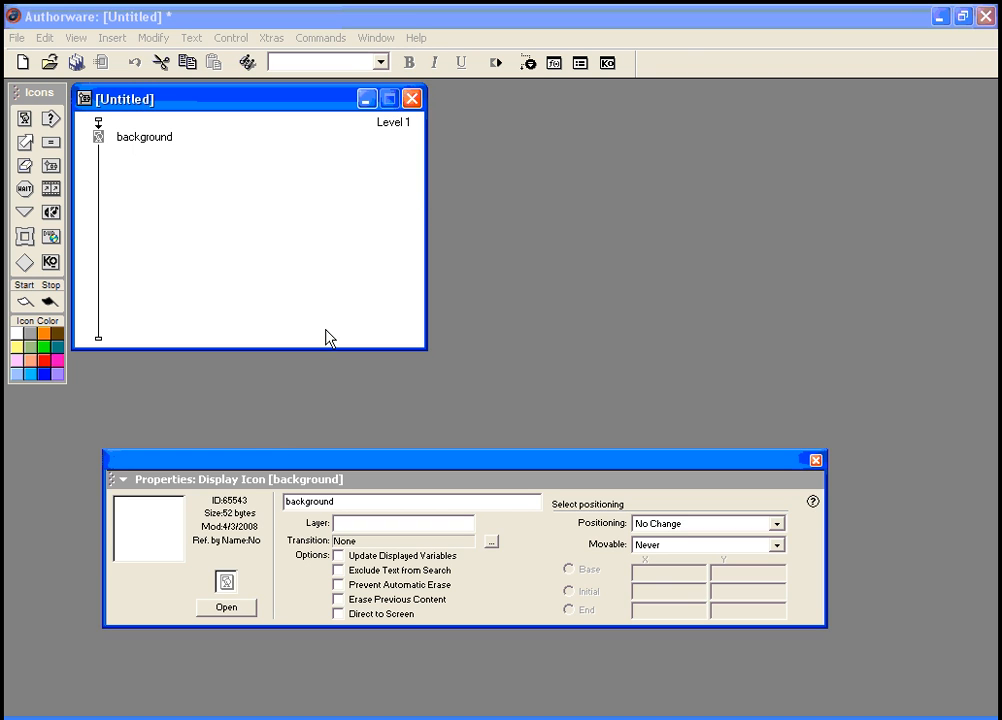
click(245, 607)
Step: Draw a tall sage-green rectangle down the left side of the background display
drag(337, 463, 380, 655)
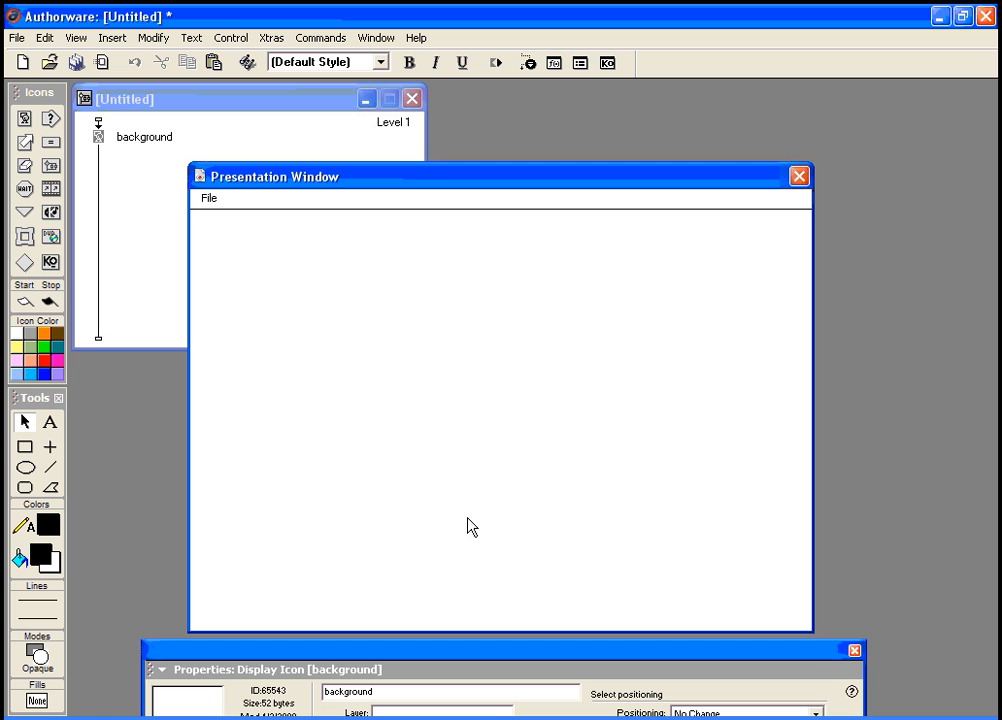
click(25, 447)
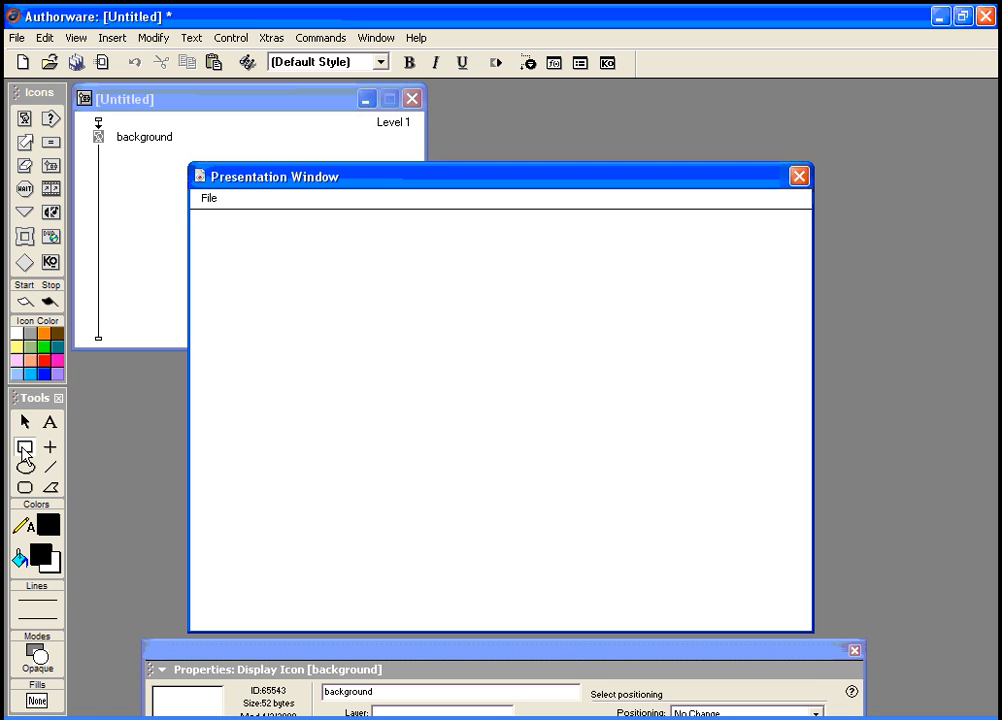
click(42, 553)
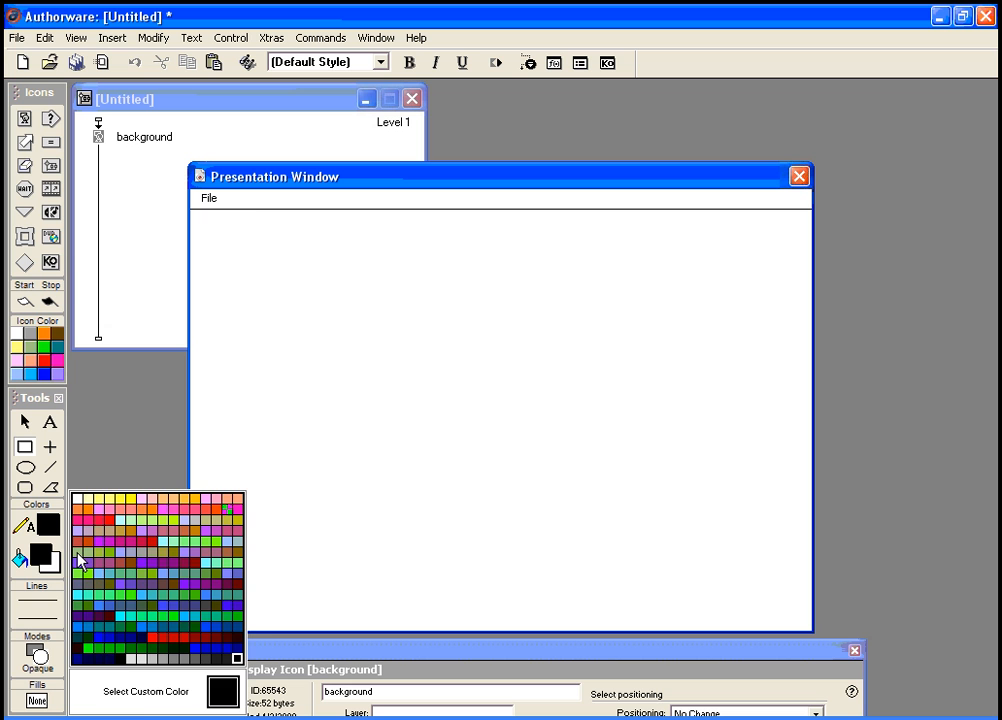
click(80, 560)
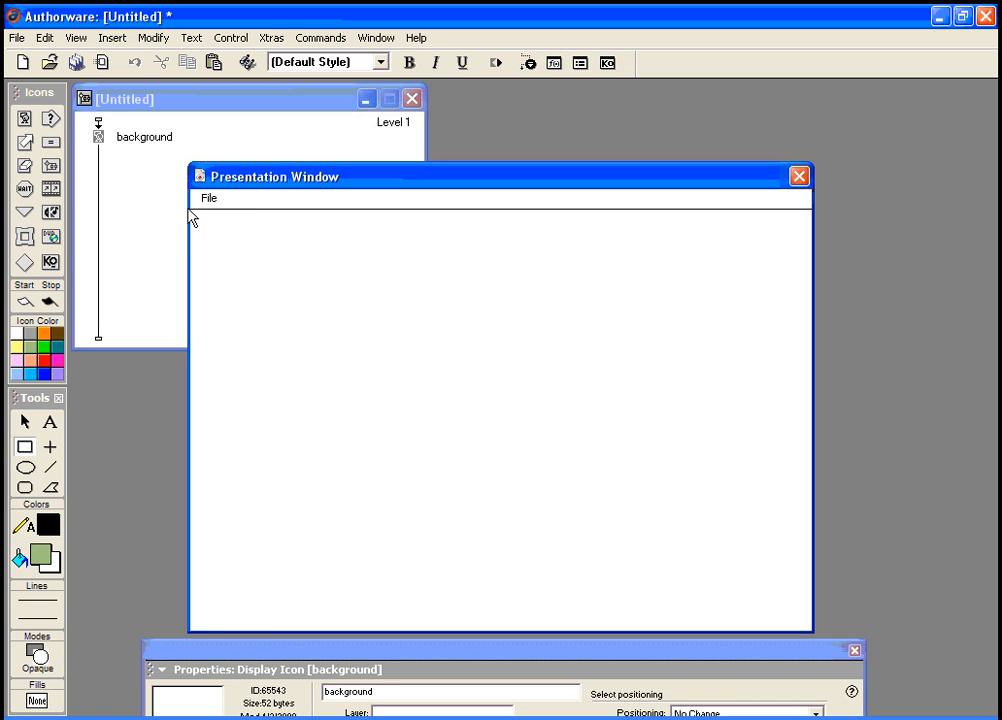
drag(190, 210, 354, 658)
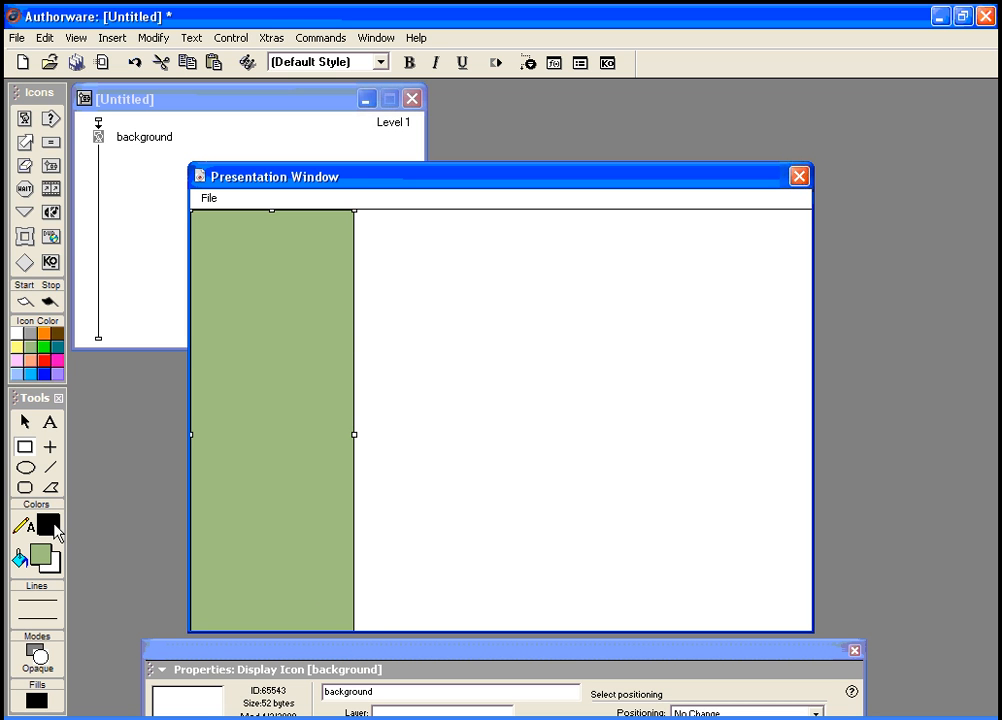
Step: Set the rectangle to no border line and a plain white fill pattern
click(39, 601)
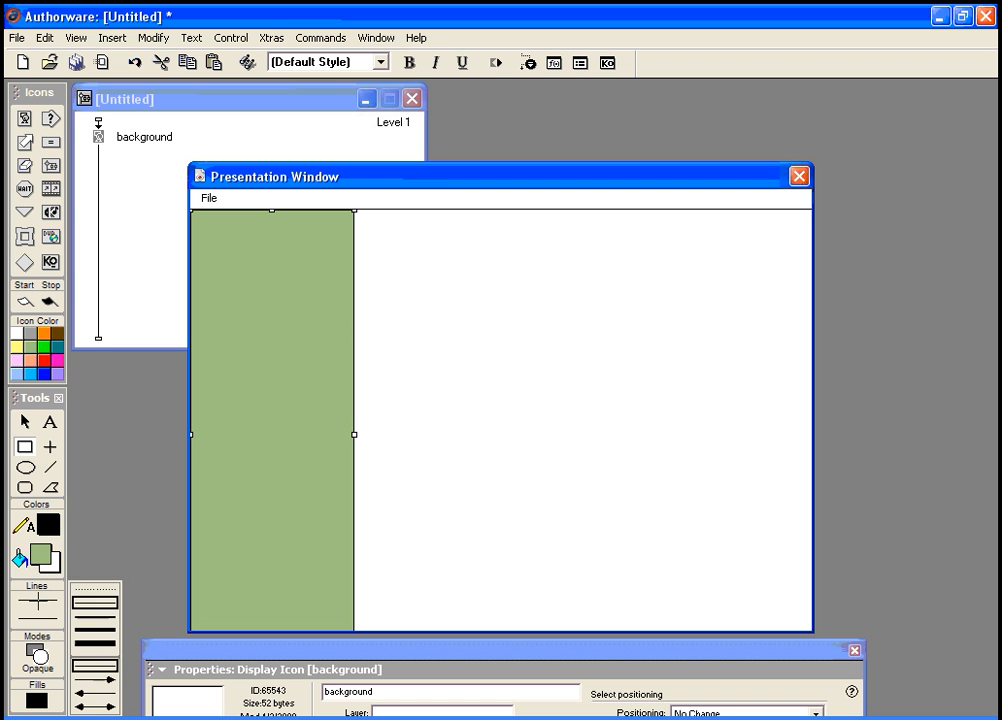
click(90, 589)
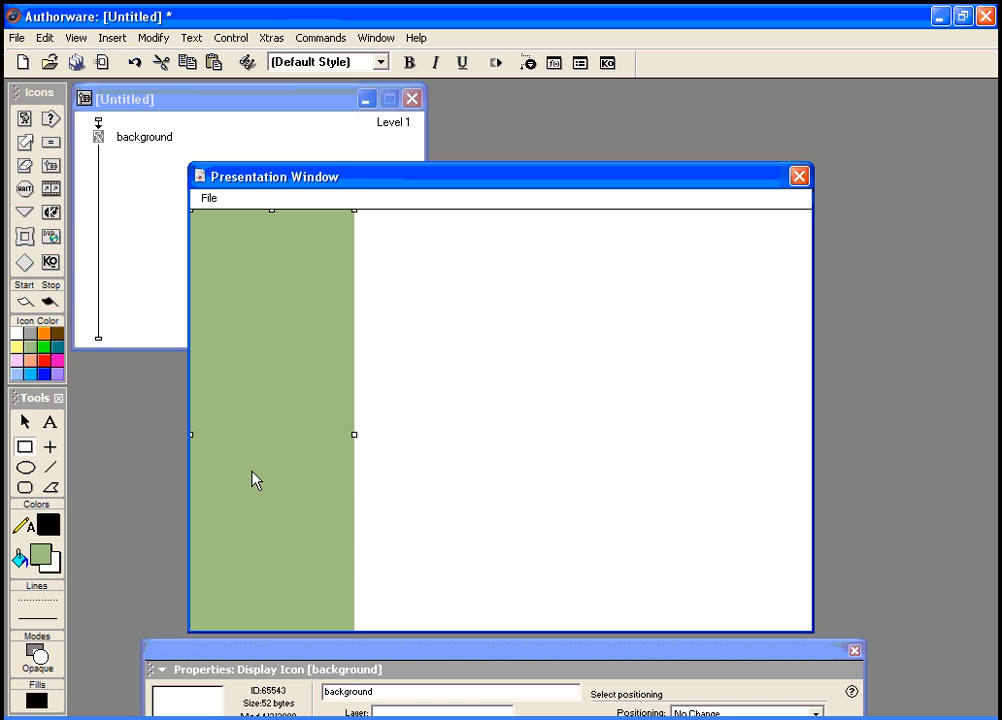
click(38, 553)
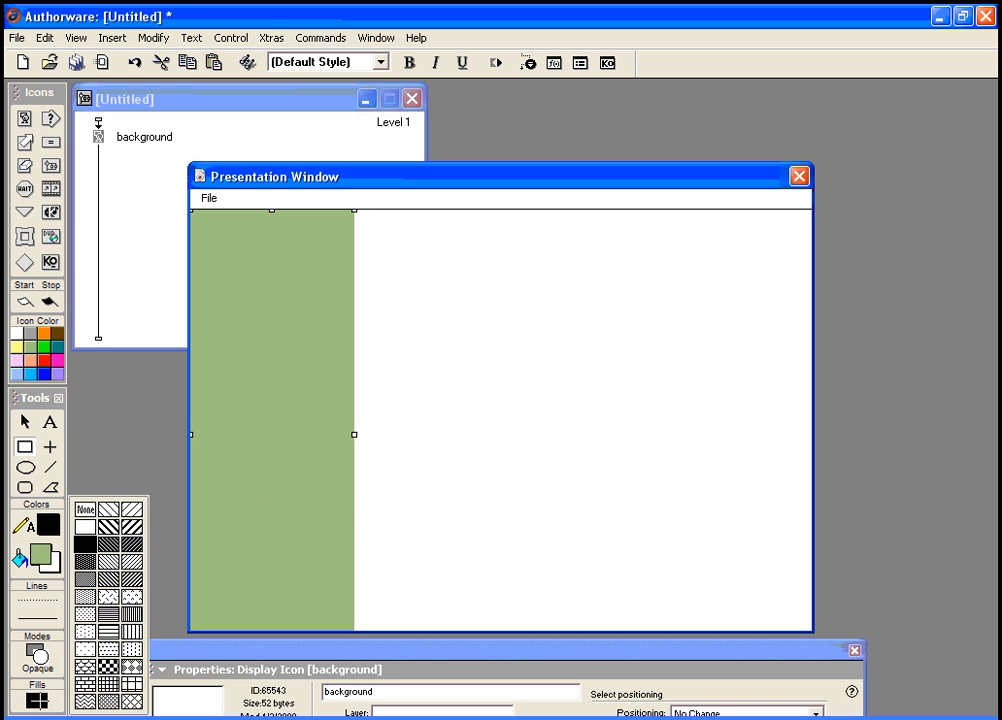
click(86, 531)
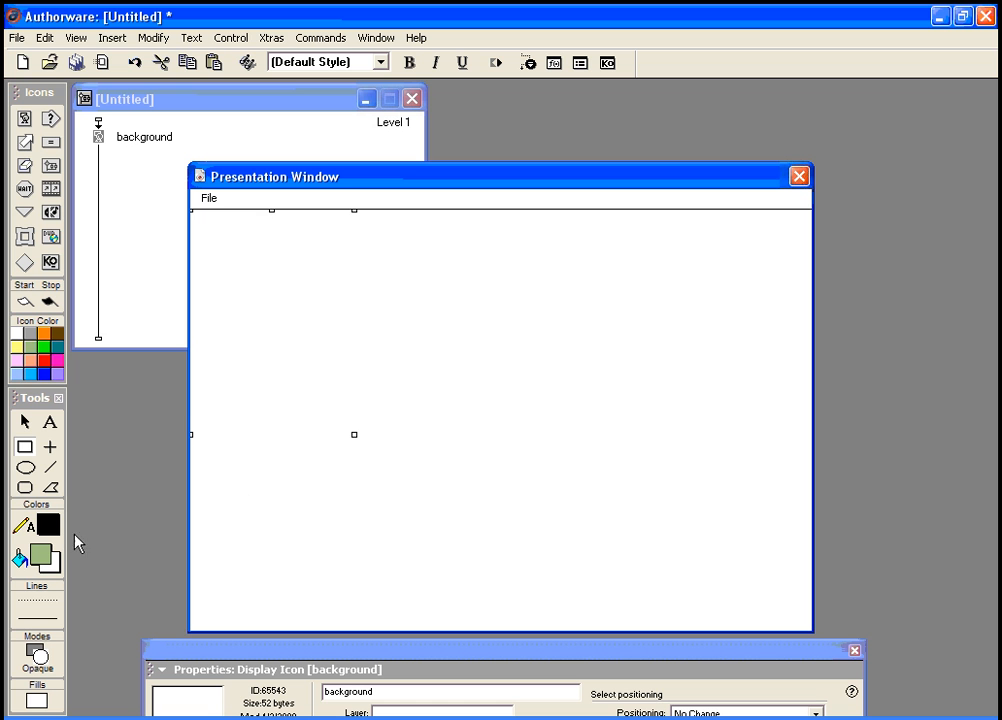
Step: Give the left rectangle a solid sage-green fill with no border line
click(42, 612)
click(92, 607)
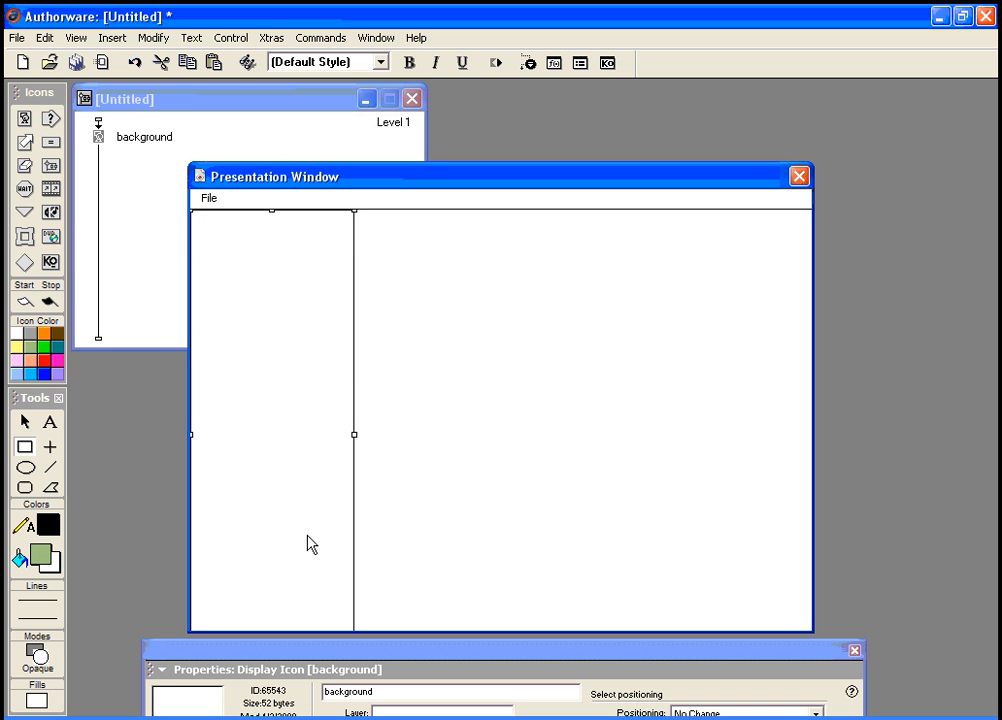
click(36, 704)
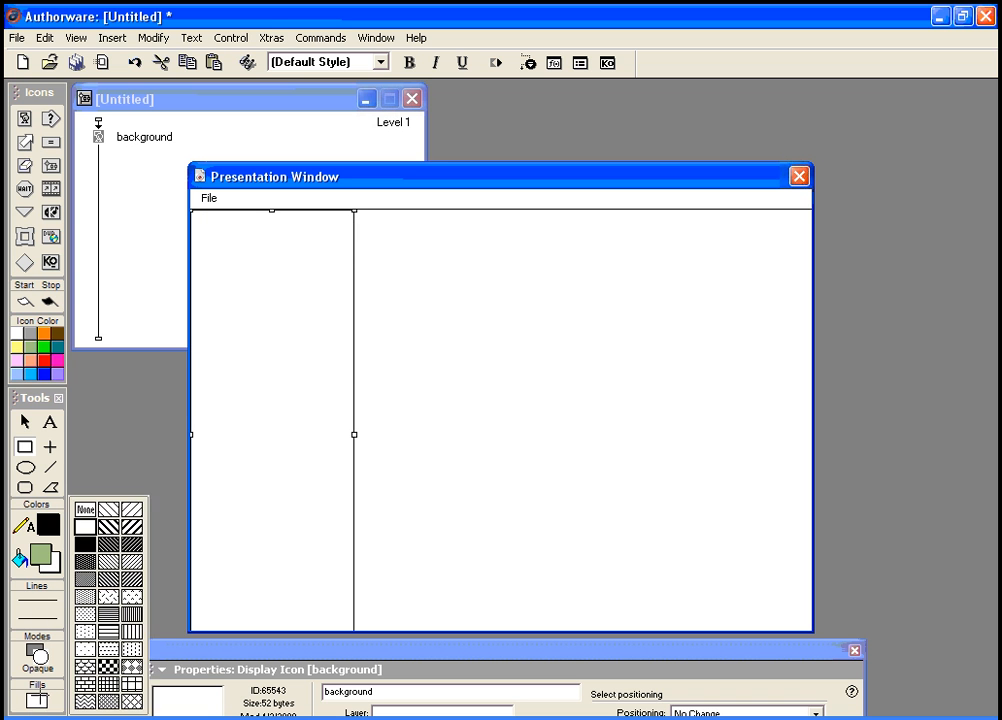
click(86, 546)
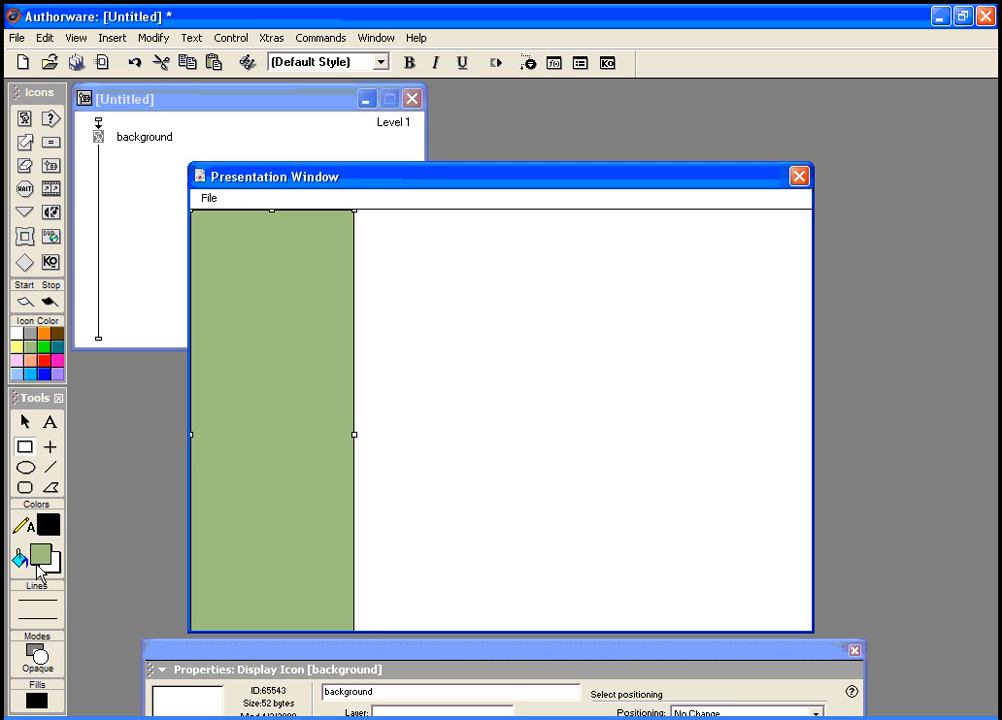
click(42, 558)
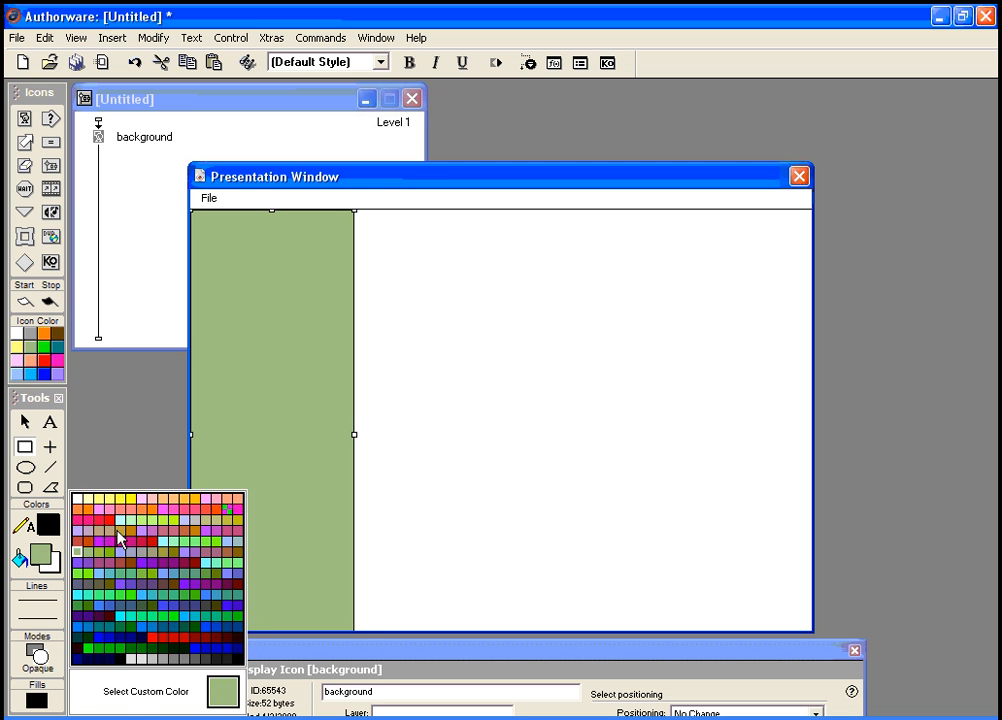
click(90, 416)
click(63, 566)
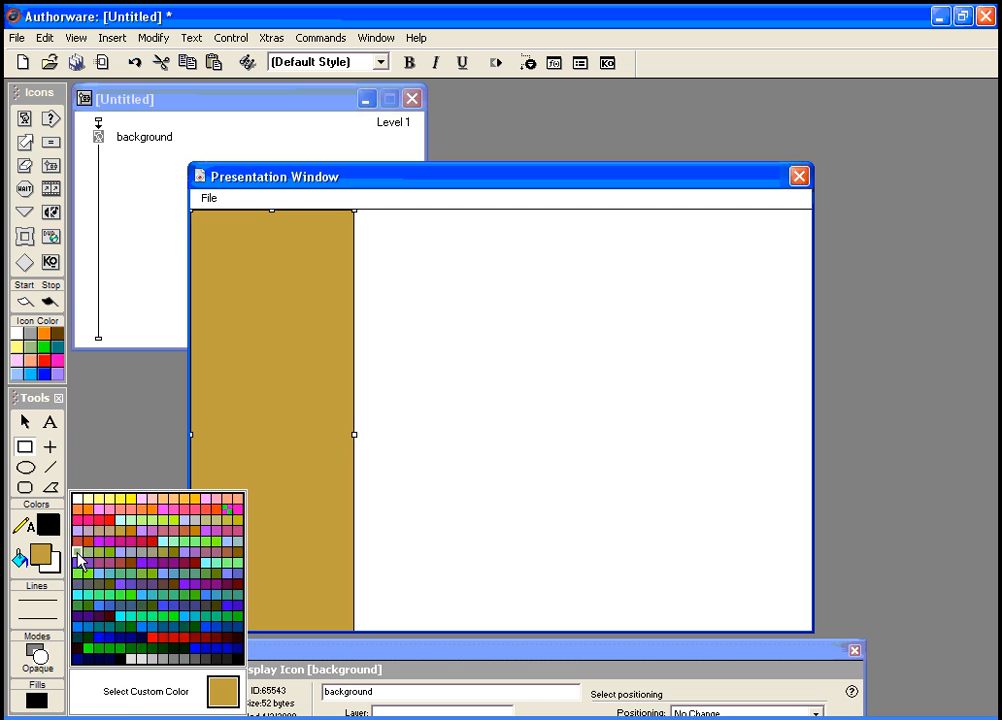
click(60, 436)
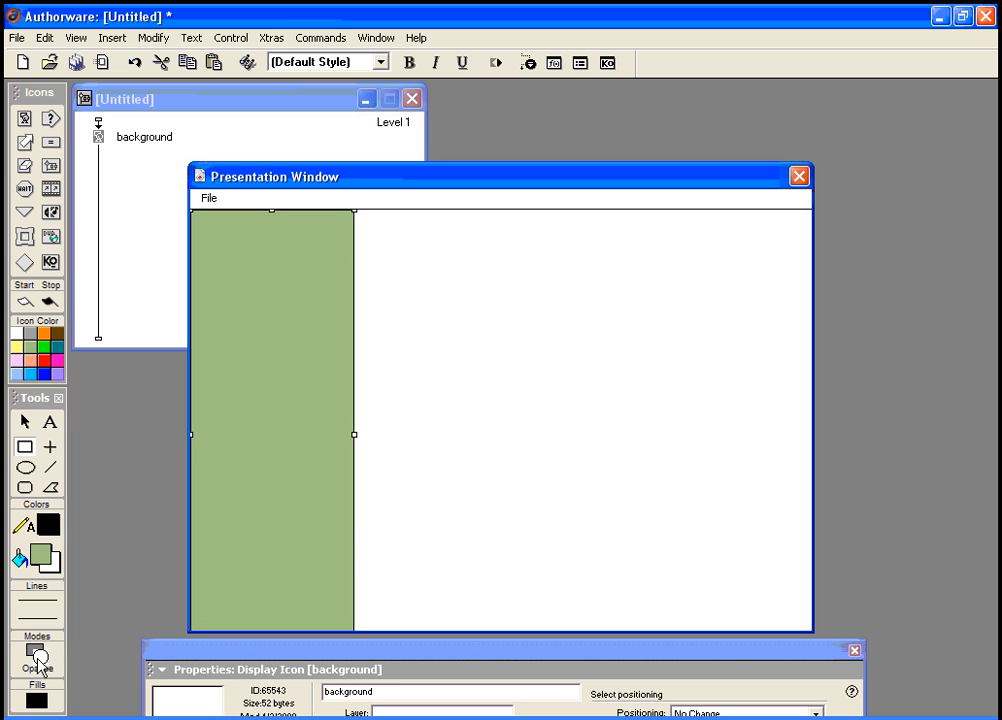
click(40, 600)
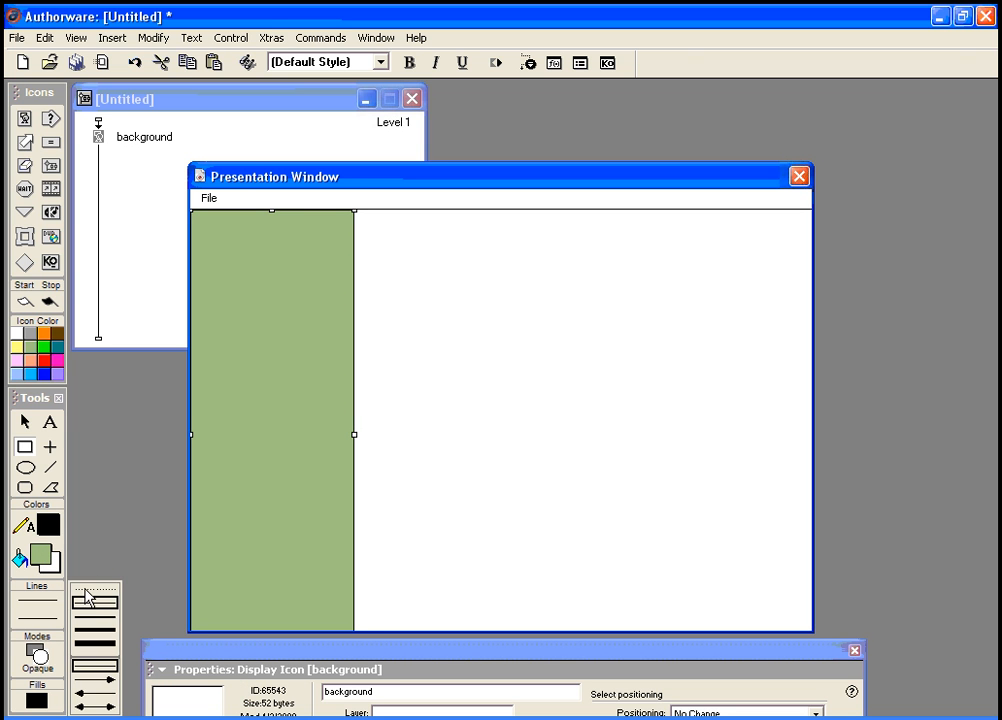
click(87, 598)
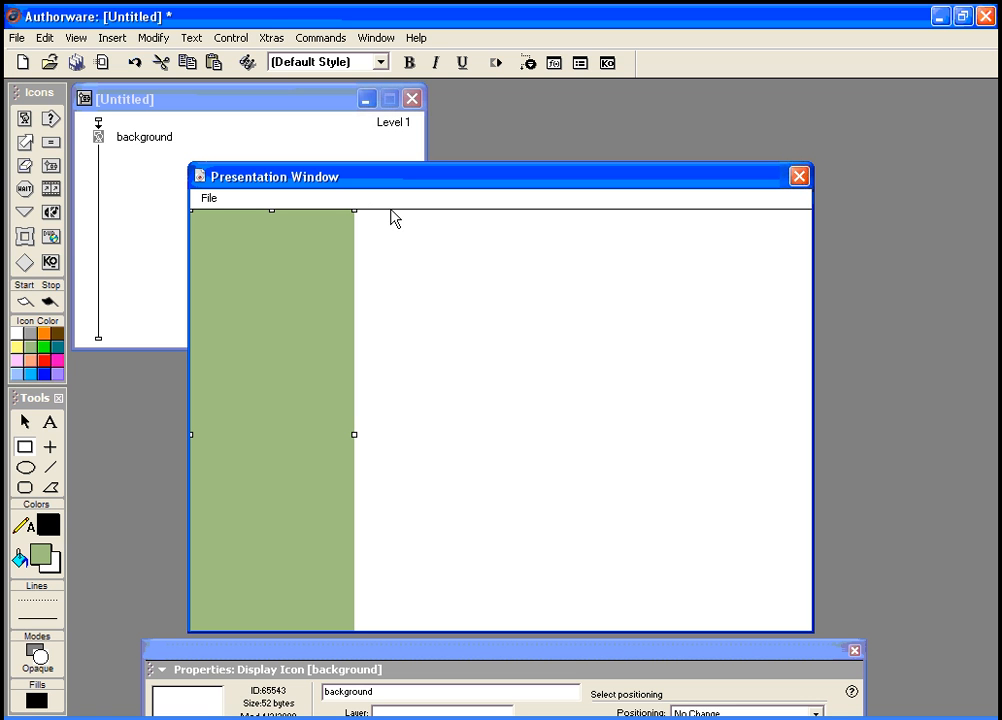
Step: Draw a large rectangle over the right part of the background, trying orange fills
drag(390, 210, 810, 647)
click(37, 555)
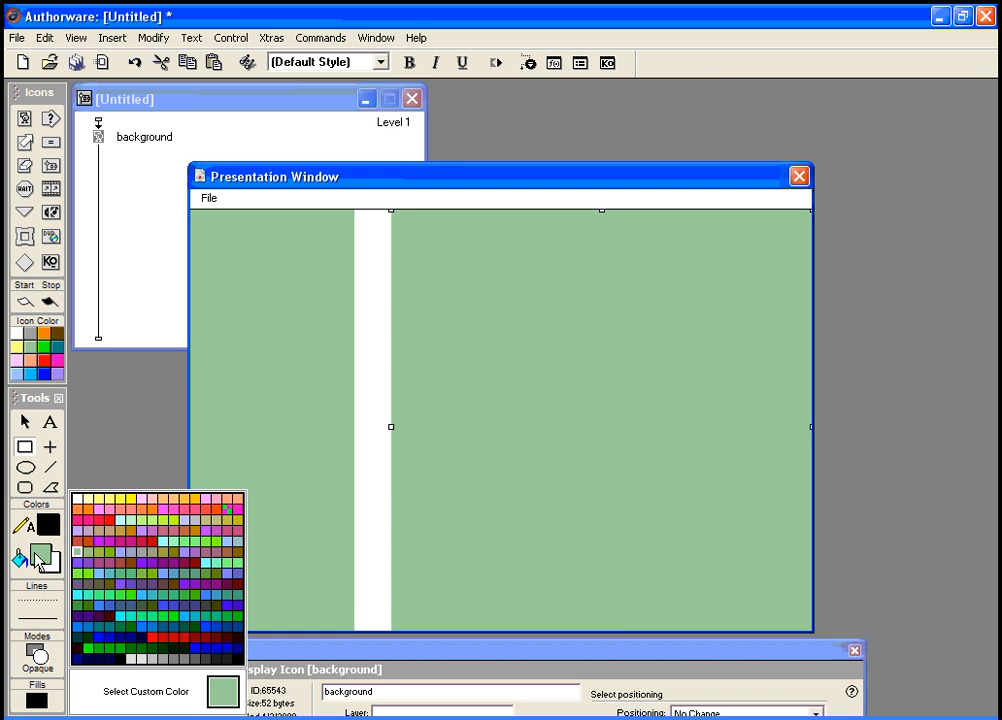
click(162, 500)
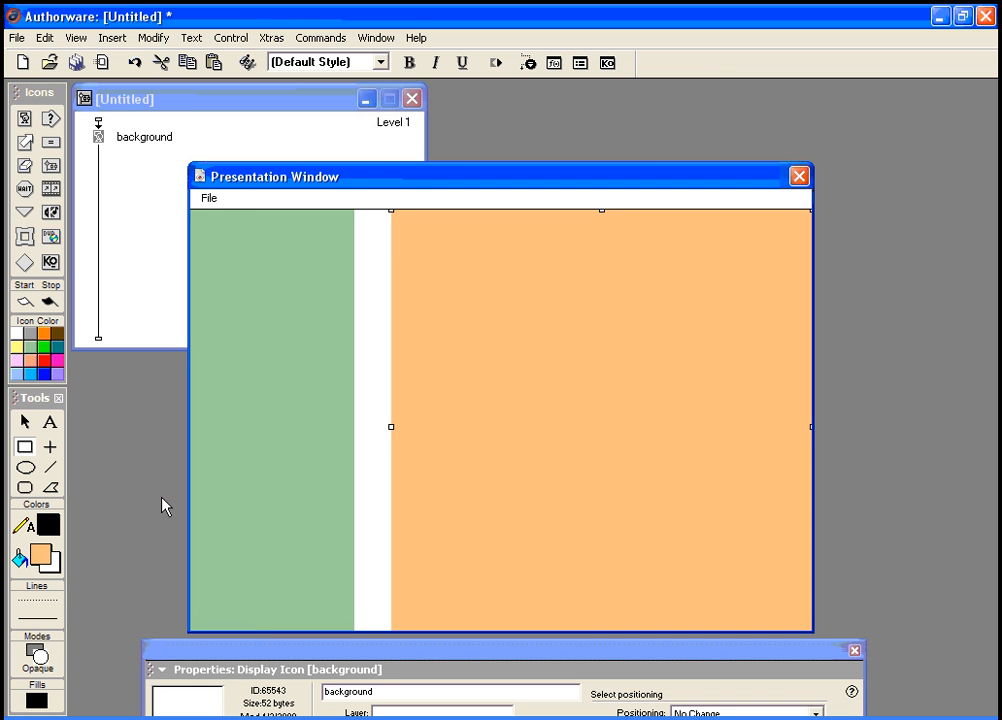
click(42, 557)
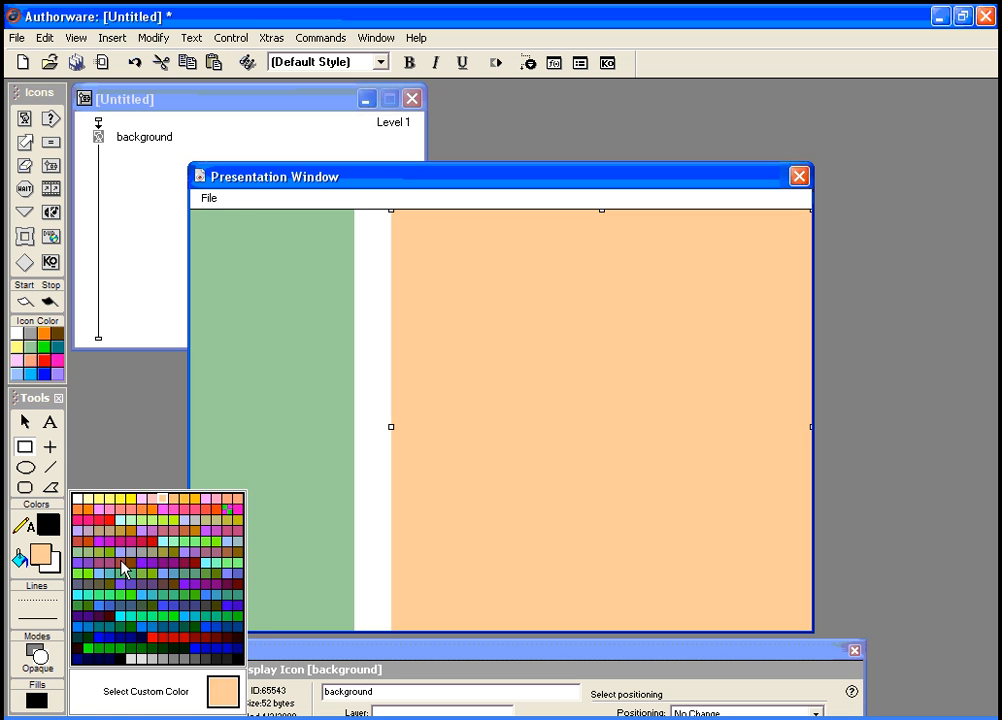
click(77, 510)
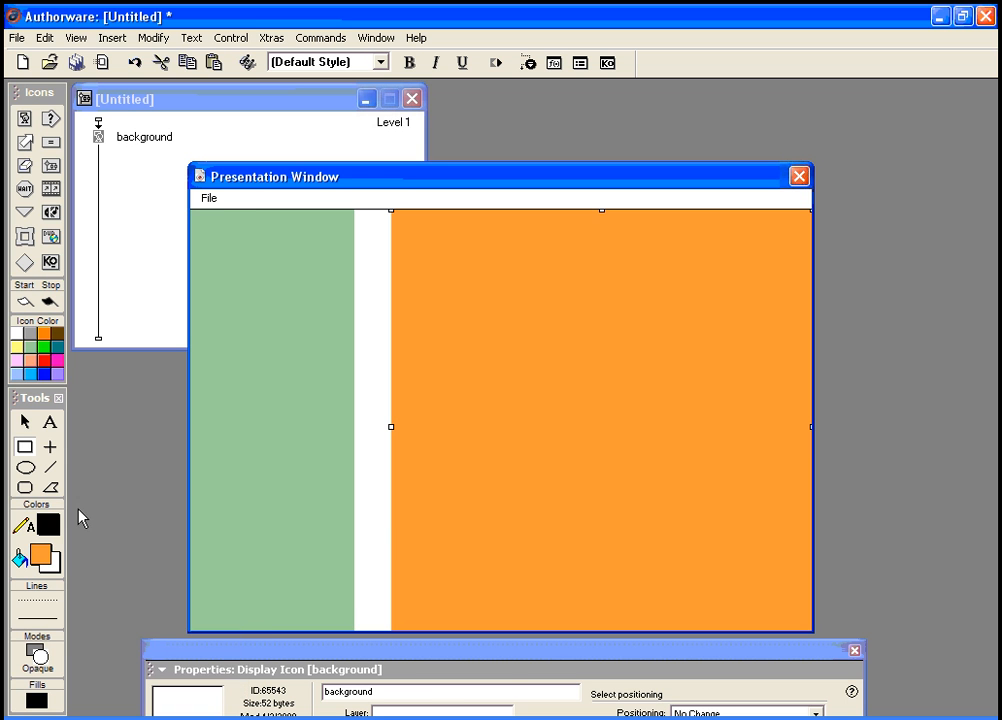
Step: Fill the right rectangle with a custom light tan colour
click(39, 560)
click(224, 695)
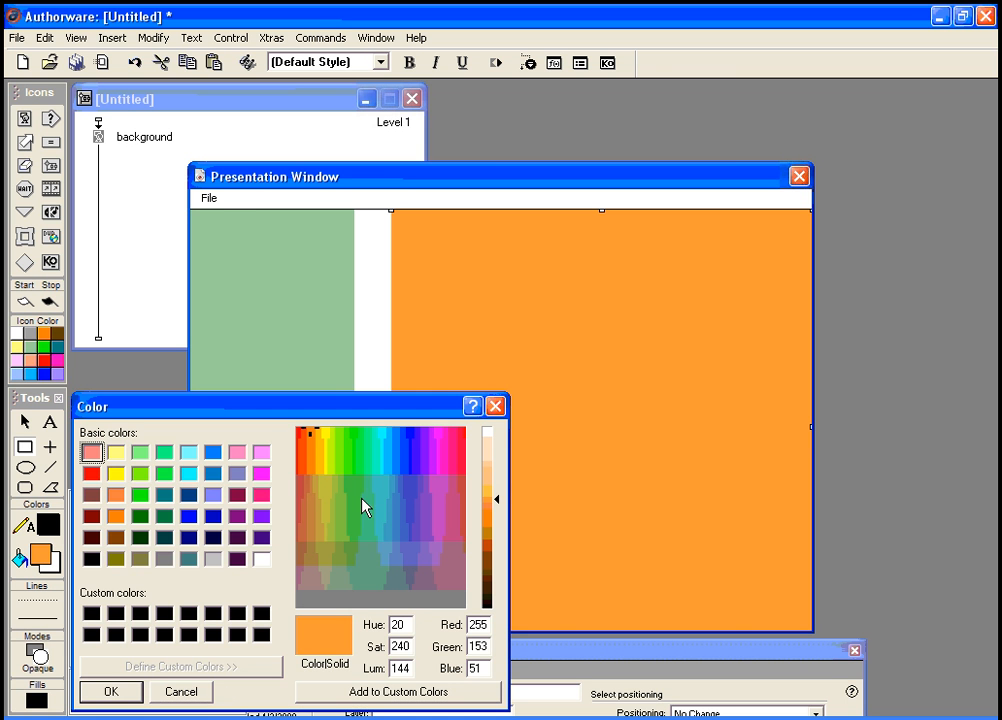
mouse_move(312, 478)
mouse_down()
mouse_move(318, 470)
mouse_move(320, 485)
mouse_up()
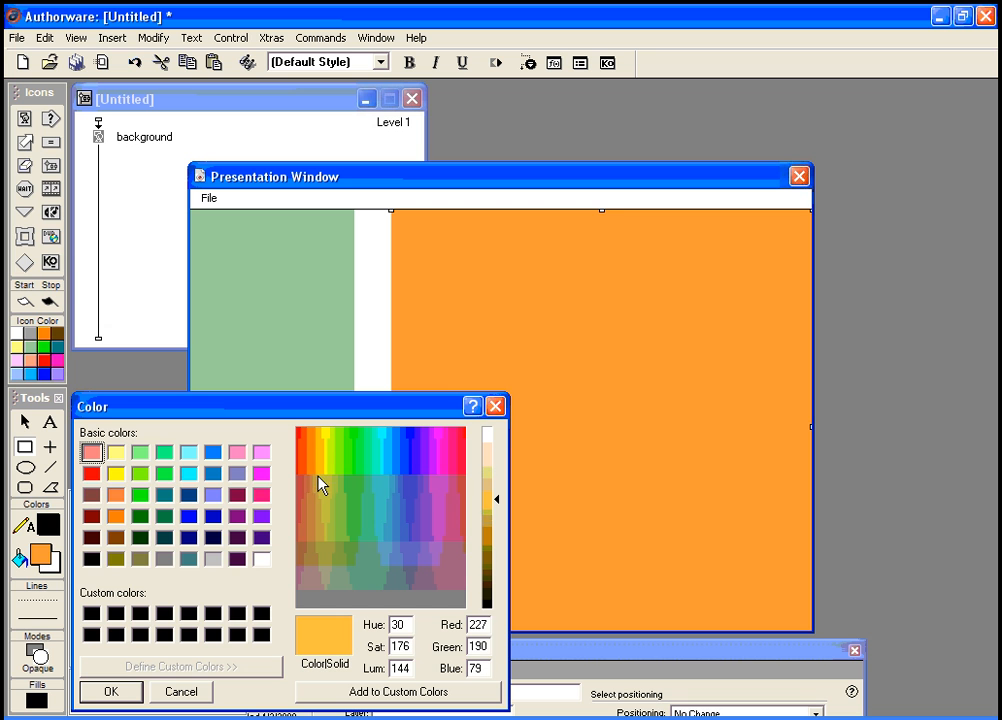
drag(497, 507, 499, 497)
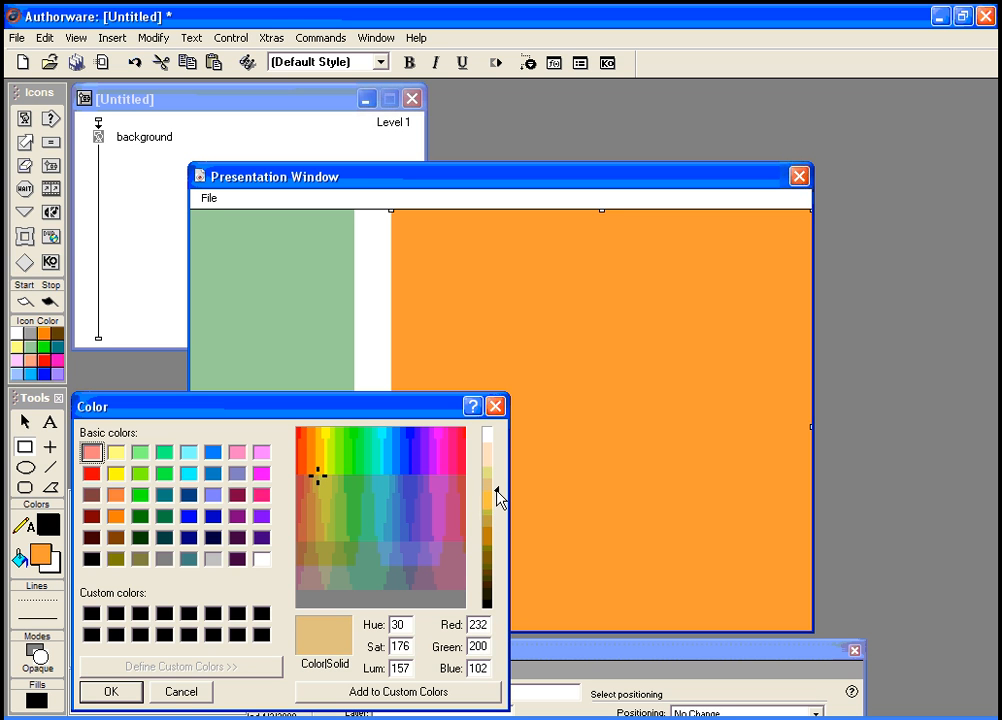
click(125, 695)
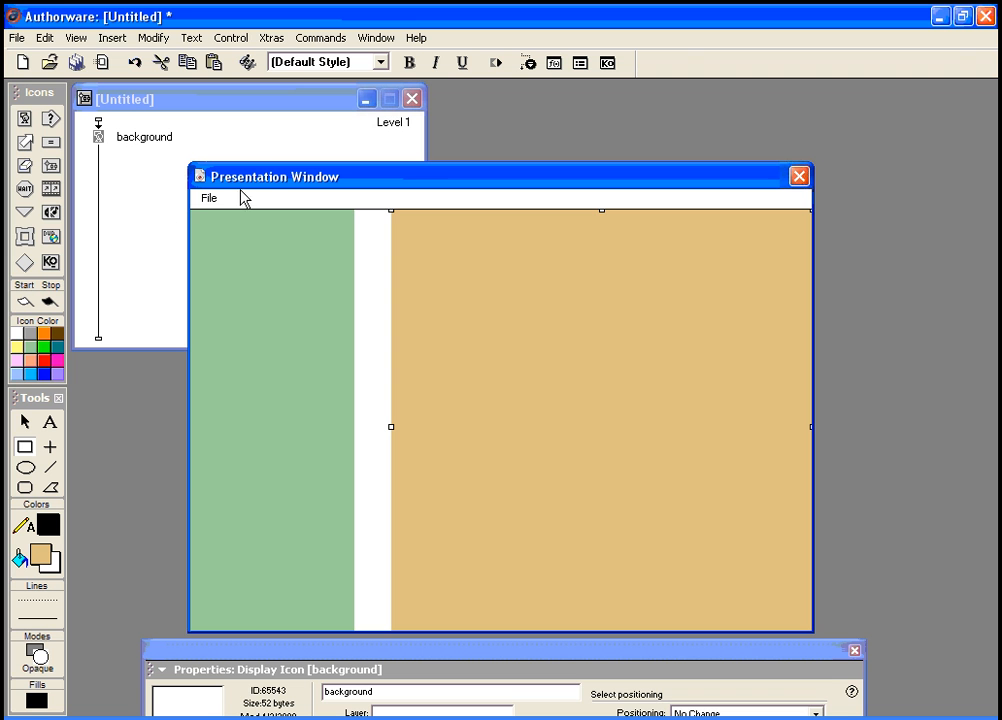
Step: Add a display icon named 'title text' below background and open it for editing
drag(256, 183, 288, 170)
drag(271, 656, 264, 575)
drag(240, 165, 293, 127)
drag(24, 118, 100, 158)
text(title text)
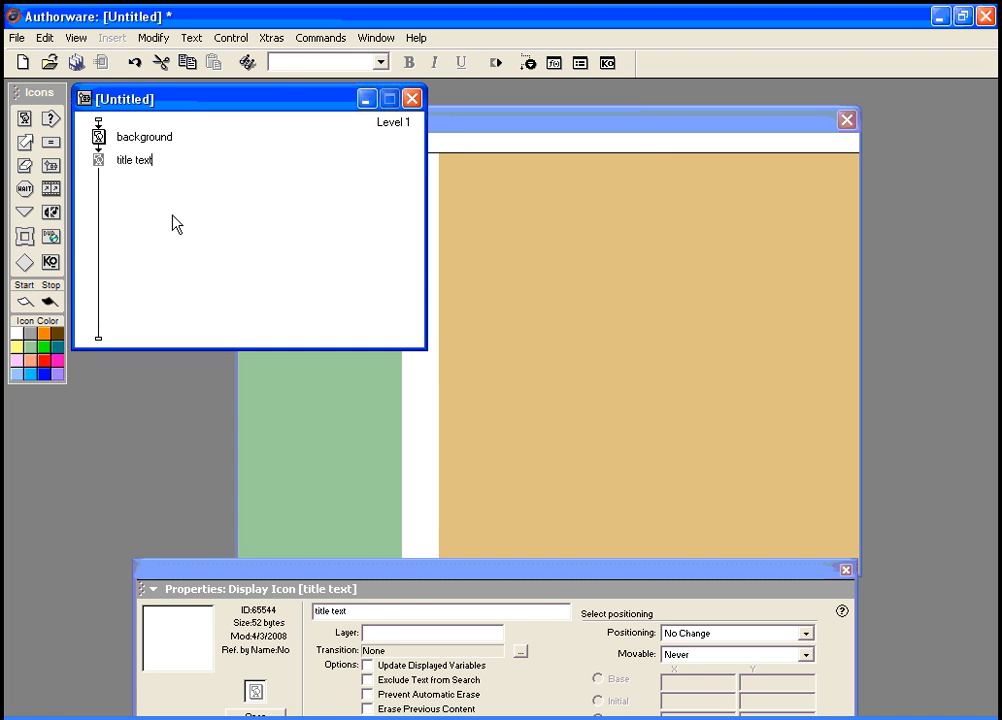
click(112, 183)
click(83, 172)
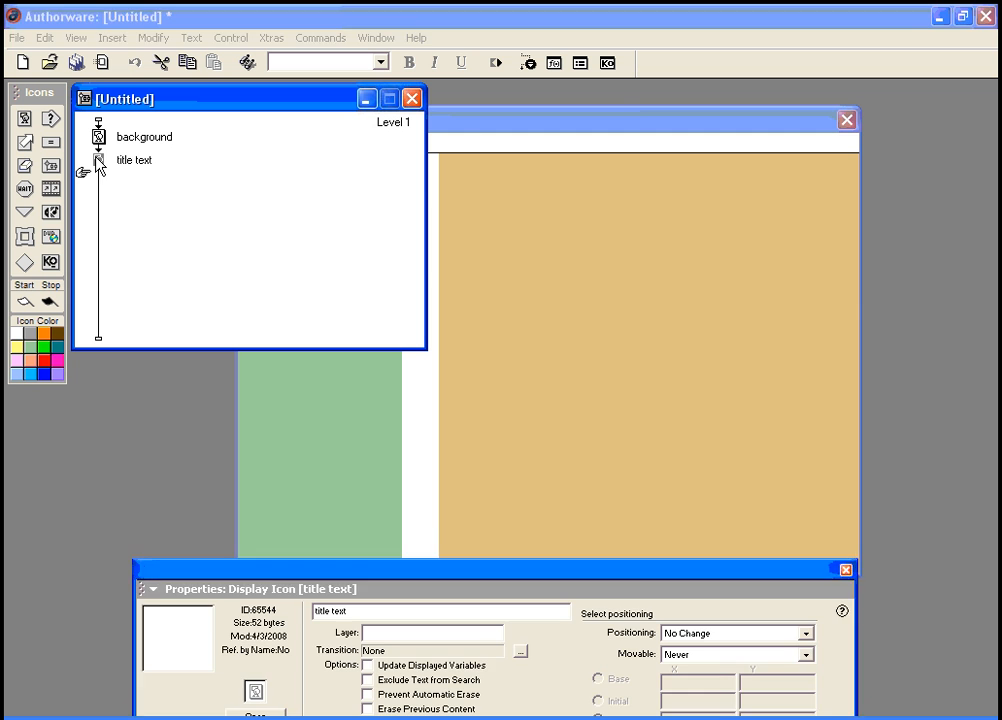
drag(295, 590, 286, 555)
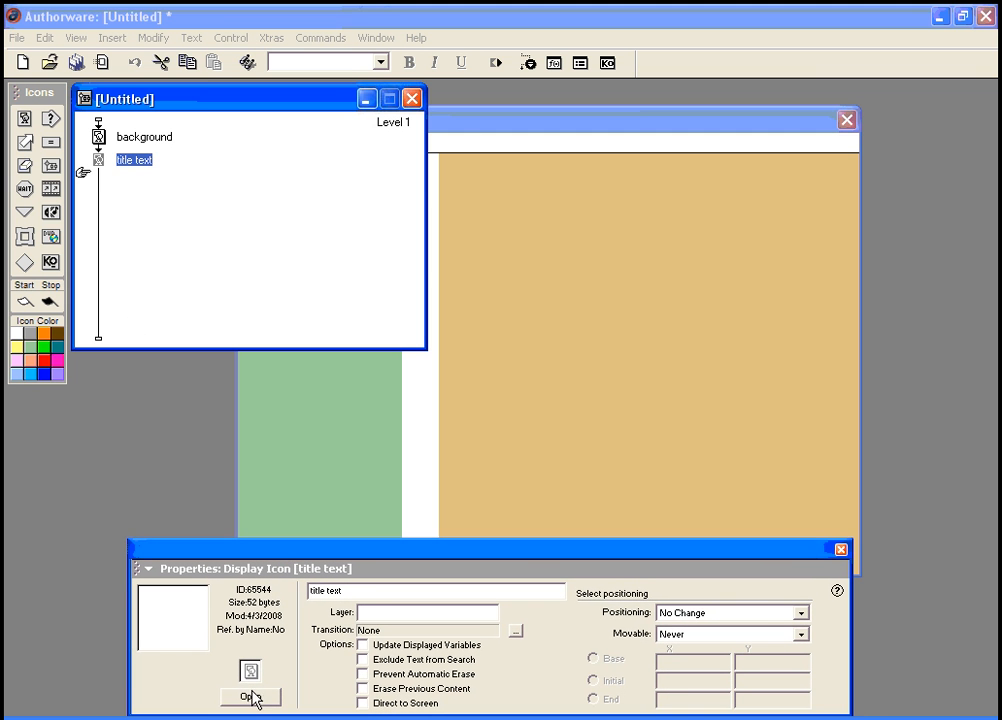
click(251, 697)
Step: Add the word 'Interactive' near the top of the display in a narrowed text box
drag(368, 538, 374, 629)
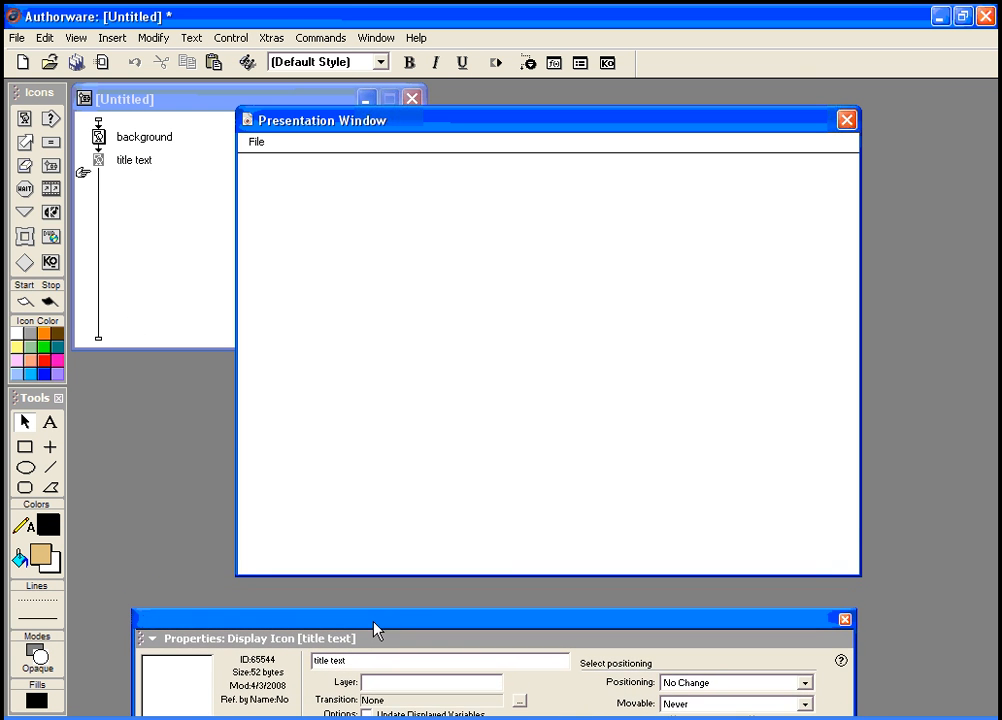
click(48, 422)
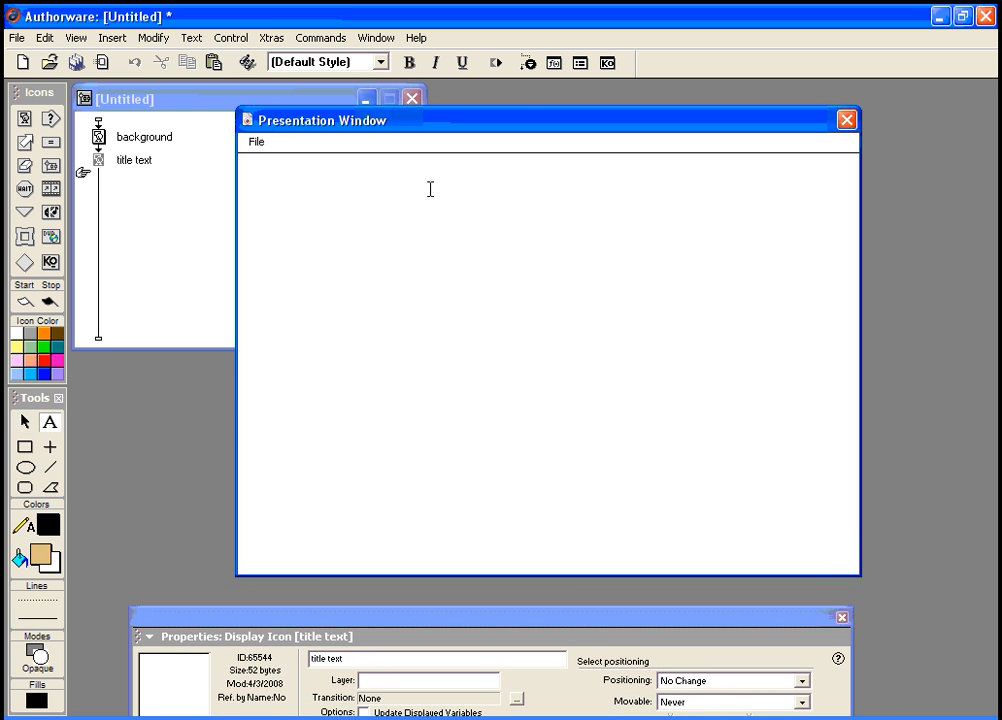
click(380, 175)
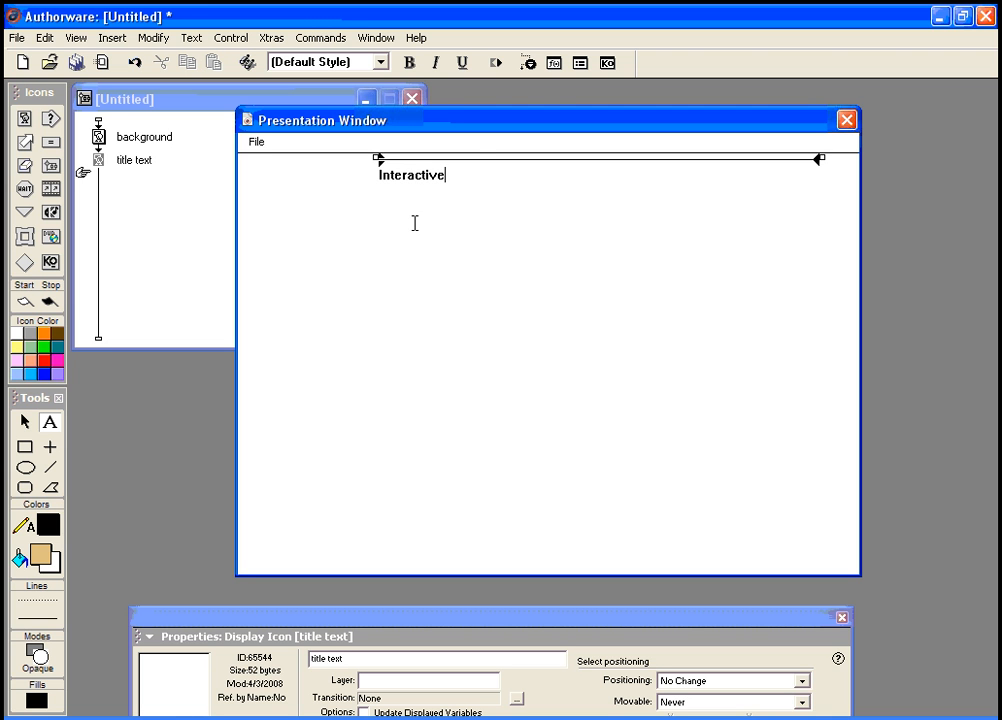
drag(820, 159, 442, 178)
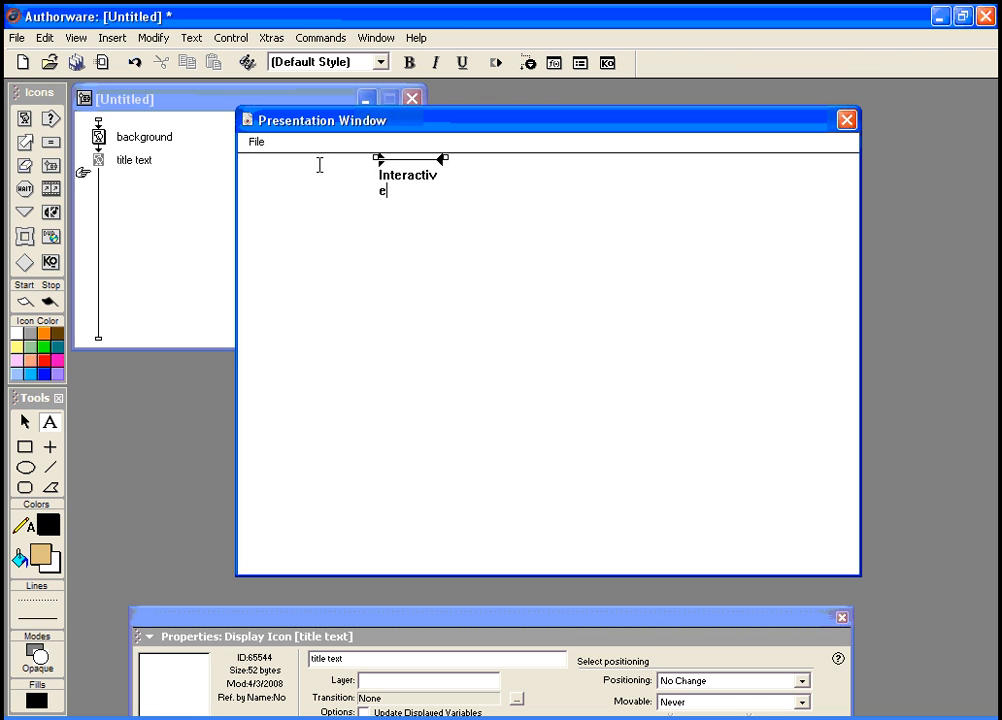
Step: Set 'Interactive' to the Tahoma font and shrink its box width so it wraps
click(162, 42)
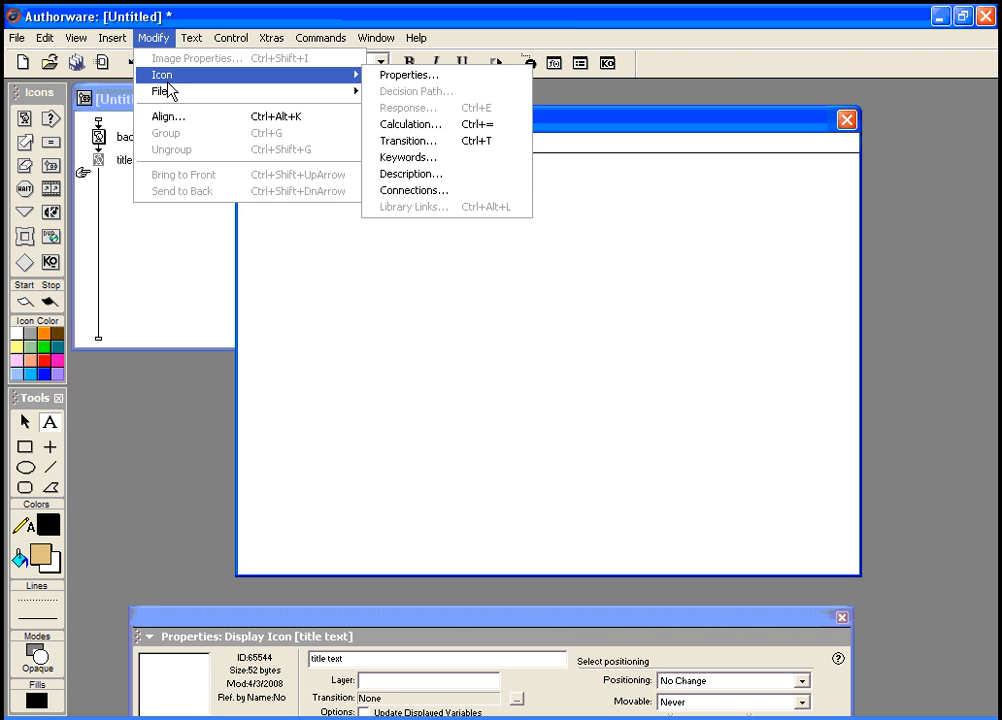
mouse_move(294, 57)
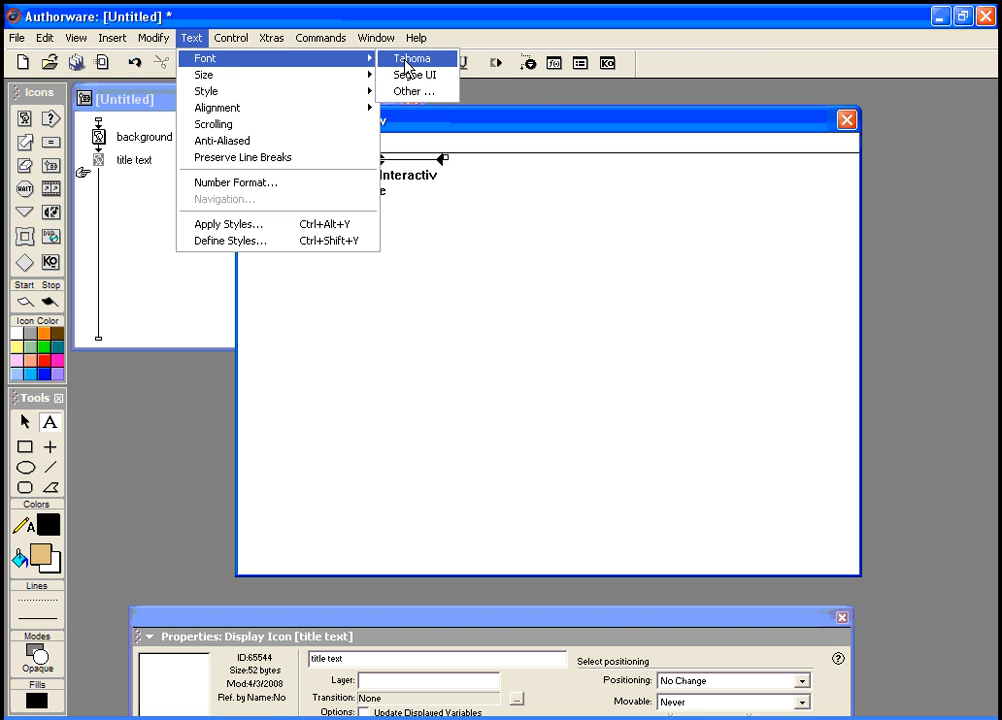
click(407, 60)
drag(398, 195, 378, 172)
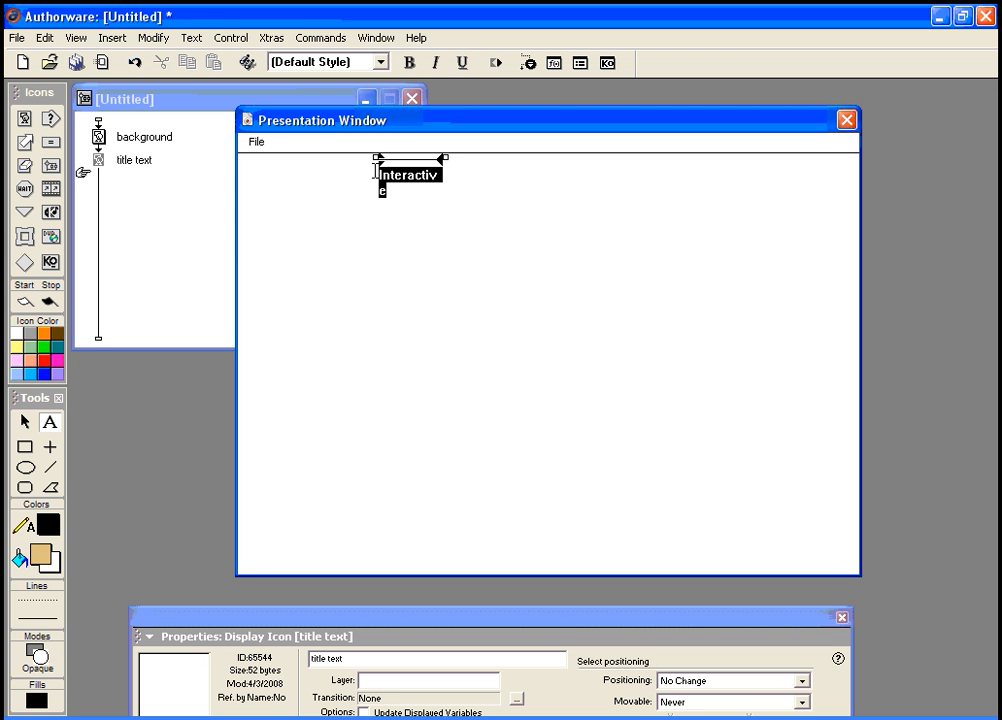
click(191, 38)
mouse_move(220, 60)
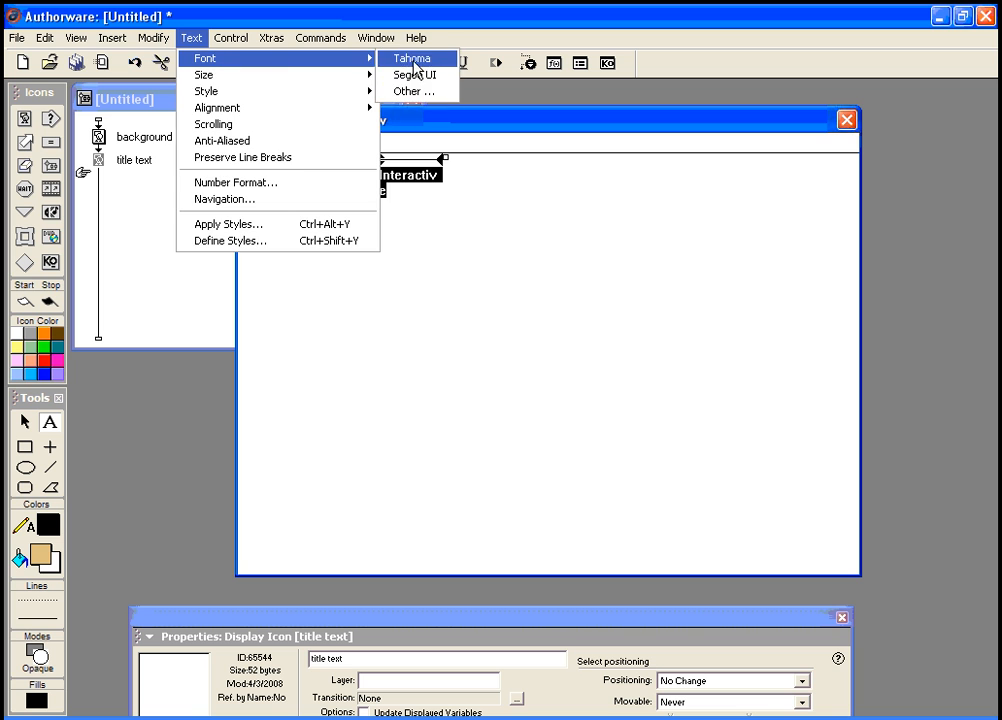
click(410, 59)
drag(447, 158, 383, 158)
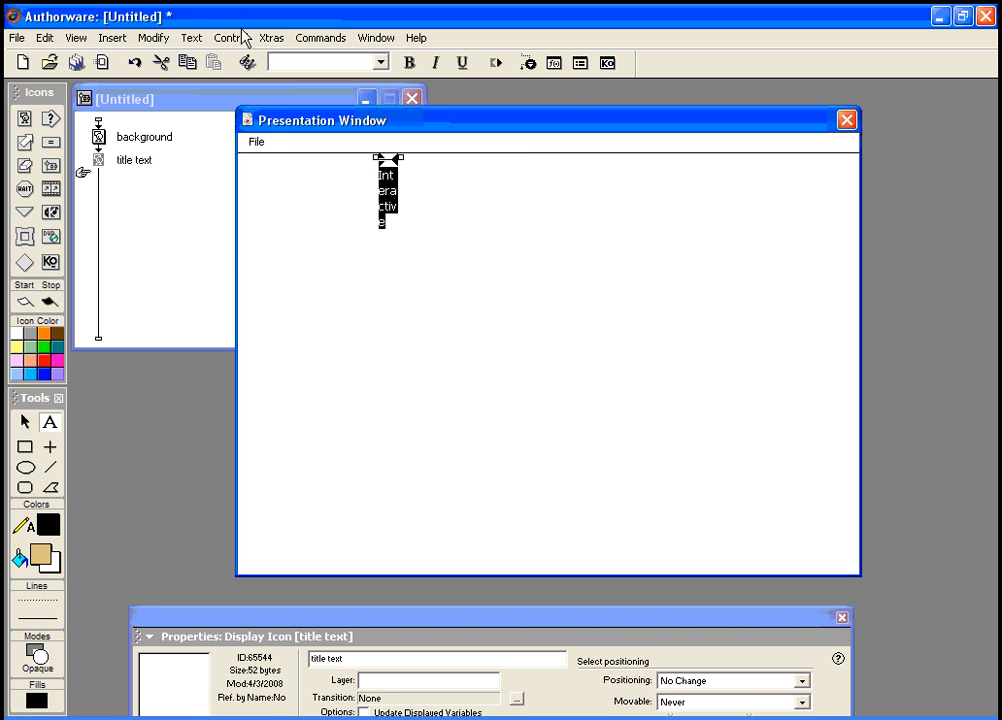
Step: Enlarge the Interactive text three sizes with Ctrl+Up
click(191, 38)
mouse_move(211, 80)
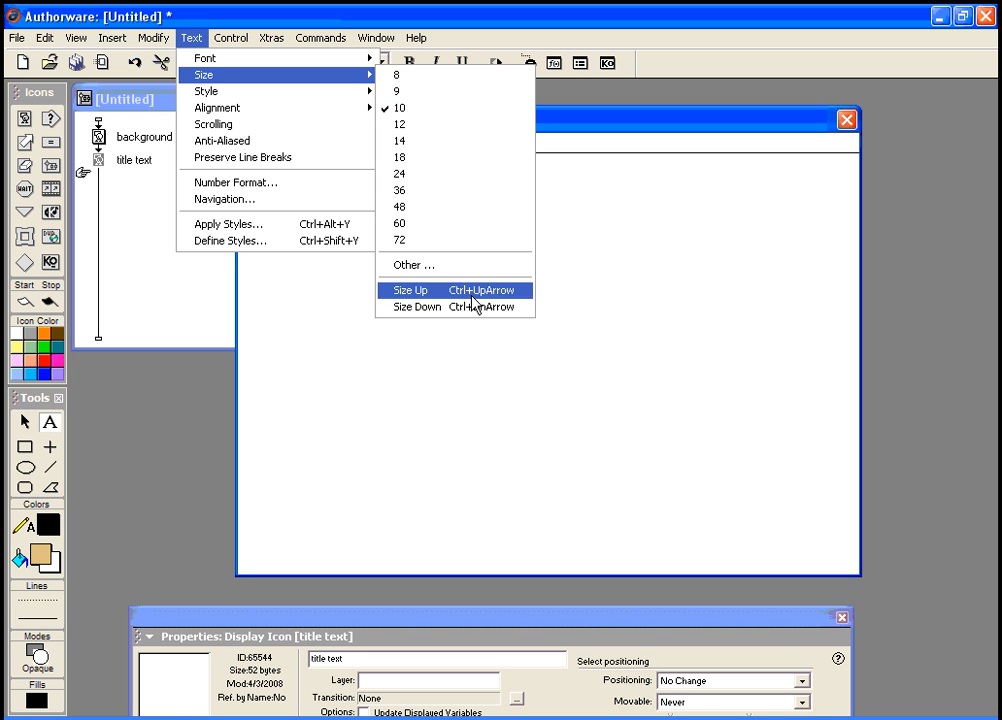
click(551, 118)
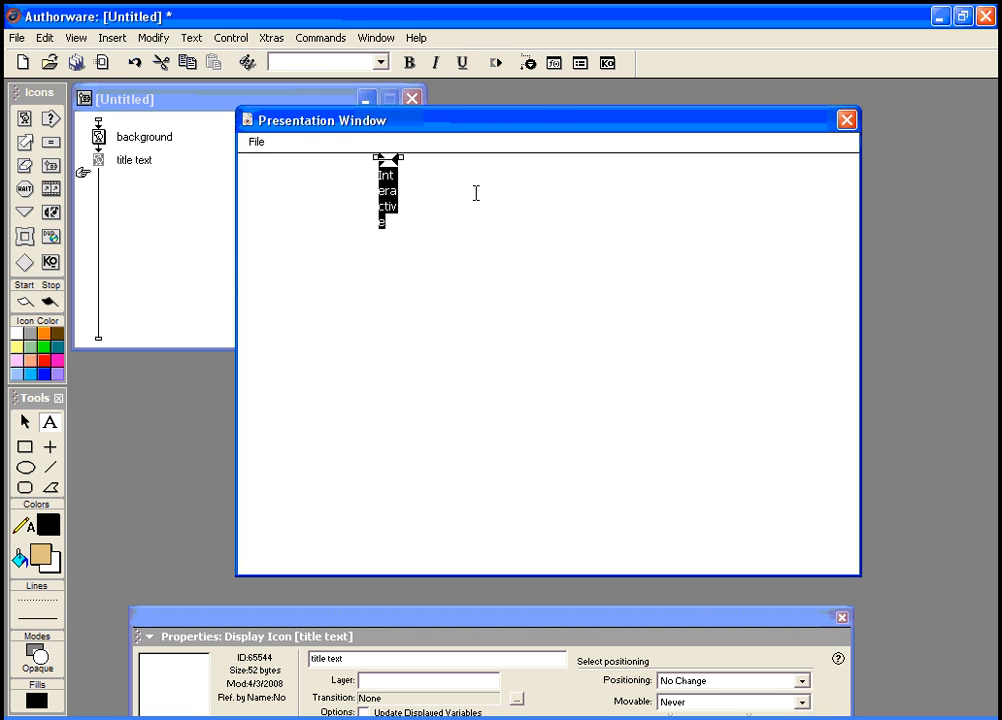
key(ctrl+Up)
key(ctrl+Up)
key(ctrl+Up)
key(ctrl+Up)
key(ctrl+Up)
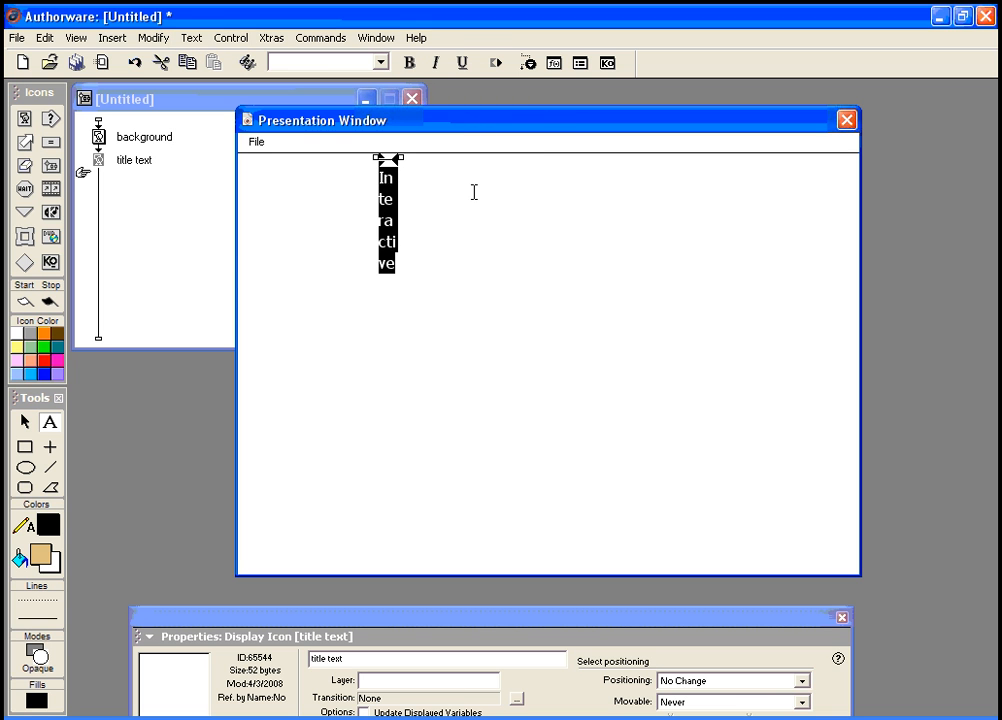
key(ctrl+Up)
key(ctrl+Up)
key(ctrl+Up)
key(ctrl+Up)
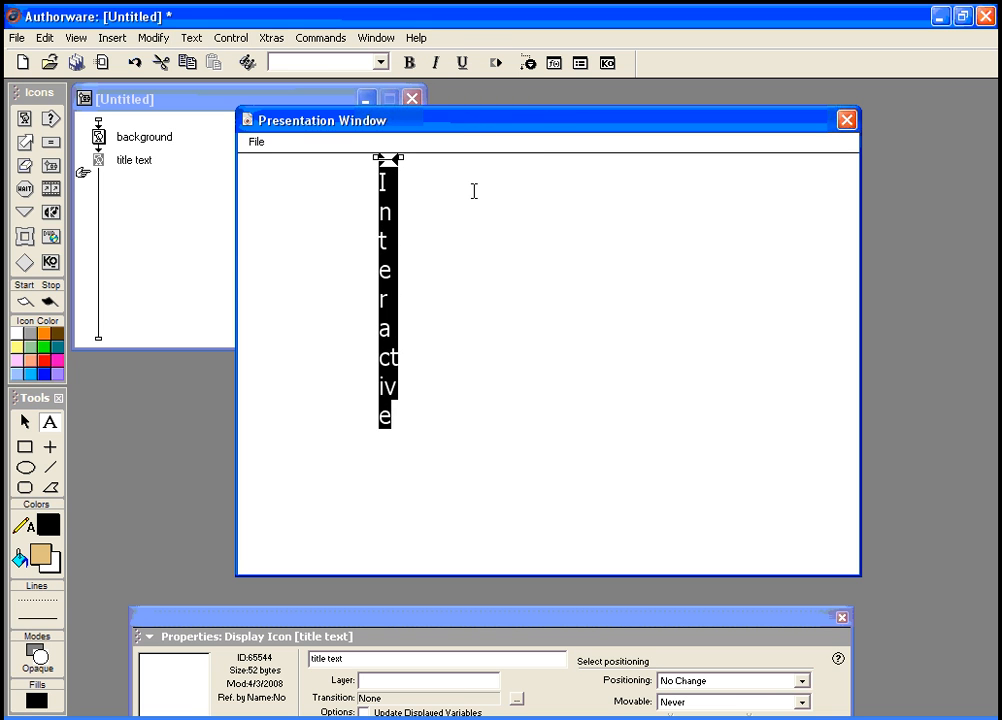
key(ctrl+Up)
key(ctrl+Up)
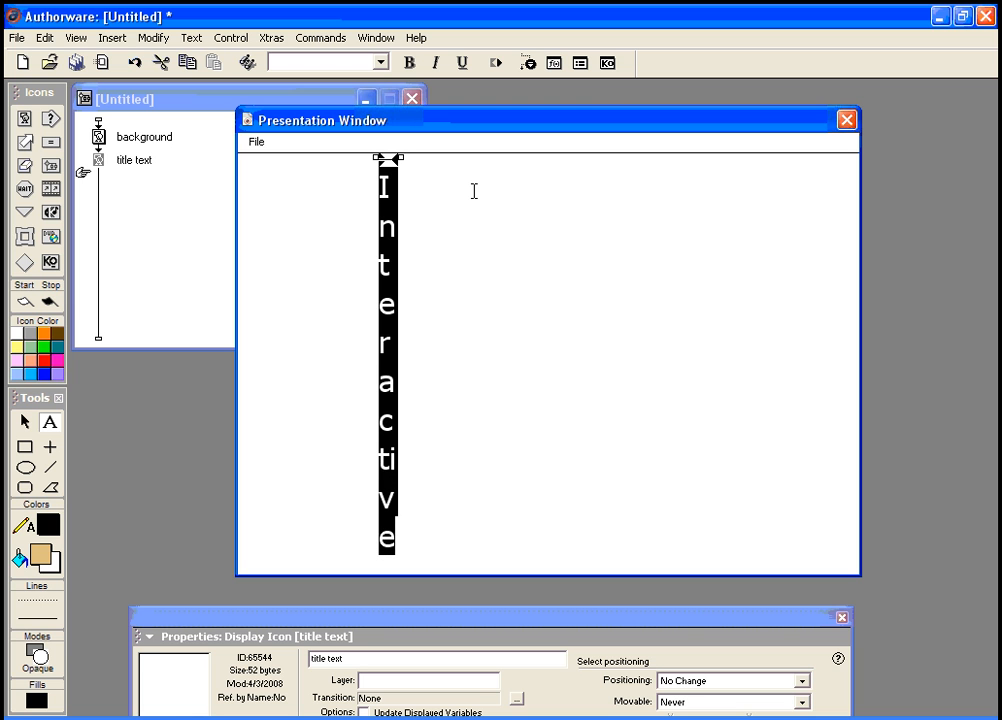
Step: Break the line between t and i, then shrink the whole word one size to fit
click(390, 458)
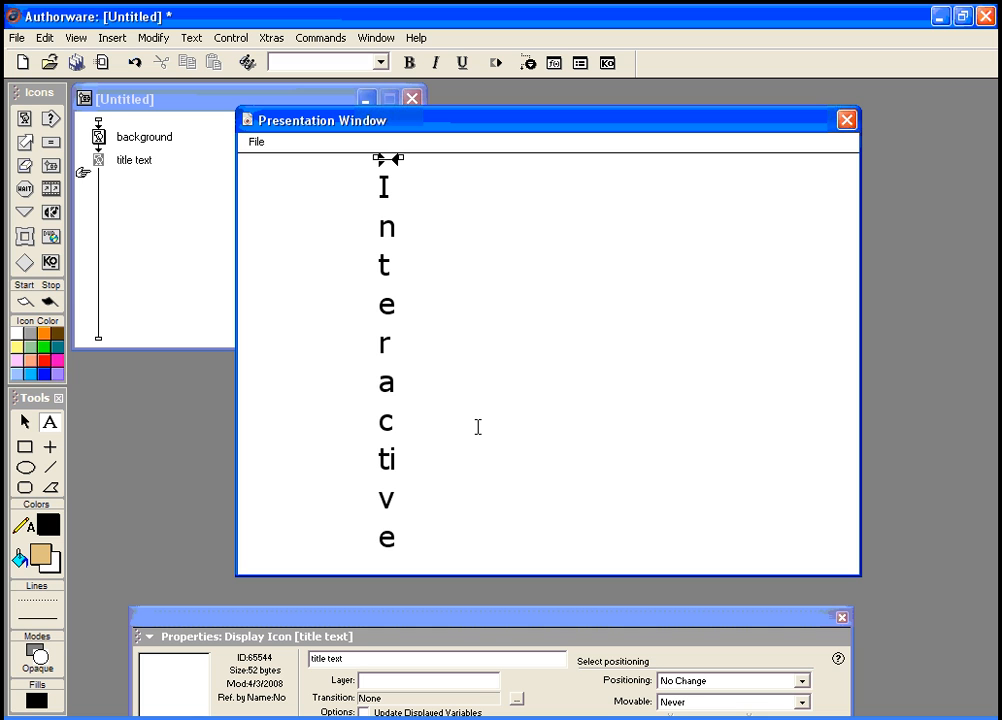
key(Return)
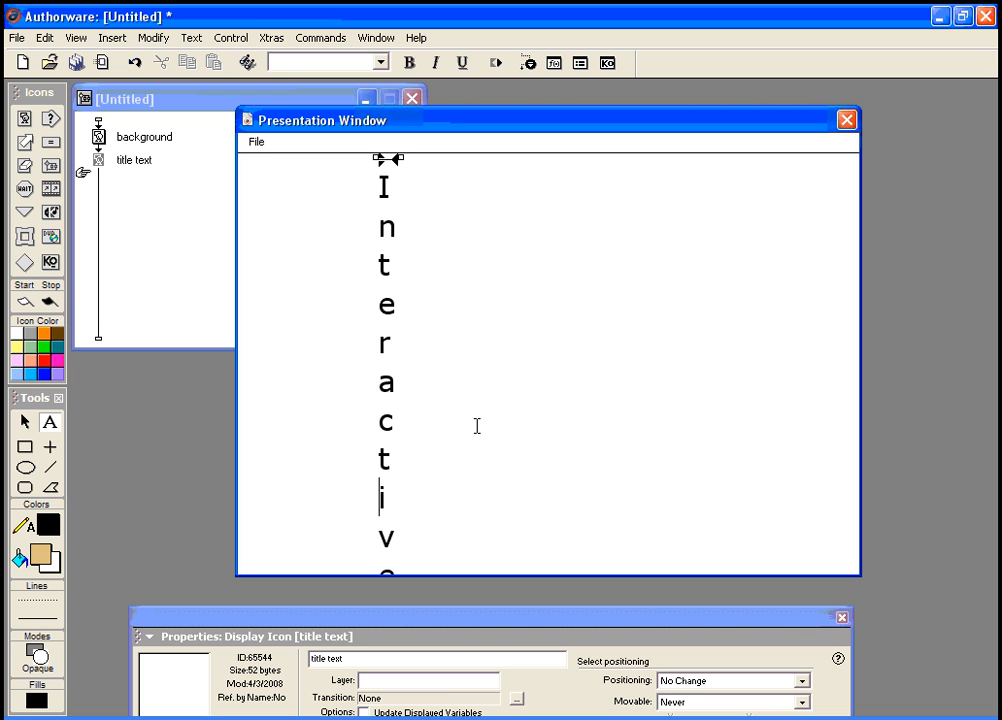
drag(391, 559, 388, 170)
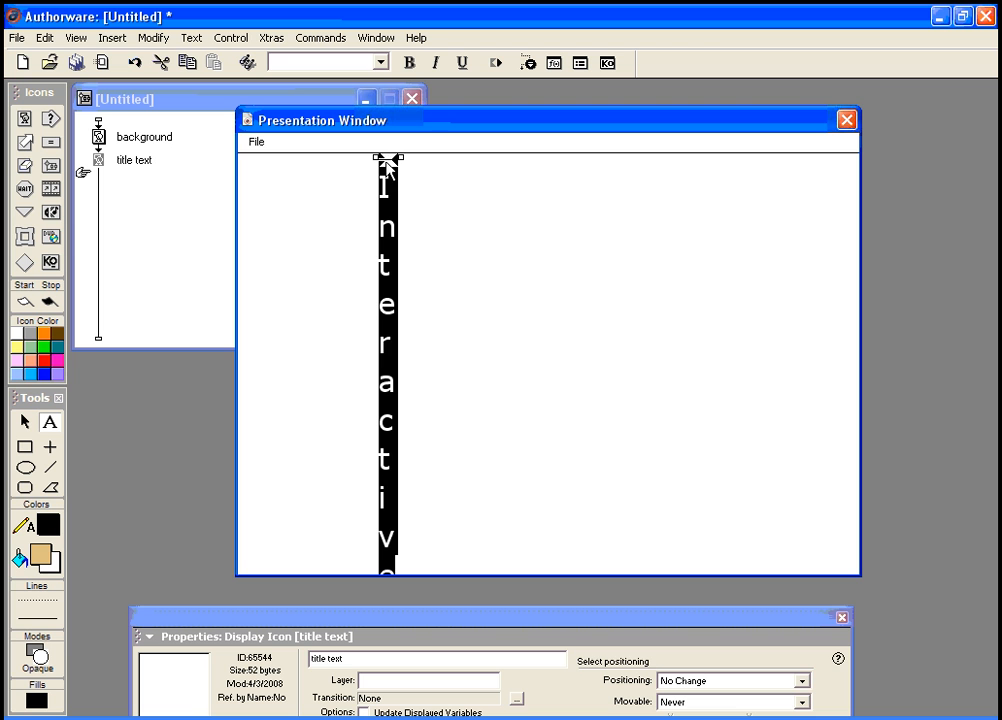
key(ctrl+Down)
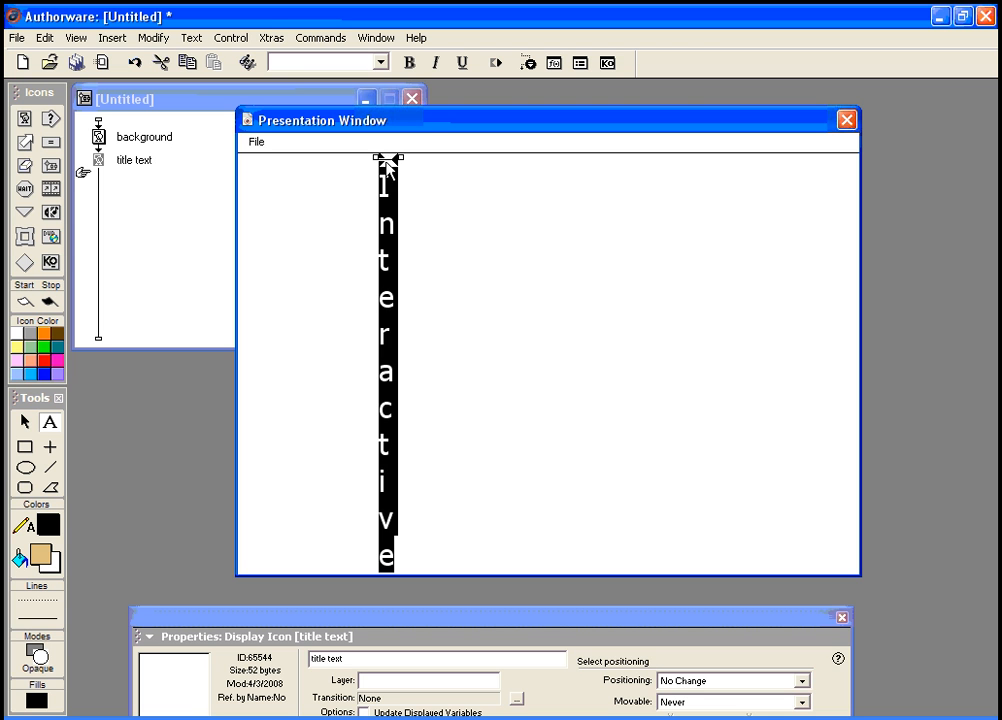
click(312, 242)
Step: Set the Interactive title's ink mode to Transparent
click(25, 422)
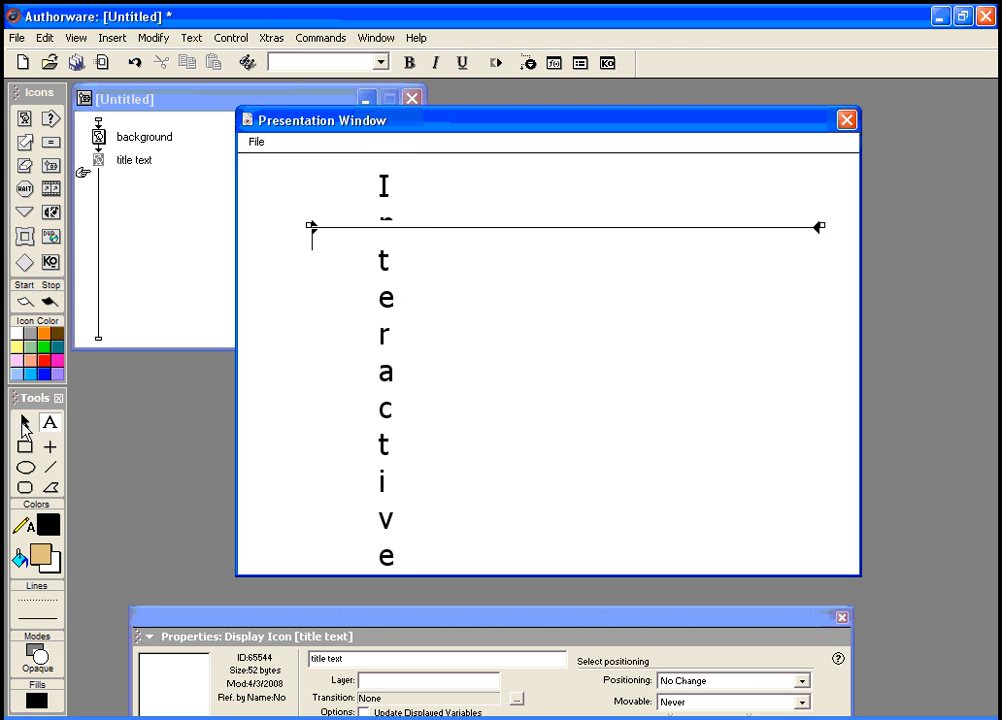
drag(386, 225, 392, 219)
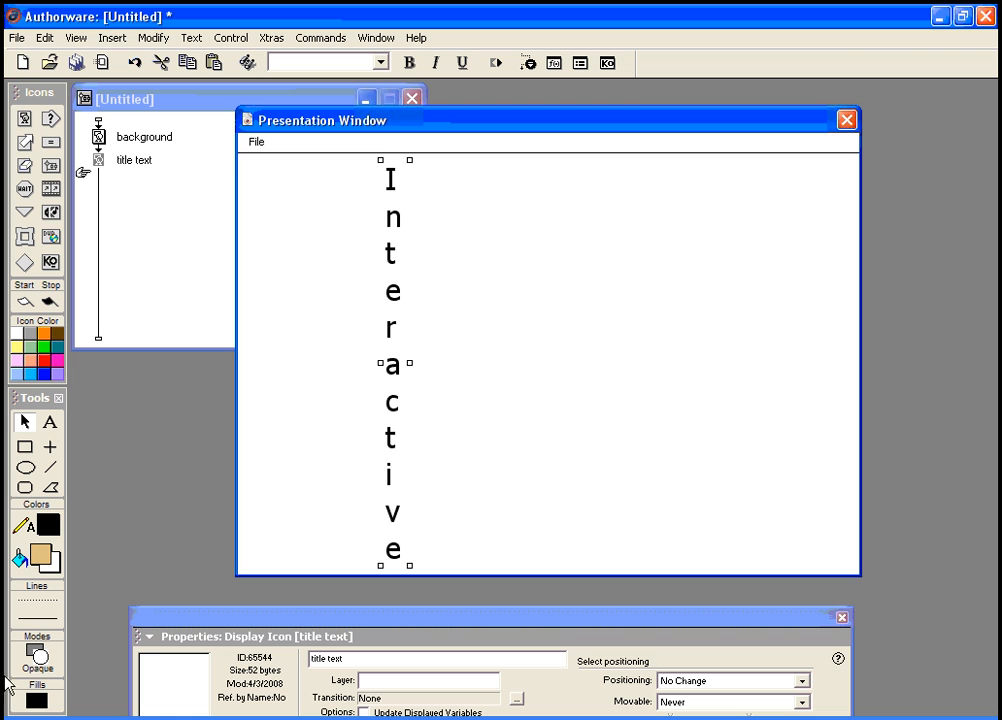
click(40, 662)
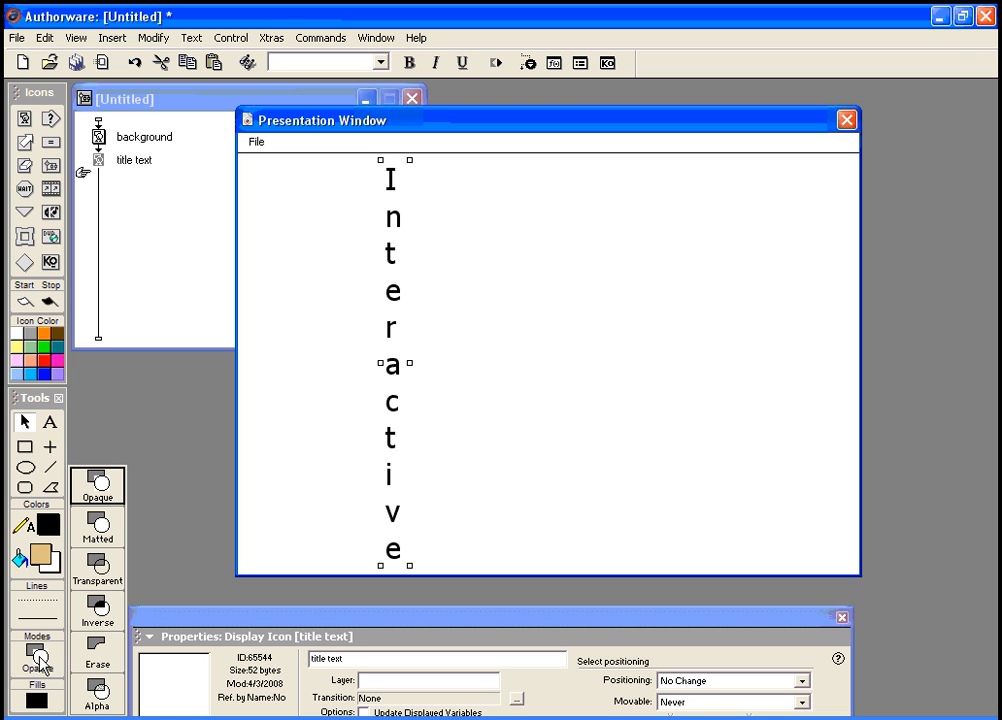
click(94, 568)
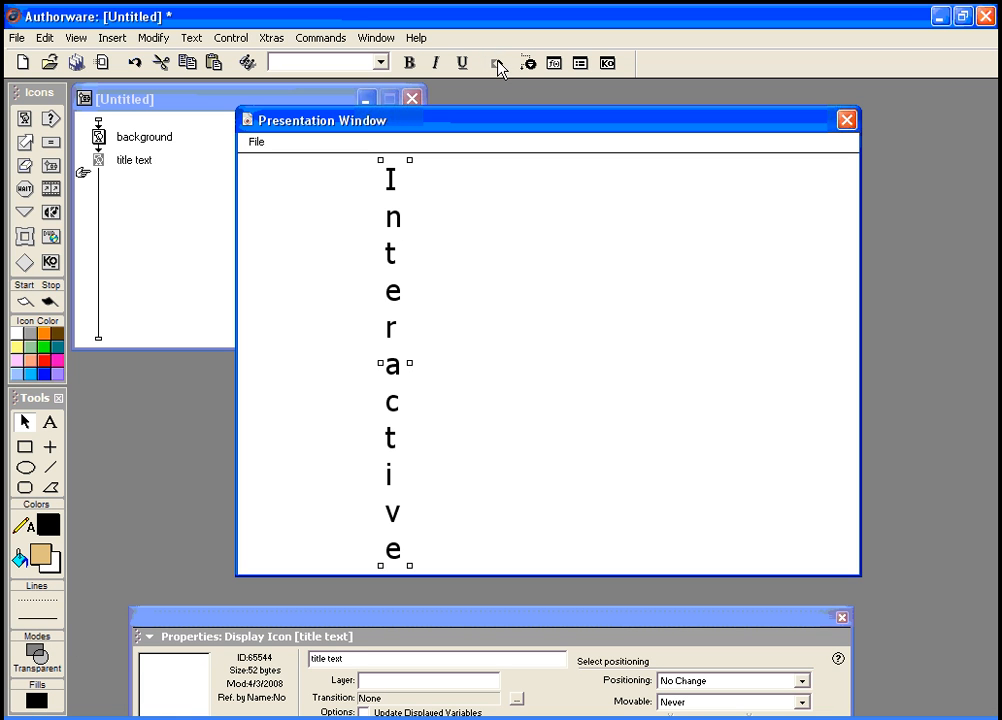
Step: Restart and pause the piece, then position Interactive on the white strip between green and tan
click(497, 63)
drag(500, 130, 501, 150)
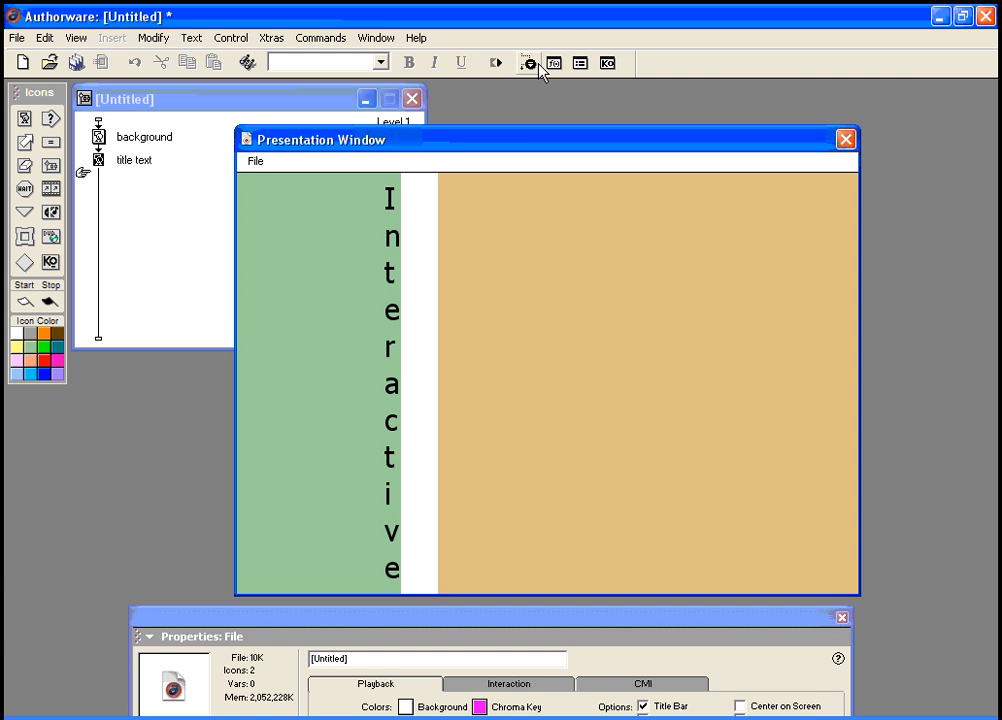
click(527, 63)
drag(350, 152, 532, 96)
click(517, 114)
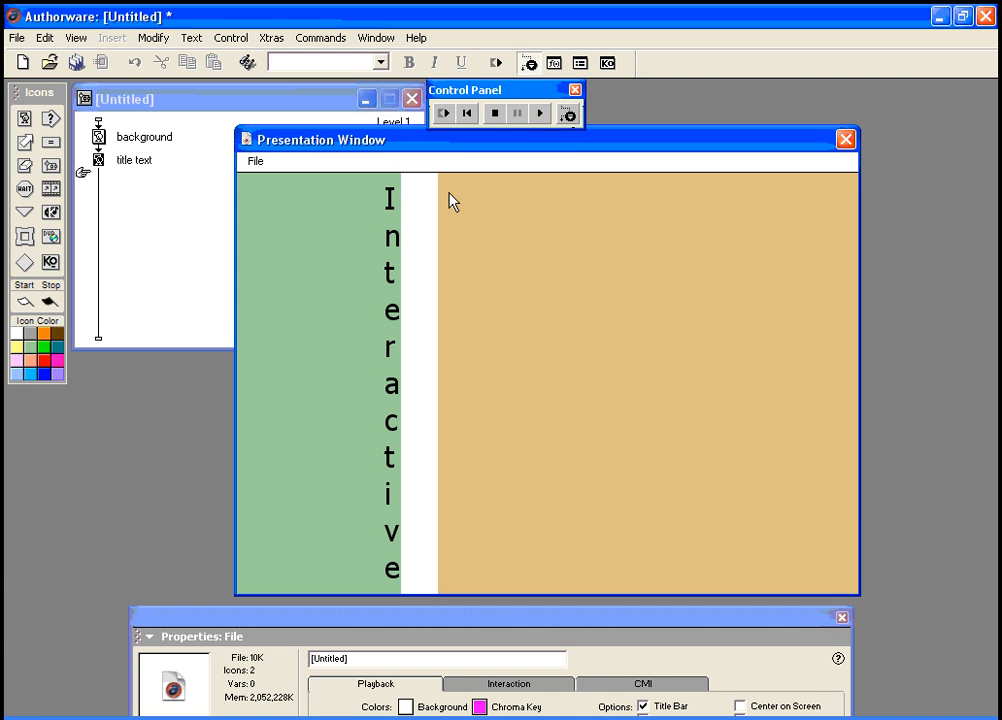
click(390, 205)
drag(392, 213, 419, 211)
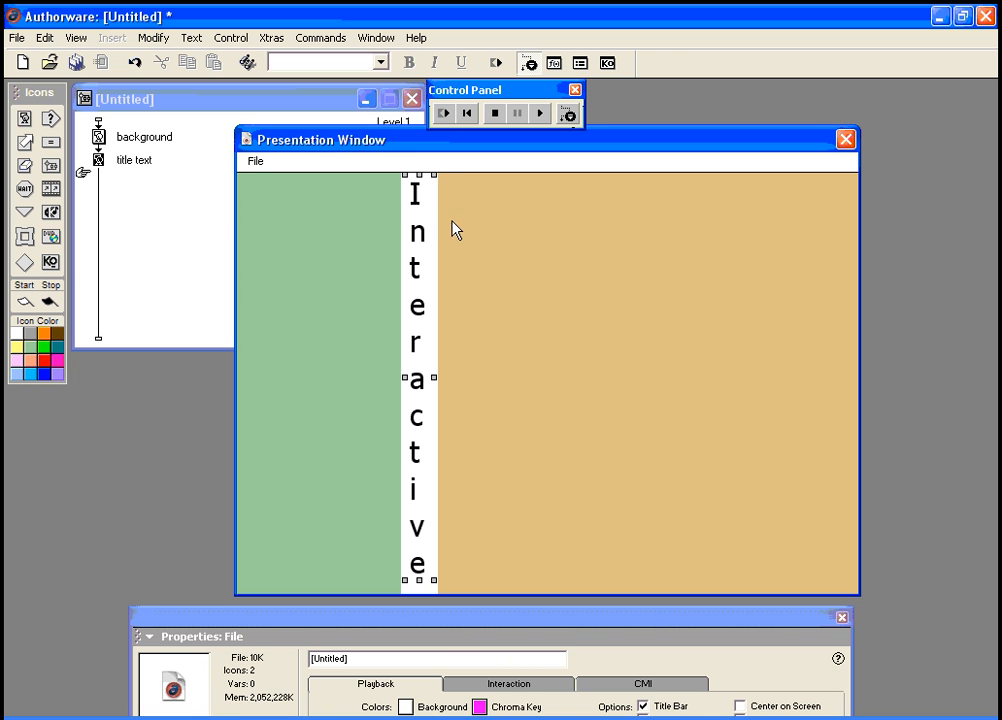
key(Right)
key(Right)
key(Down)
key(Down)
key(Down)
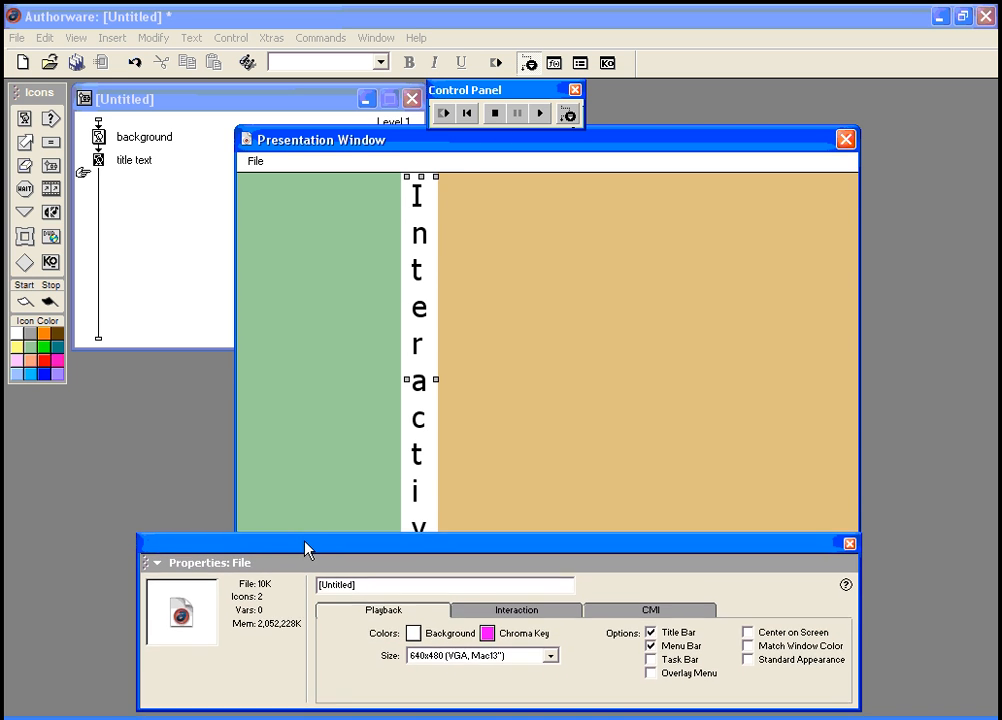
Step: Colour the title text olive and restart the piece to preview it
click(100, 163)
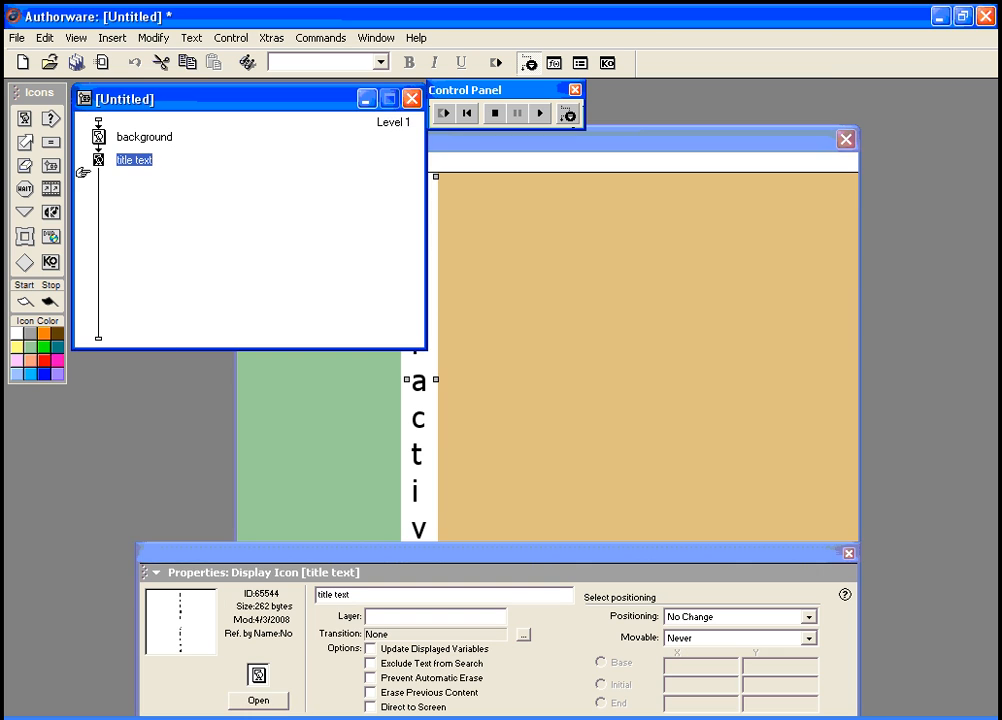
click(258, 700)
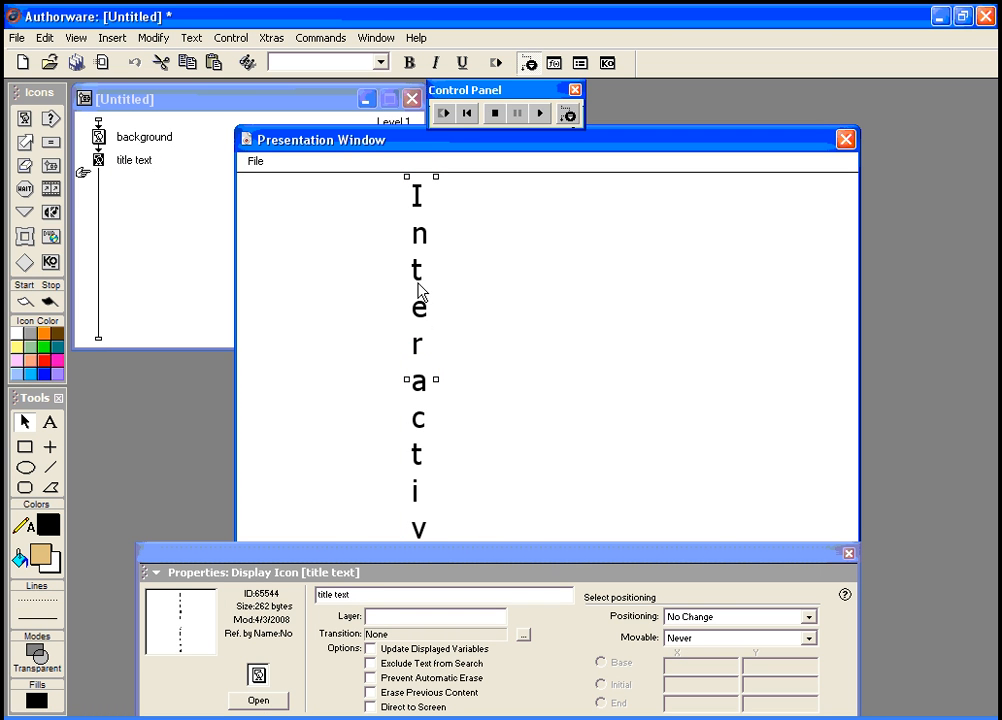
click(45, 524)
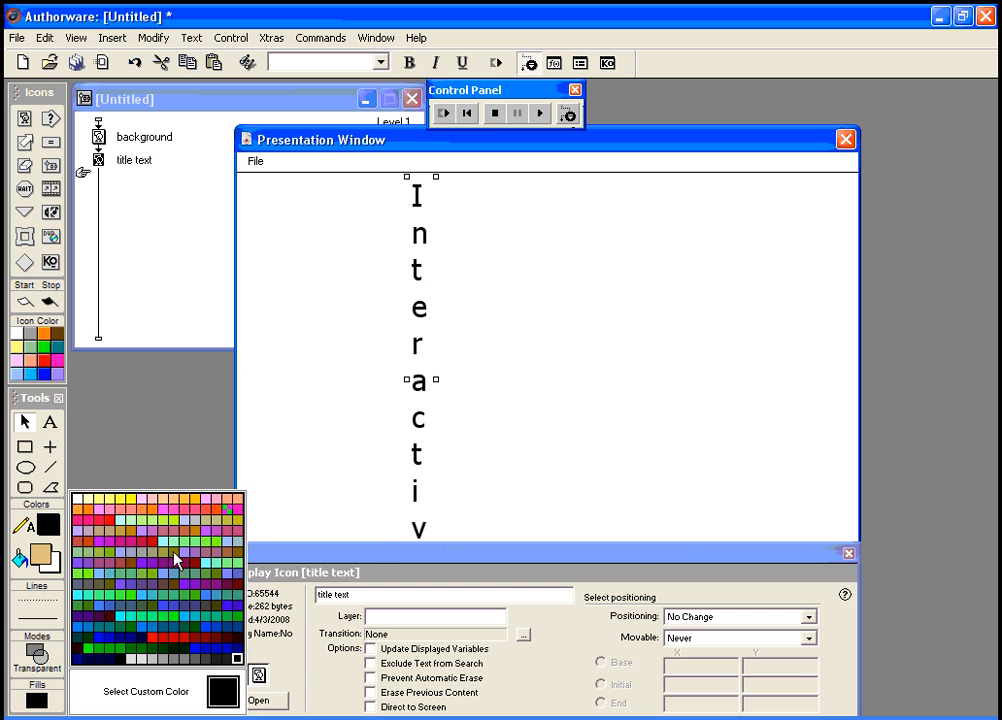
click(177, 558)
click(446, 113)
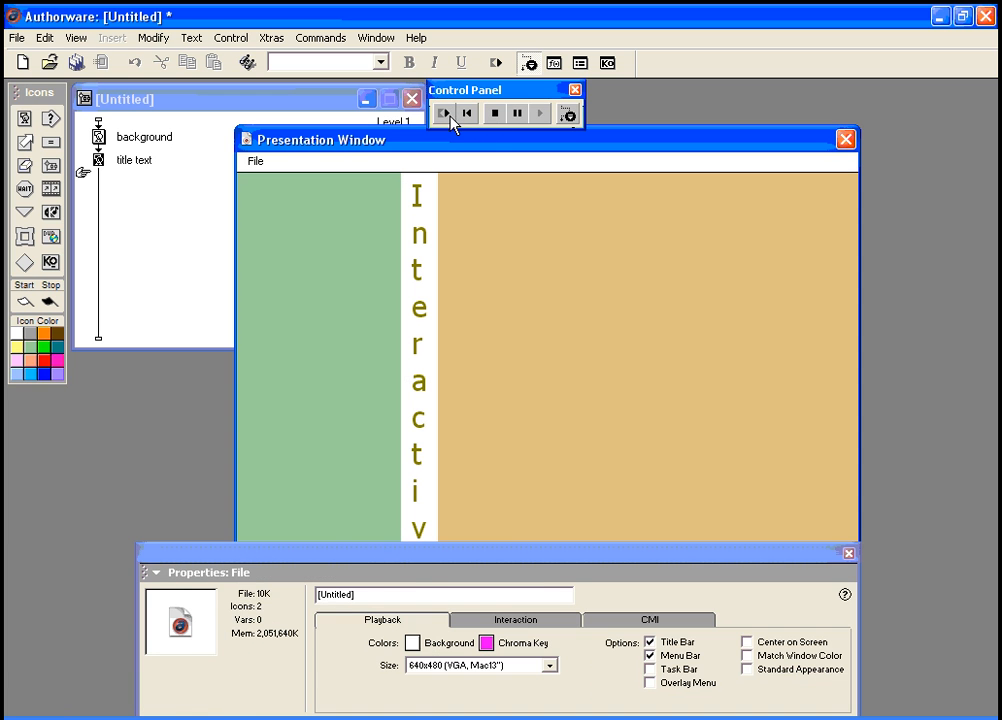
drag(418, 583, 420, 612)
Step: Add a display named 'cd rom text' after the title text and open it for editing
drag(34, 120, 101, 184)
text(cd)
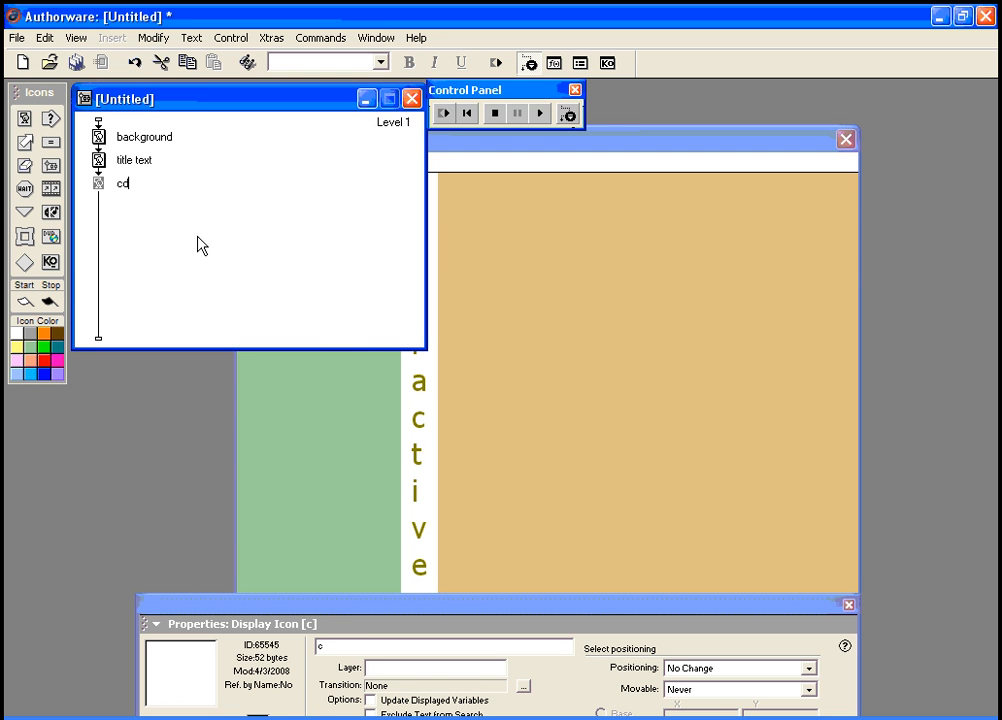
text( rom text)
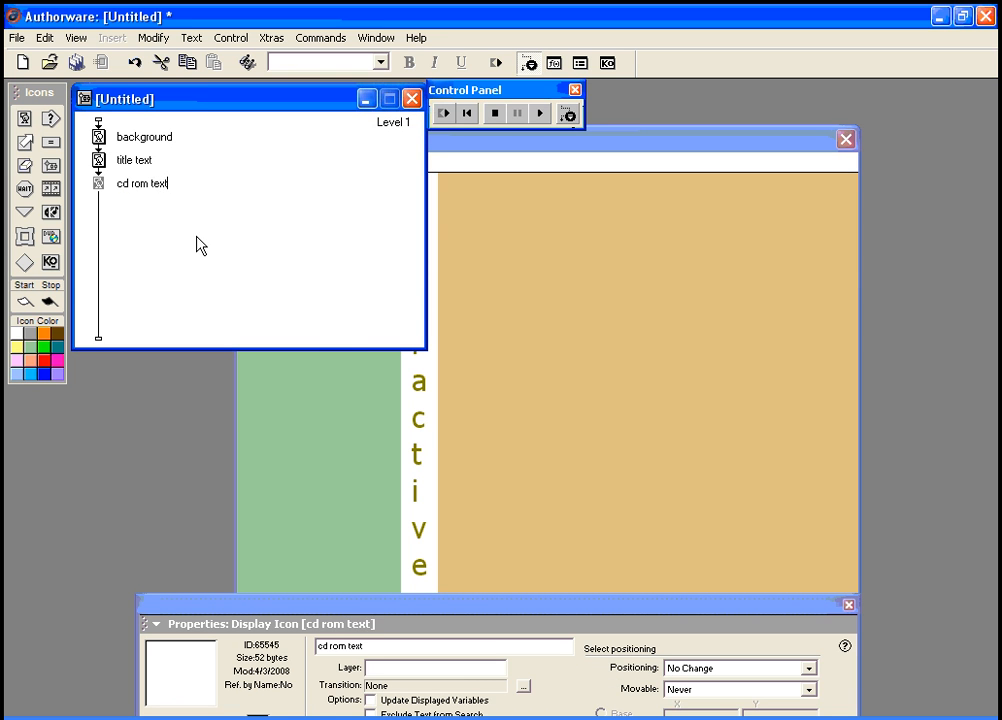
click(99, 184)
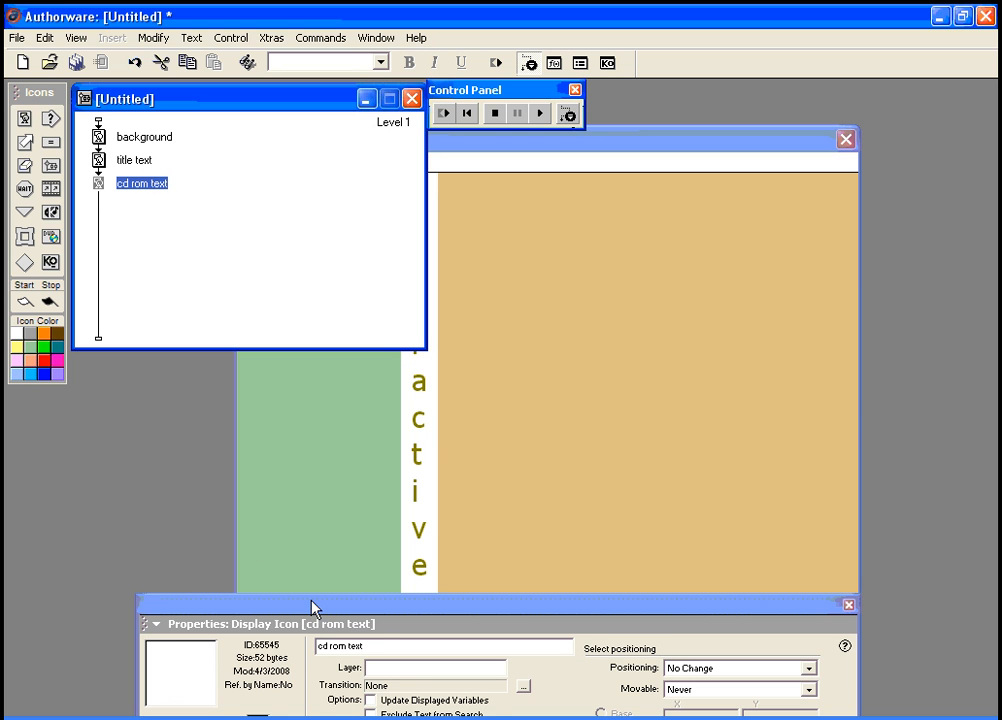
drag(315, 617, 299, 570)
click(243, 705)
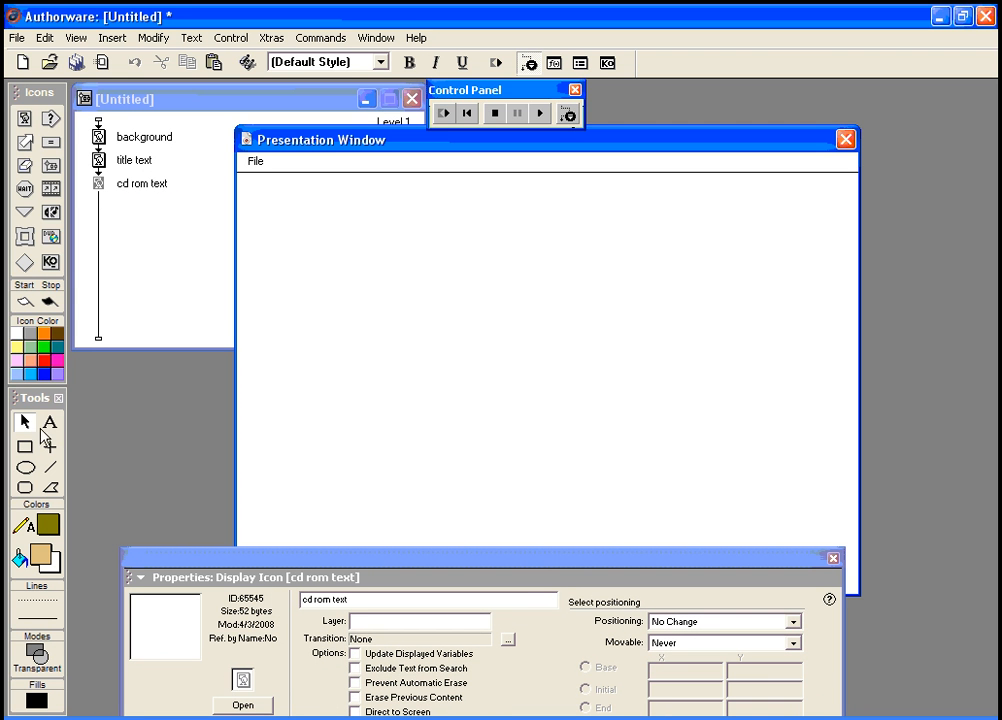
Step: Write 'CD - ROM' stacked one letter per line and move it down and right
click(49, 422)
click(436, 237)
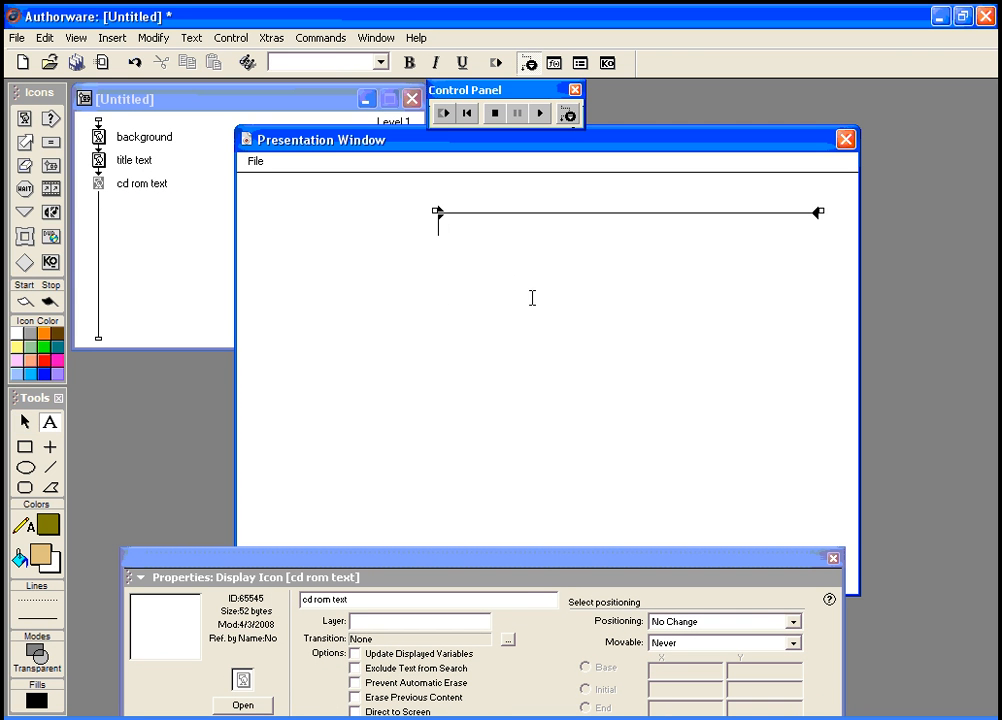
text(CD - ROM)
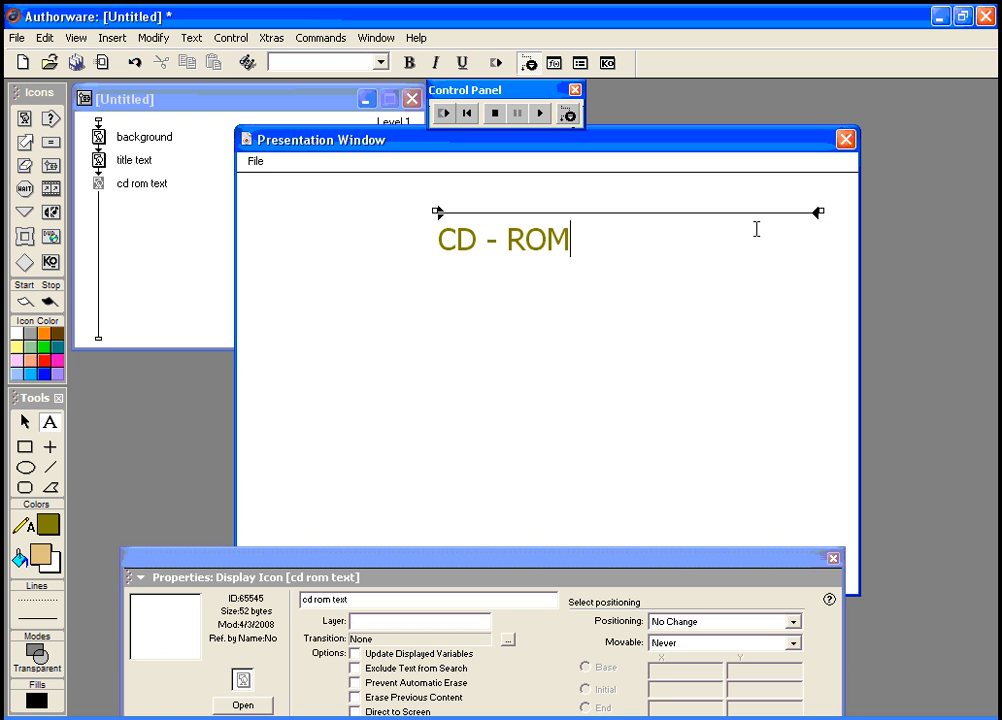
drag(821, 212, 457, 226)
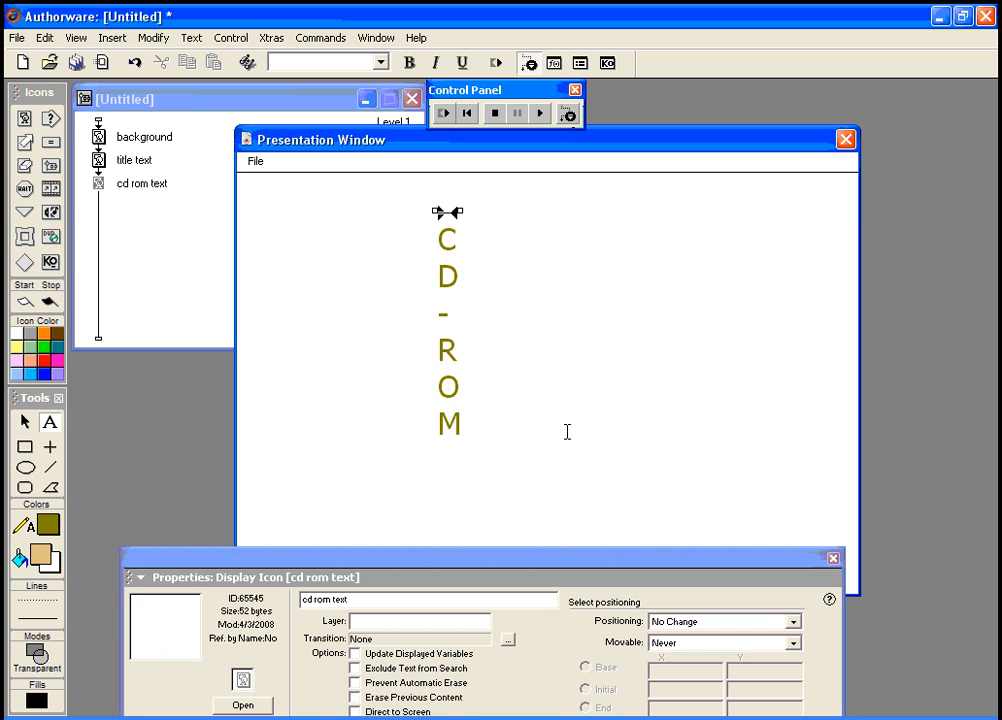
drag(172, 561, 164, 597)
click(24, 424)
drag(450, 351, 469, 417)
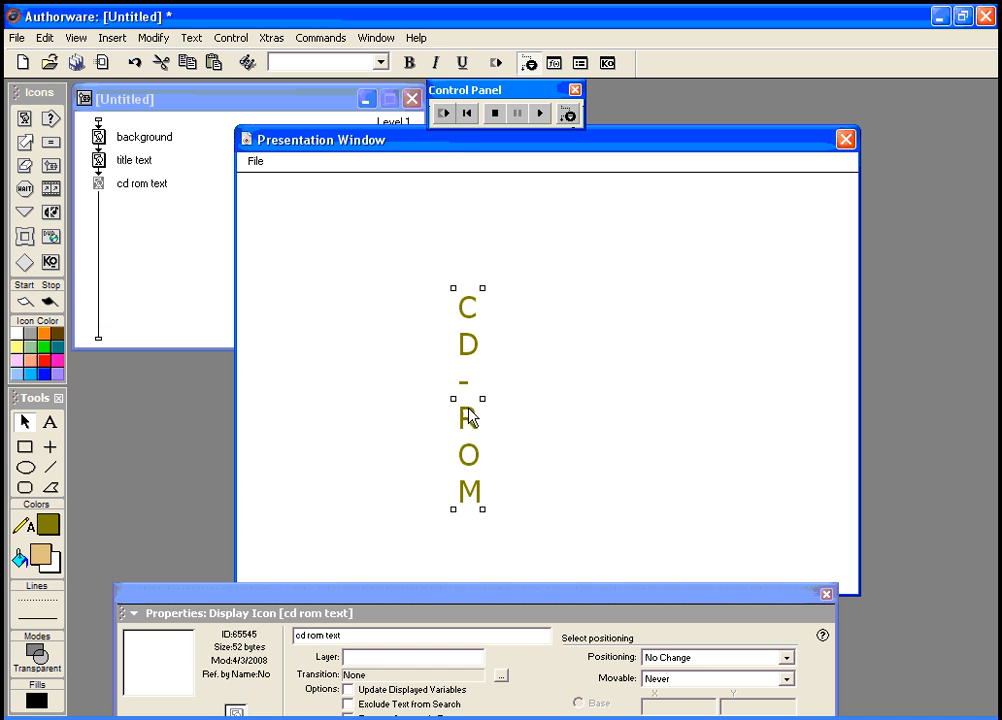
Step: Preview the piece and shift CD-ROM closer to the Interactive title
click(445, 115)
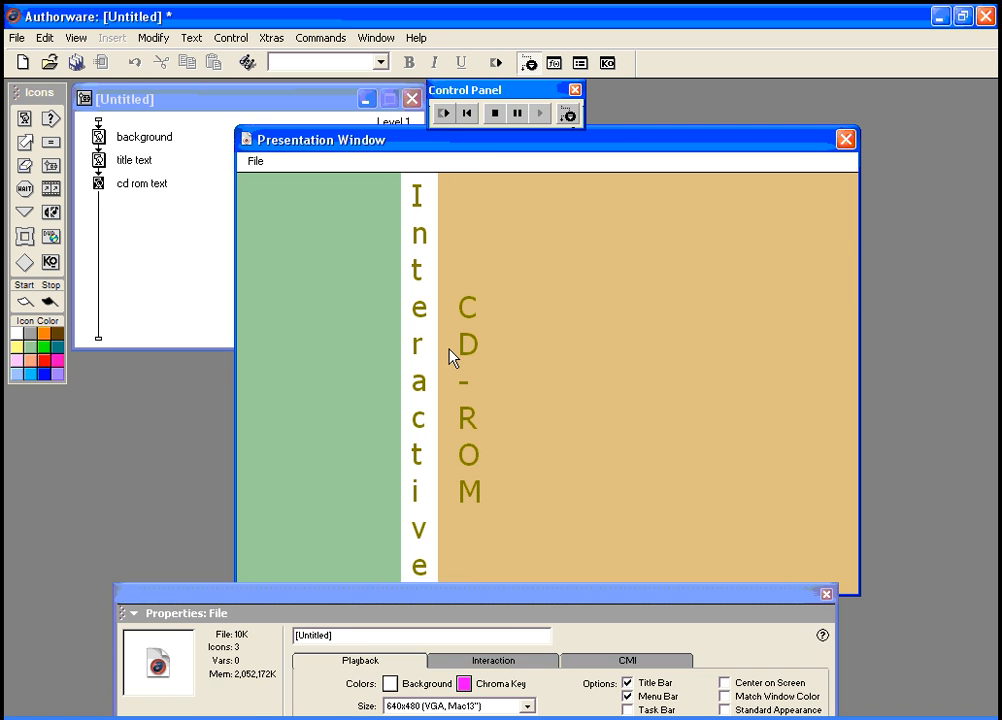
click(517, 113)
drag(471, 317, 456, 311)
drag(350, 597, 347, 530)
Step: Make the CD-ROM text white and restart the piece to preview it
click(100, 184)
click(236, 676)
click(46, 528)
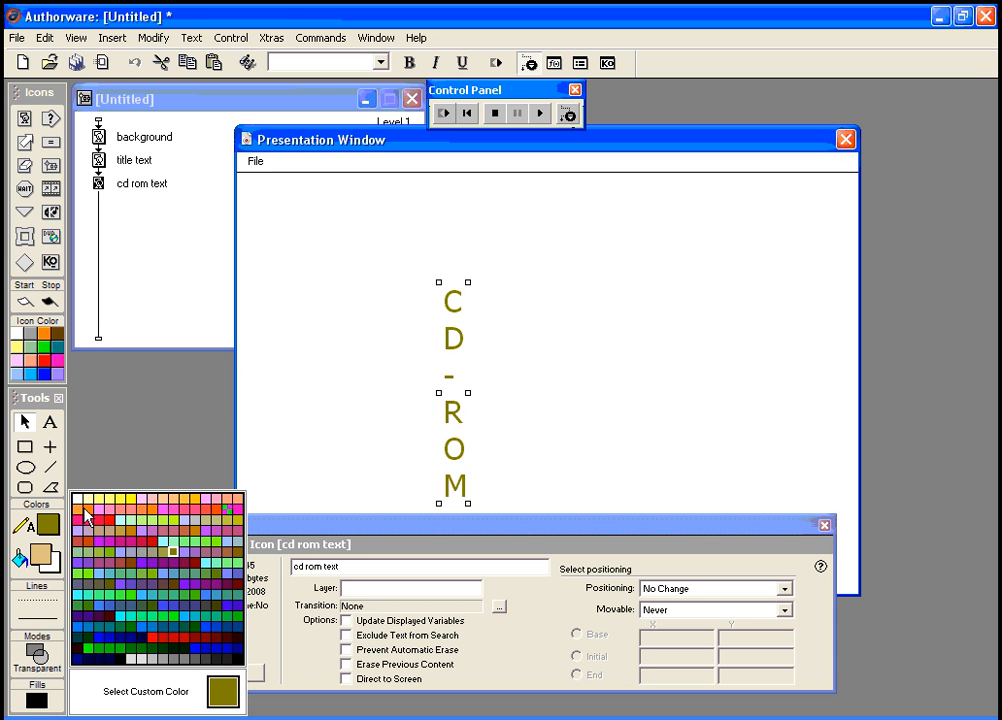
click(80, 503)
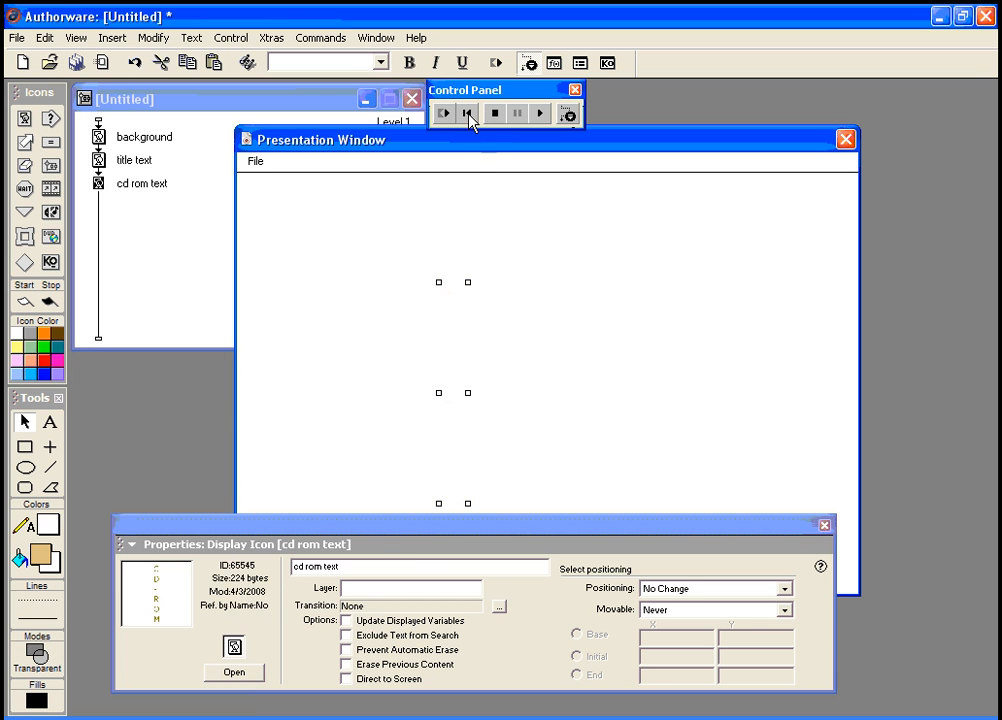
click(446, 113)
drag(474, 528, 478, 622)
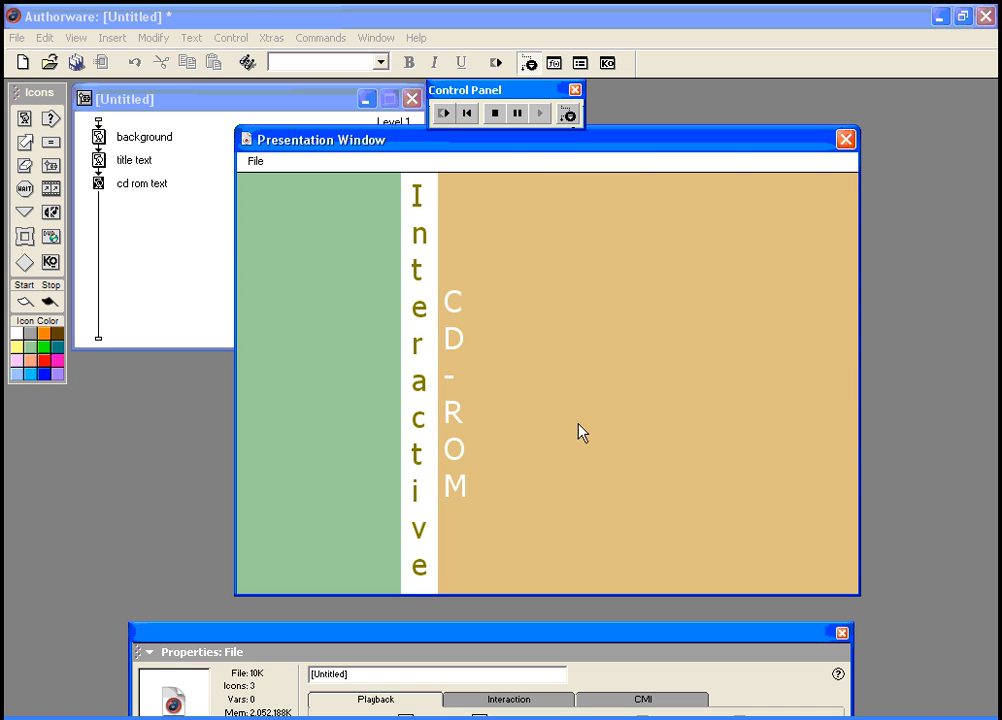
drag(24, 118, 98, 206)
Step: Name the fourth display 'background logo' and open its empty stage for editing
text(bac)
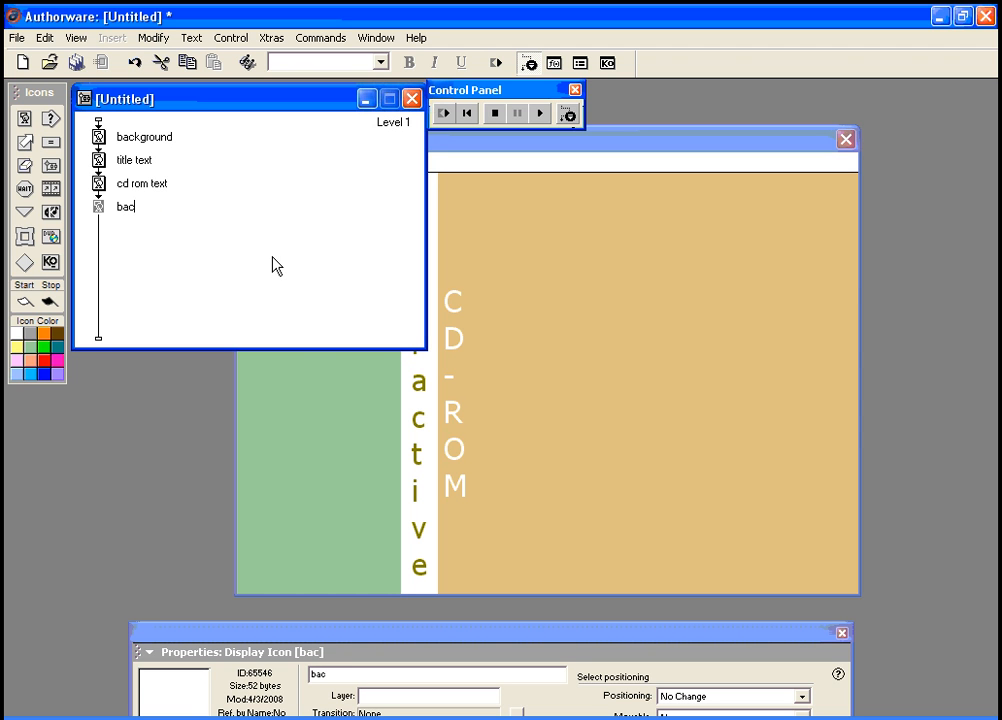
text(kground logo)
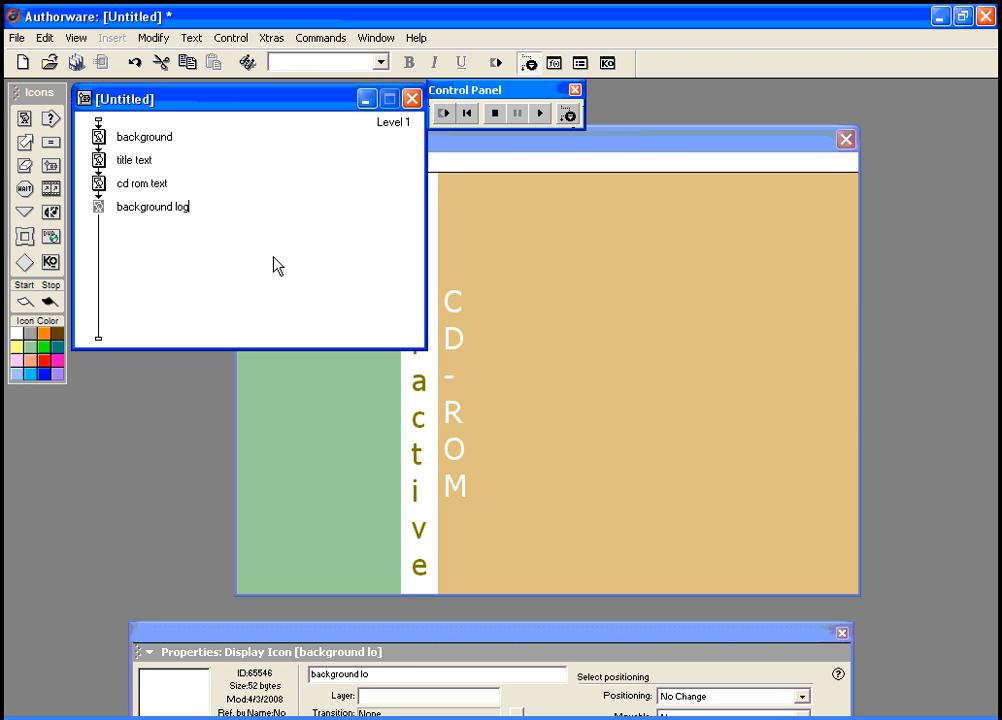
click(99, 210)
drag(253, 633, 239, 553)
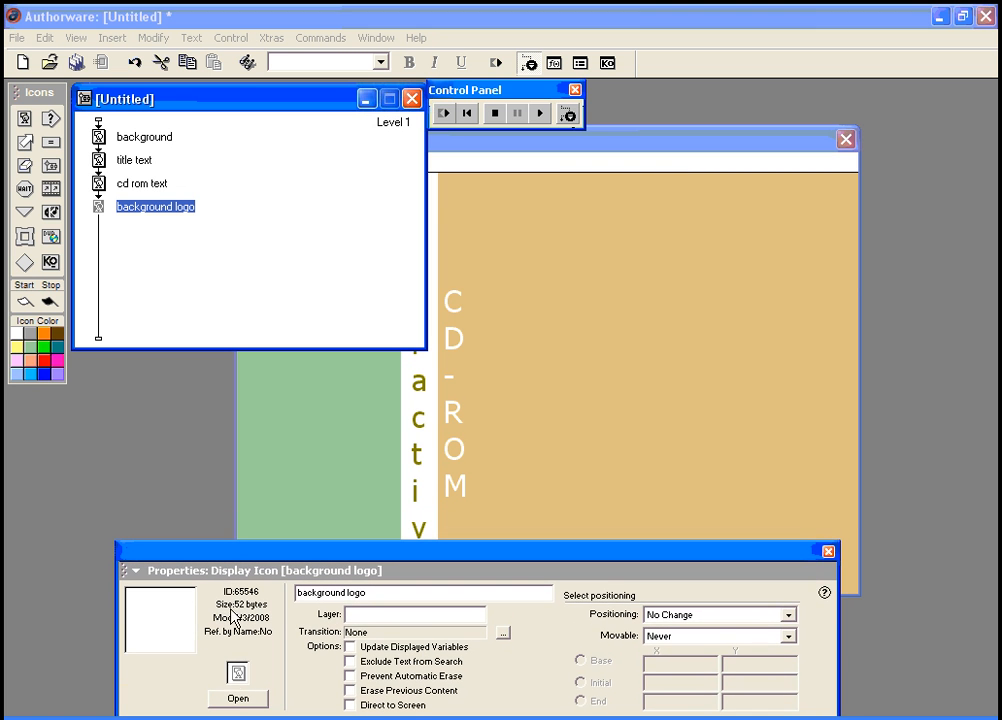
click(237, 699)
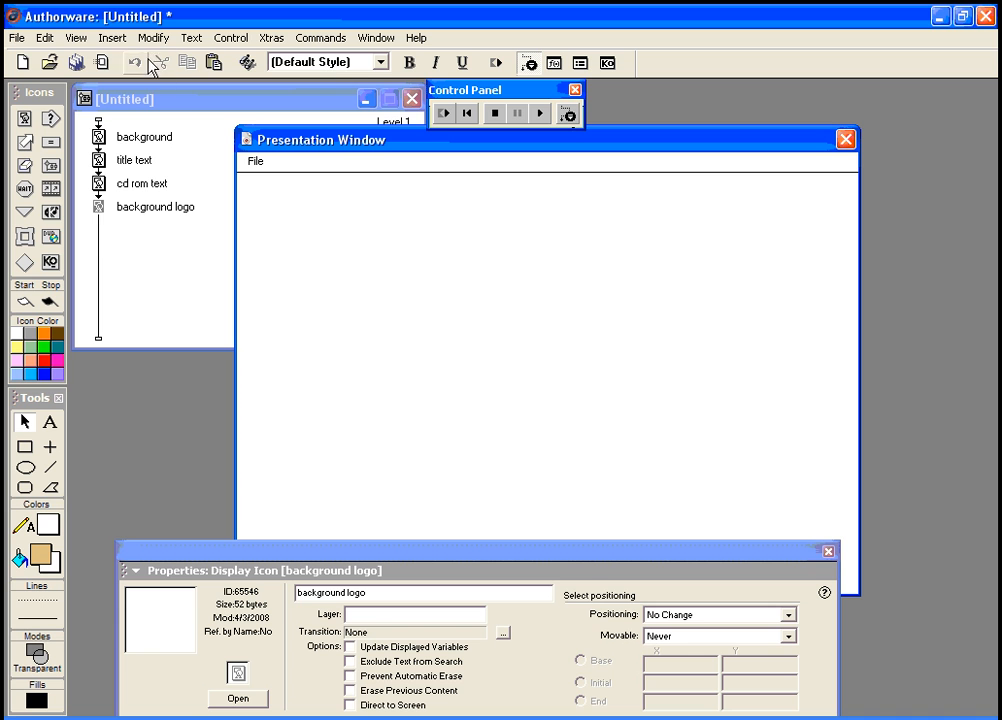
Step: Import the image 'bground logo.png' into the background logo display
click(112, 38)
click(130, 75)
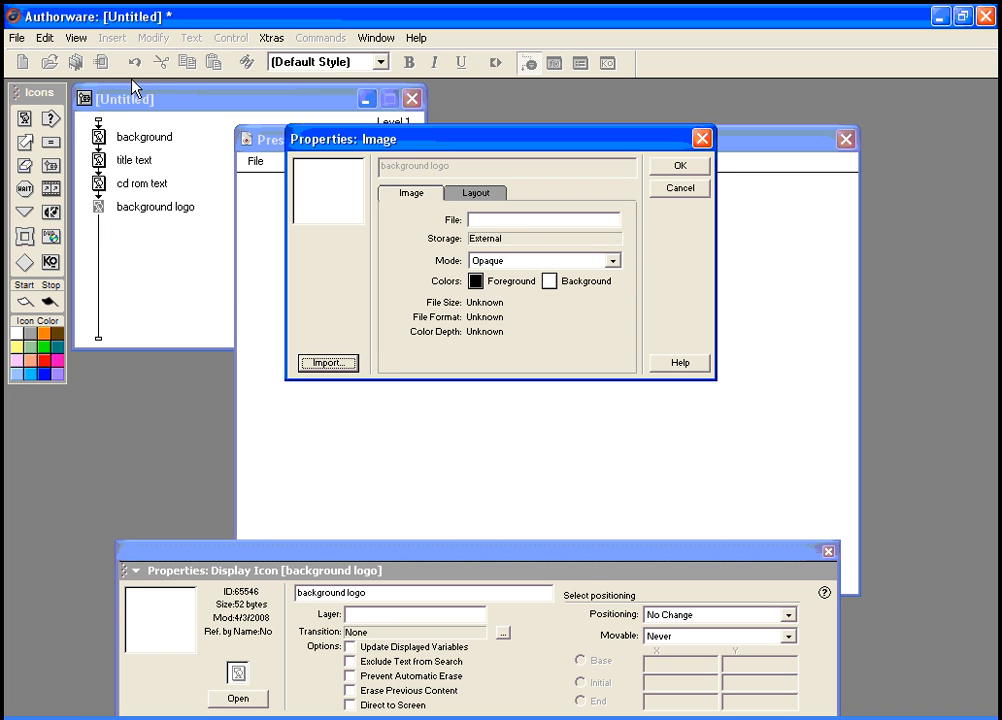
click(335, 364)
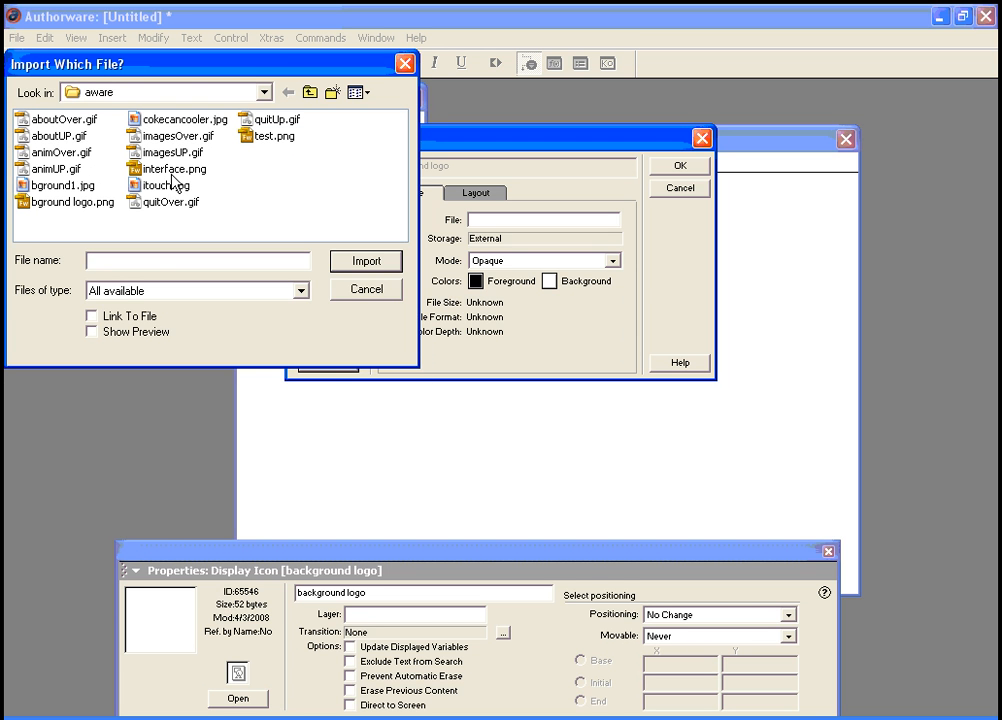
click(100, 202)
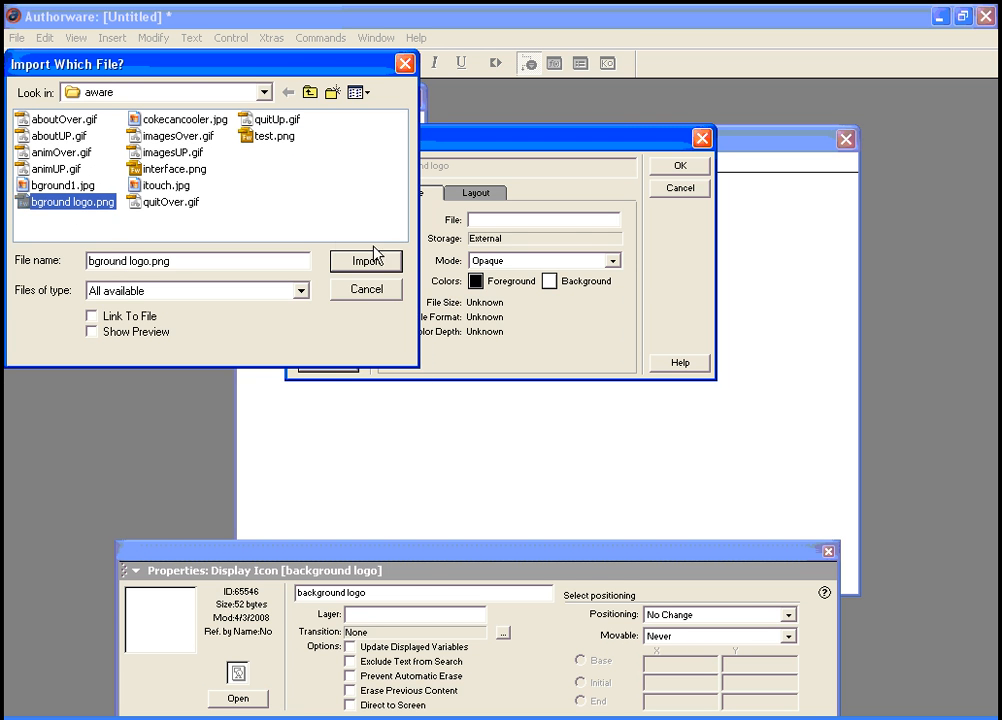
click(345, 262)
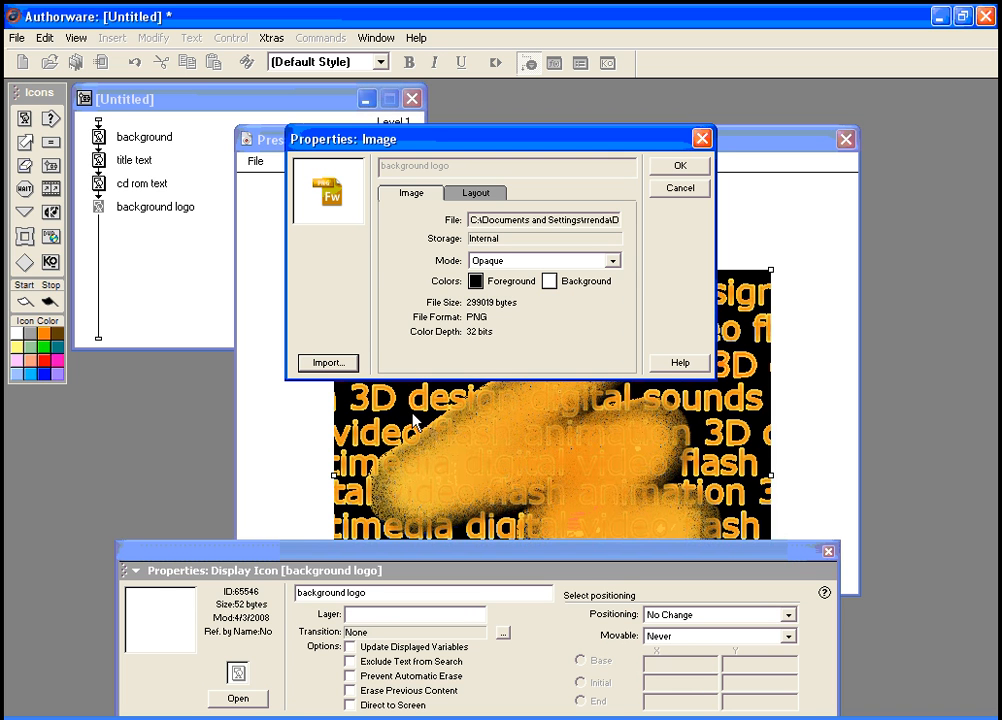
Step: Set the logo's display mode to Alpha and move it up and right on stage
drag(556, 139, 543, 223)
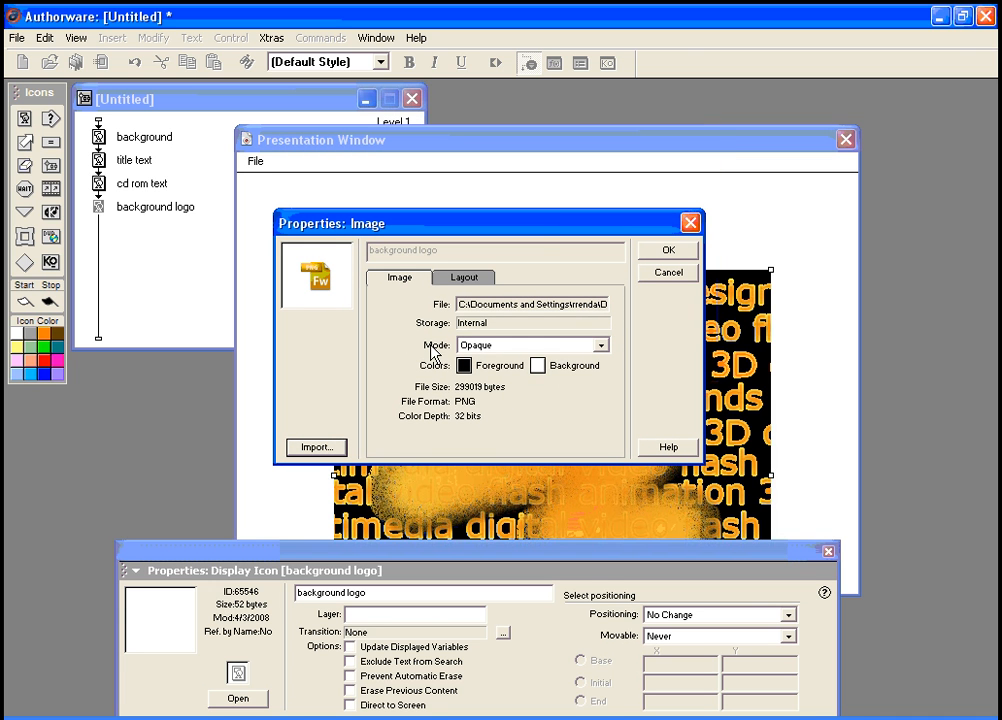
click(601, 345)
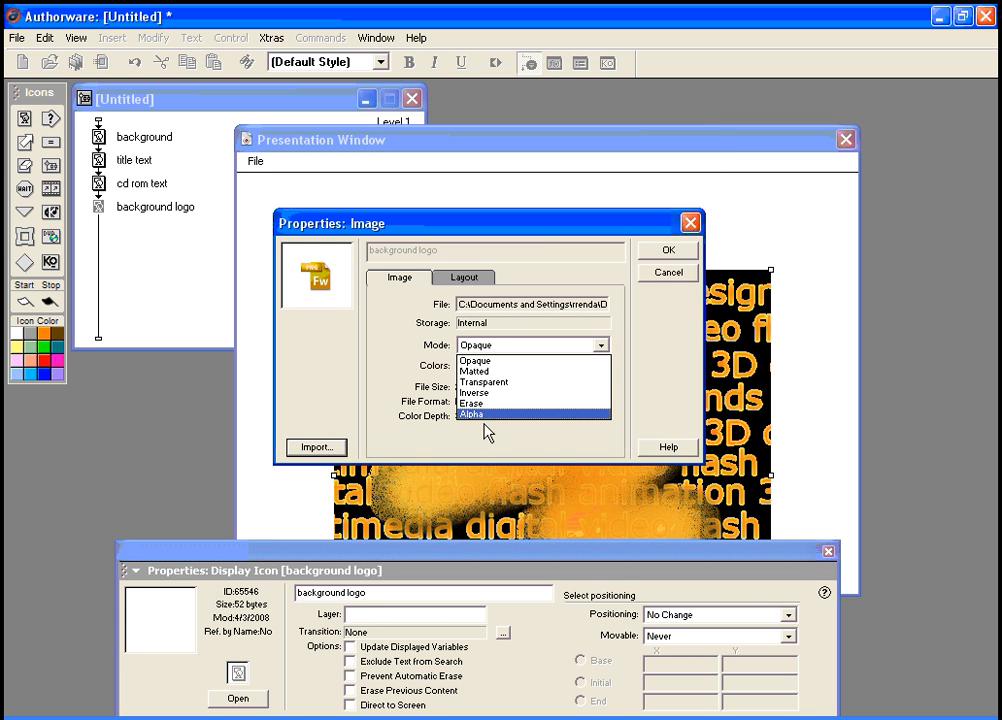
click(484, 415)
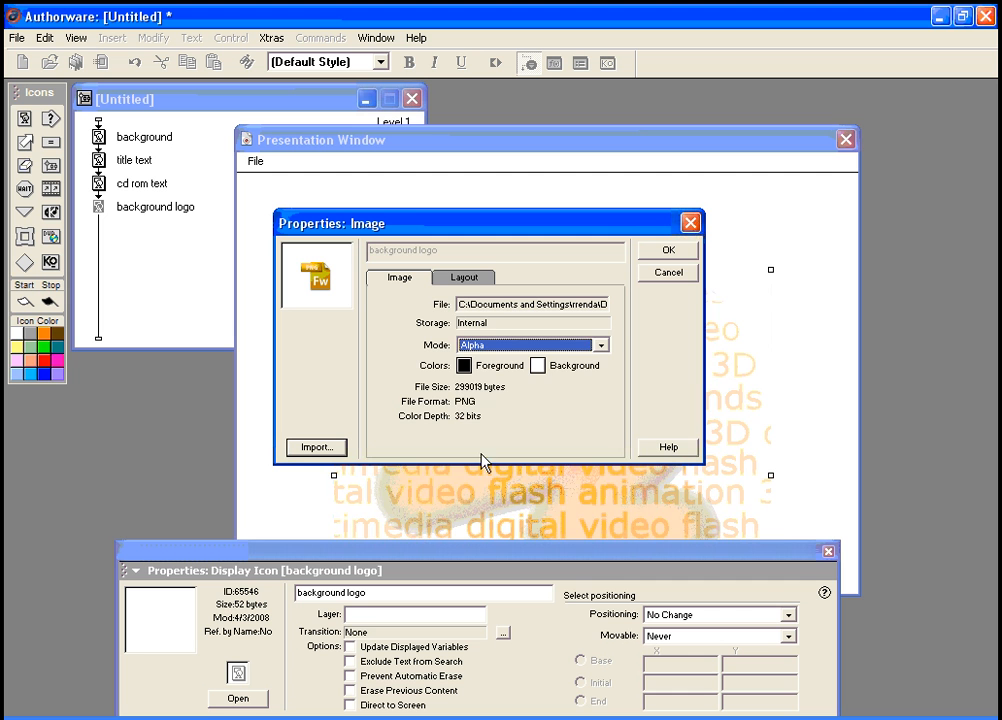
drag(603, 228, 575, 159)
click(649, 199)
drag(540, 418, 626, 326)
drag(519, 553, 518, 628)
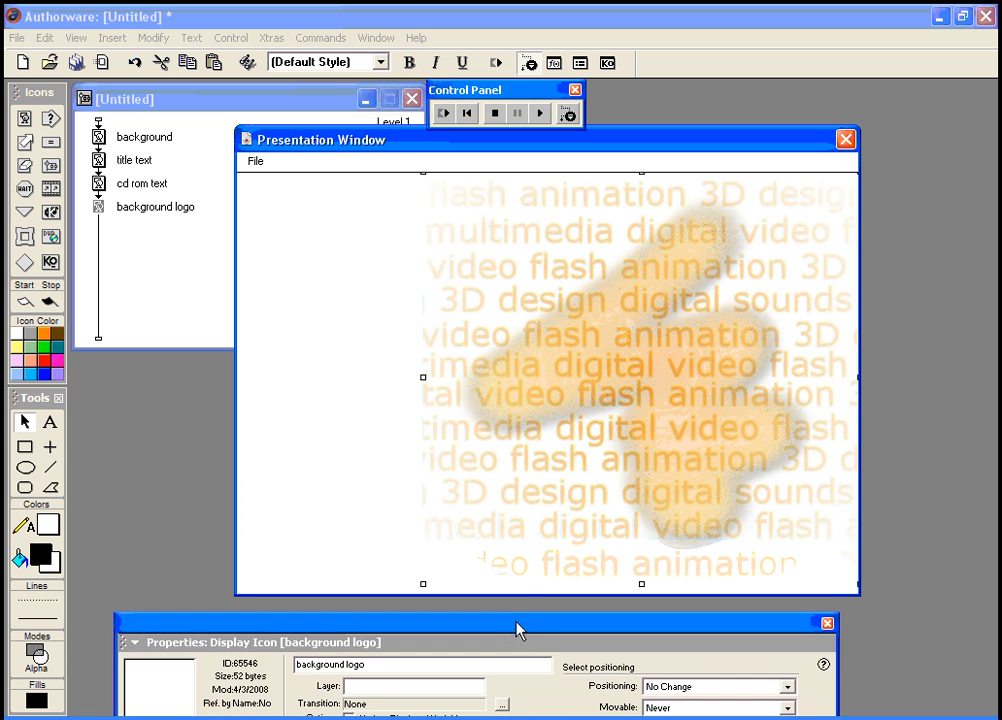
Step: Nudge the background logo slightly right and rerun the piece to check its placement
click(444, 113)
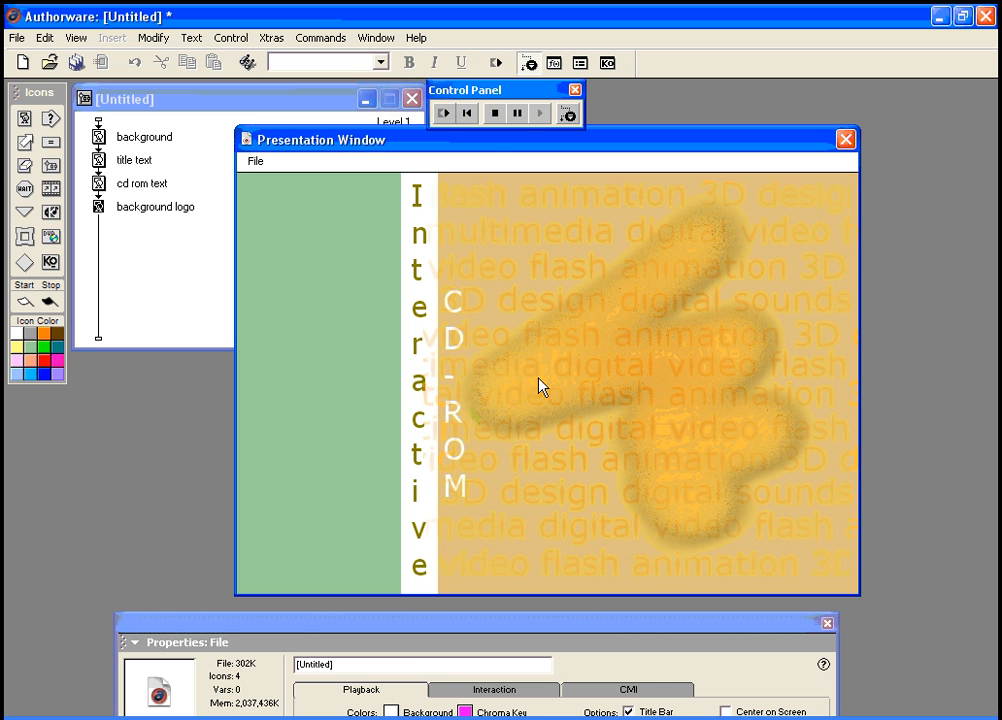
click(562, 310)
drag(568, 303, 574, 304)
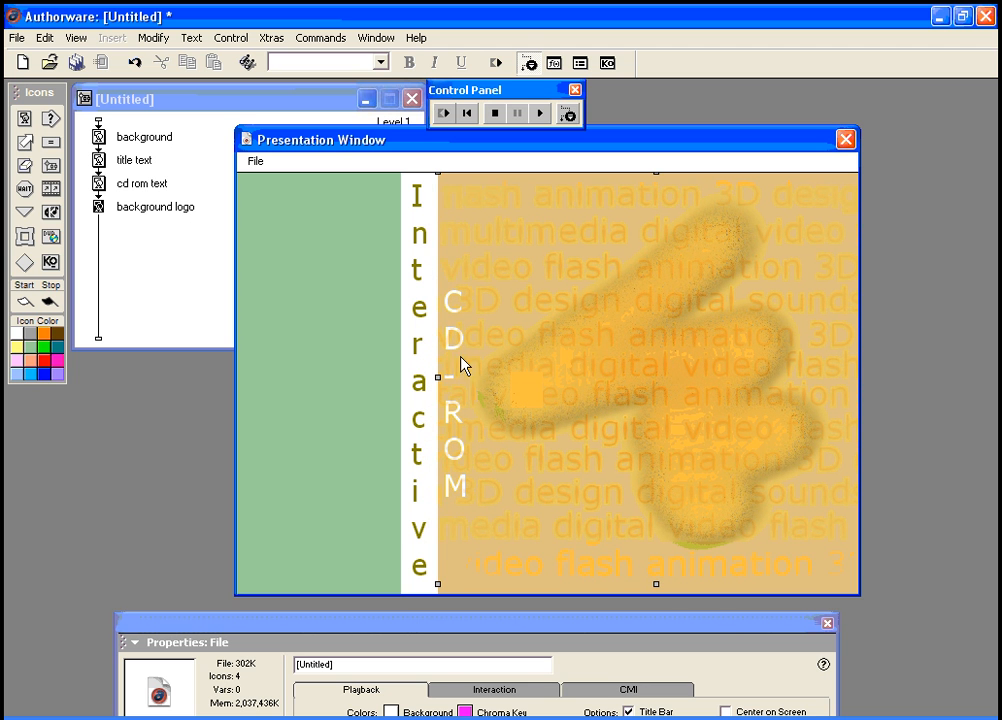
click(443, 113)
drag(213, 630, 168, 508)
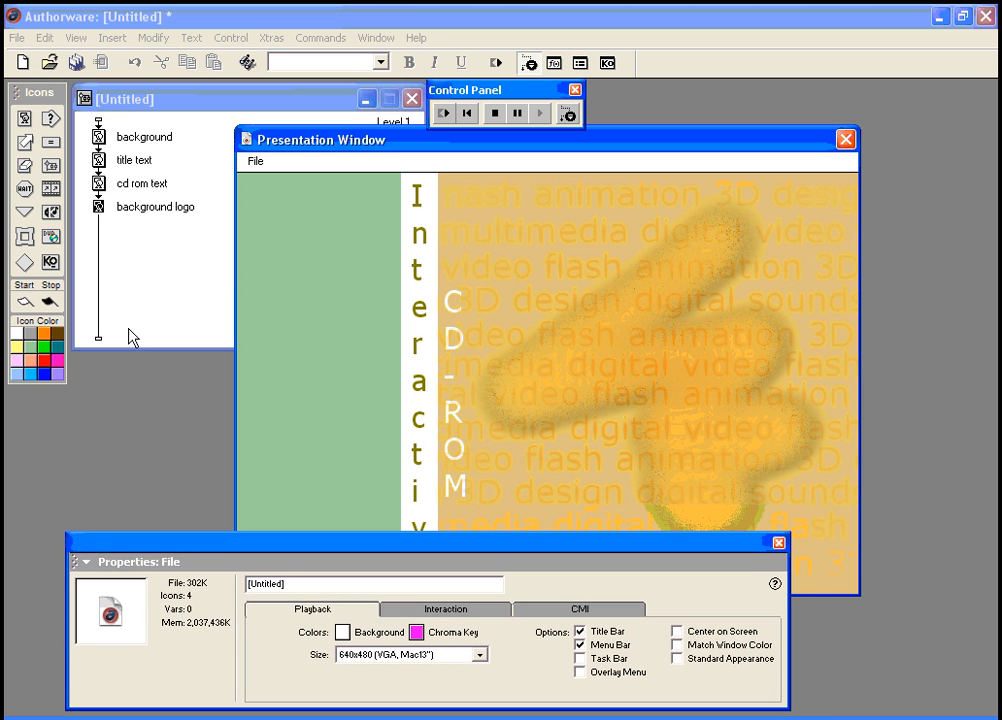
click(99, 207)
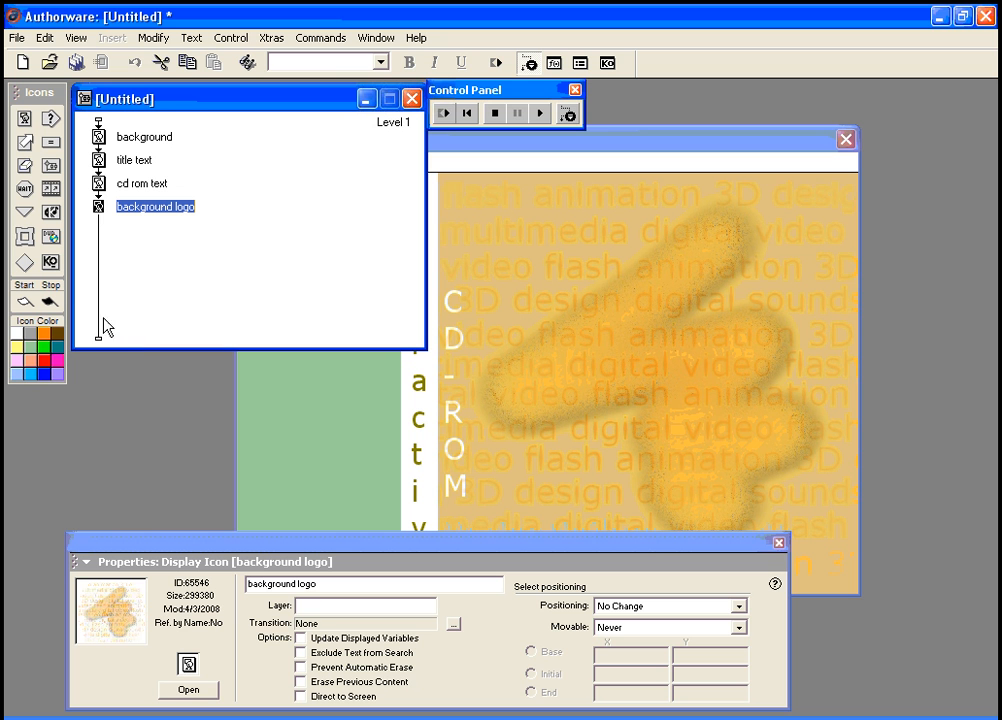
Step: Move 'cd rom text' below 'background logo' and restart to show CD-ROM on top
click(100, 186)
drag(100, 188, 101, 242)
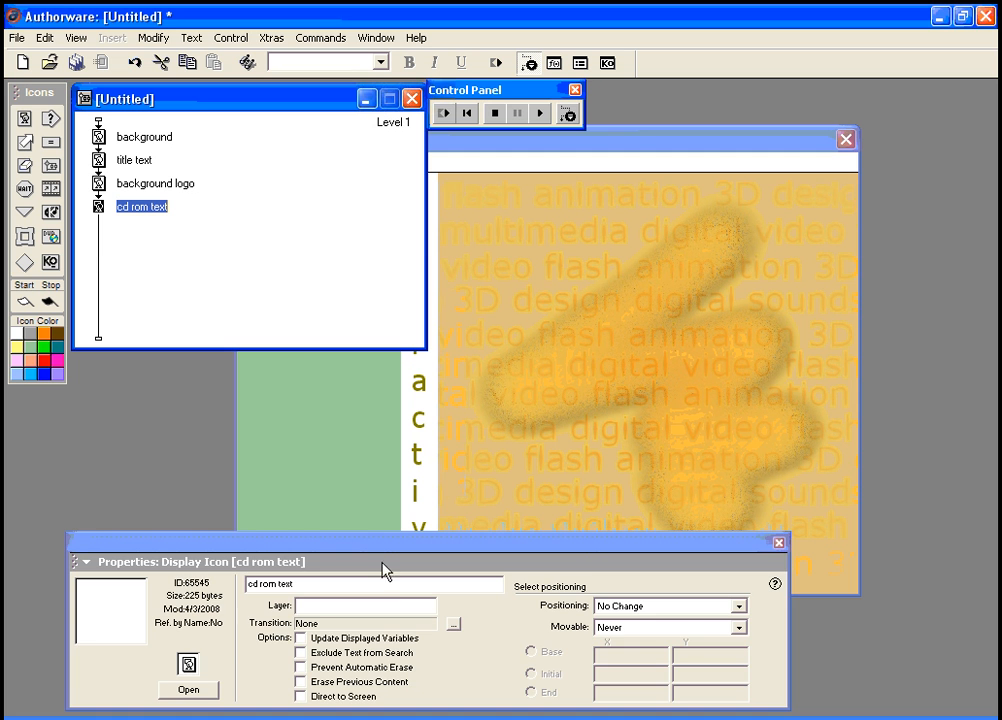
drag(385, 556, 392, 618)
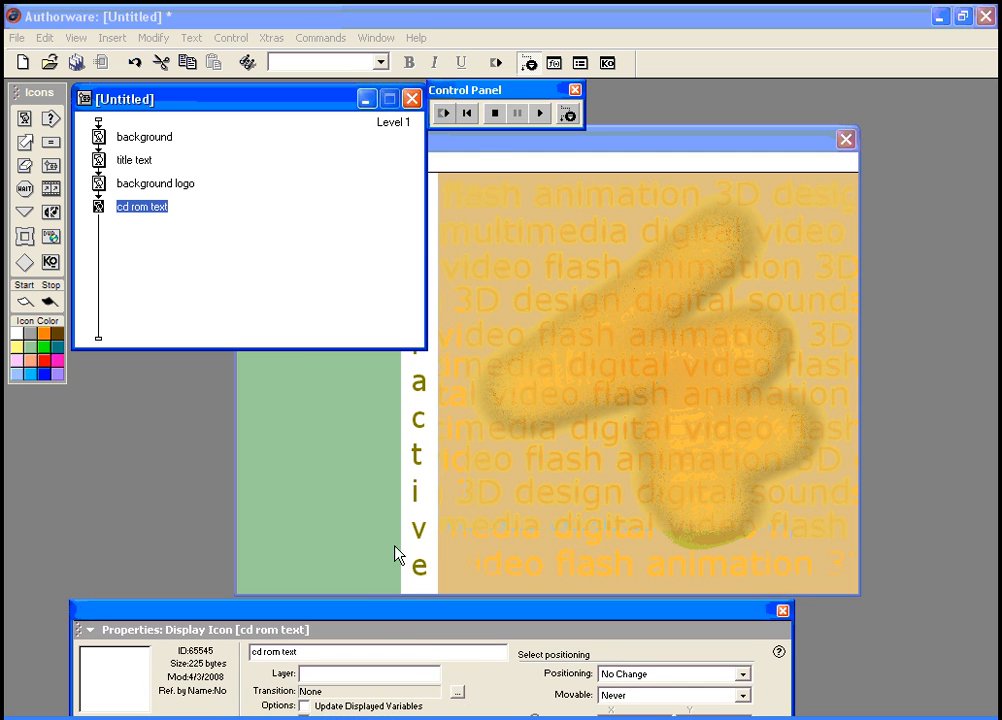
click(443, 114)
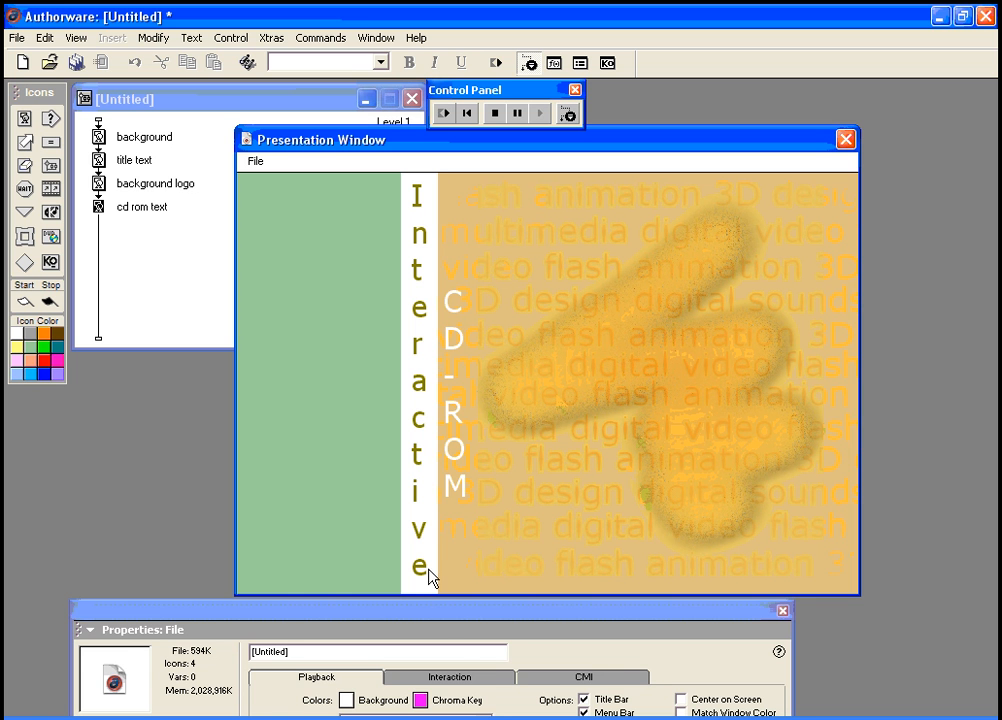
drag(436, 610, 489, 545)
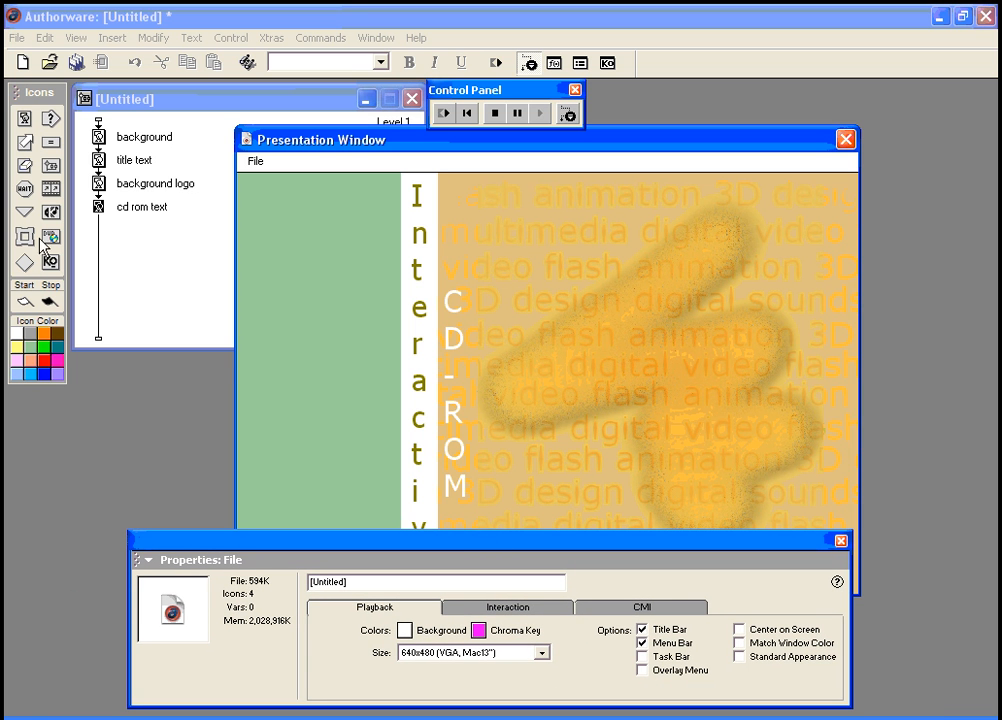
drag(343, 541, 356, 567)
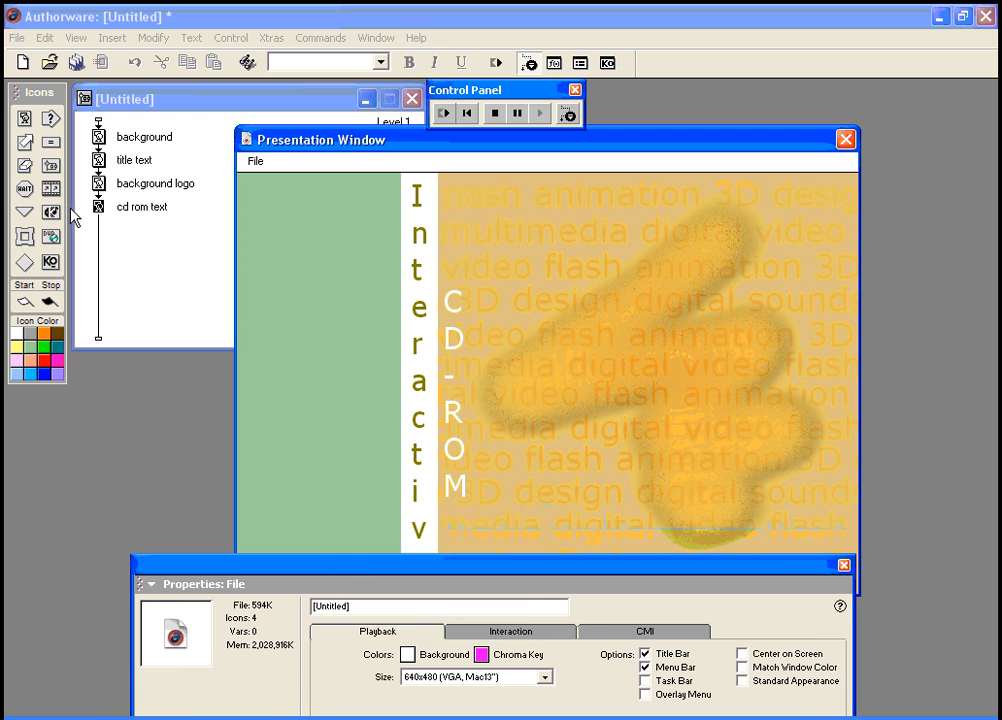
drag(53, 122, 97, 236)
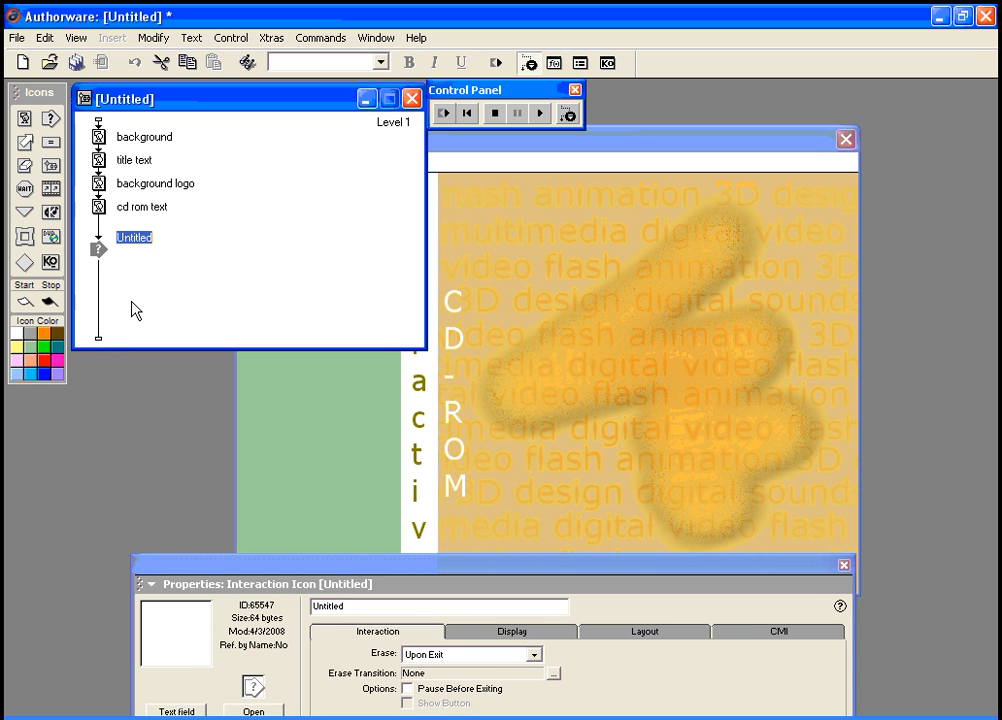
Step: Name the interaction 'main menu' and attach a map beside it as a response
text(menu)
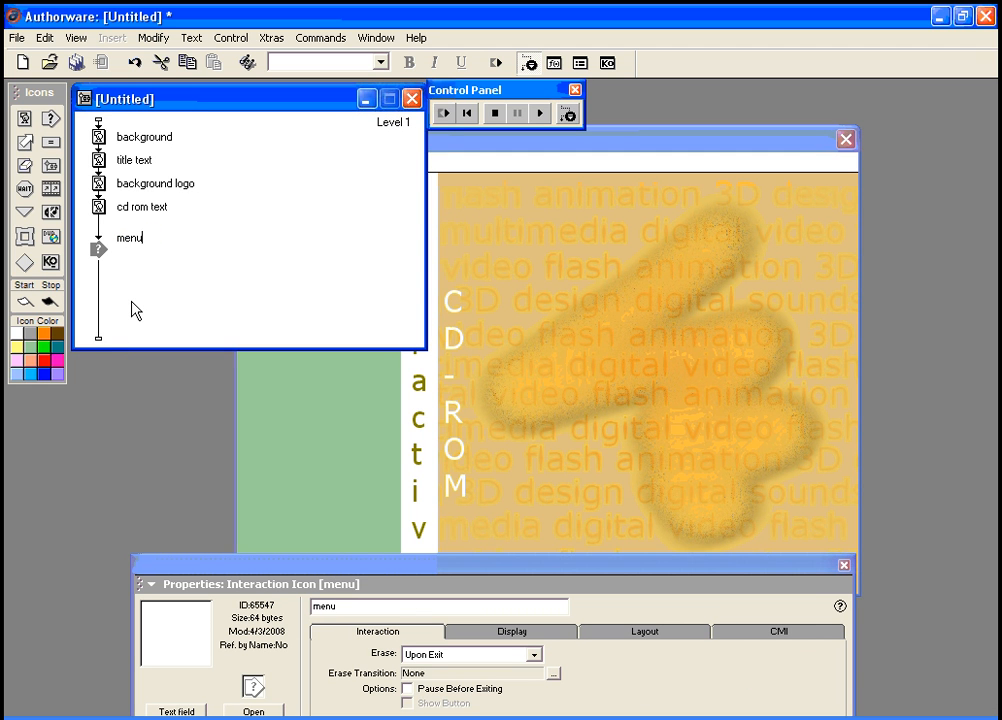
key(BackSpace)
key(BackSpace)
key(BackSpace)
text(ain menu)
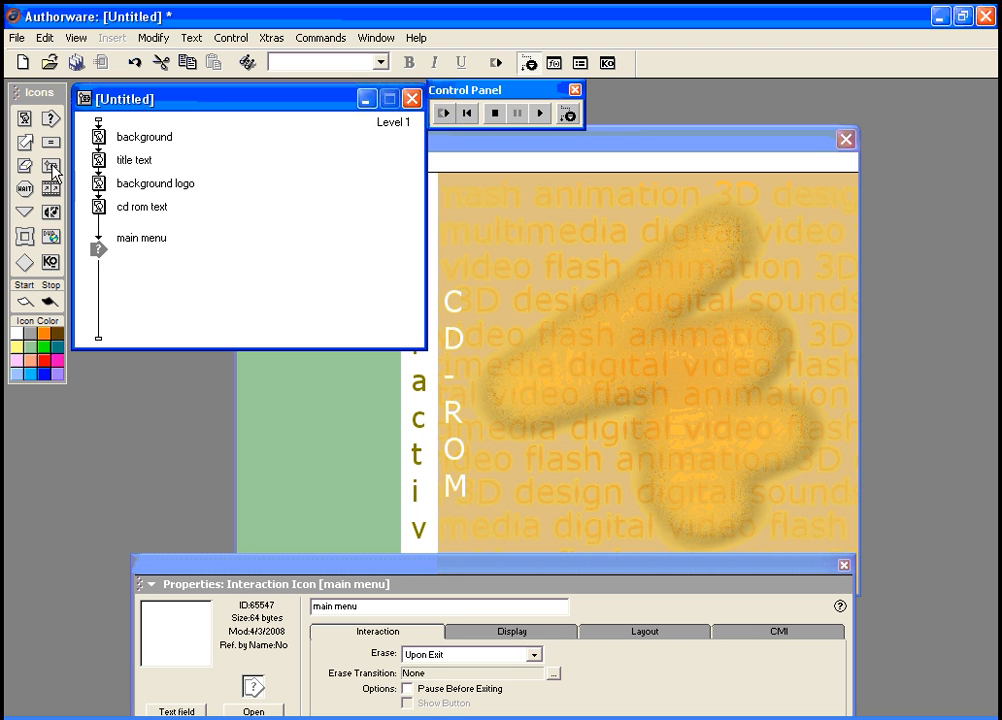
drag(52, 166, 127, 262)
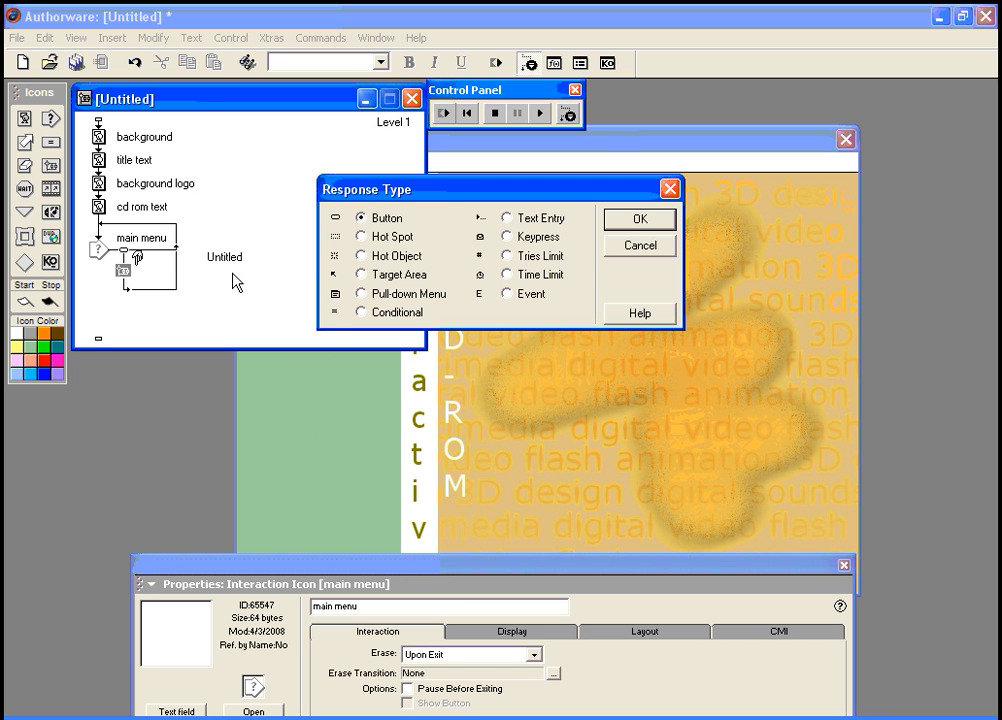
Step: Confirm Button as the response type and rename the response 'about'
click(632, 222)
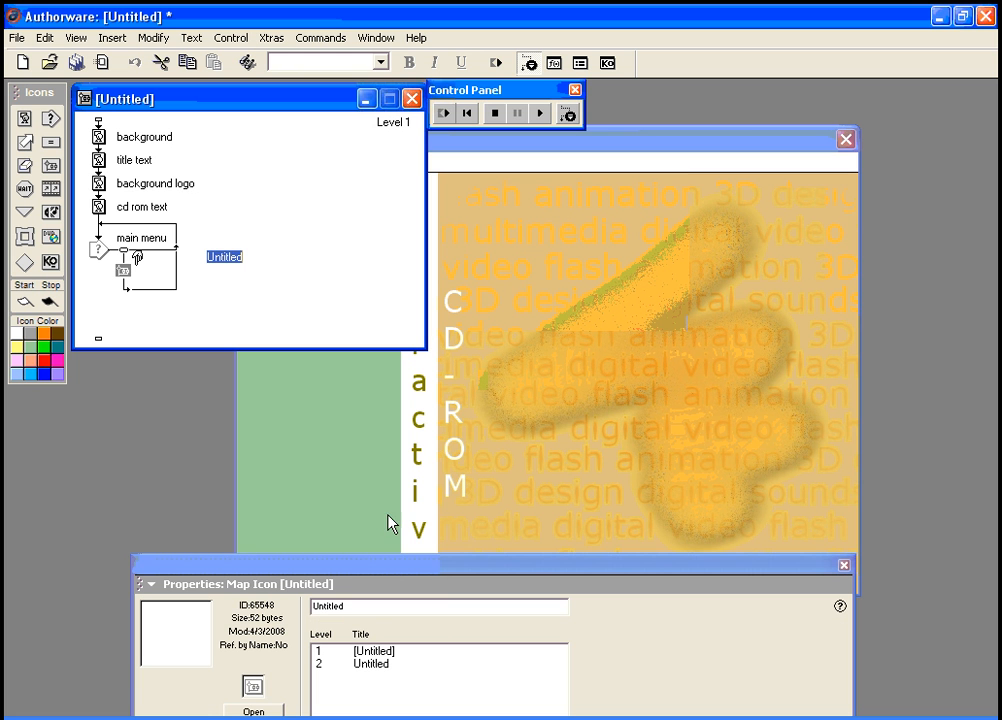
click(130, 257)
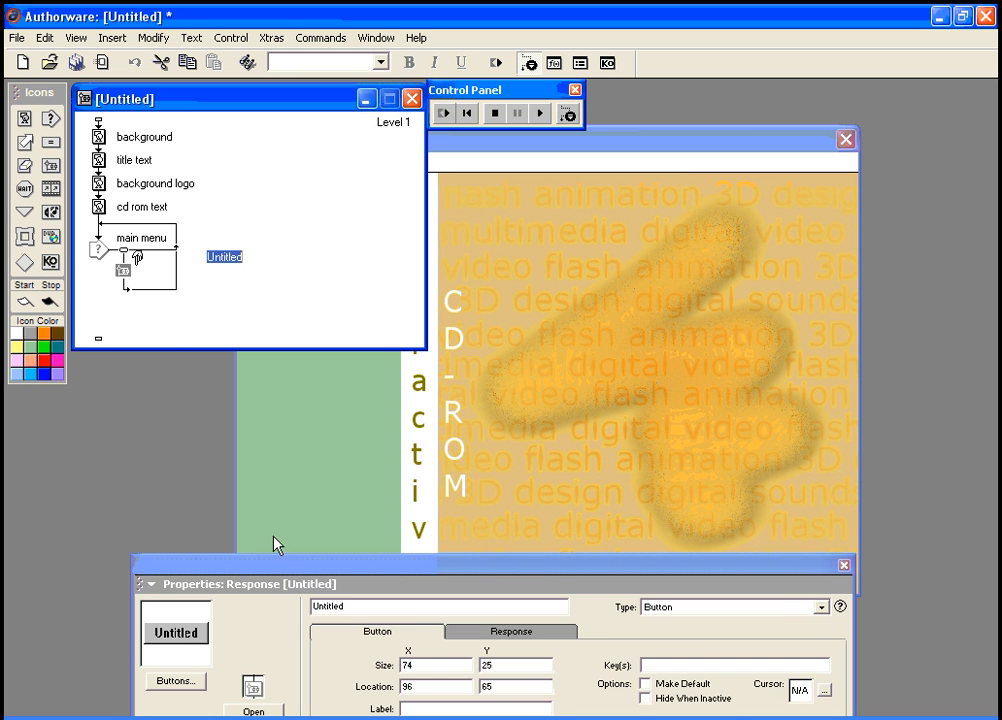
drag(286, 568, 282, 448)
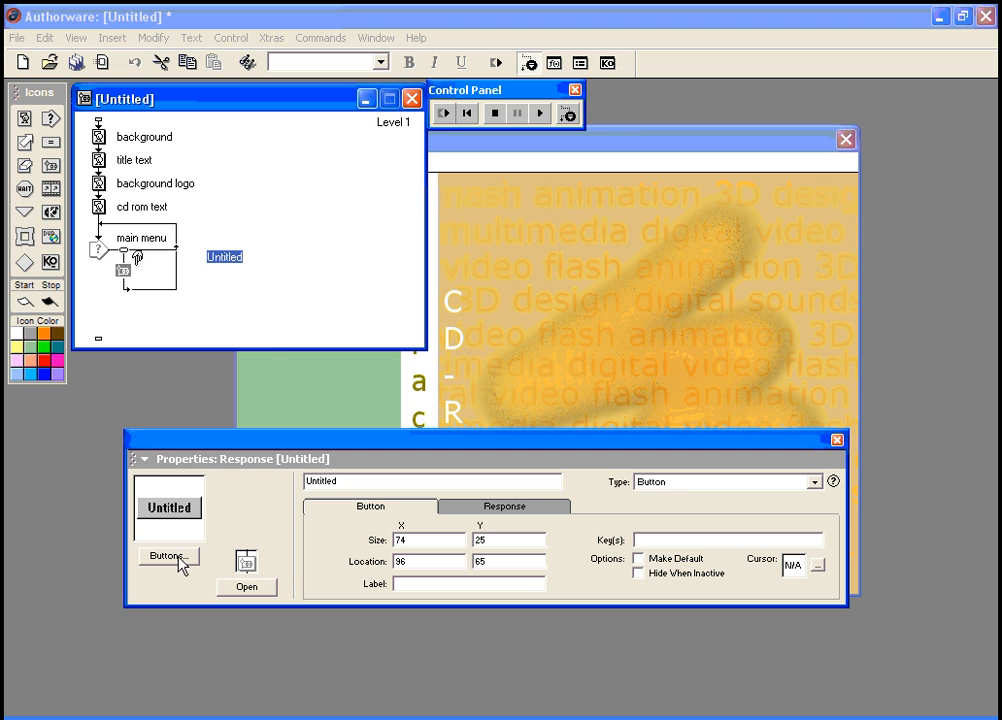
click(211, 266)
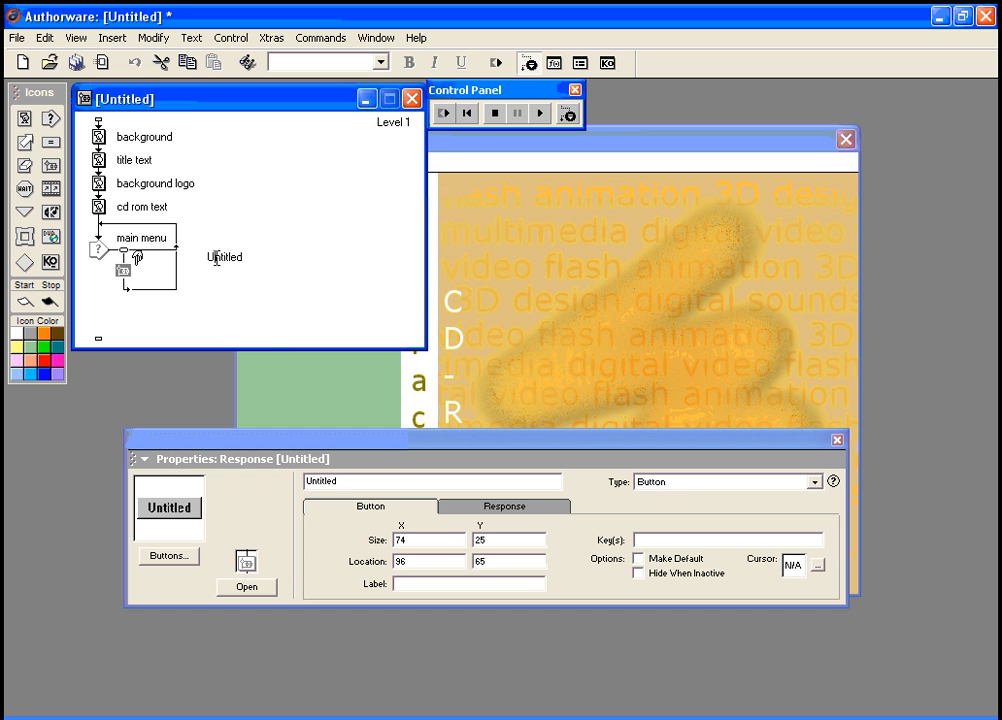
drag(208, 257, 246, 256)
text(about)
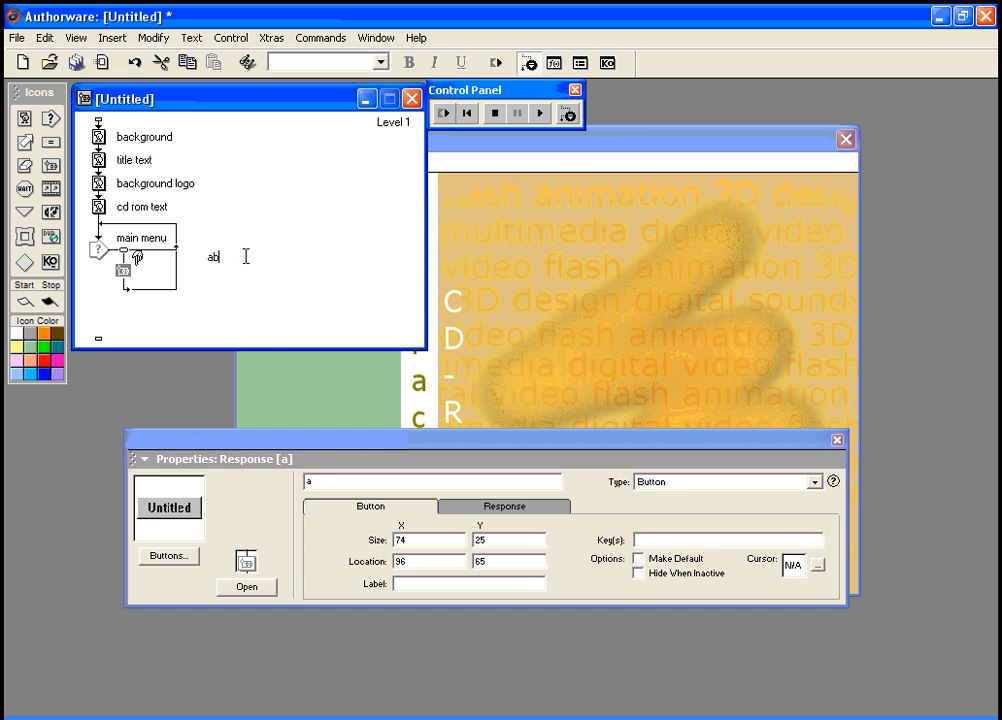
Step: Give the about button the Standard Macintosh Button style with Tahoma font
click(168, 556)
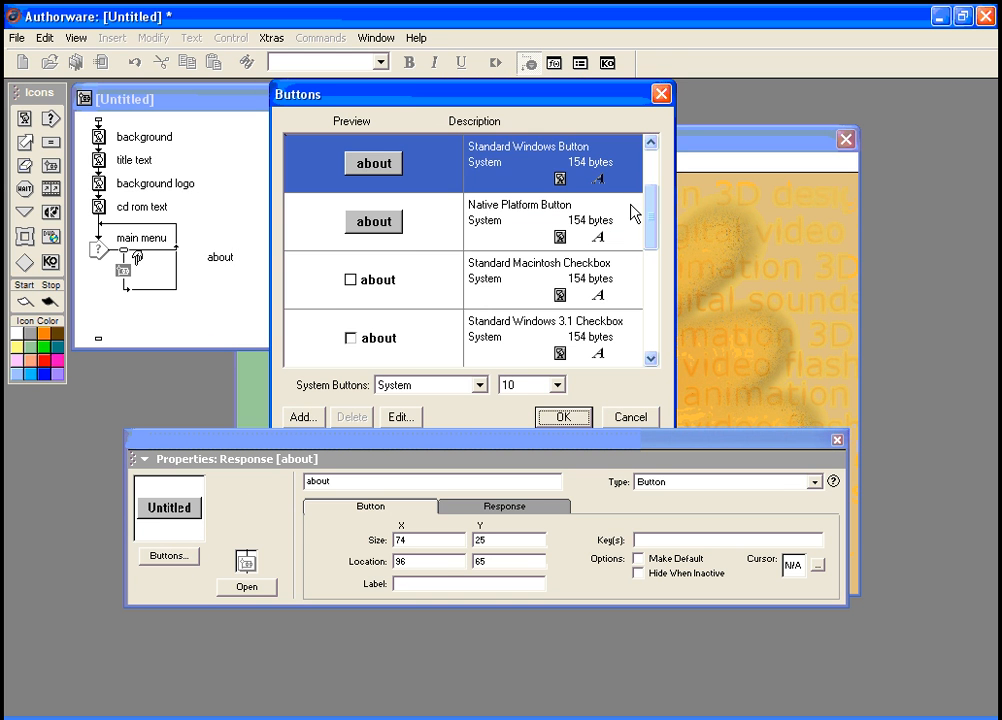
drag(652, 232, 655, 190)
click(410, 182)
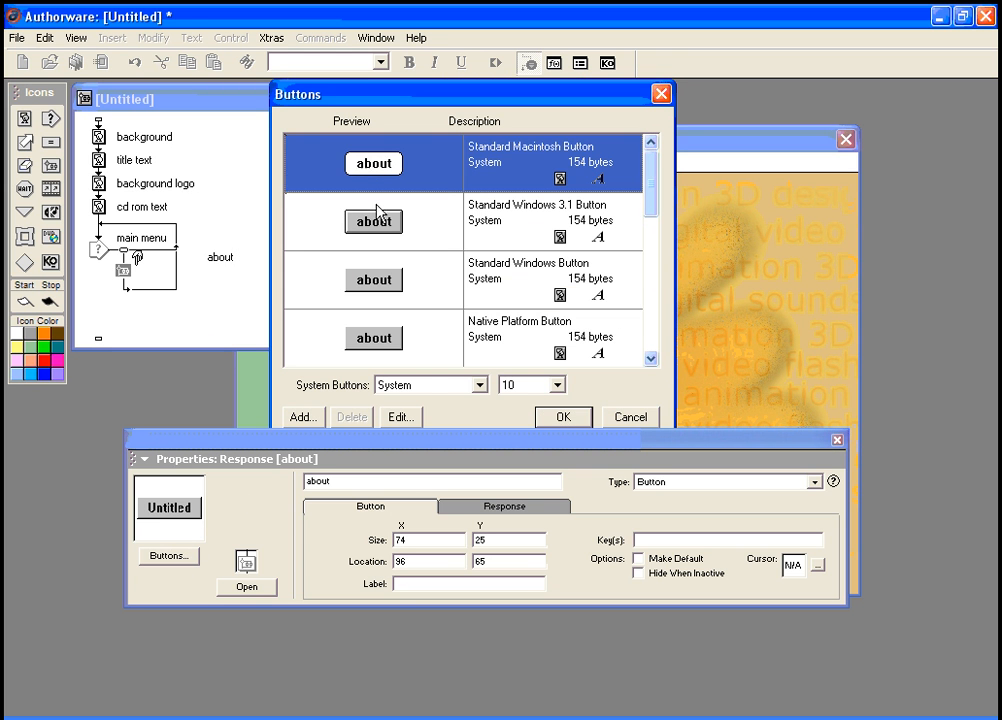
click(479, 386)
click(454, 416)
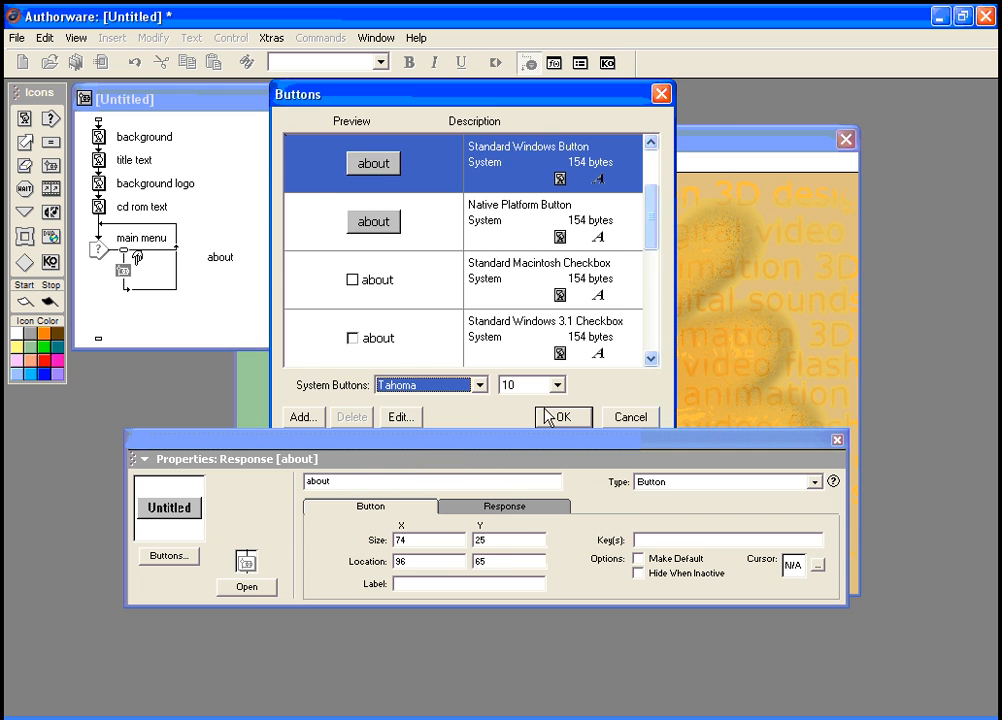
click(551, 415)
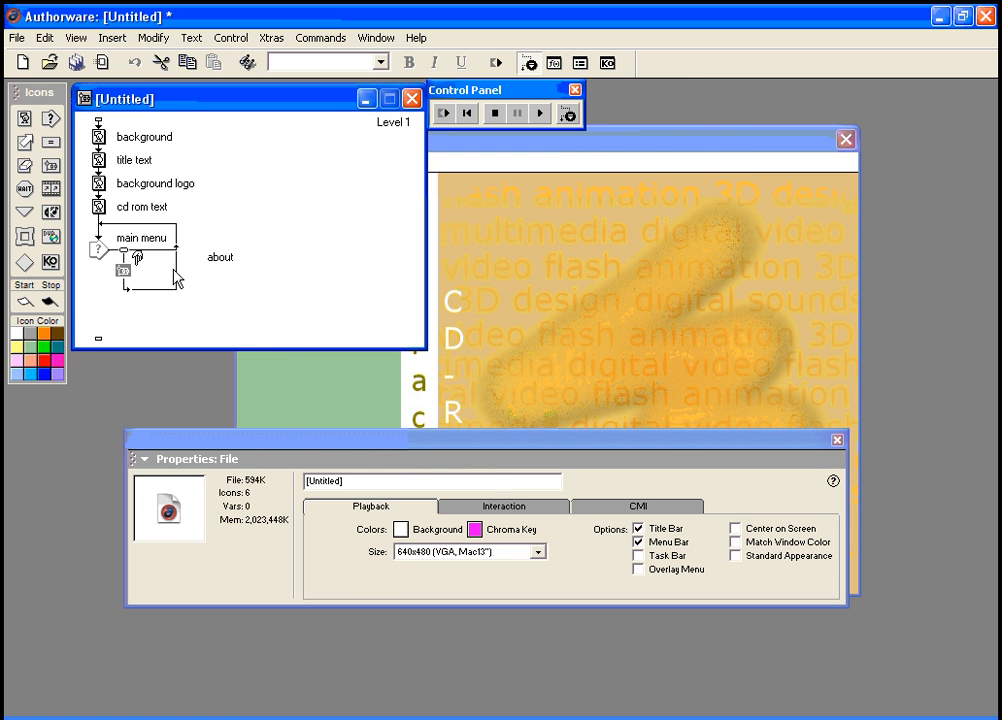
click(127, 256)
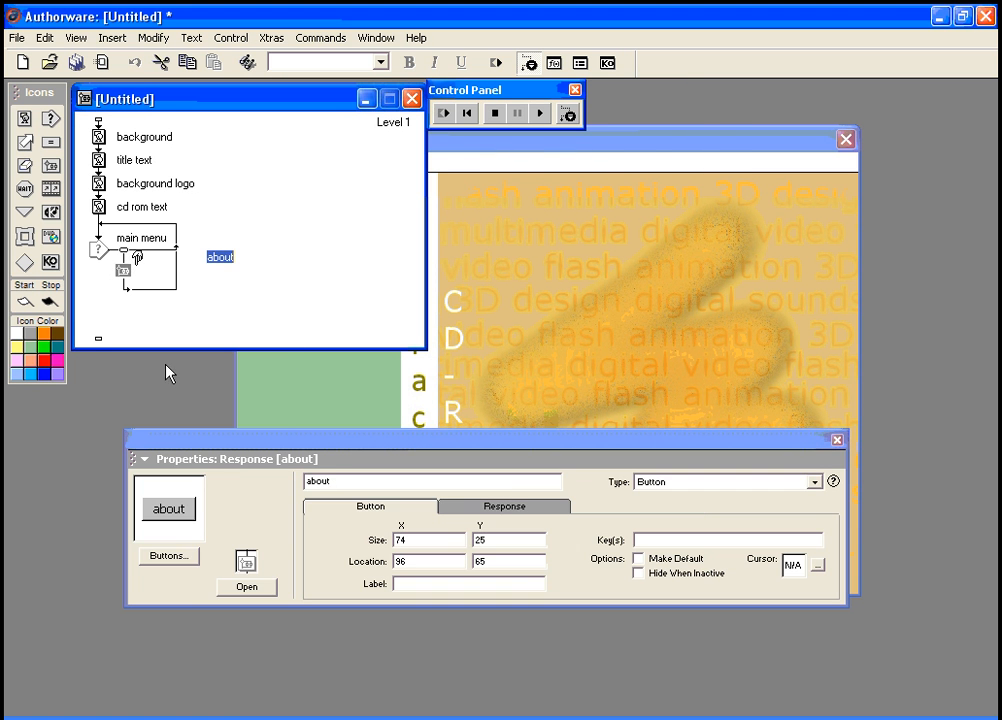
click(185, 556)
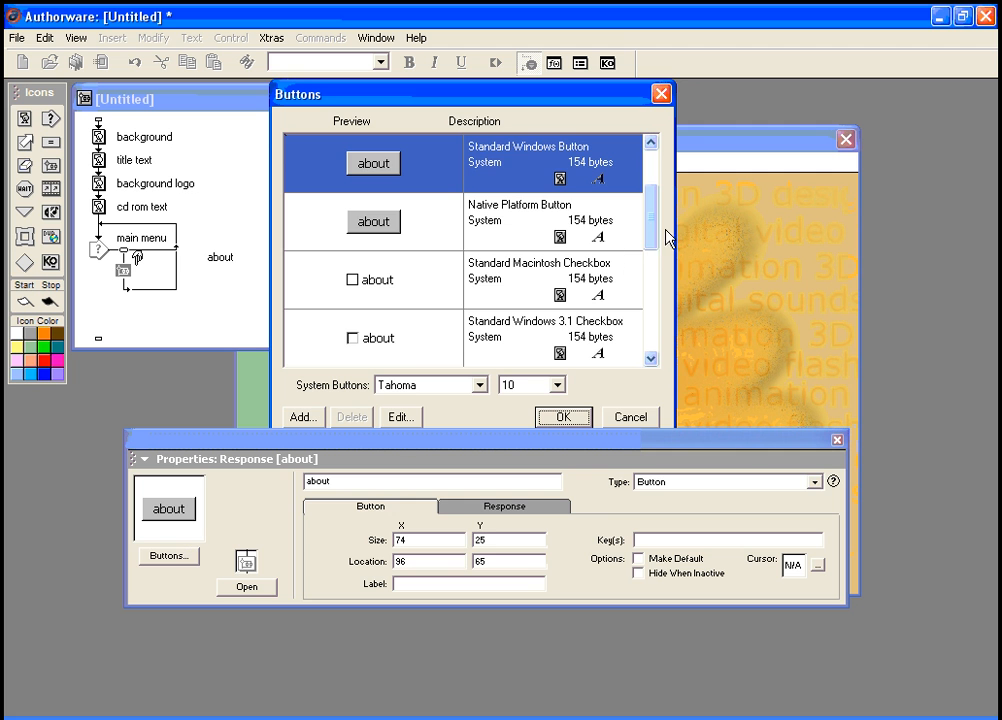
drag(653, 228, 653, 170)
click(393, 166)
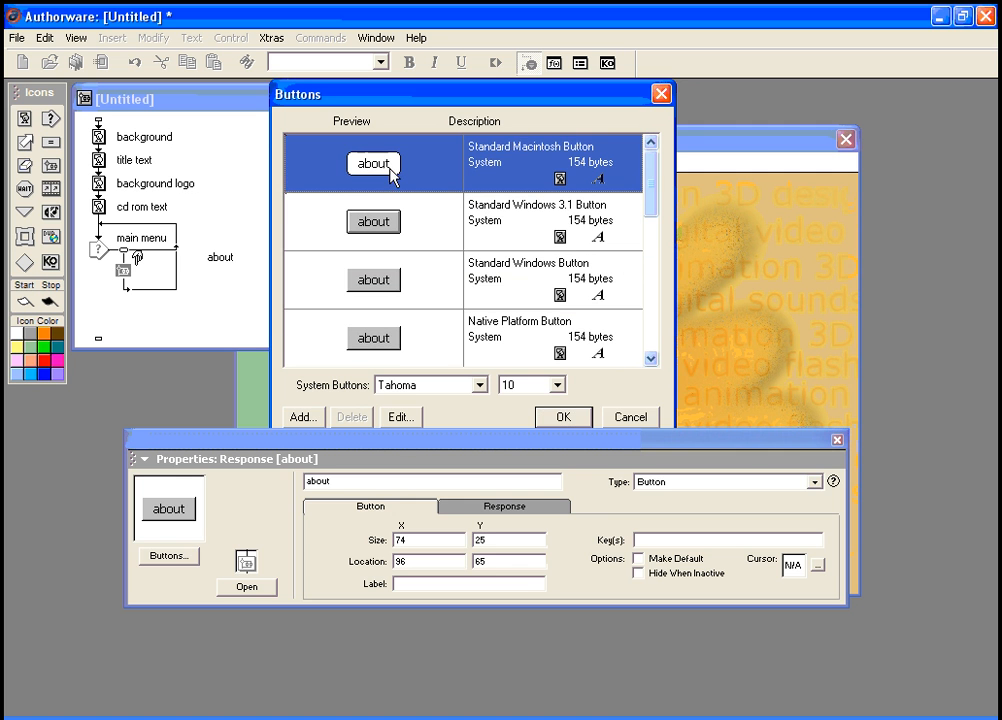
click(563, 417)
drag(425, 458, 385, 503)
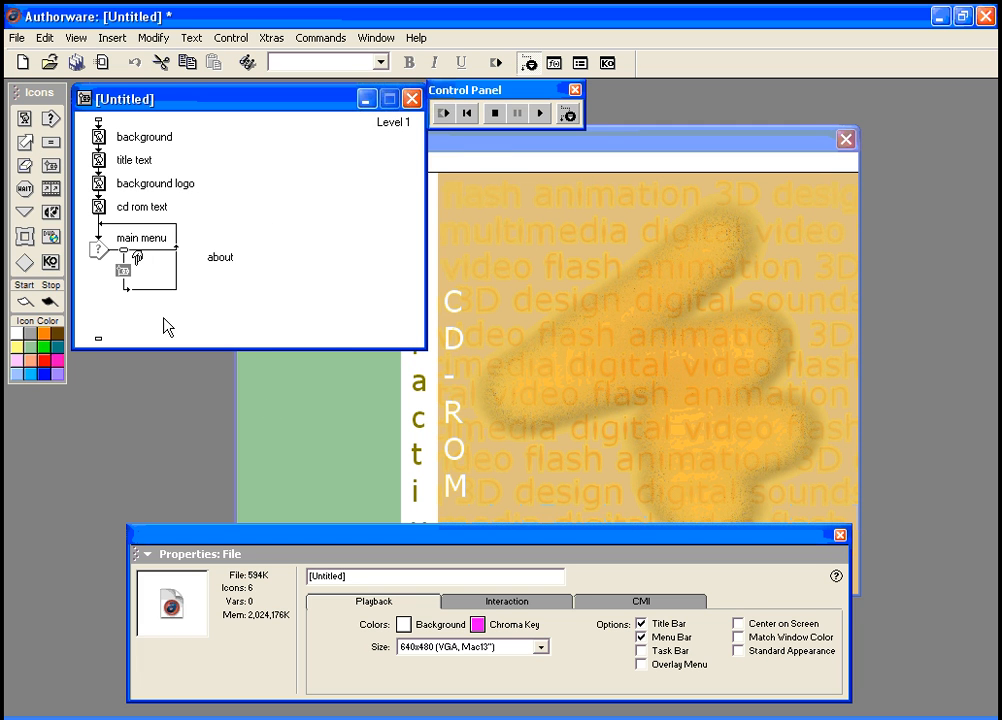
Step: Drag the about button onto the green sidebar and add a second map to main menu
drag(466, 147, 542, 154)
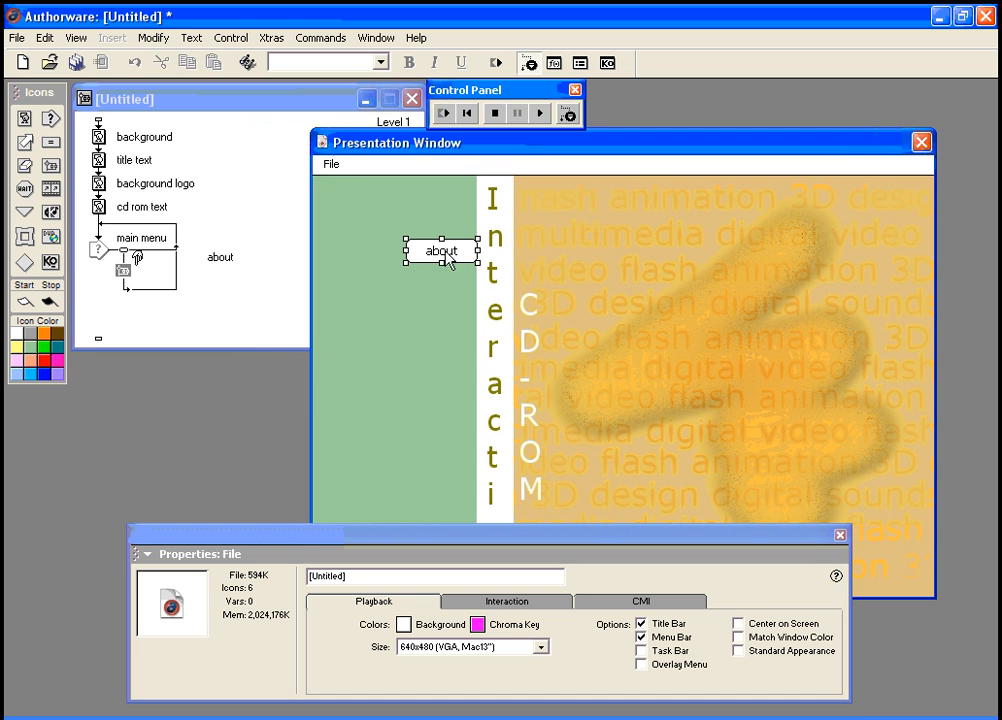
drag(441, 252, 390, 318)
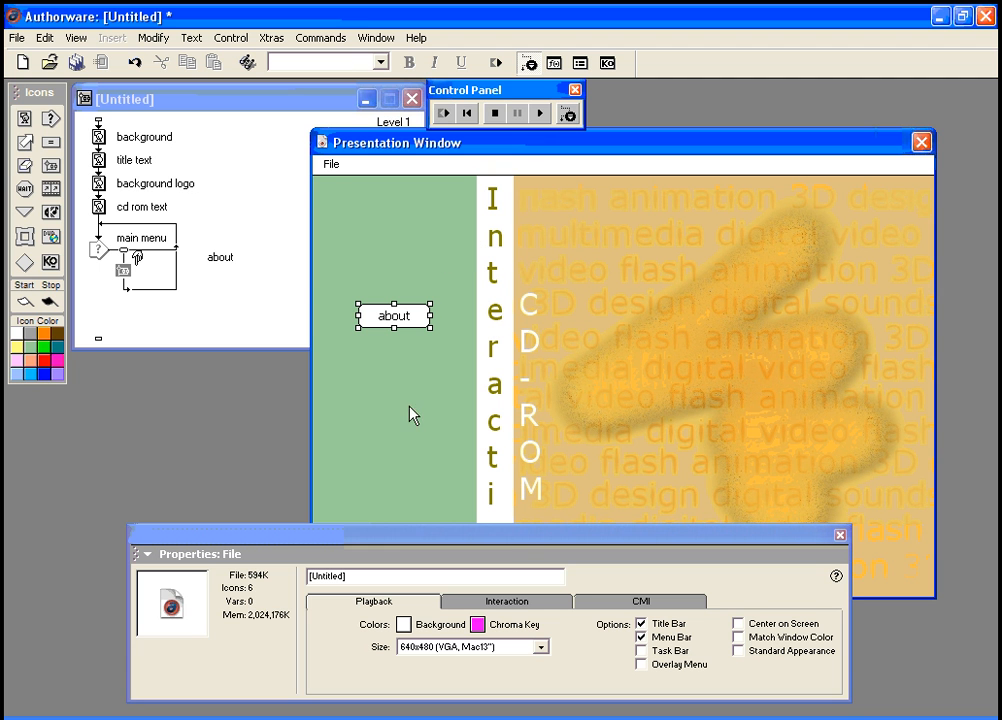
drag(38, 133, 150, 258)
drag(483, 143, 579, 148)
Step: Name the second map 'images', run the piece, and add a third map branch beside it
click(230, 263)
text(images)
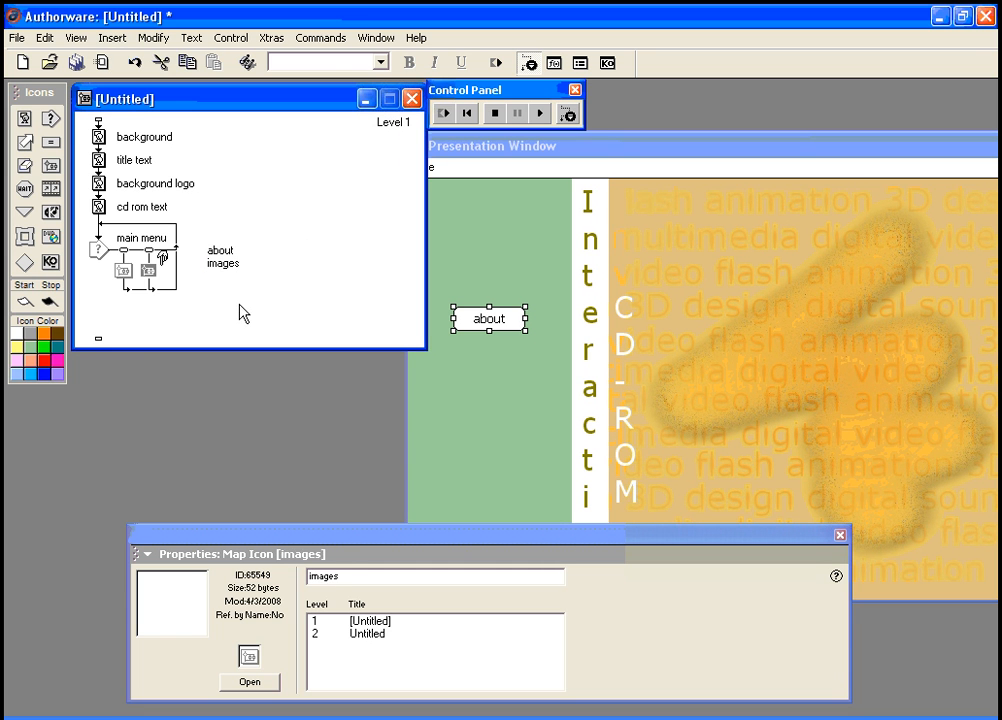
click(240, 303)
key(ctrl+r)
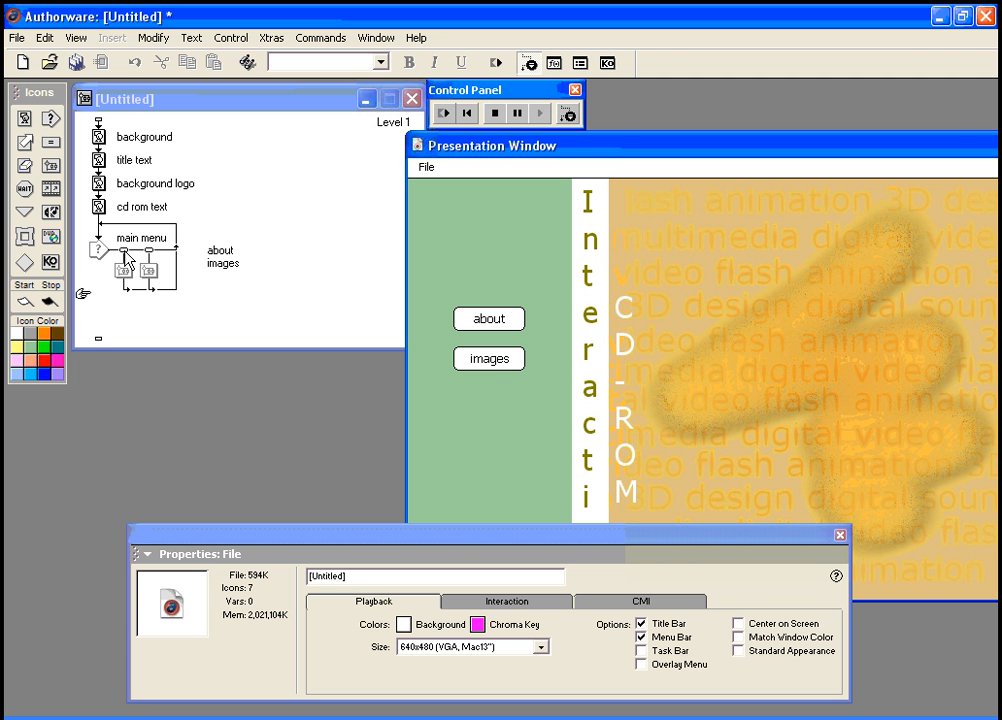
drag(49, 168, 170, 266)
Step: Title the new Map icon 'contact' to add a contact button to the menu
text(contact)
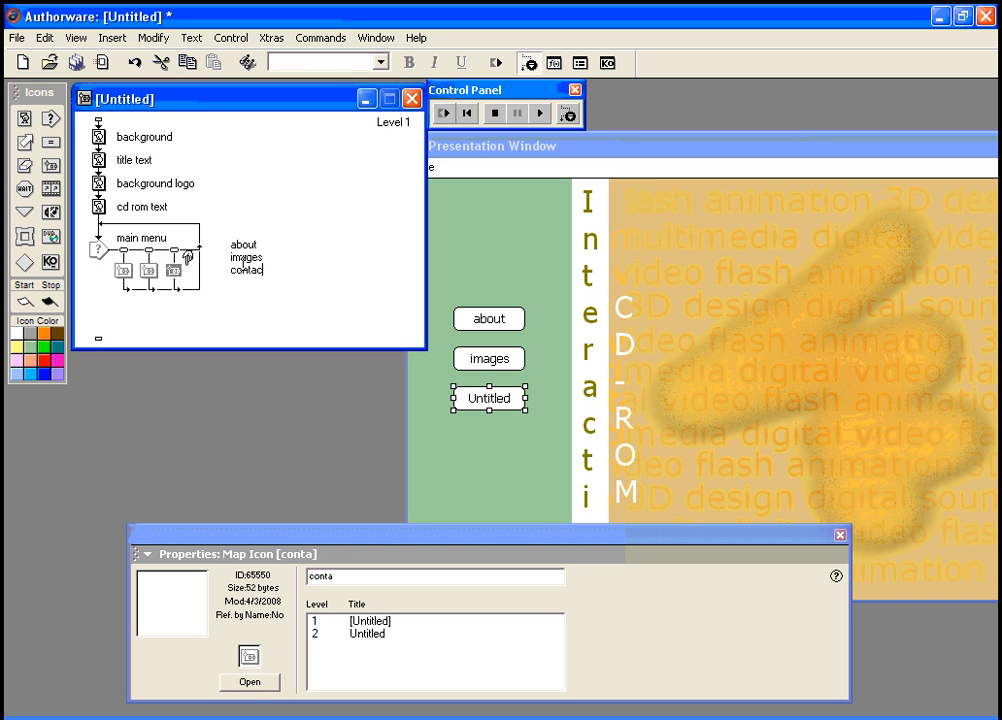
click(176, 253)
drag(470, 541, 429, 527)
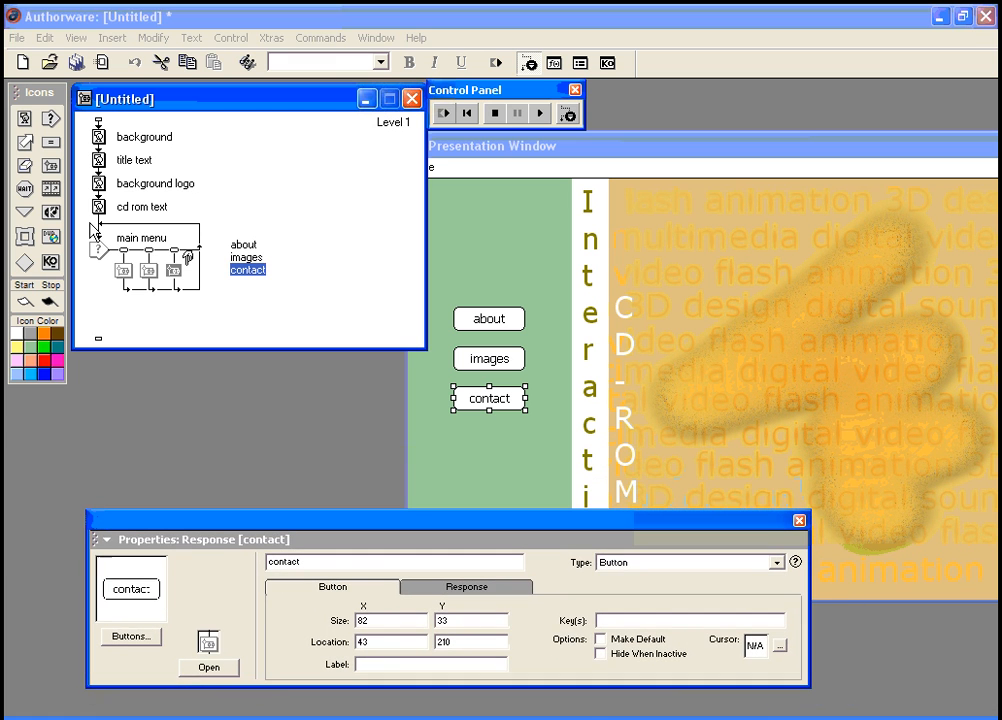
Step: Open the about map's flowchart window, reposition it, and close it again
click(124, 272)
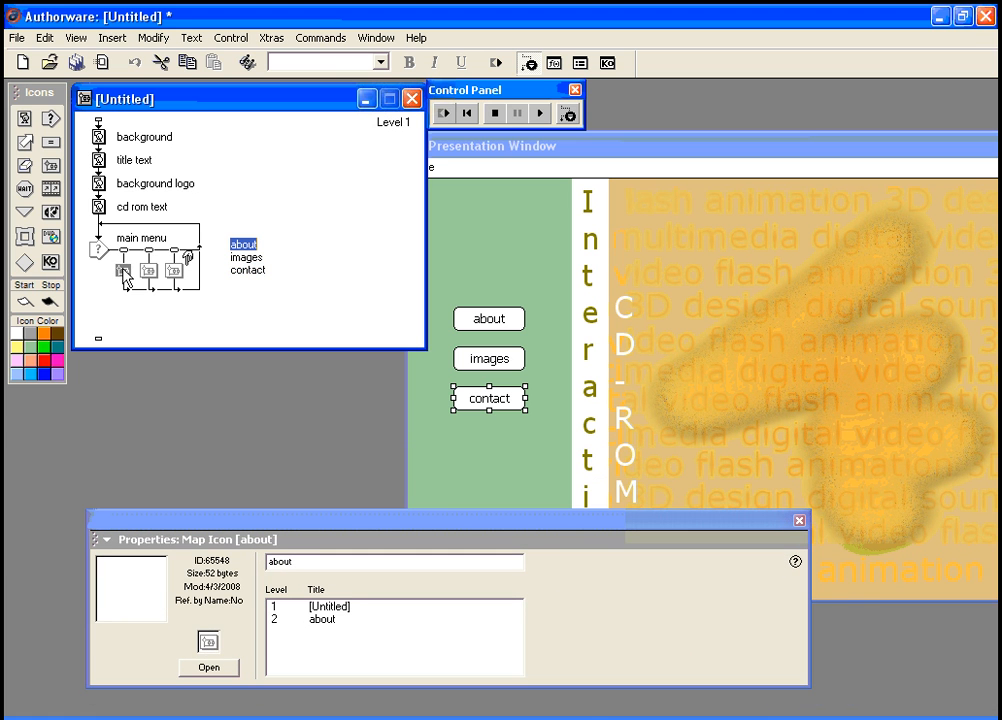
click(208, 667)
drag(157, 124, 234, 128)
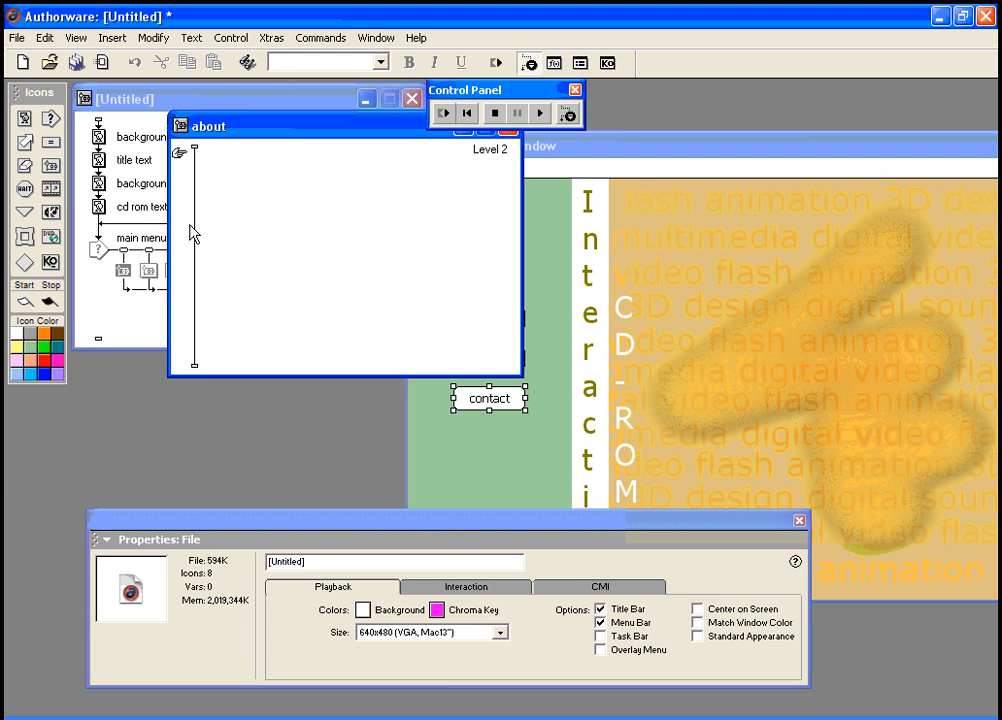
drag(380, 130, 346, 196)
click(472, 192)
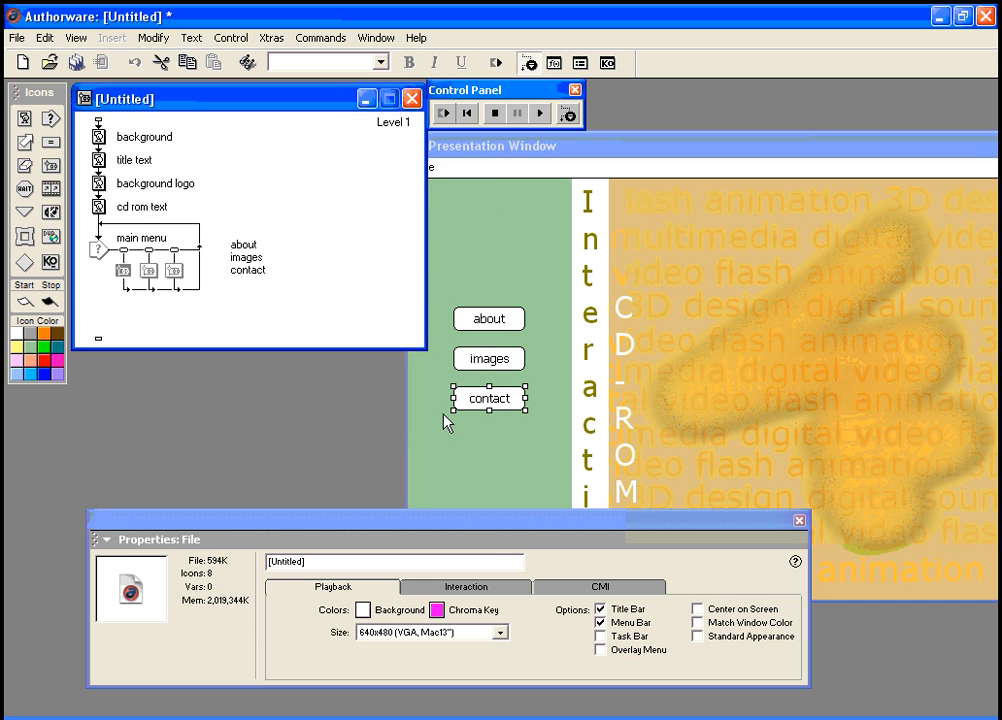
Step: Drag the about, images and contact buttons into rough order down the green strip
drag(489, 525, 488, 643)
drag(492, 405, 489, 506)
drag(489, 319, 485, 272)
drag(486, 358, 486, 386)
drag(500, 505, 500, 490)
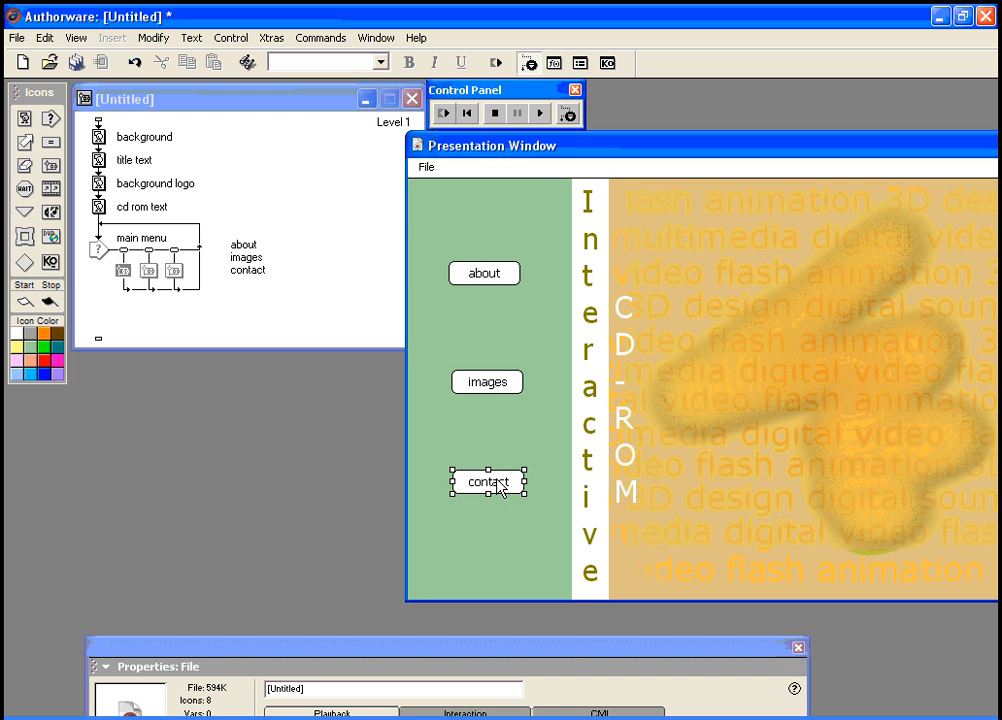
Step: Select all three buttons, align their left edges, and distribute them evenly vertically
shift+click(486, 388)
shift+click(503, 272)
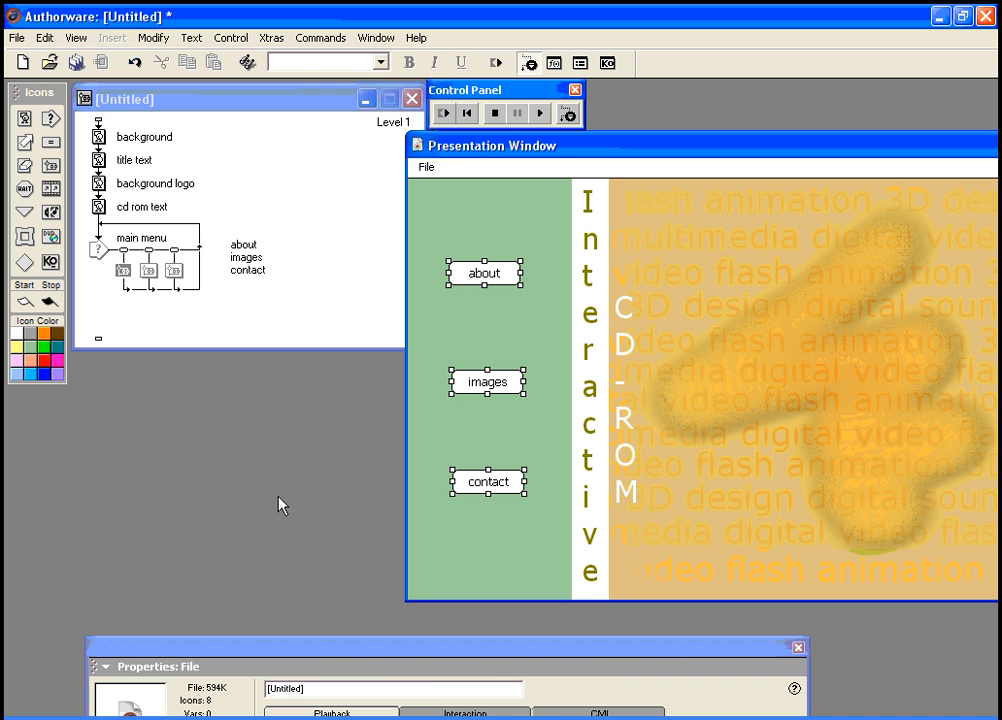
click(155, 42)
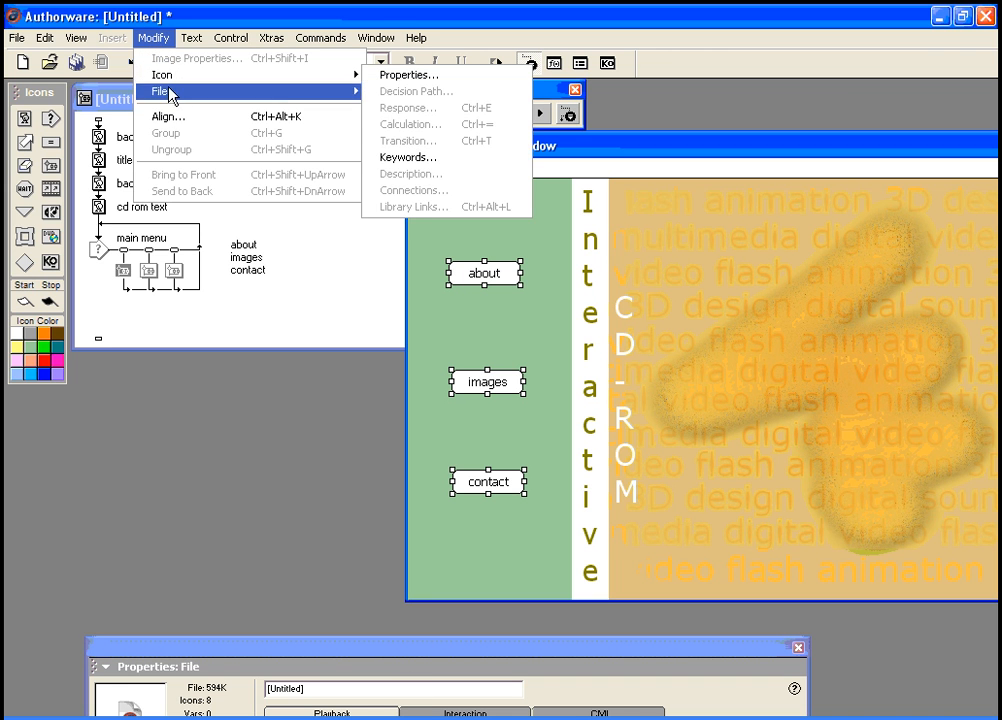
click(170, 118)
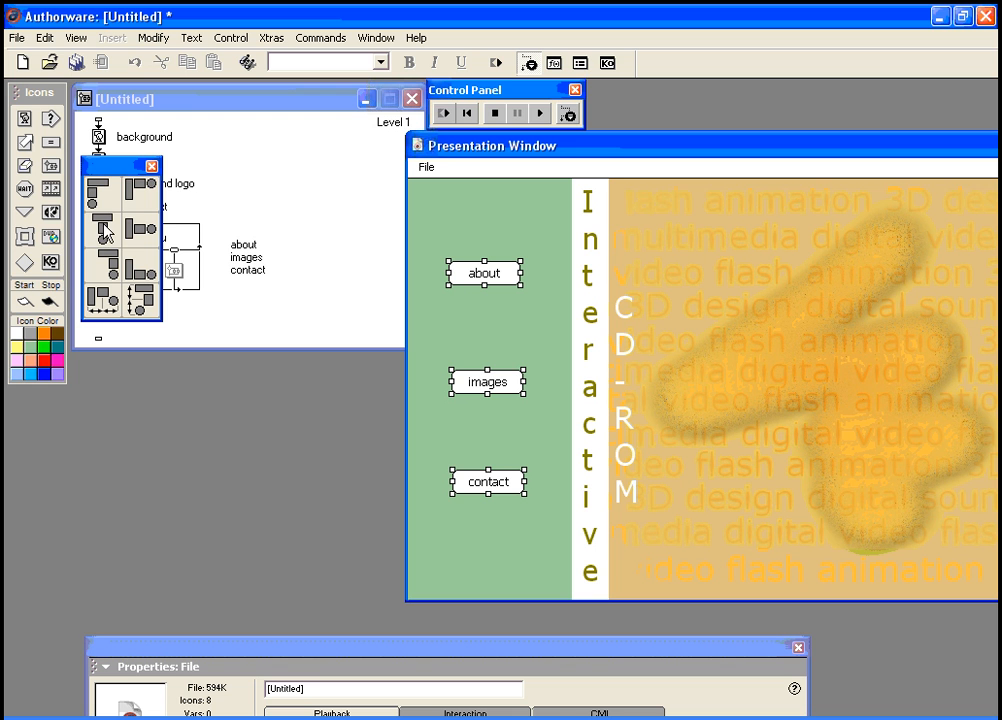
click(90, 186)
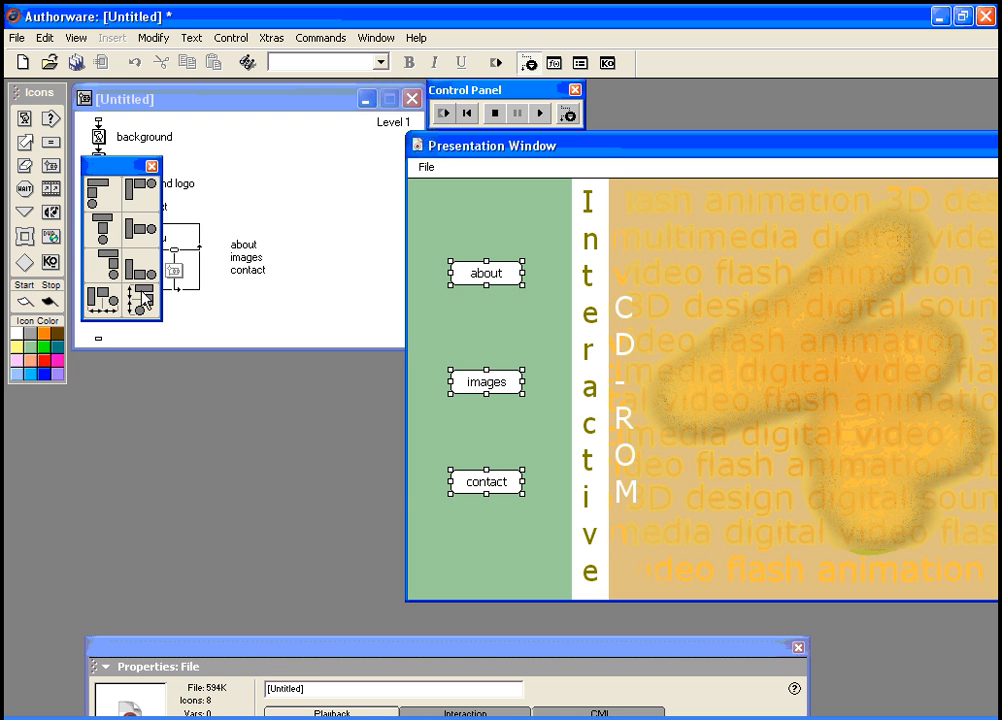
click(142, 303)
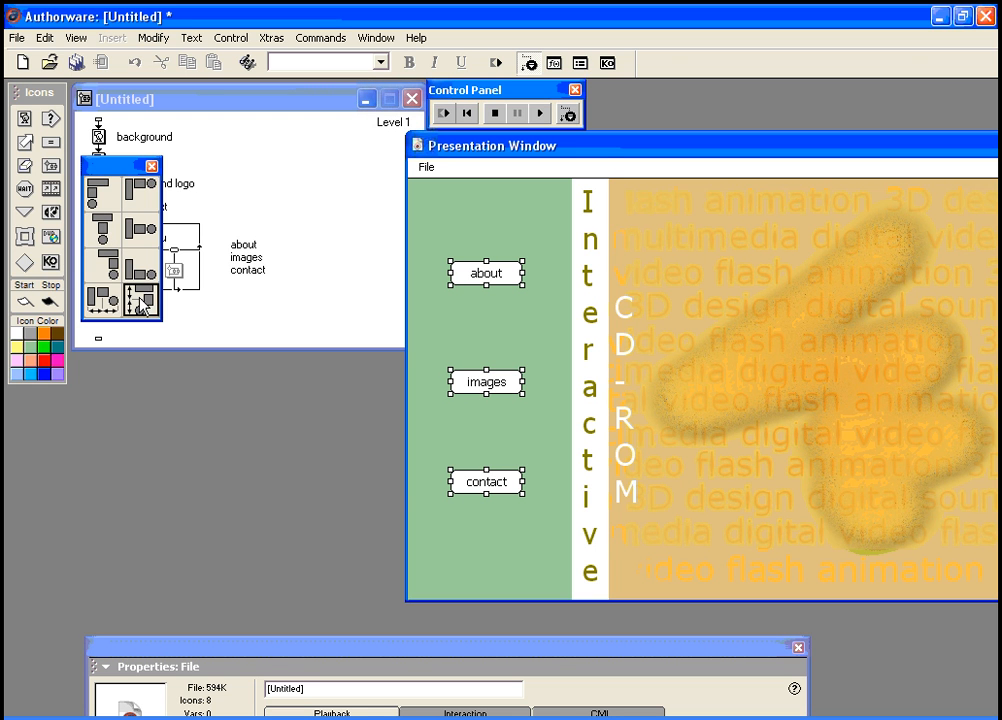
click(152, 166)
drag(327, 649, 335, 539)
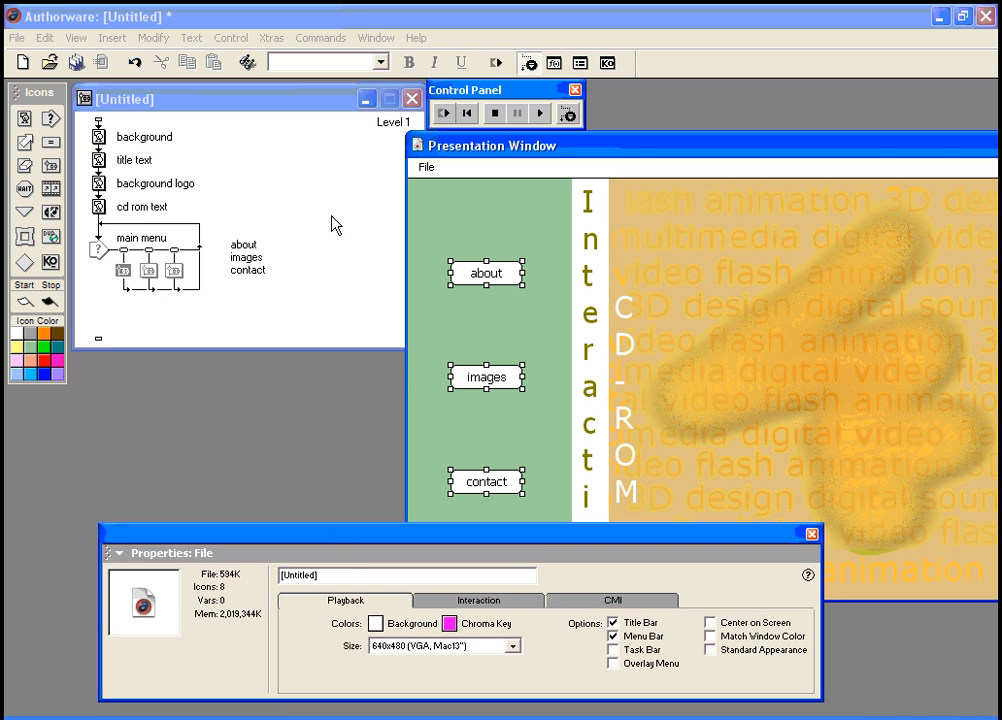
Step: Open the about map's flowchart window and move it into clear view
click(124, 252)
click(150, 252)
click(174, 250)
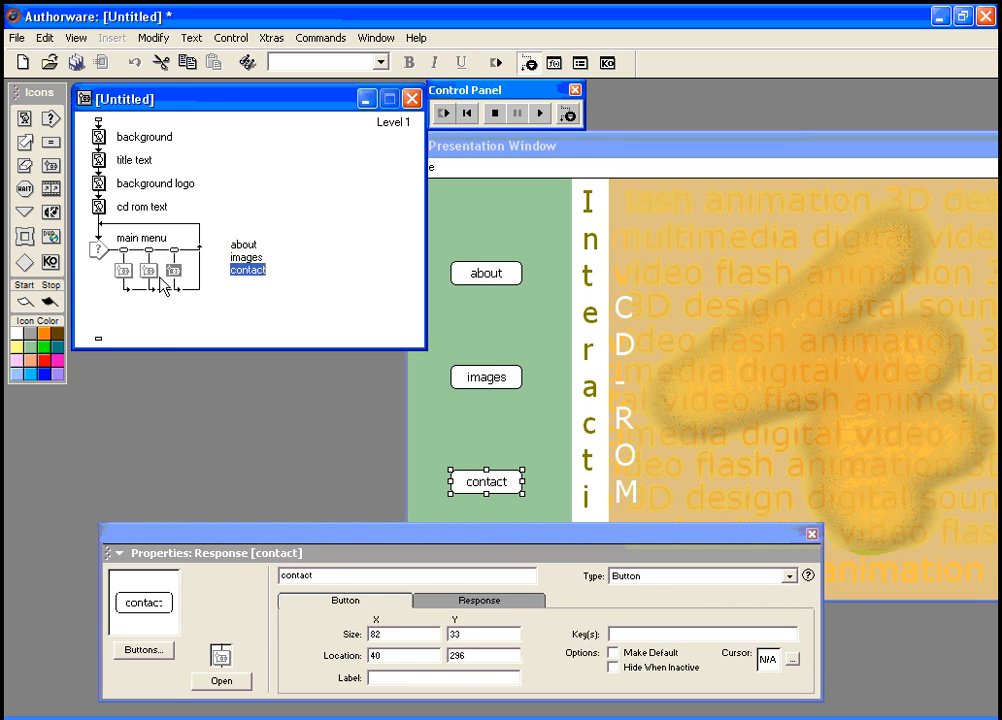
click(123, 270)
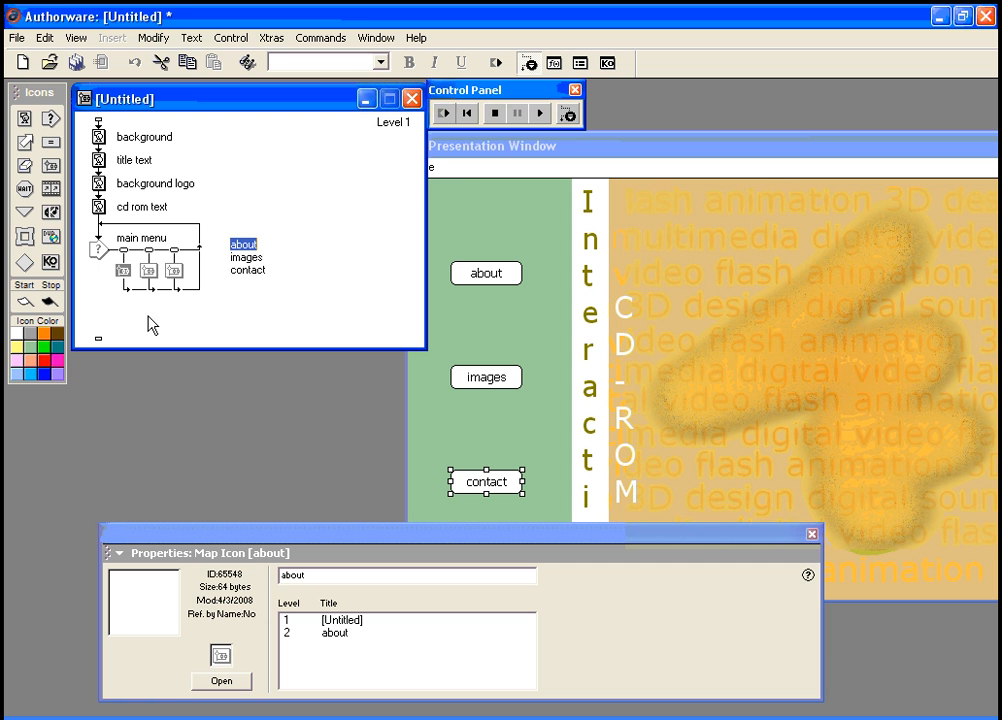
click(222, 681)
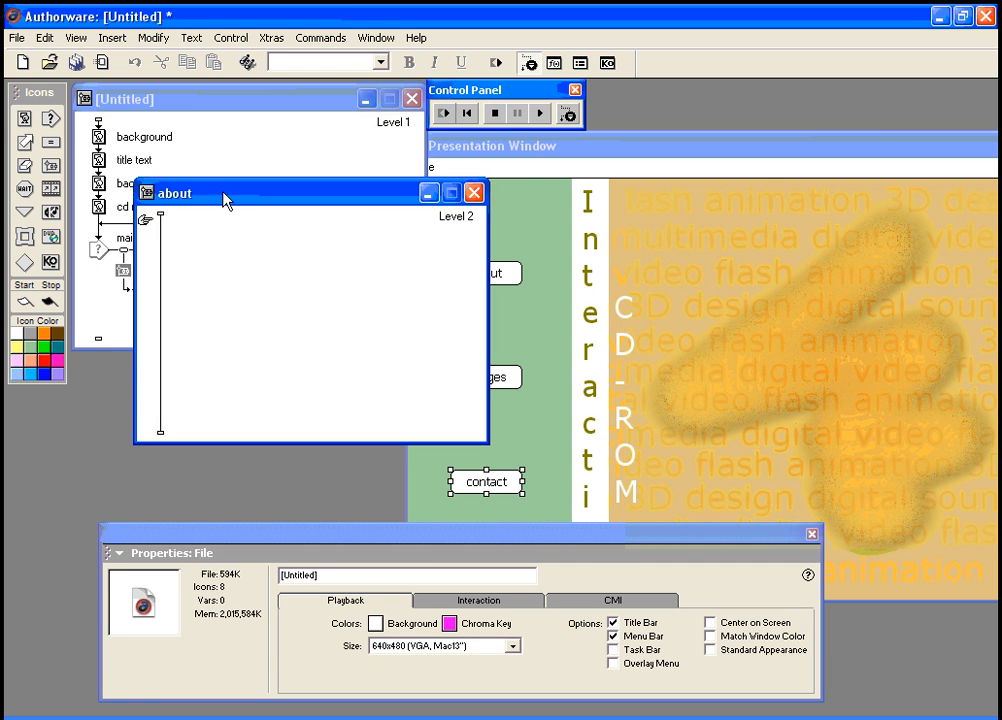
drag(226, 197, 268, 212)
Step: Add a display named 'about text' to the about flowline and open it for text editing
drag(25, 120, 203, 243)
text(about text)
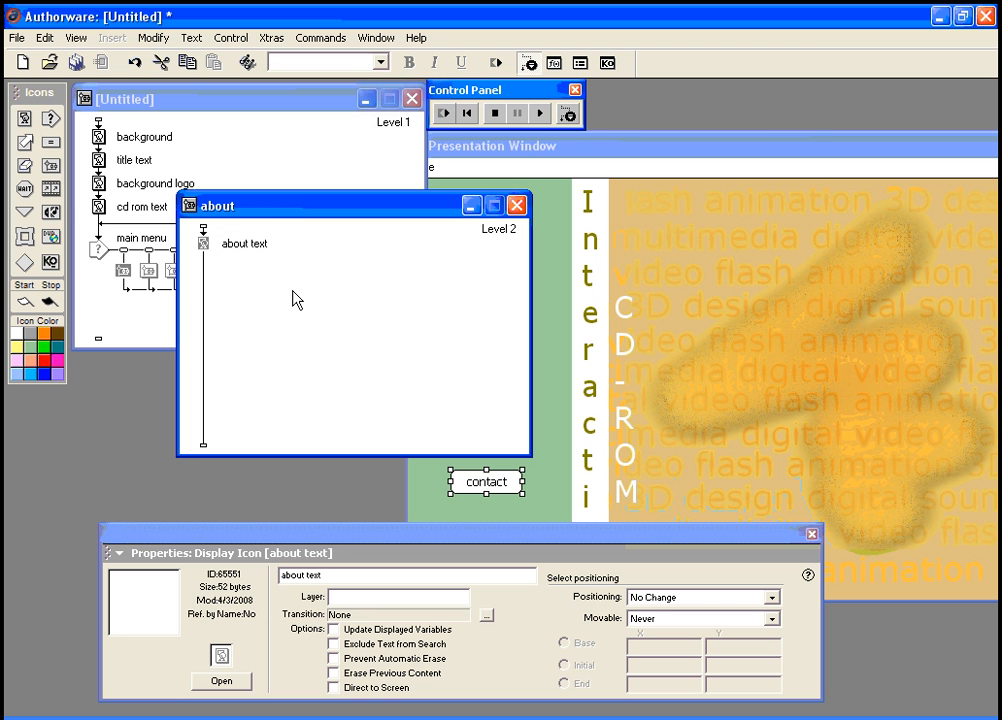
click(203, 243)
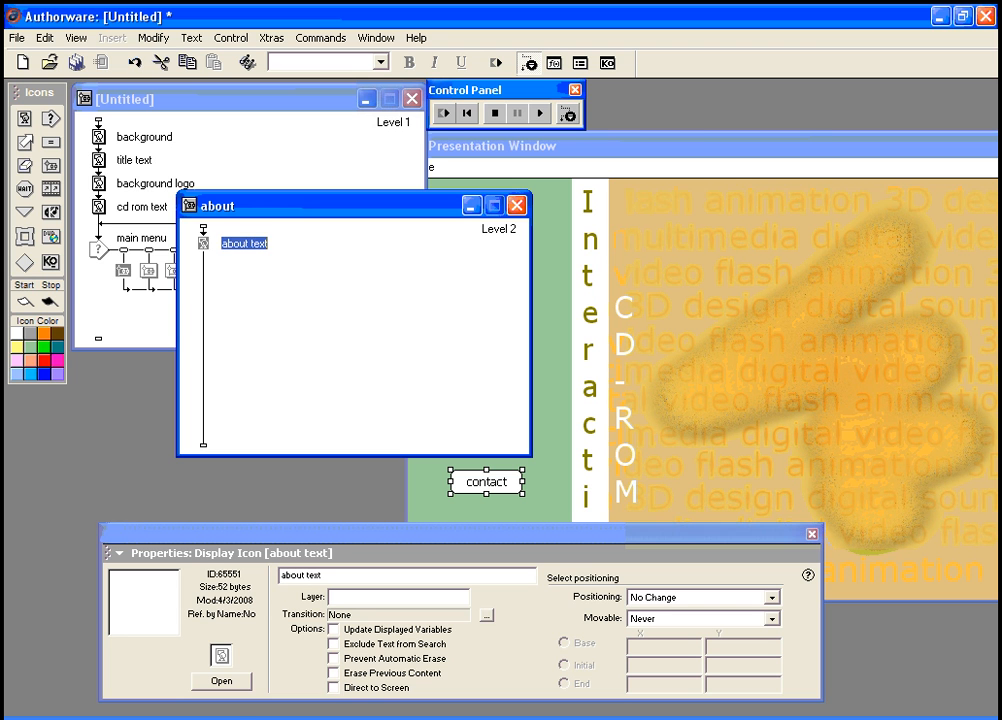
click(222, 681)
click(50, 422)
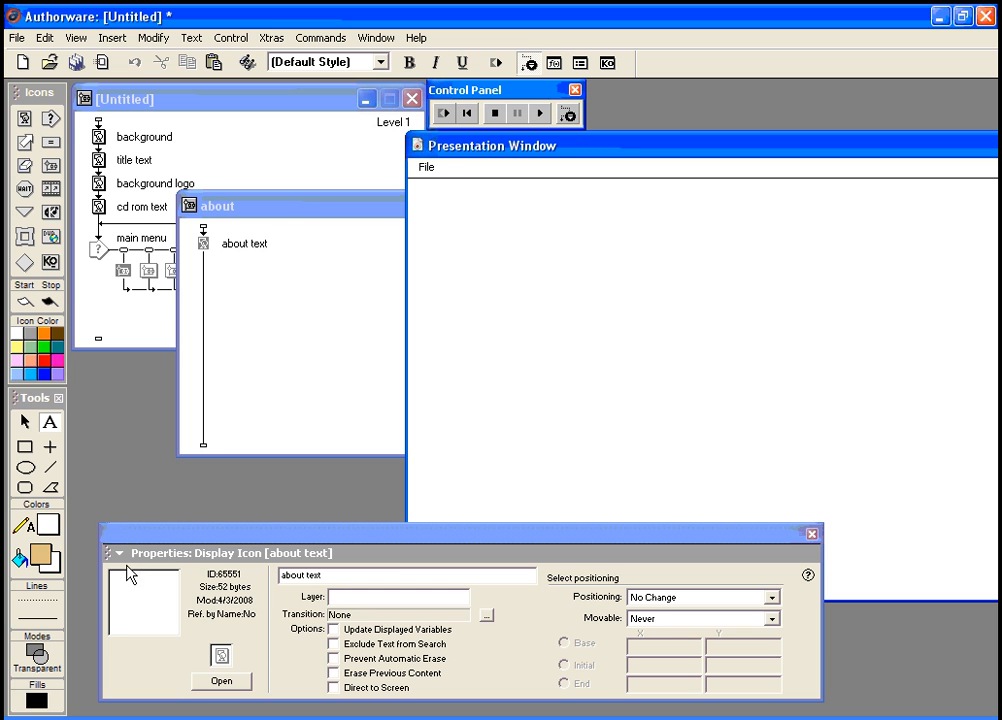
Step: Set the text colour to black and type 'This CD-Rom was created in Authorware 7.'
click(50, 530)
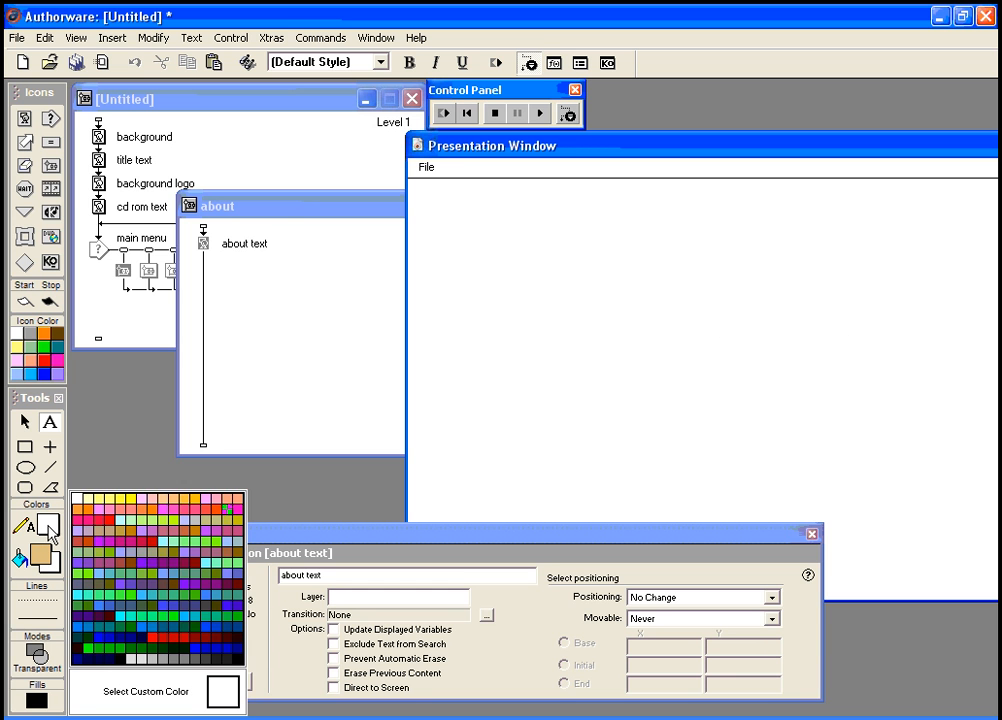
click(238, 660)
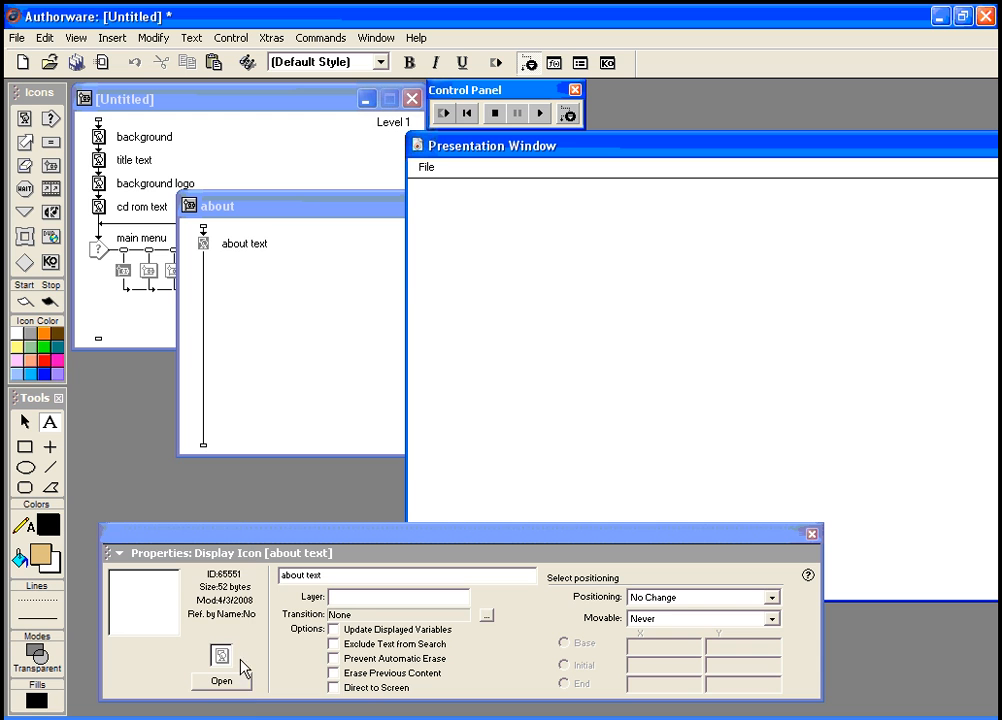
click(689, 289)
text(Thi)
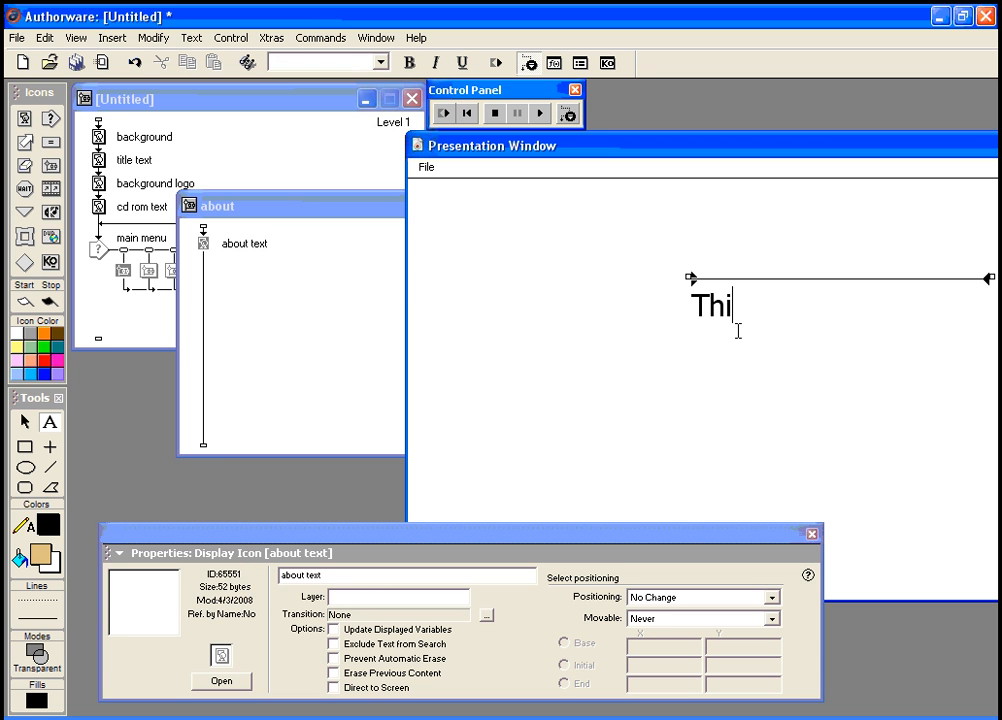
text(s CD-Rom wa)
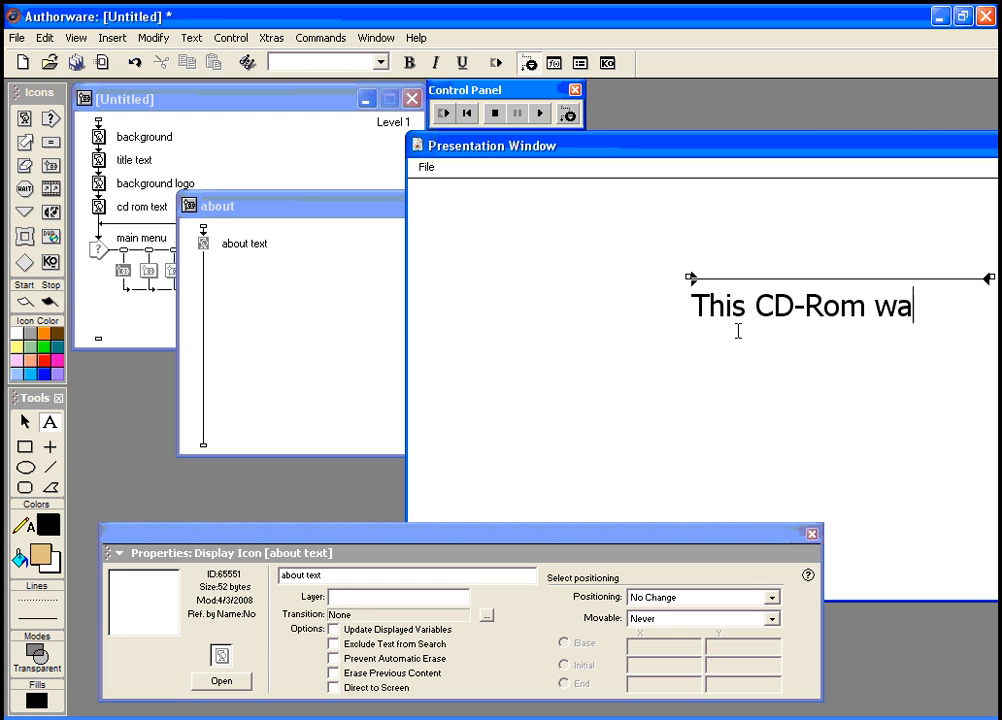
text(s created i)
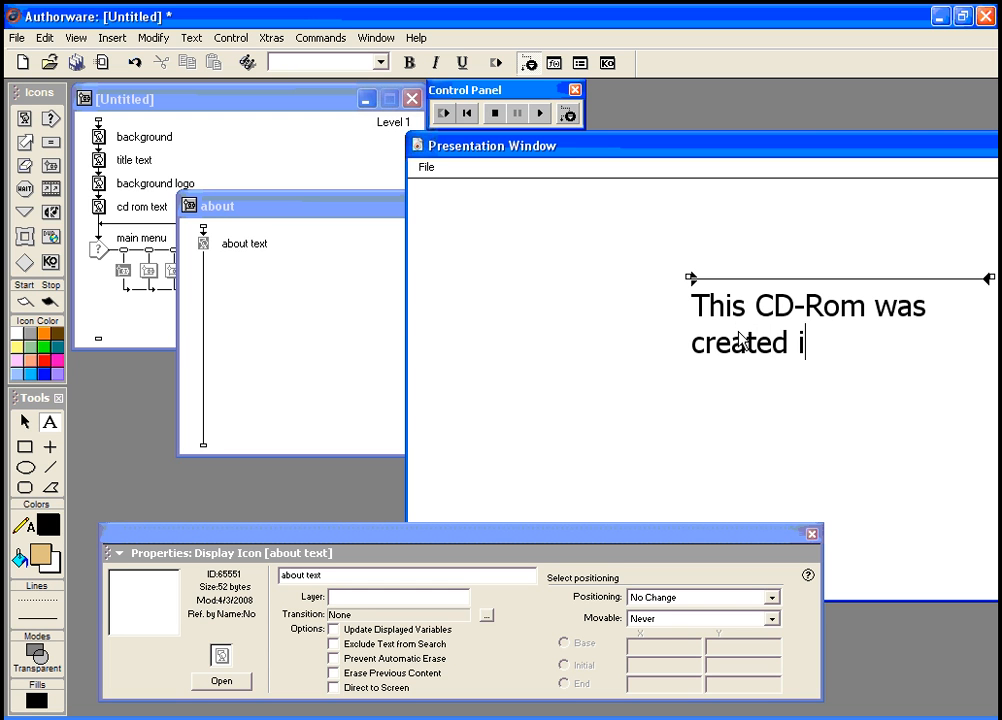
text(n Authorware)
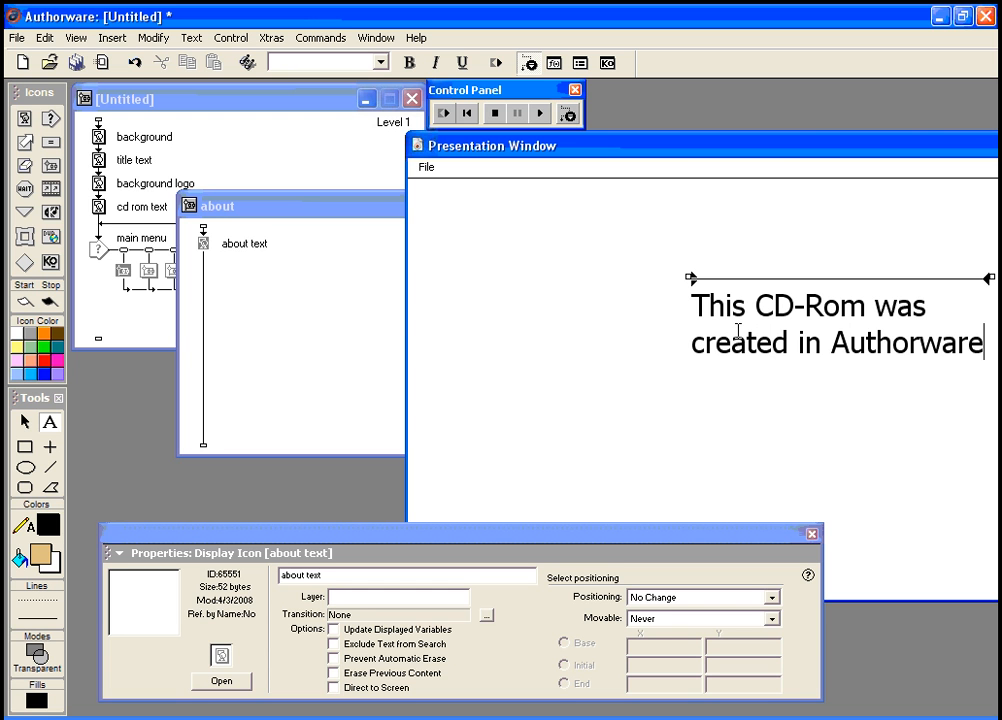
text( 7.)
key(Return)
key(Return)
Step: Add the line 'Please view my images that were created in TrueSpace' and select all the text
text(Please )
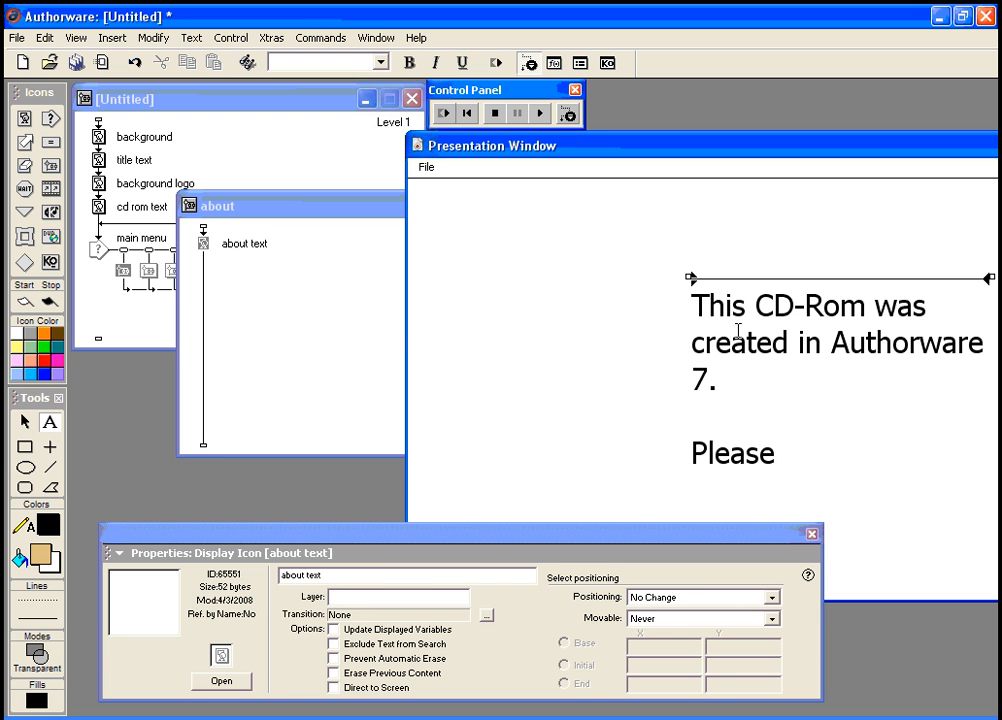
text(view my i)
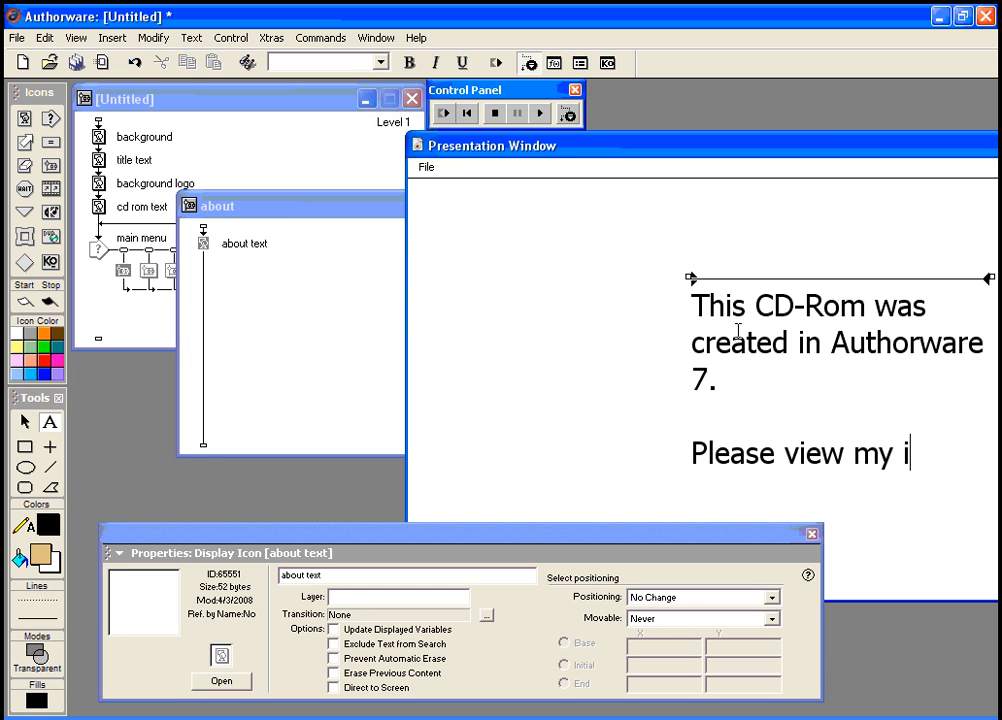
text(mages that)
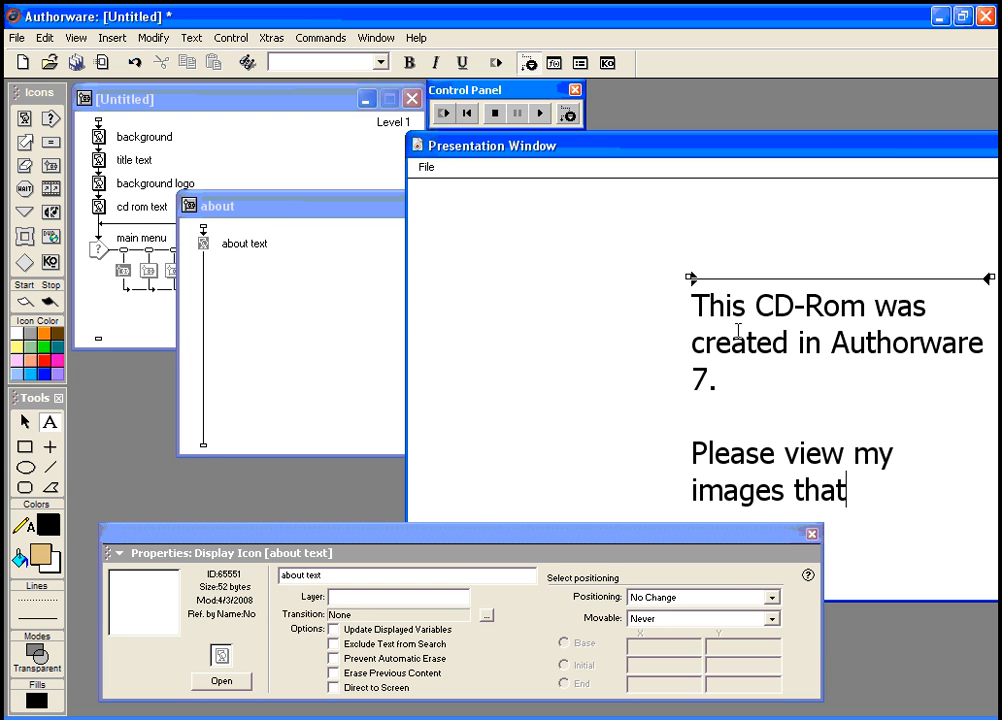
text( were created )
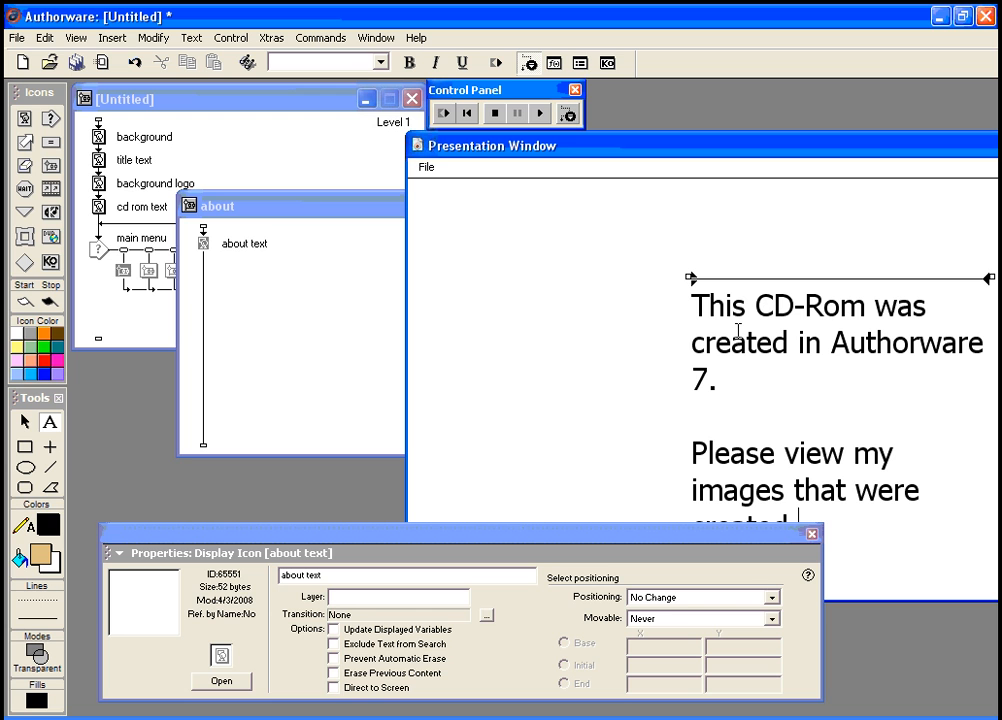
text(in TrueSa)
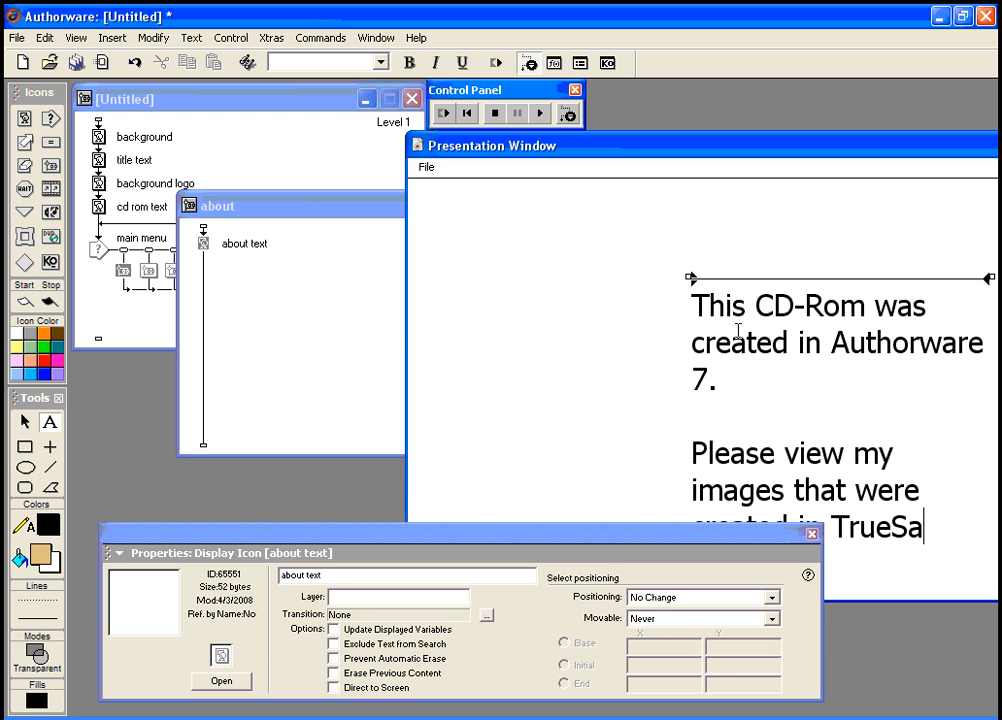
key(BackSpace)
text(pace)
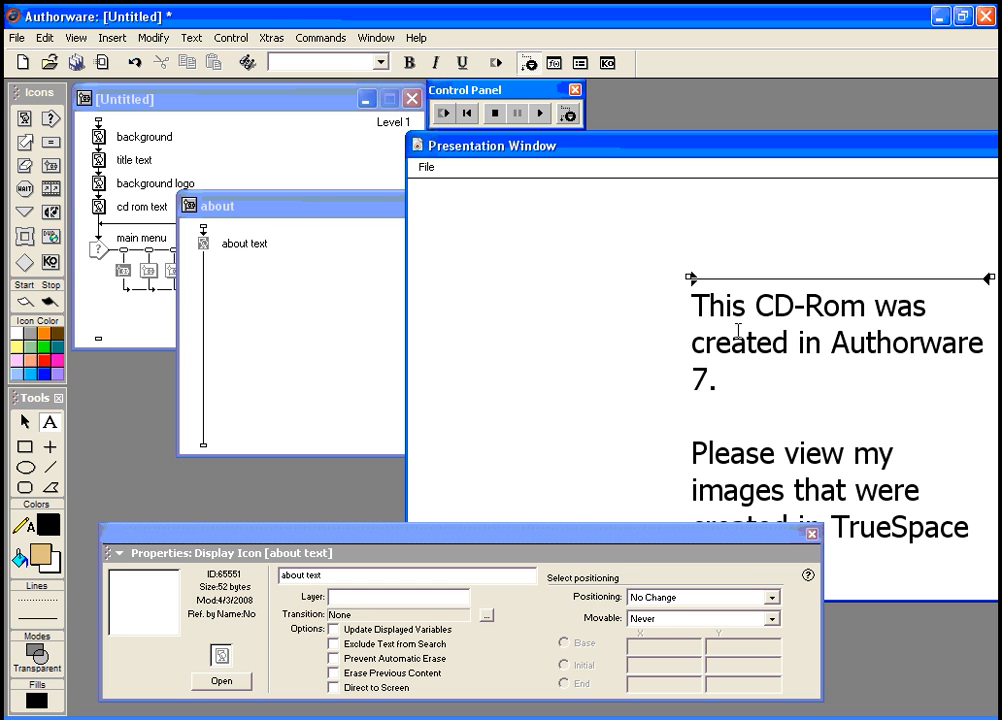
drag(586, 541, 588, 678)
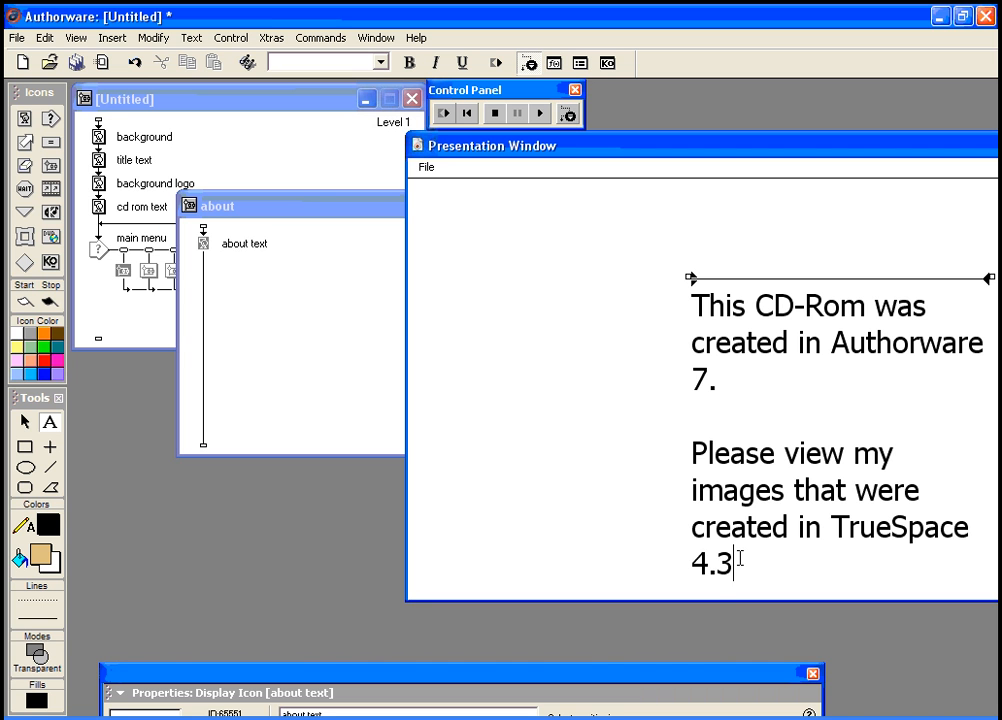
drag(730, 565, 678, 310)
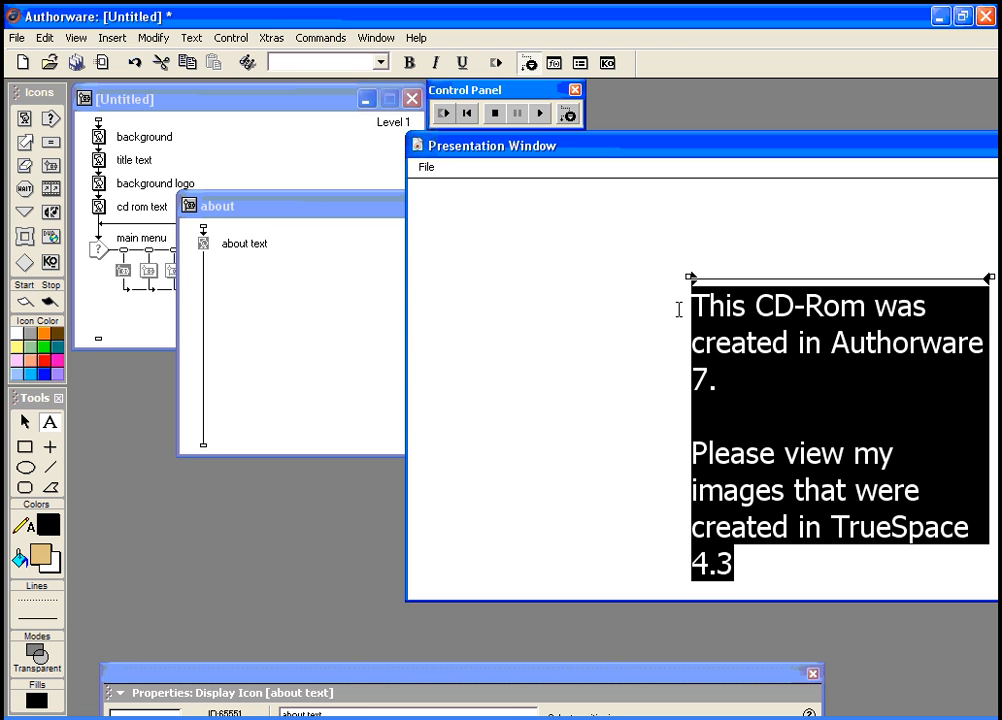
Step: Shrink the about text's font size and make it white
key(ctrl+Down)
key(ctrl+Down)
key(ctrl+Down)
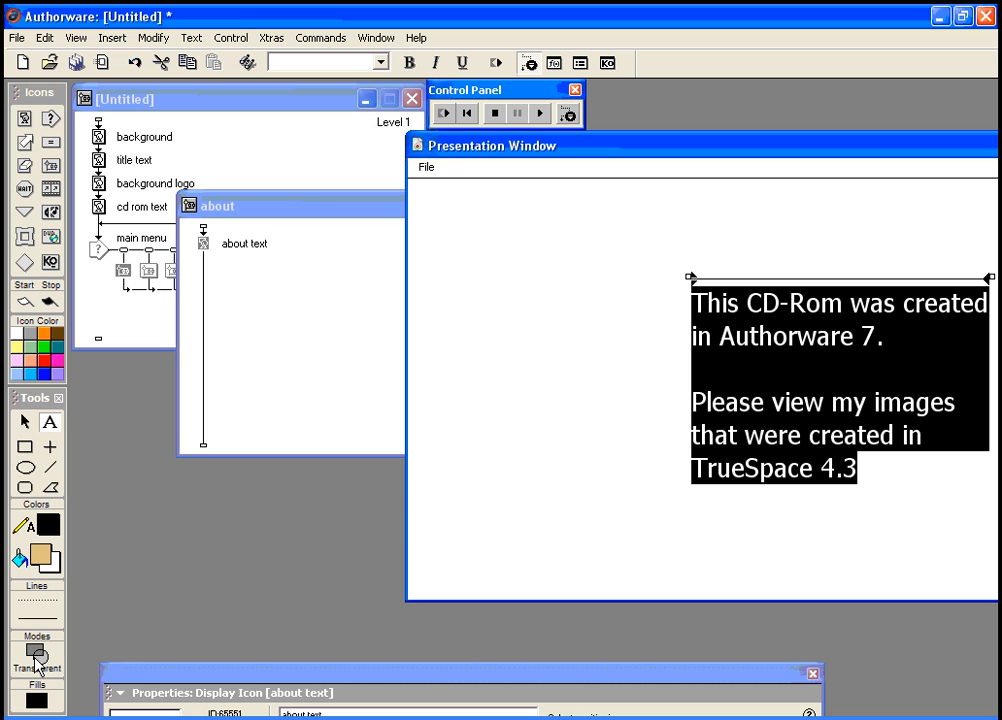
click(47, 525)
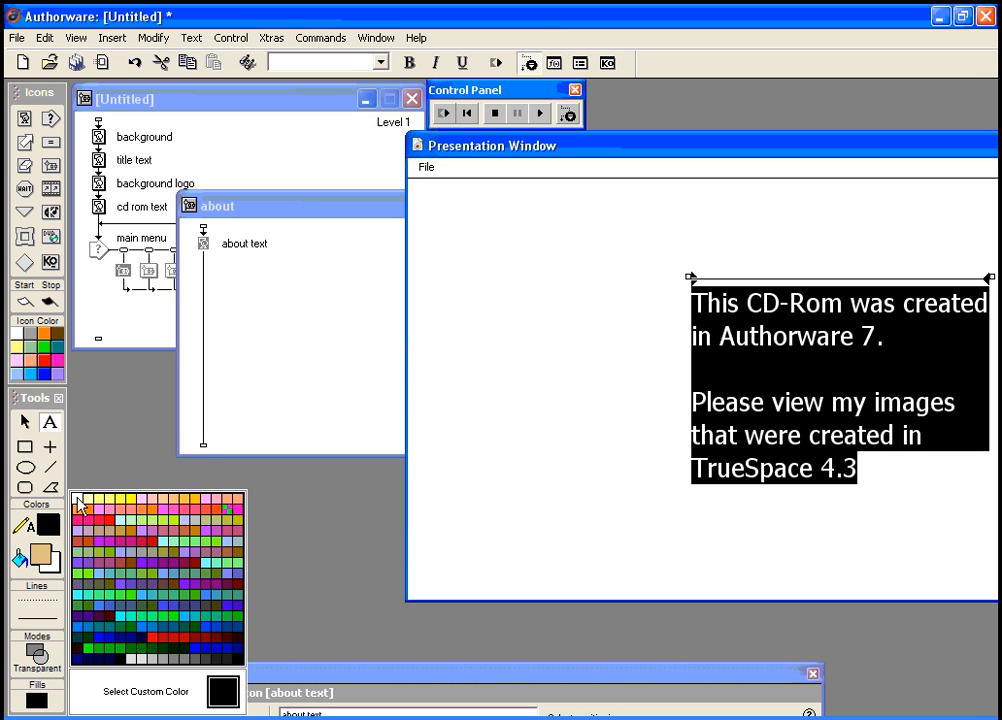
click(75, 498)
Step: Play to the about page, pause, and nudge the about text slightly down and left
click(446, 114)
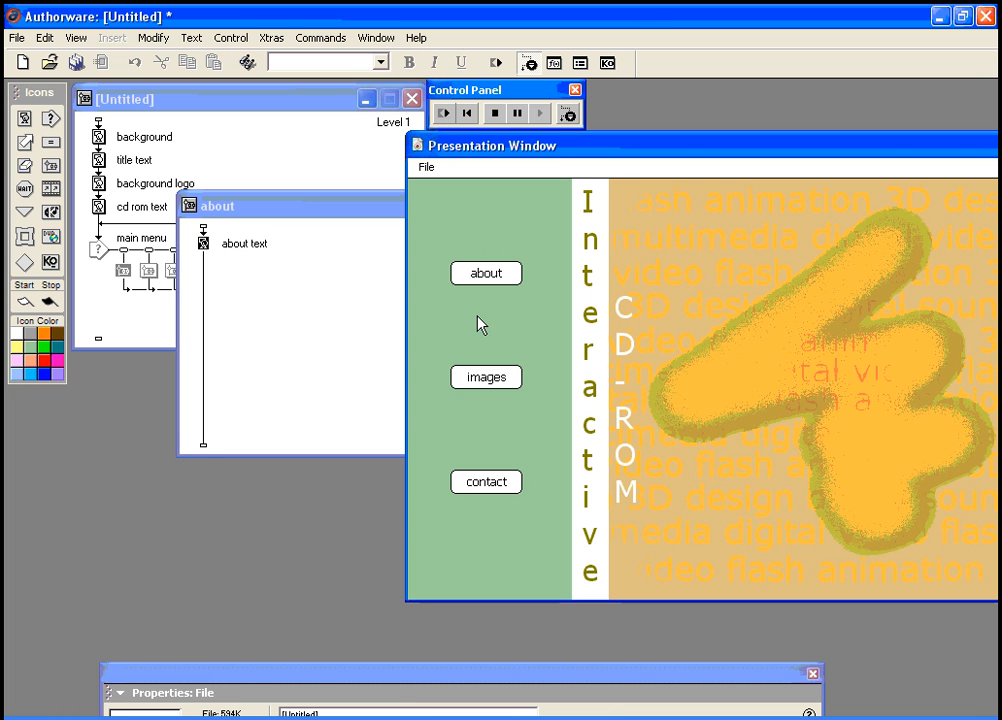
click(486, 275)
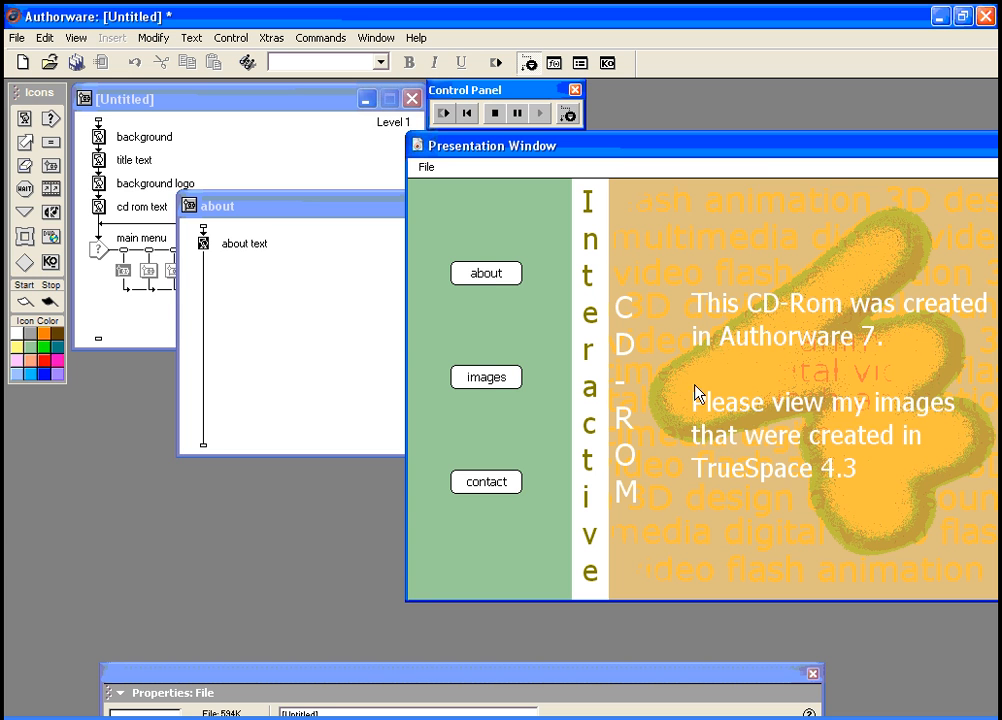
click(518, 114)
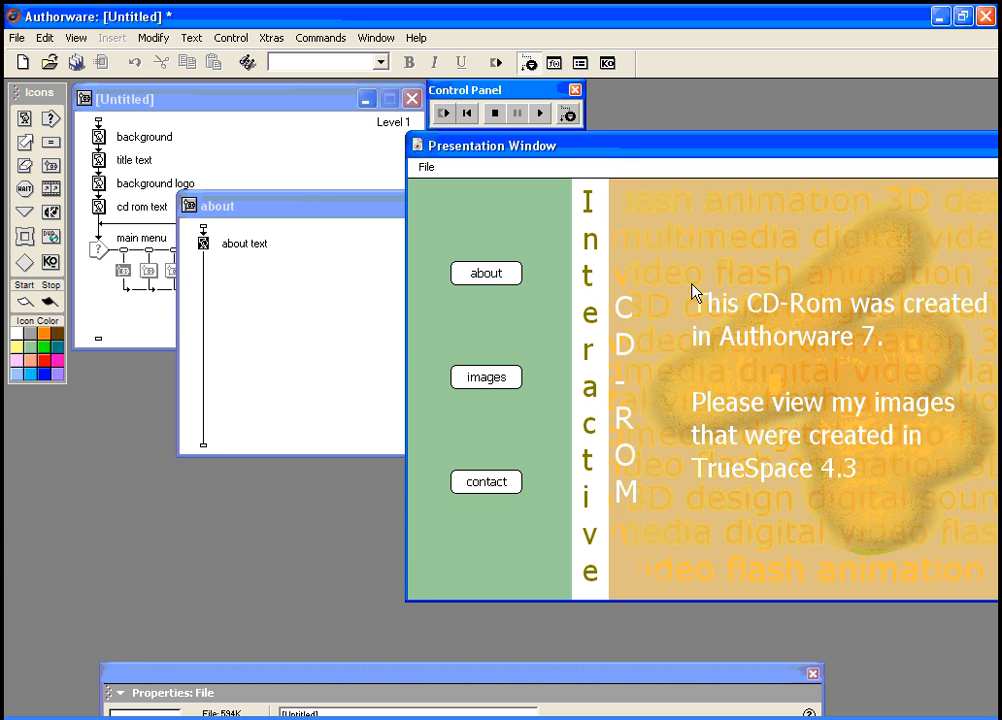
click(731, 312)
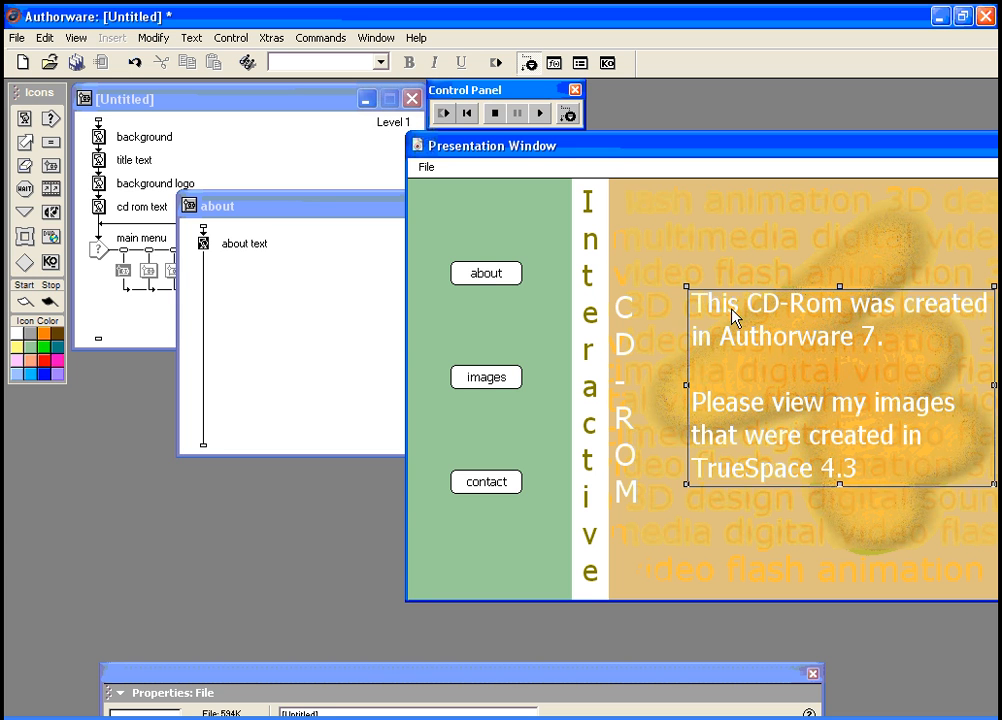
drag(728, 320, 725, 327)
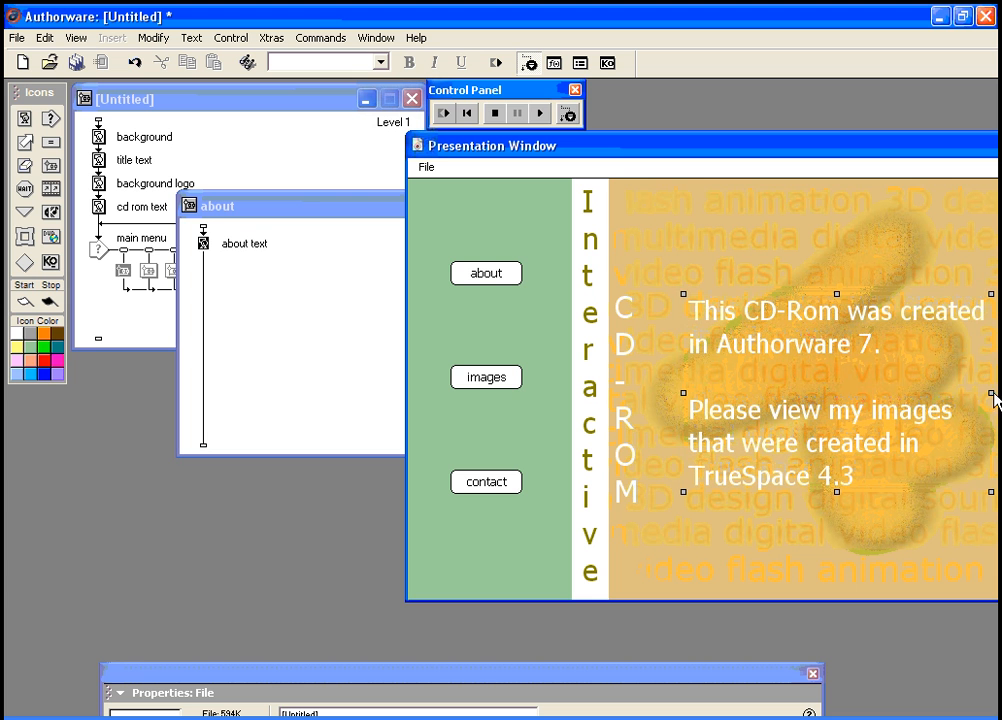
key(Left)
key(Left)
key(Left)
key(Left)
key(Left)
key(Left)
key(Left)
key(Left)
key(Left)
key(Left)
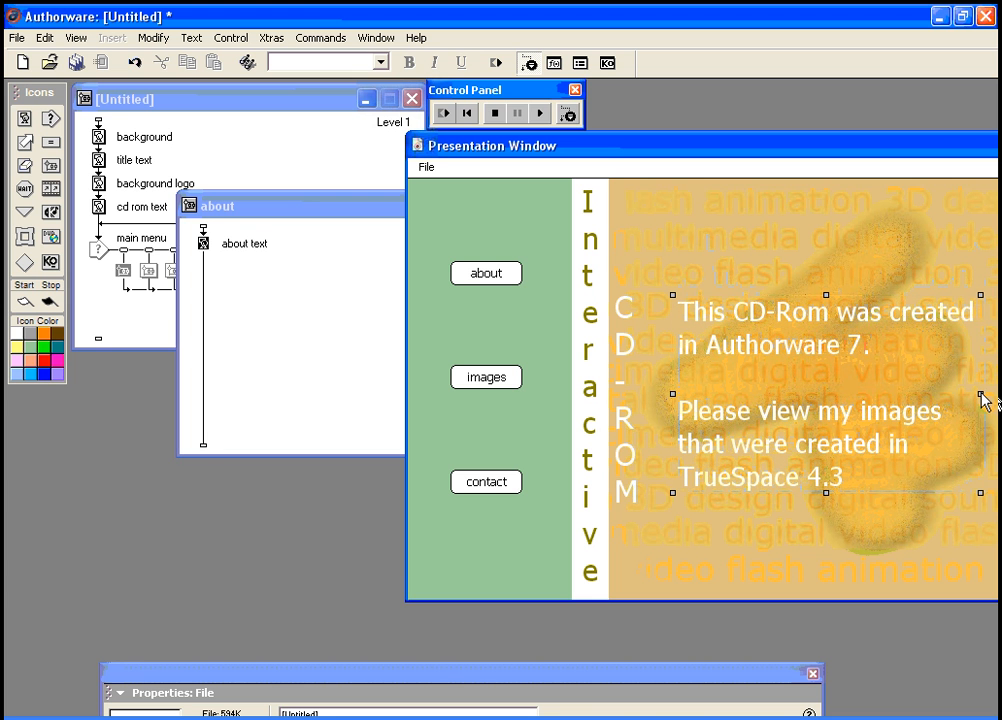
Step: Narrow the about text box slightly and replay the about page
drag(437, 668, 351, 530)
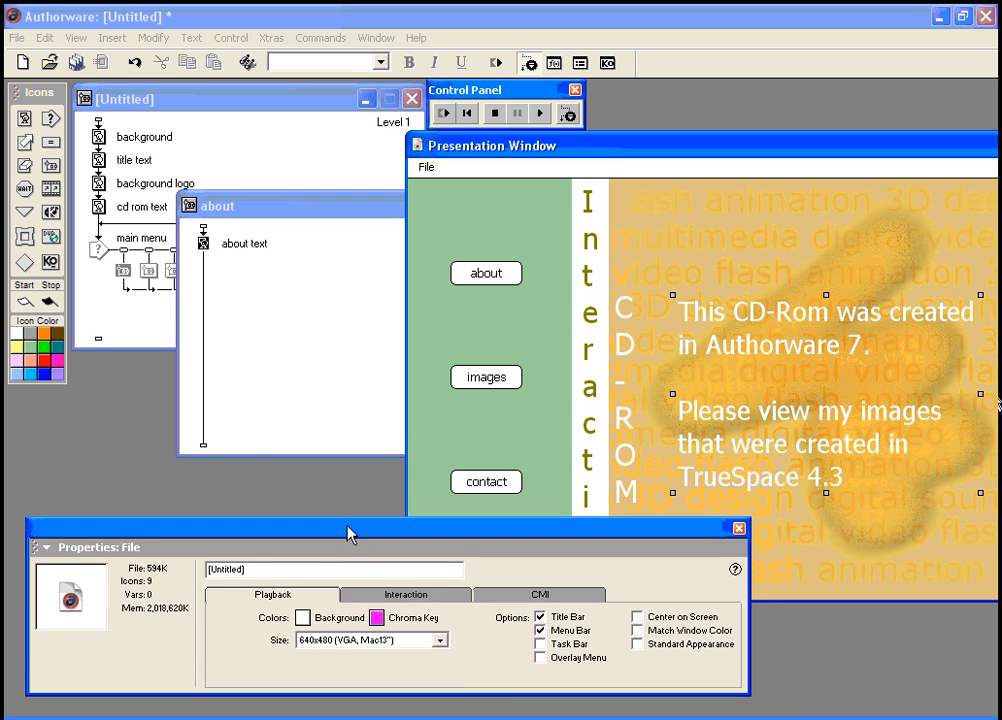
click(203, 243)
click(148, 675)
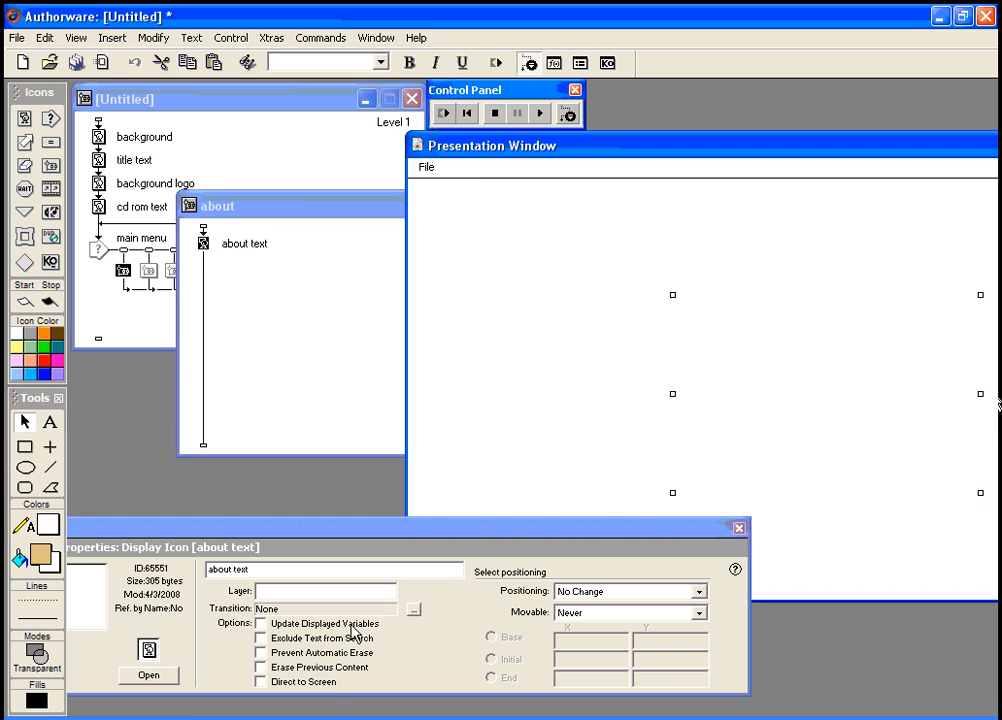
drag(985, 399, 965, 406)
click(444, 115)
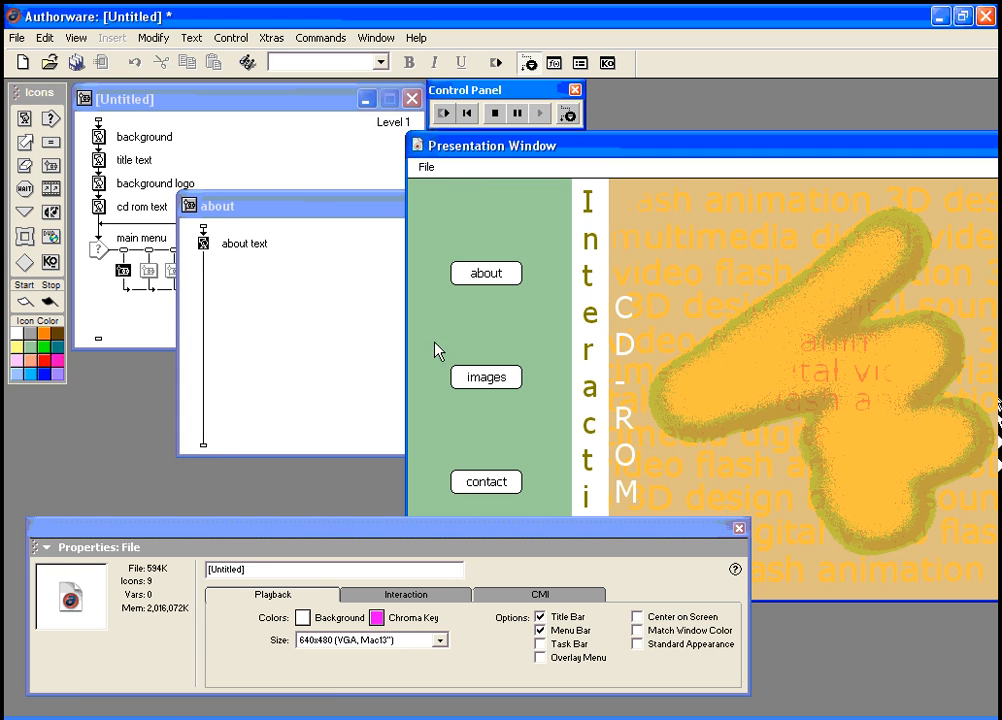
click(486, 280)
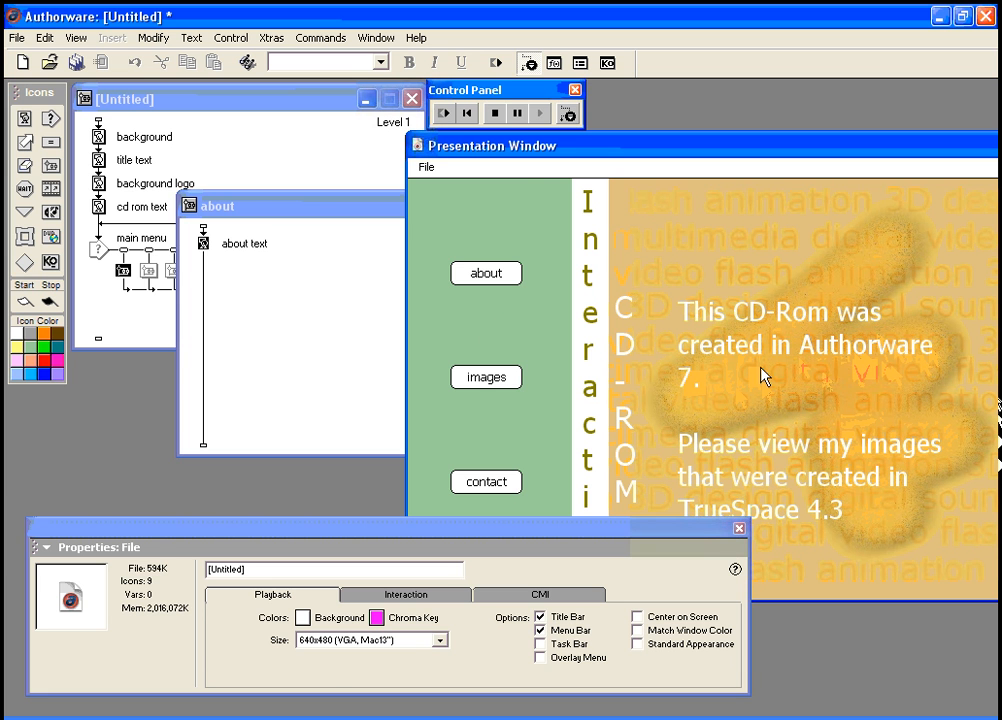
Step: Widen the about text box to the right and replay to check the layout
click(205, 243)
click(152, 675)
drag(962, 410, 995, 418)
click(446, 113)
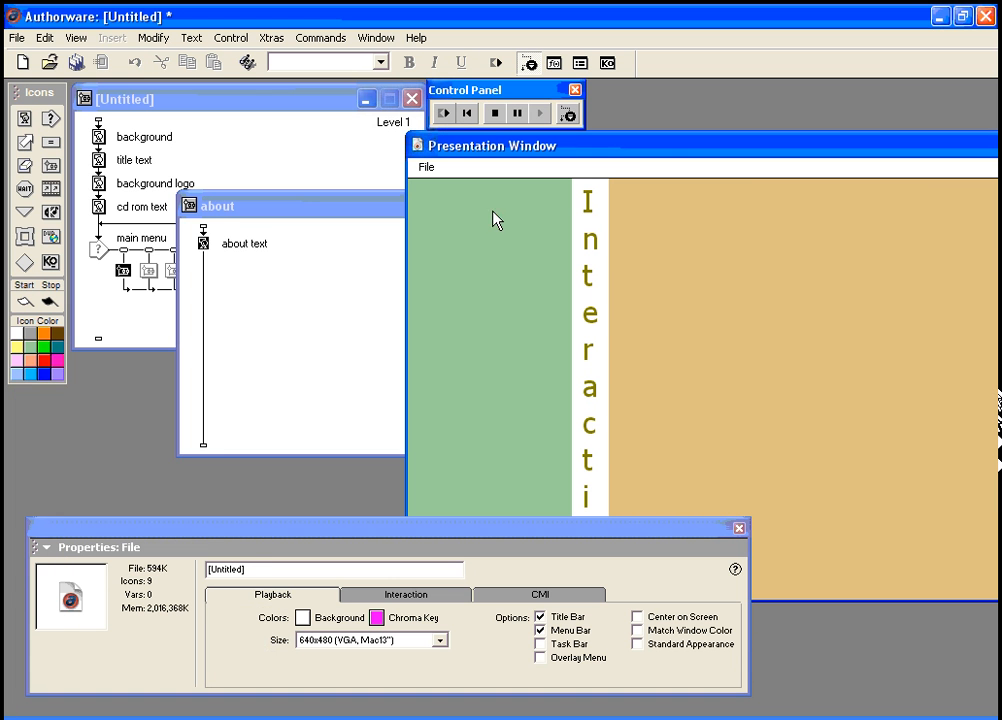
click(492, 278)
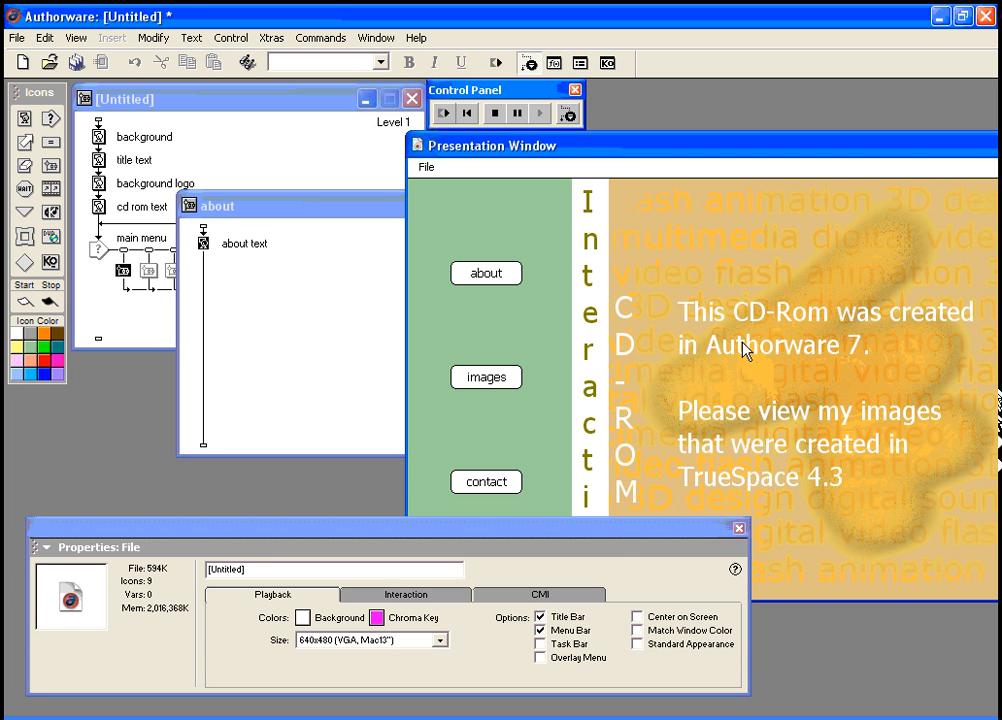
drag(624, 539, 640, 604)
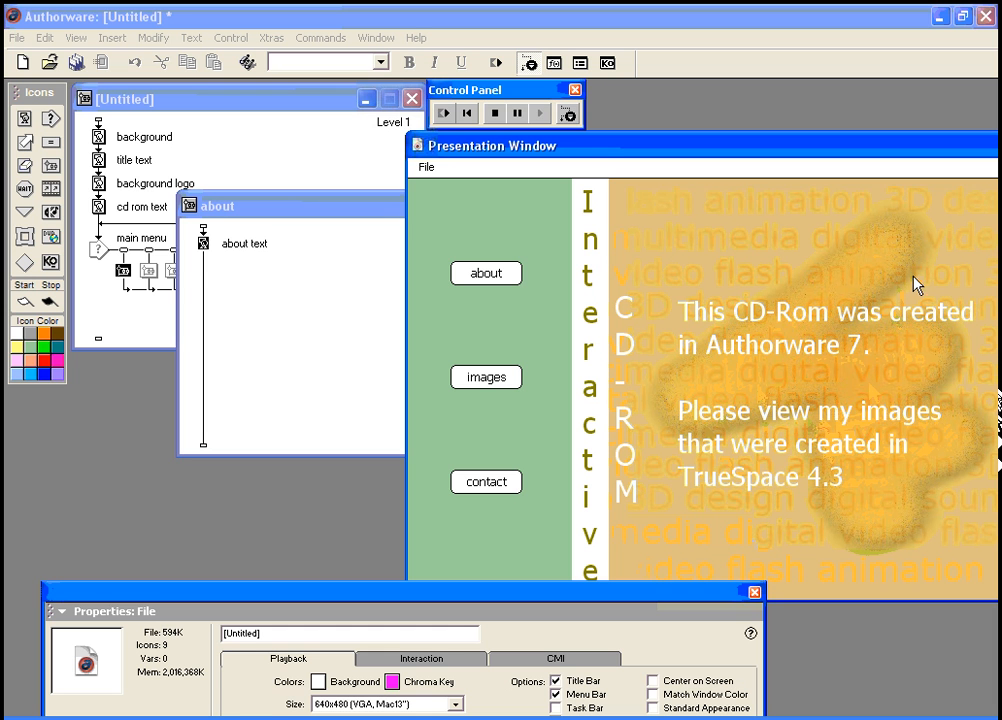
Step: Add a display named 'text box' above 'about text' on the about flowline
drag(23, 117, 201, 230)
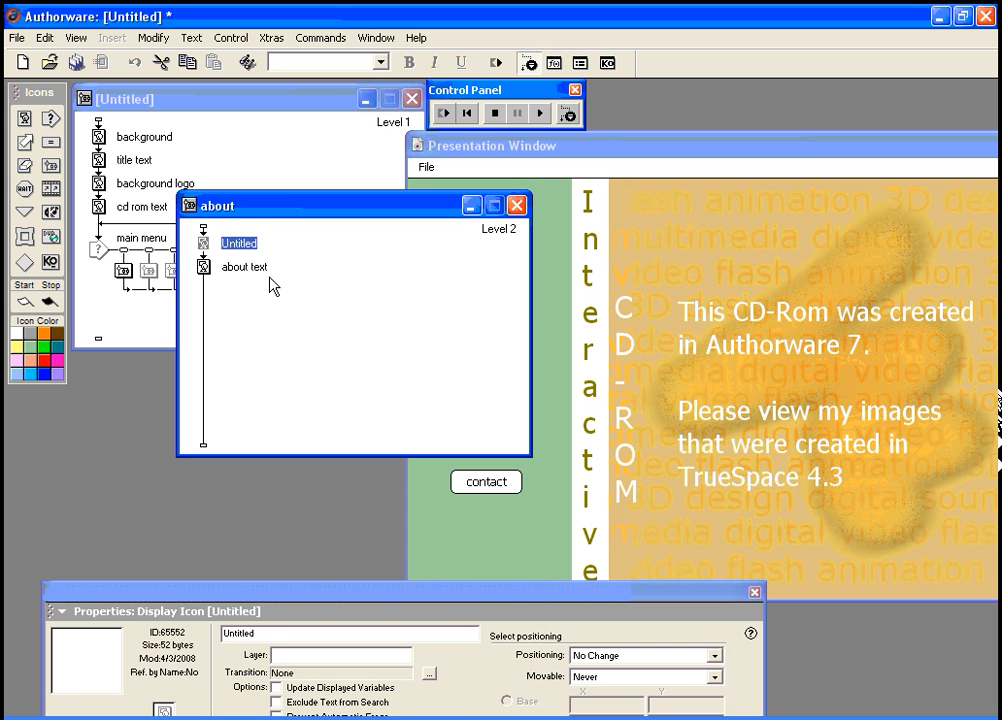
text(text box)
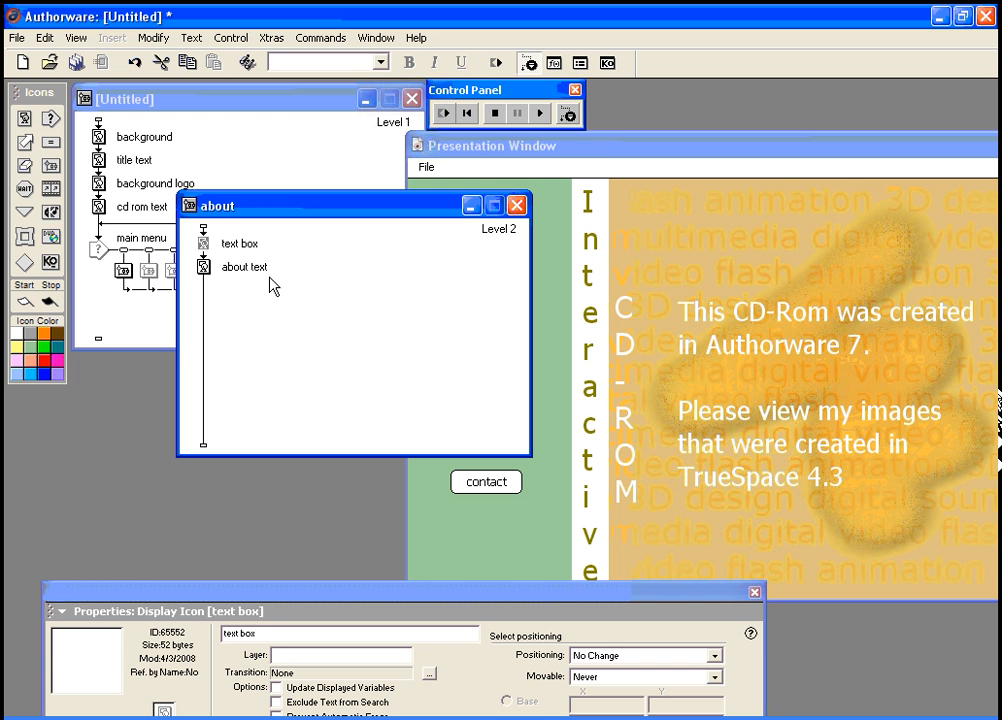
drag(266, 595, 264, 532)
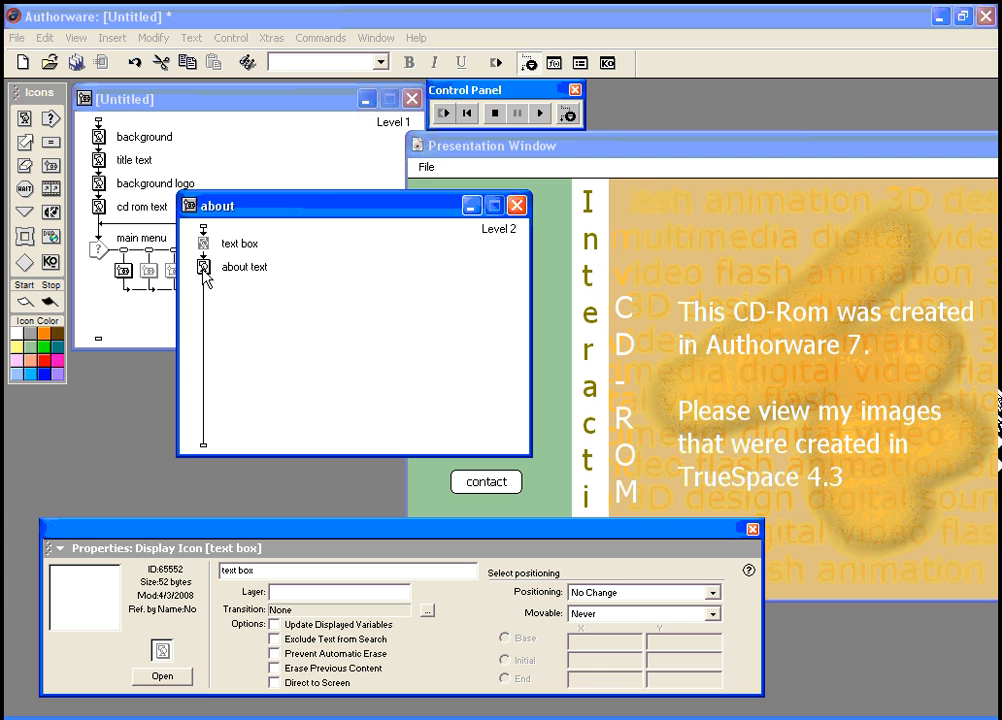
click(745, 350)
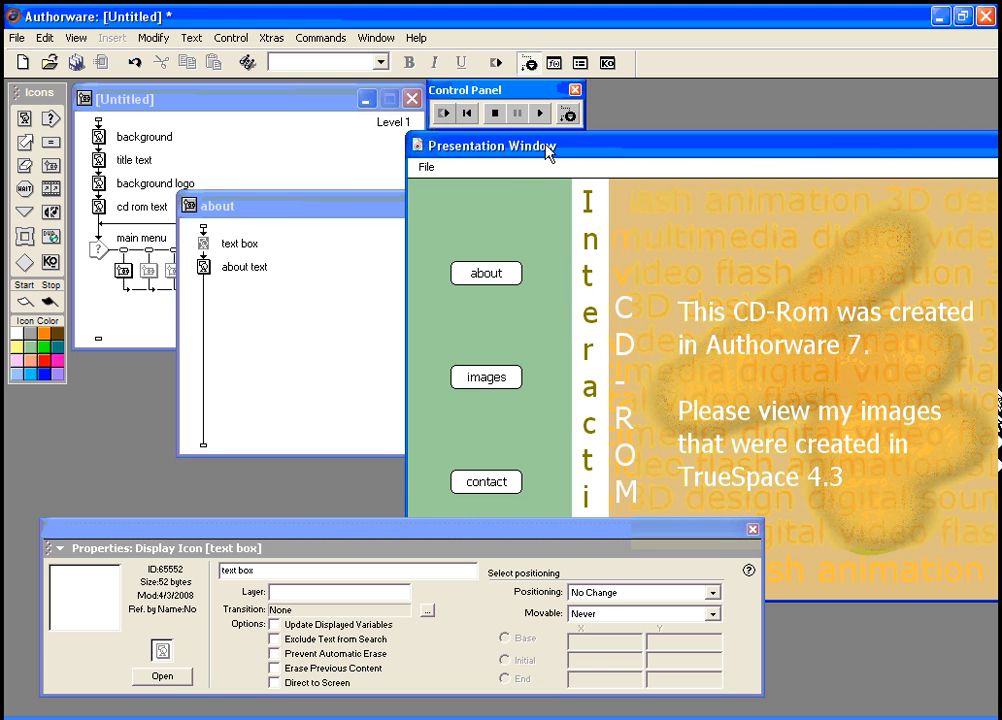
key(ctrl+j)
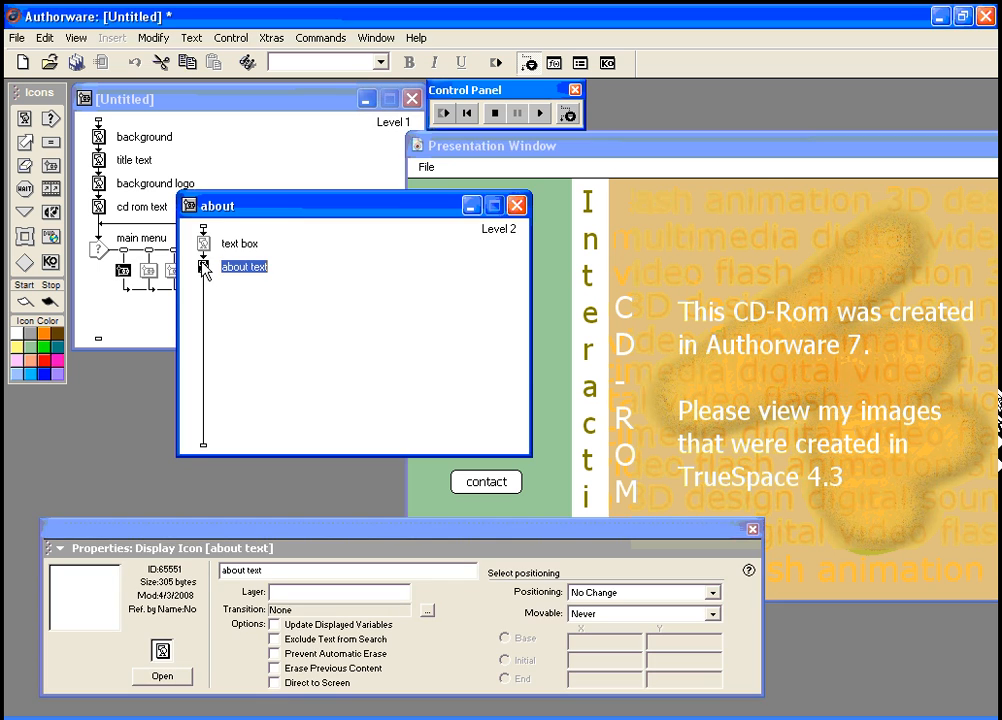
key(ctrl+j)
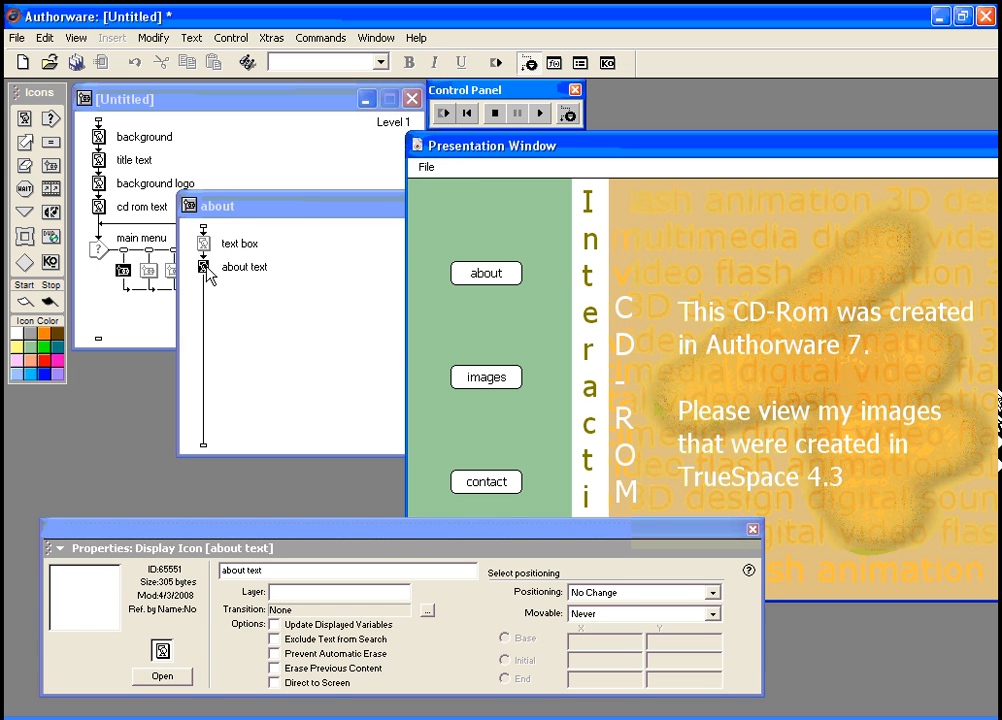
key(ctrl+j)
Step: Draw an opaque tan rounded rectangle on the right side of the about text display
click(162, 676)
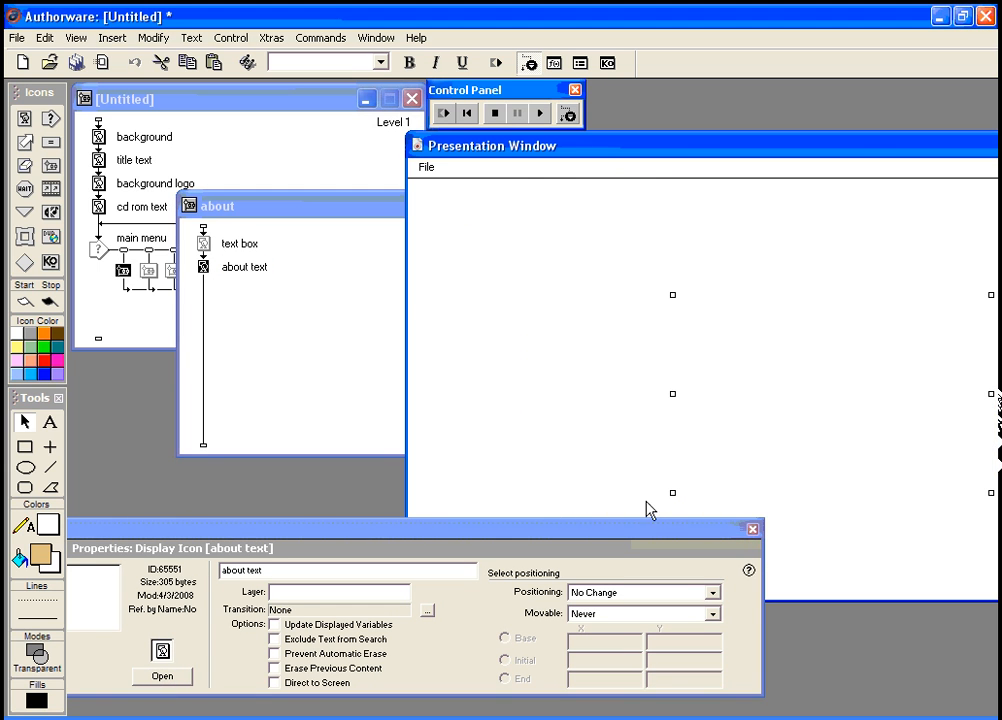
drag(652, 147, 610, 142)
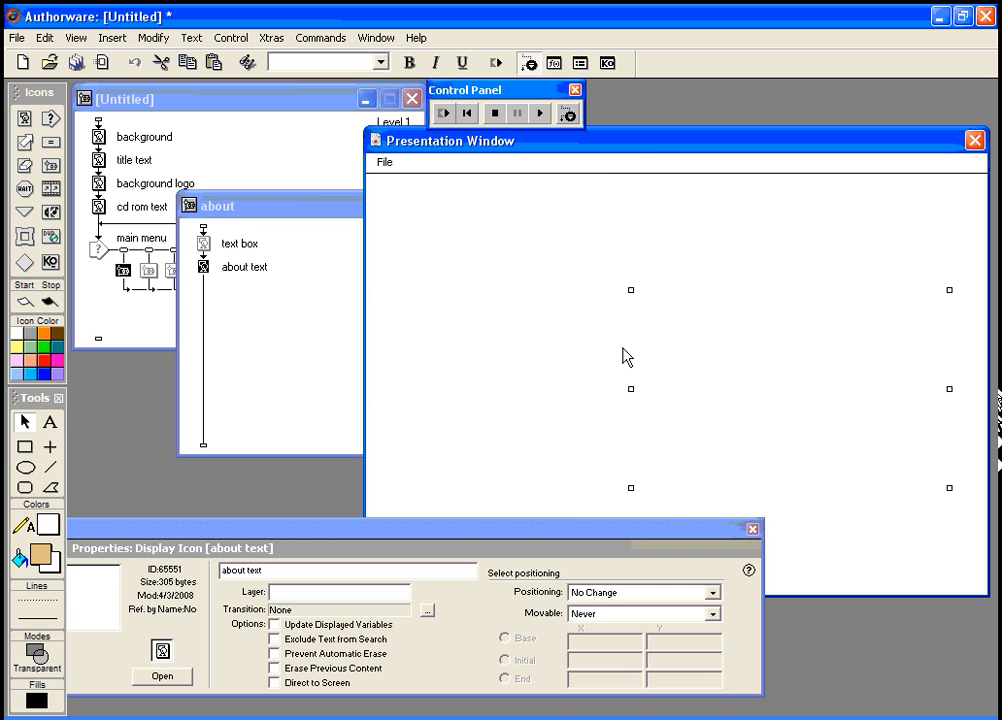
drag(562, 541, 626, 593)
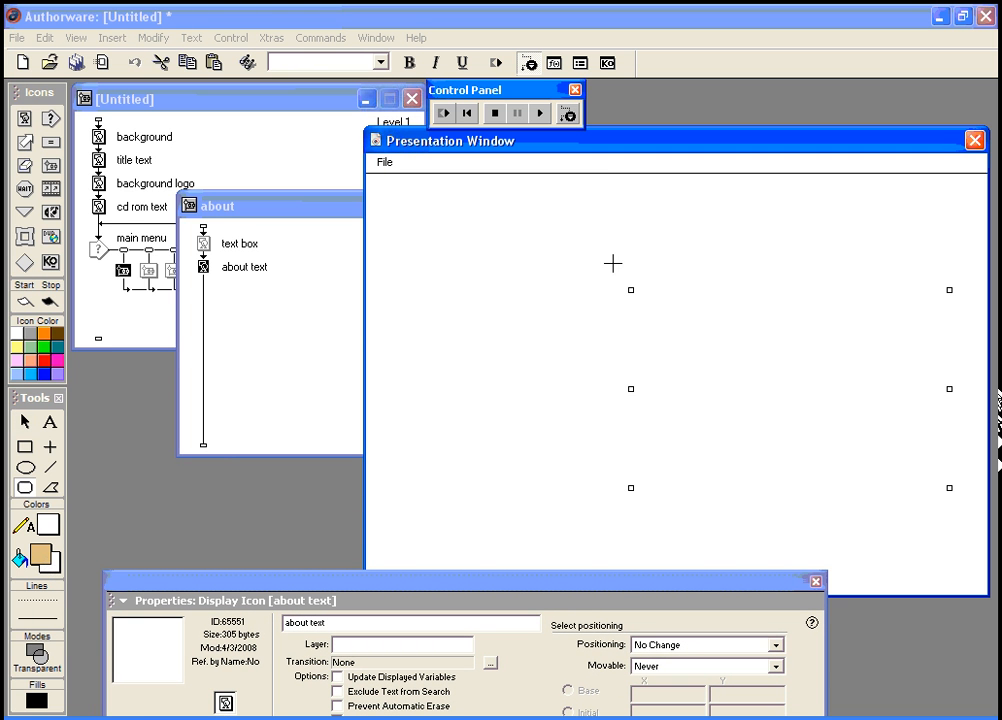
click(40, 652)
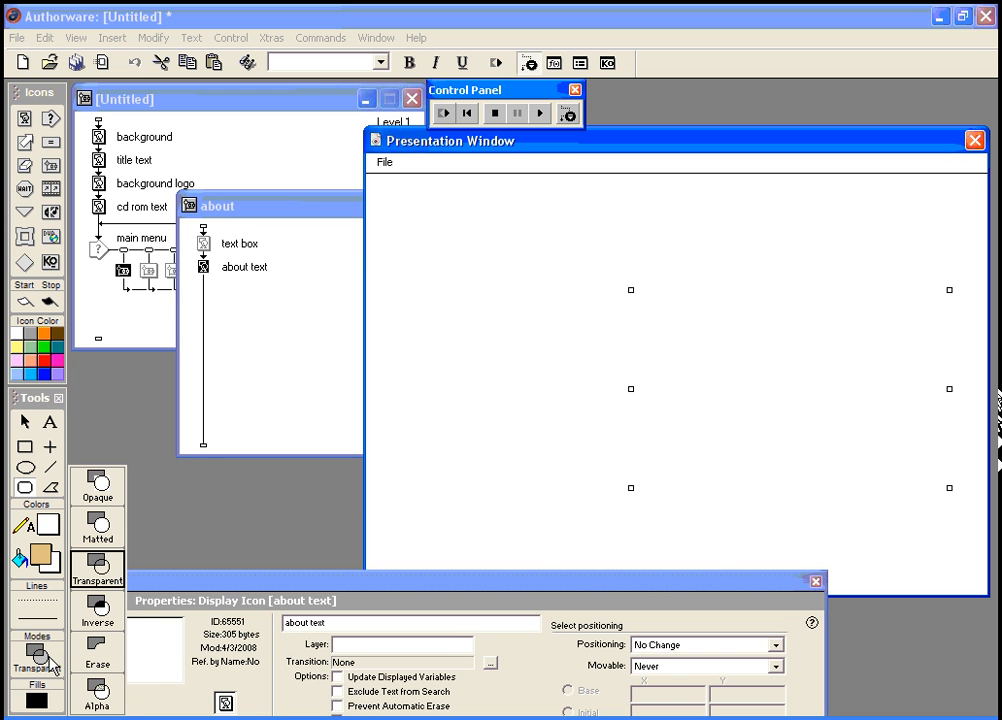
click(104, 489)
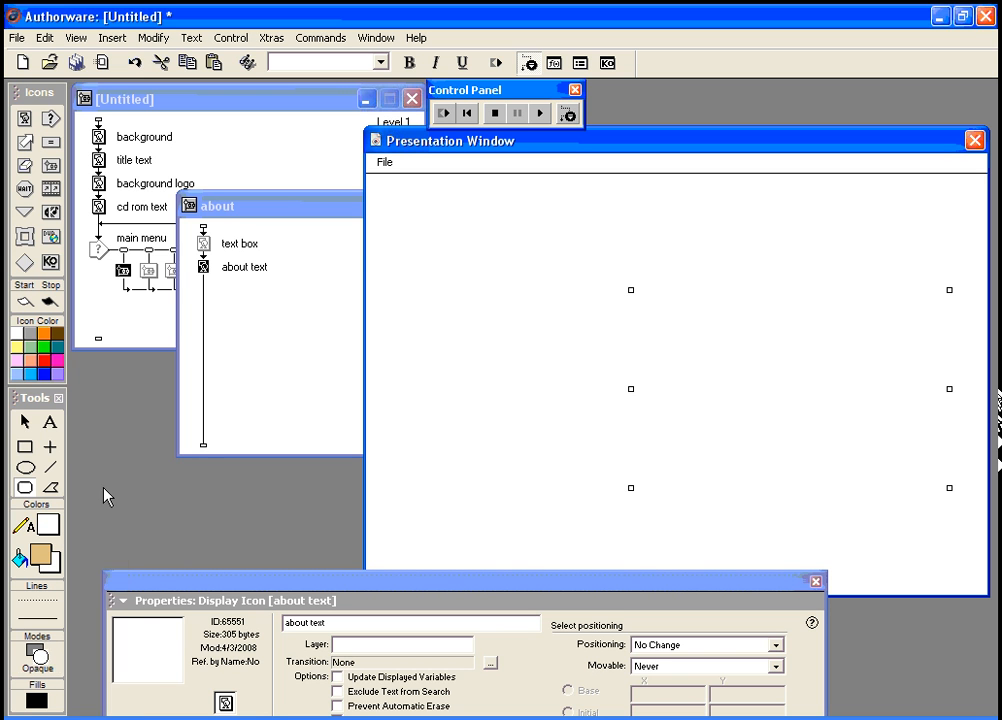
drag(609, 263, 965, 551)
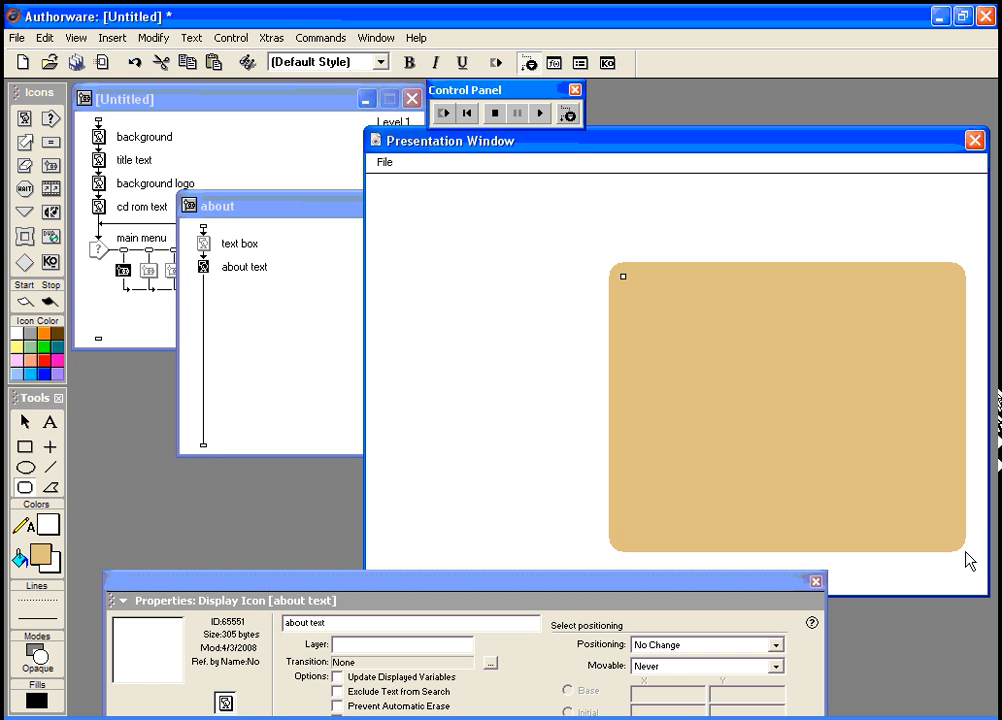
click(204, 268)
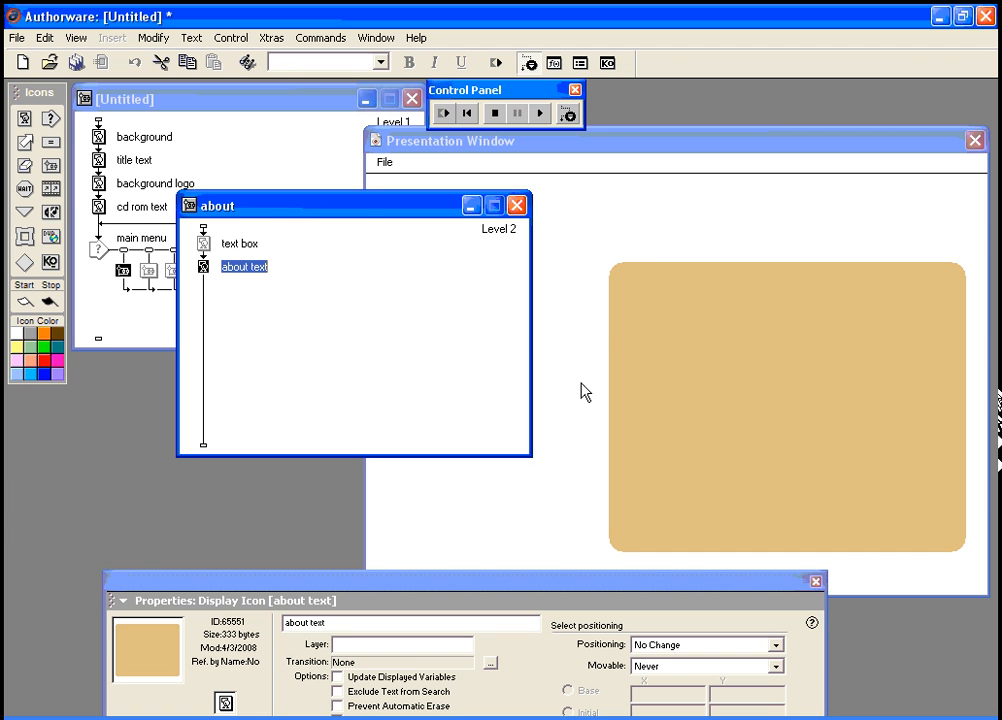
Step: Select the tan box in the about text display and remove it
click(651, 357)
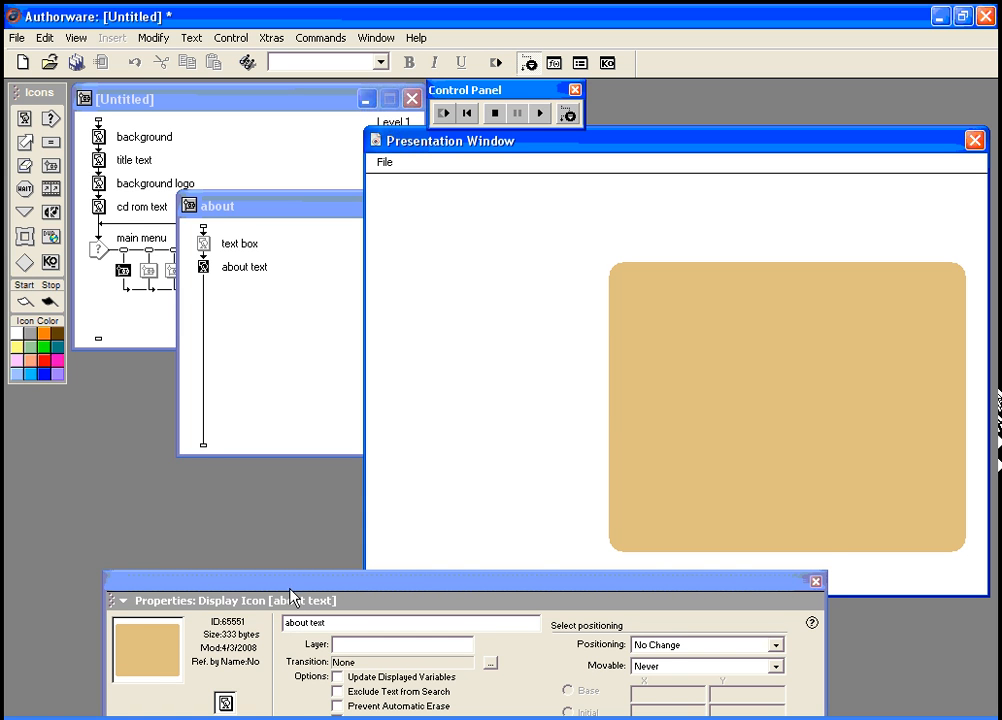
drag(290, 599, 257, 546)
click(190, 676)
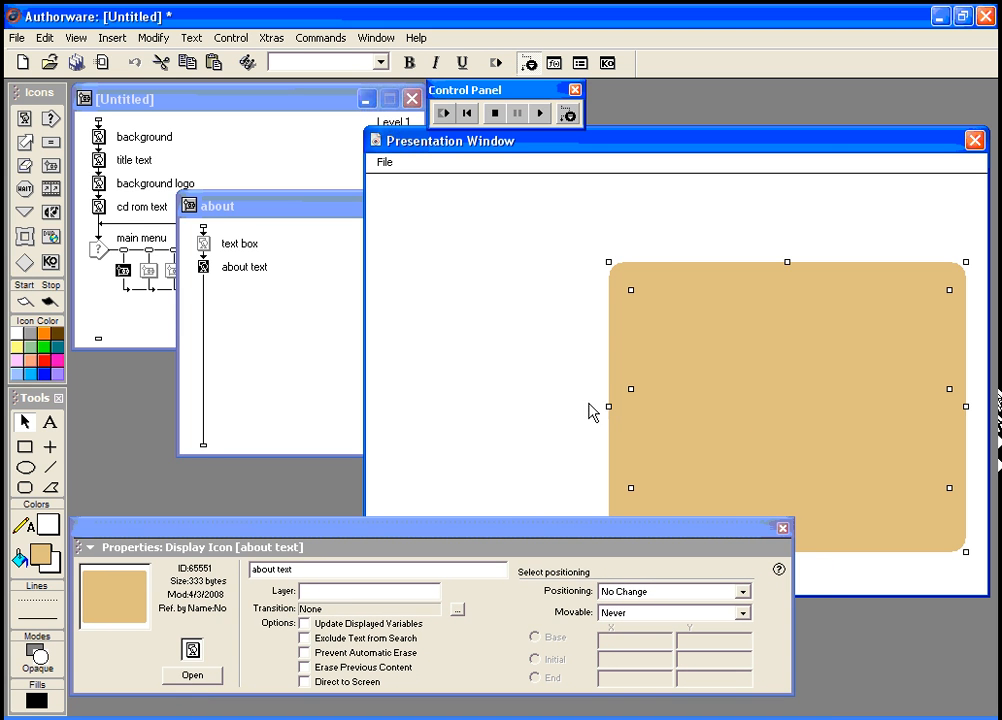
click(566, 403)
click(720, 452)
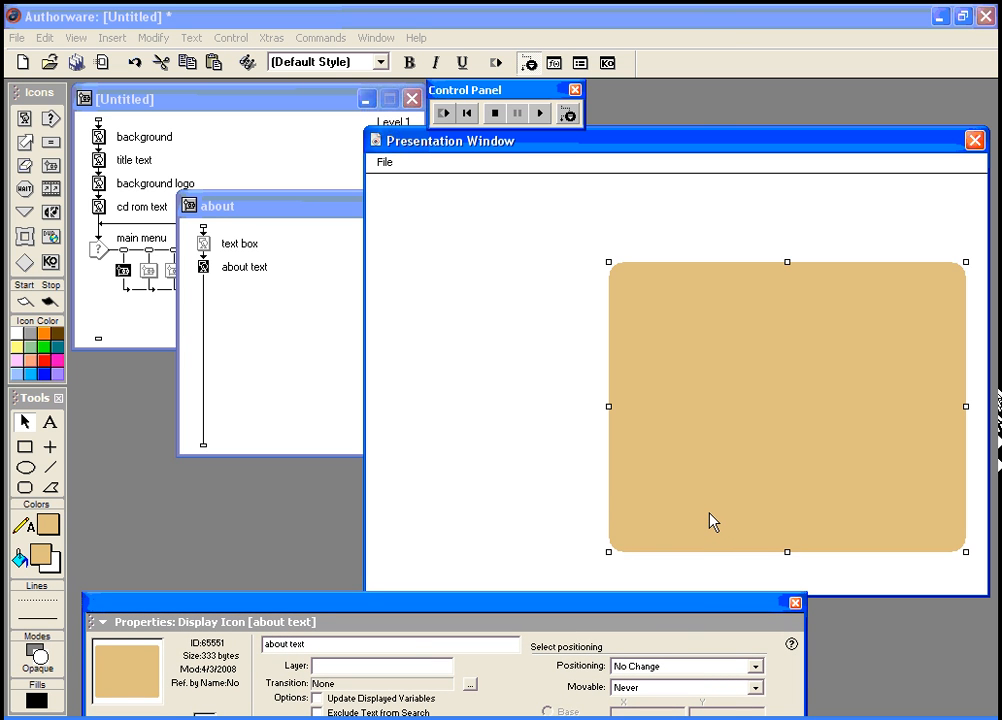
key(Delete)
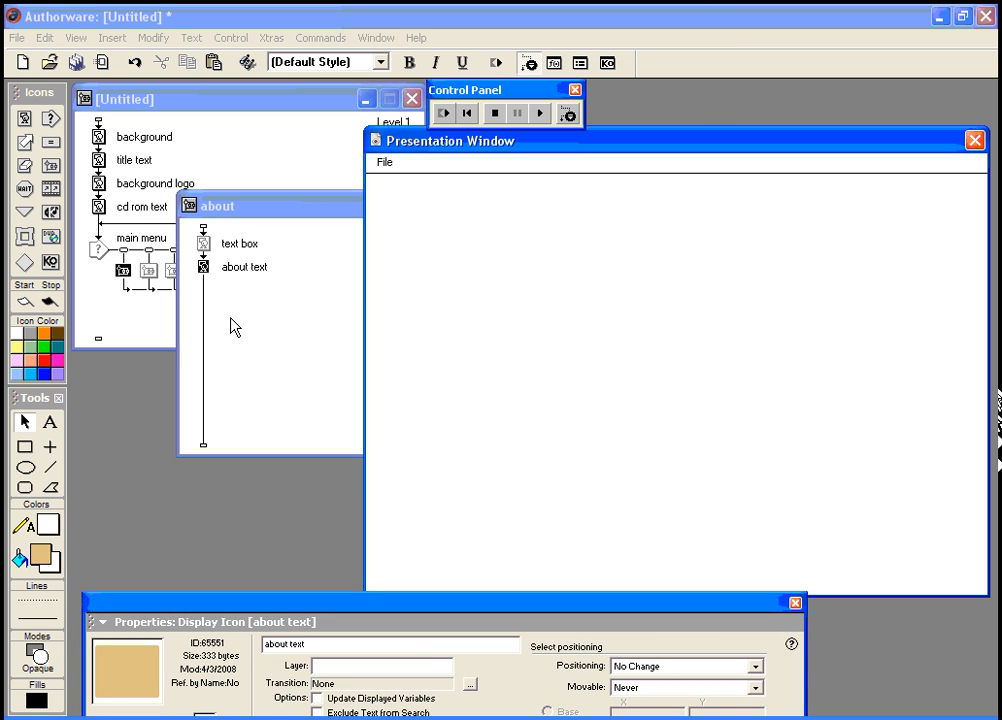
Step: Paste the tan box into the text box display and restart the piece
double_click(205, 267)
click(839, 447)
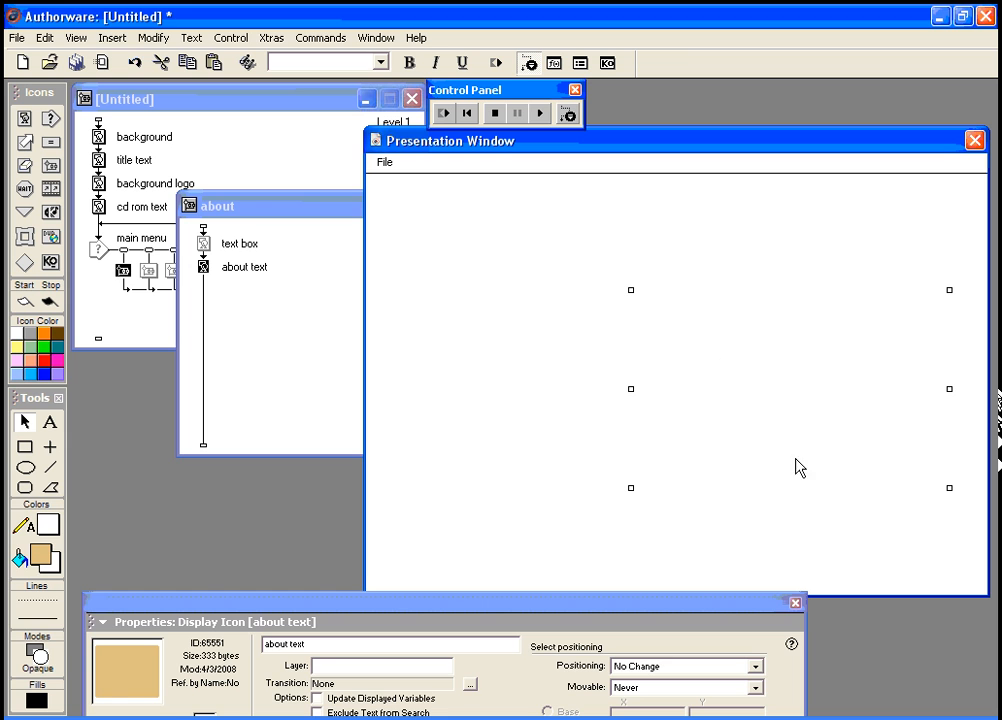
click(203, 243)
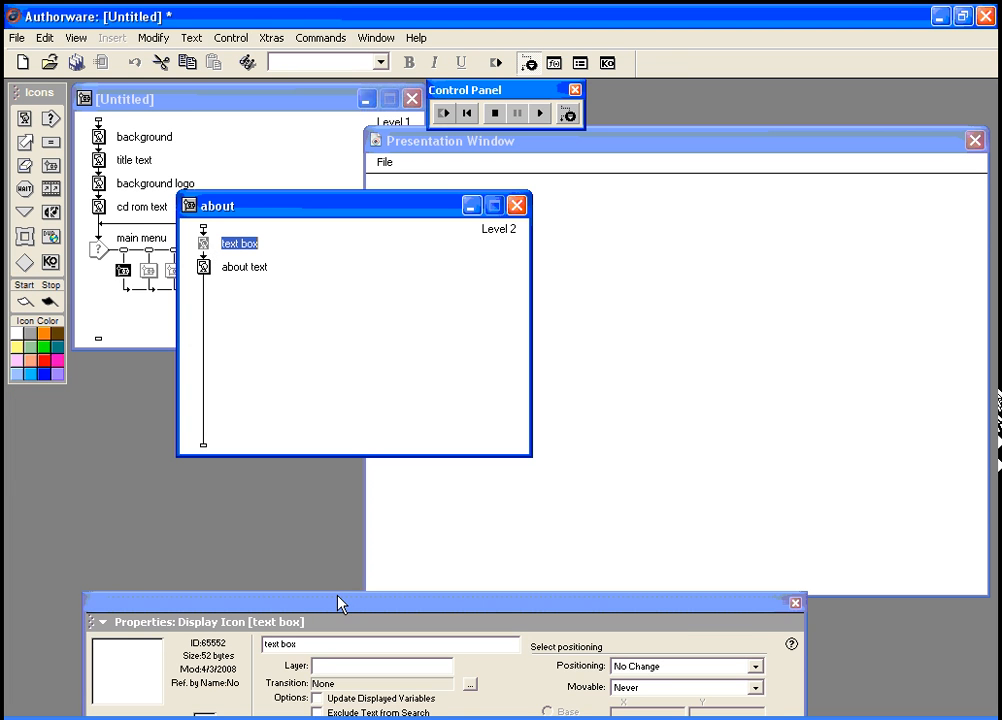
drag(339, 607, 331, 488)
click(204, 635)
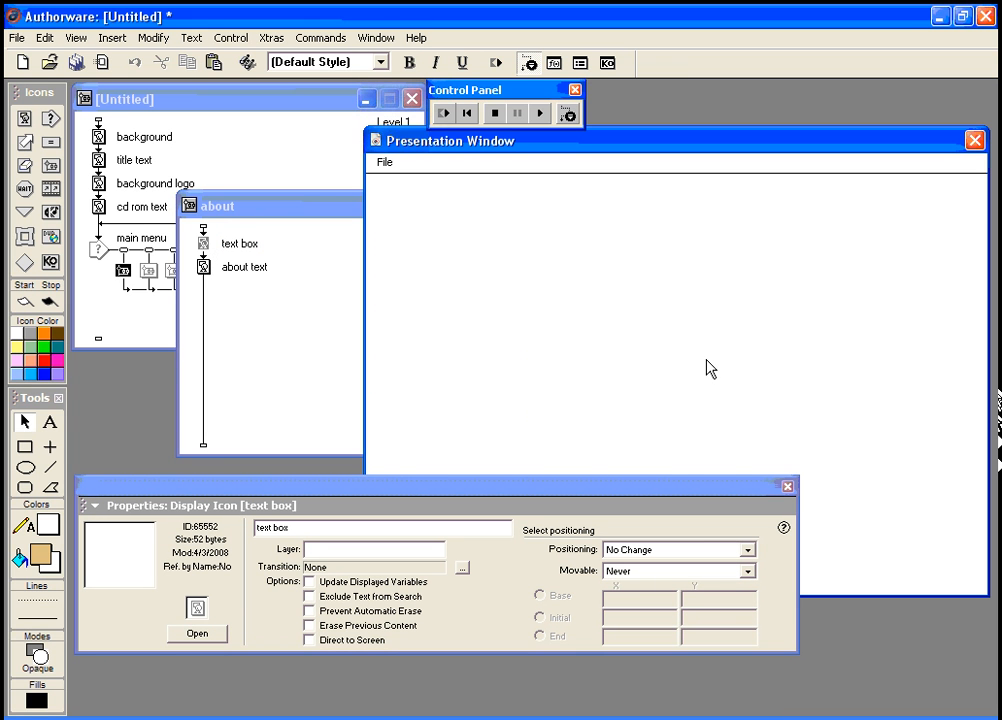
key(ctrl+v)
key(ctrl+r)
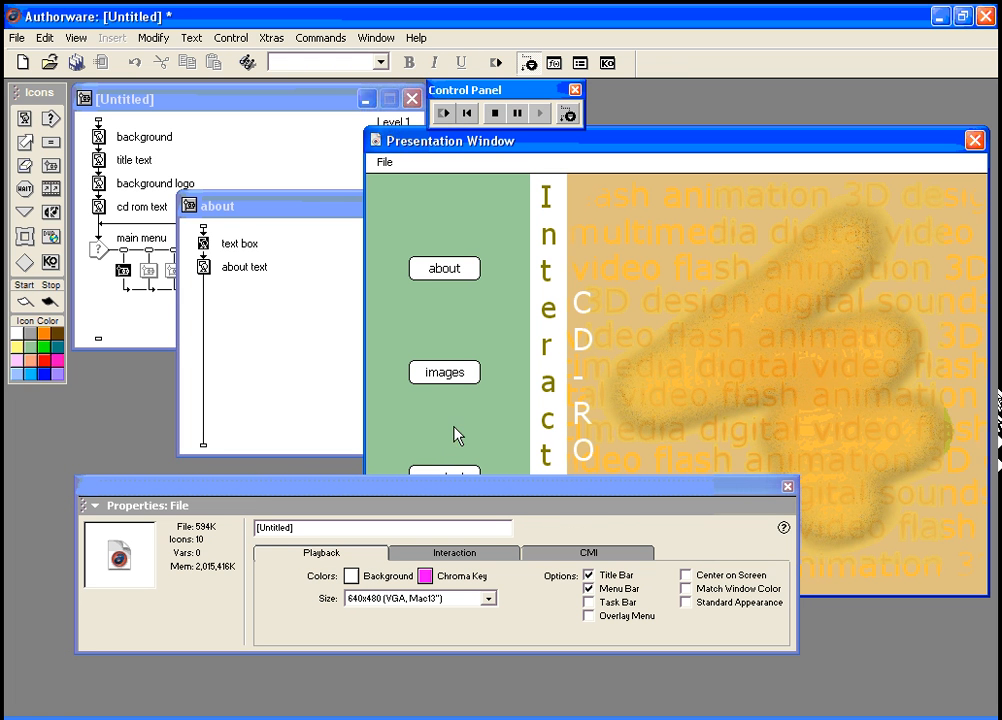
Step: Set the about text display's drawing mode to Transparent
click(432, 276)
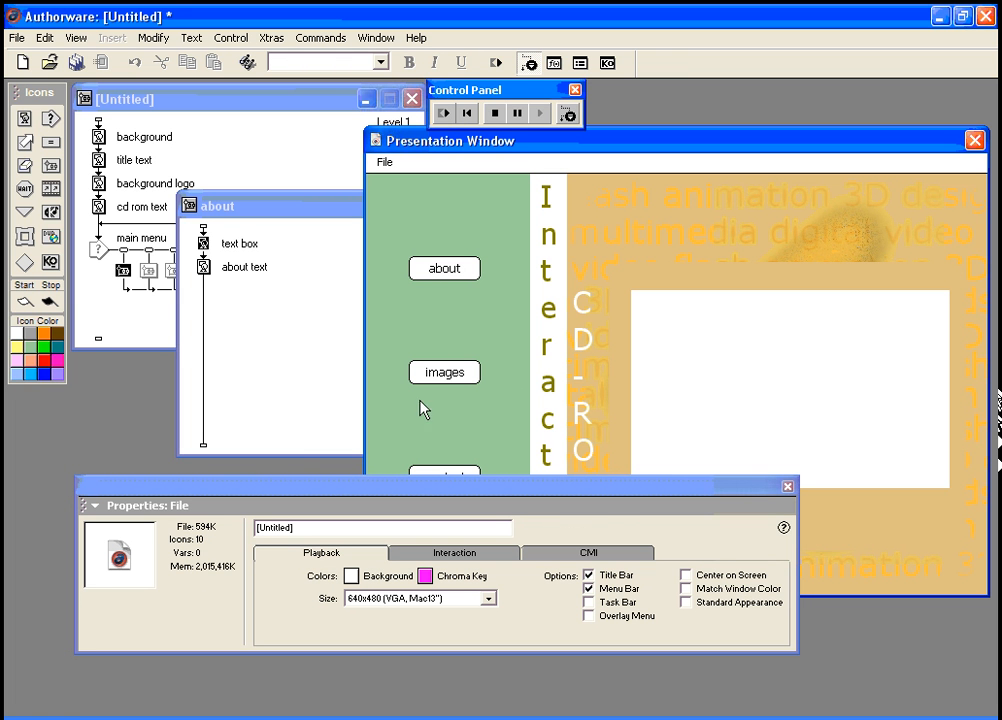
drag(340, 500, 335, 583)
click(205, 270)
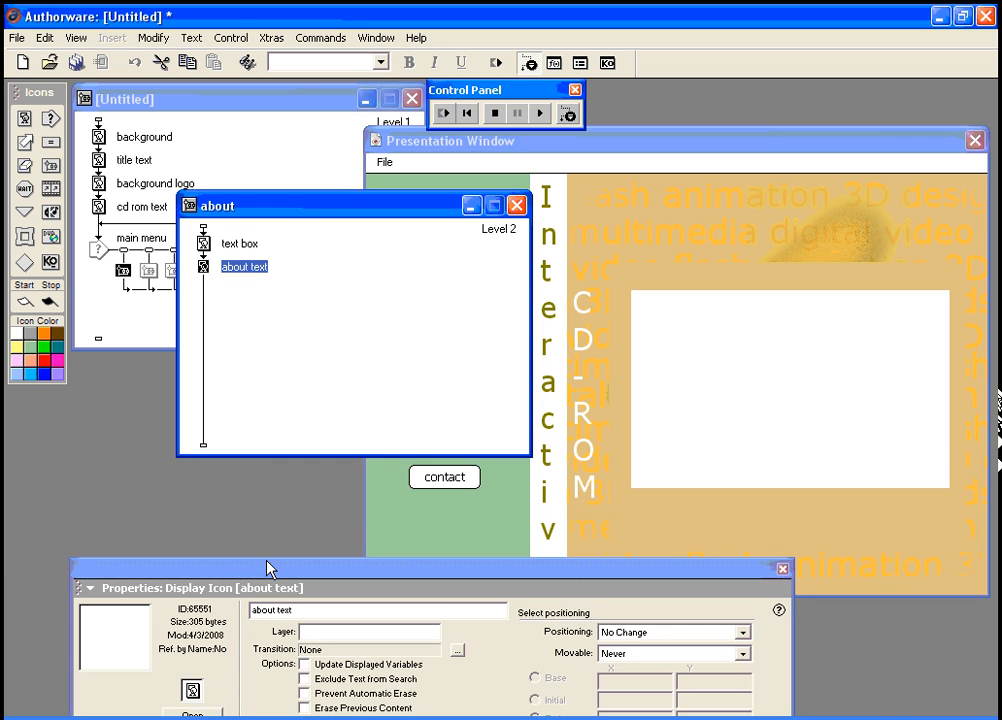
drag(268, 572, 267, 497)
click(195, 642)
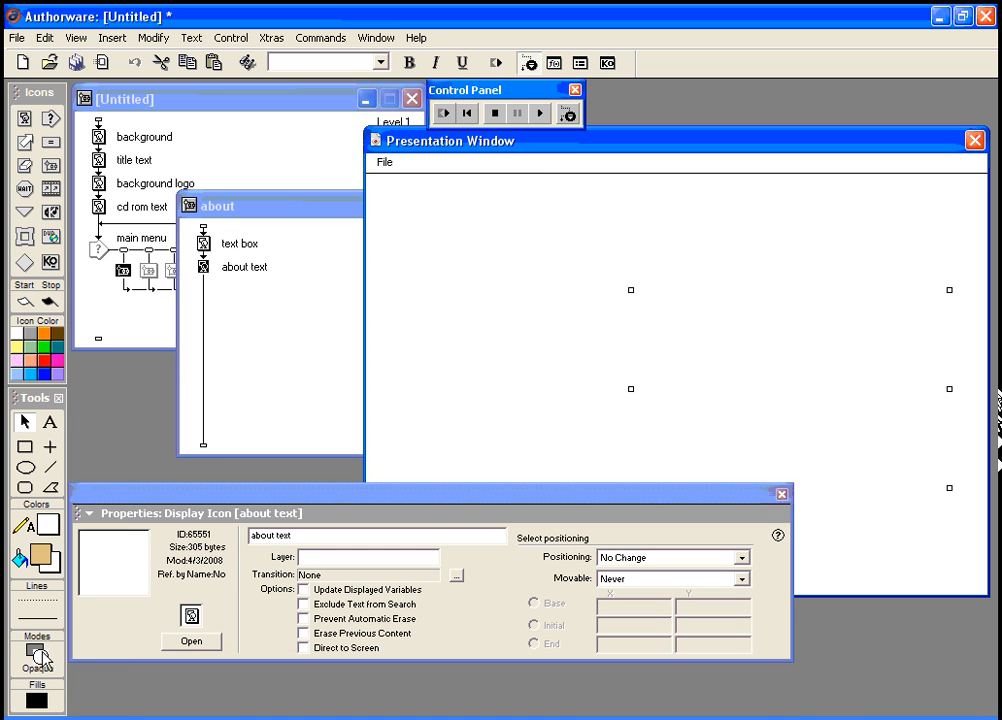
click(37, 655)
click(100, 588)
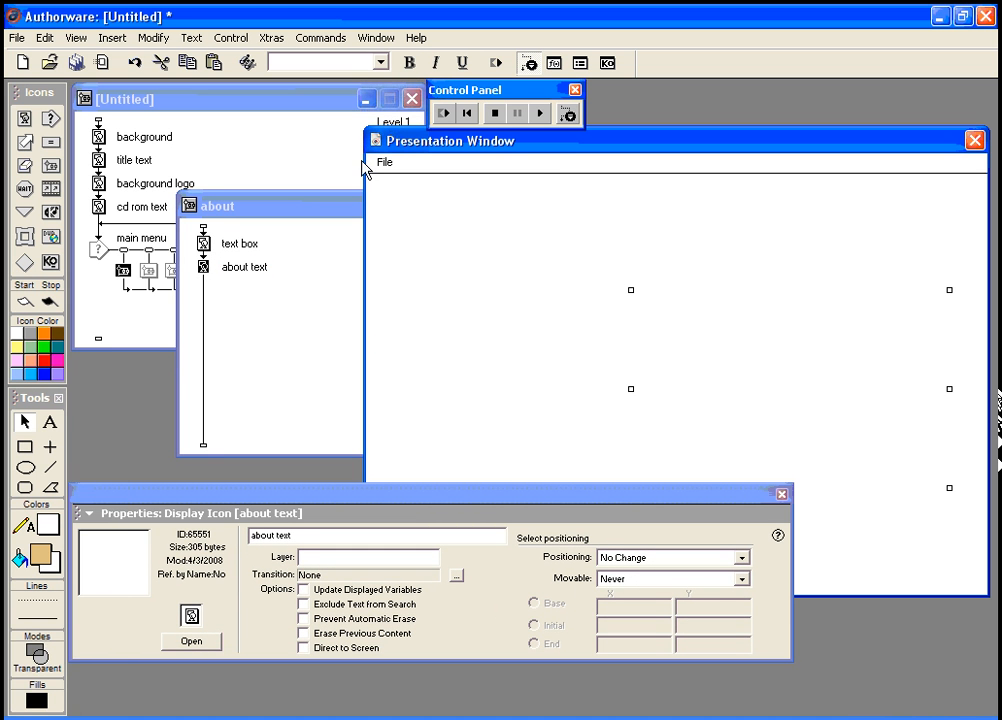
Step: Restart the piece and show the about page to check the white text on tan
key(ctrl+r)
drag(382, 475, 387, 512)
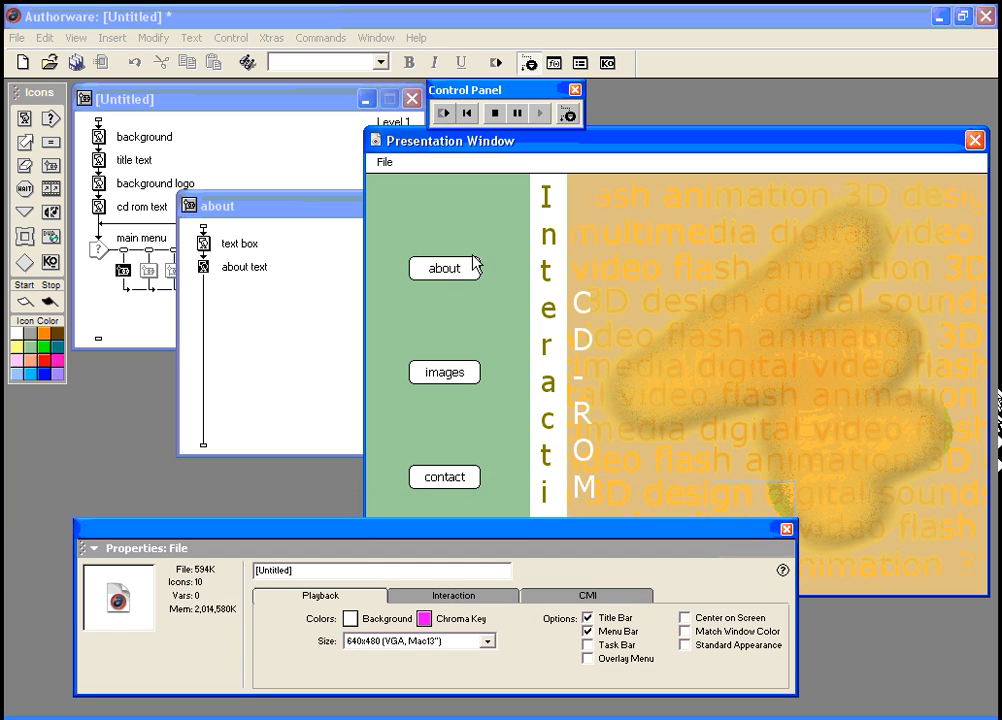
click(452, 272)
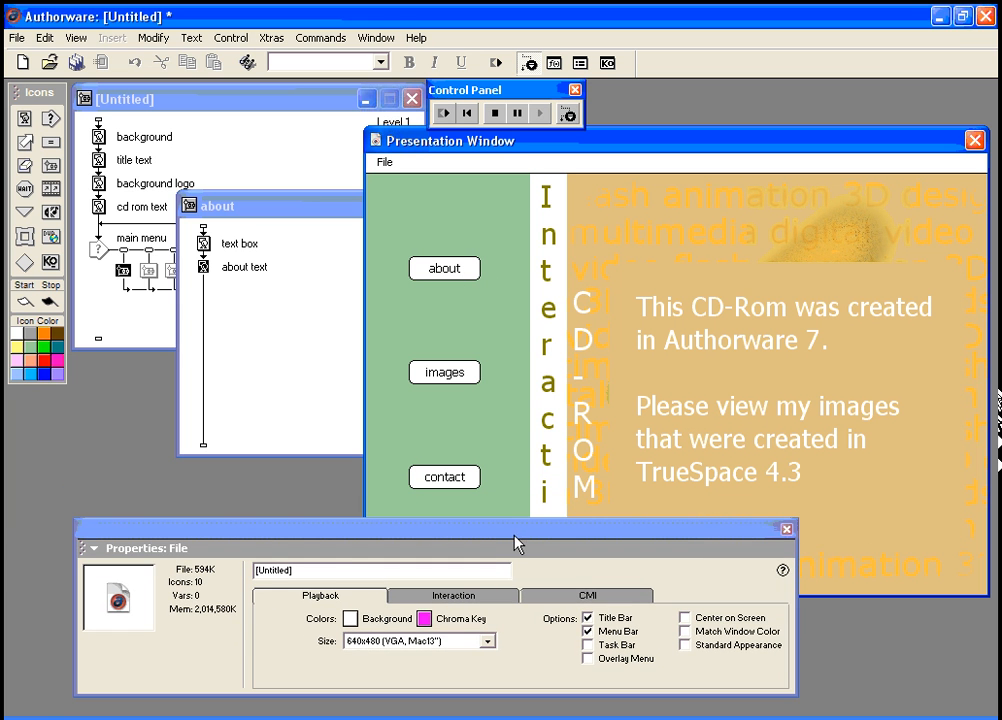
drag(517, 536, 539, 650)
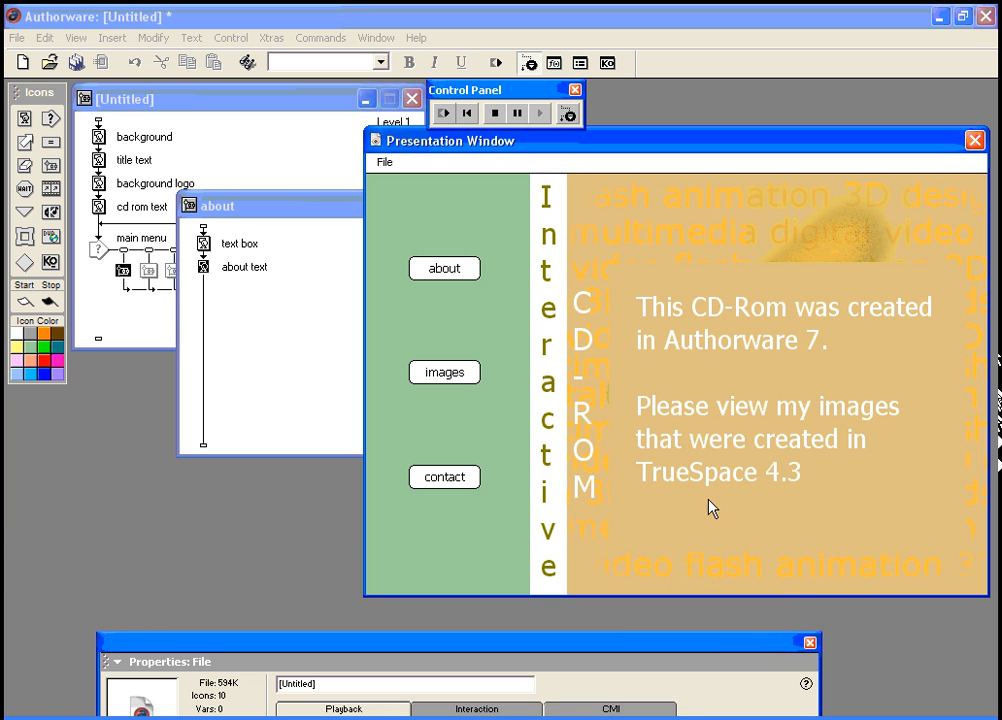
Step: Copy the text box and about text displays from the about map
click(205, 245)
drag(265, 197, 390, 220)
click(174, 270)
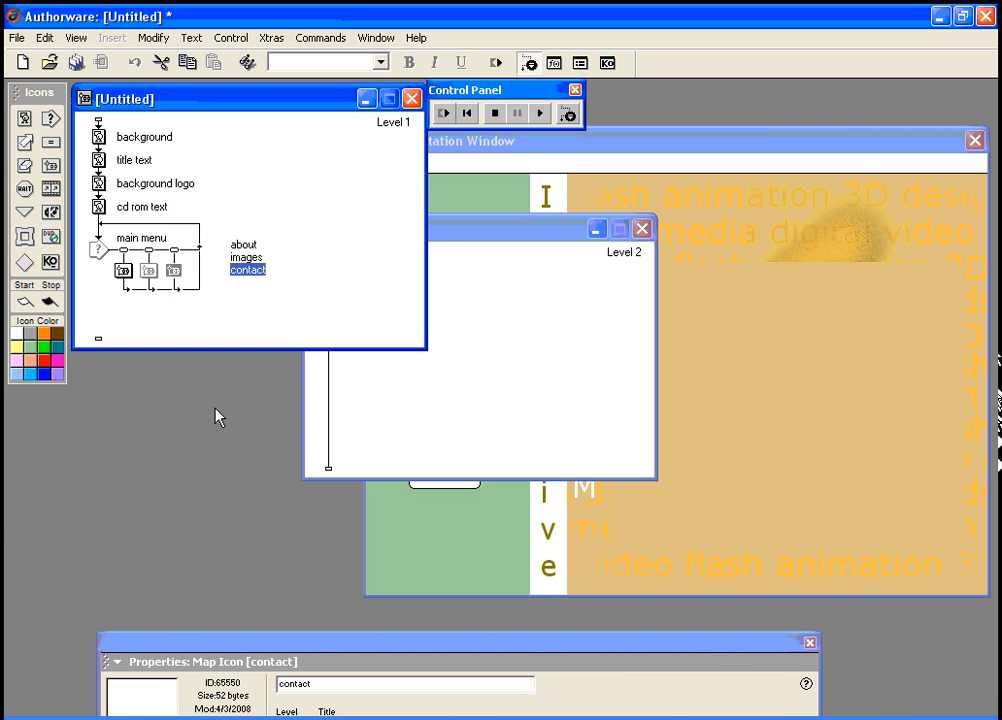
click(470, 235)
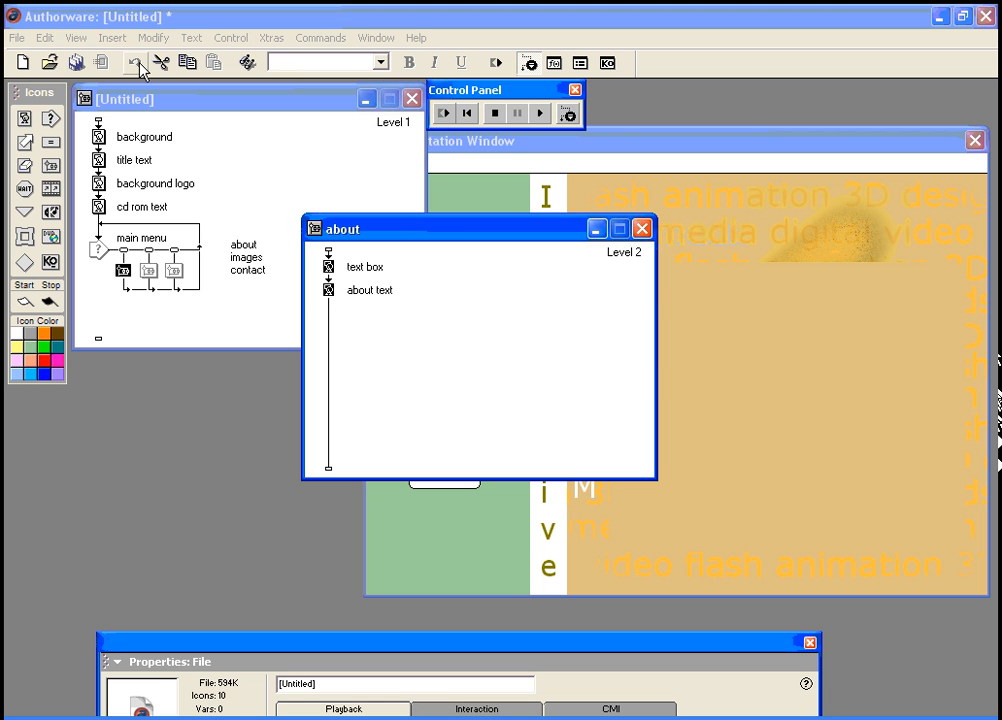
click(180, 63)
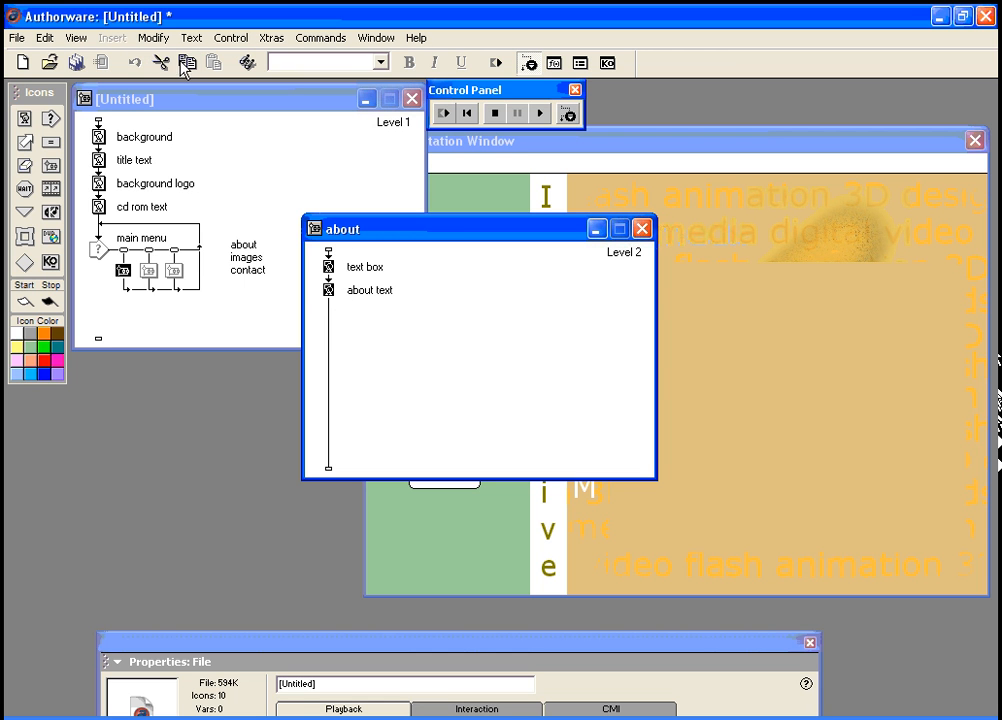
Step: Paste both displays into the contact map and rename the copied text display 'contact text'
click(174, 270)
drag(327, 651, 324, 524)
click(218, 662)
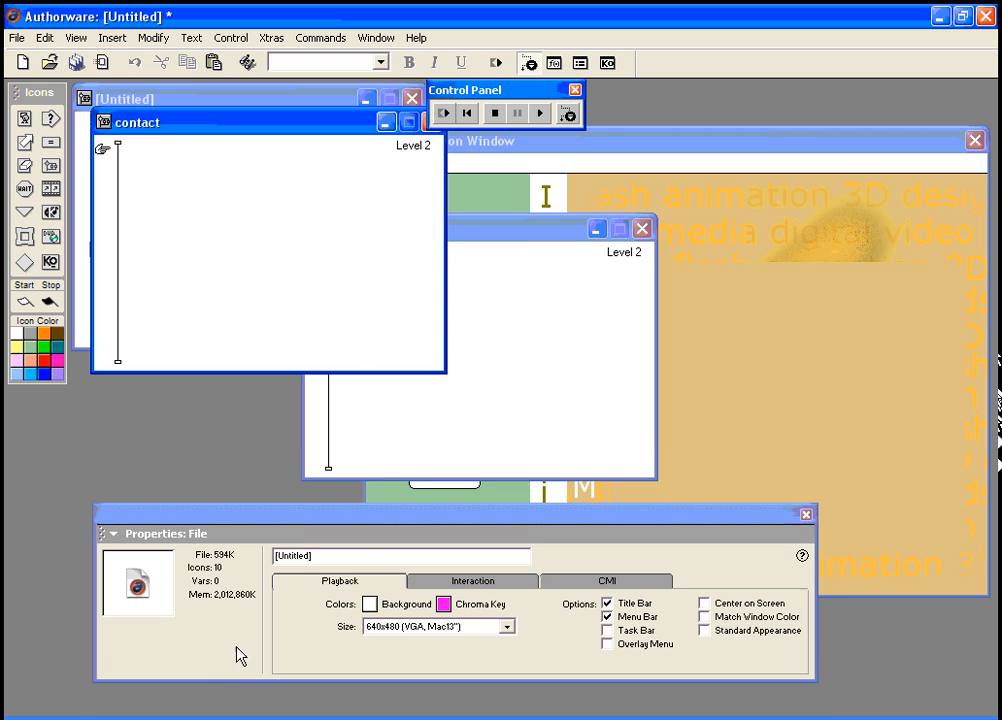
key(ctrl+v)
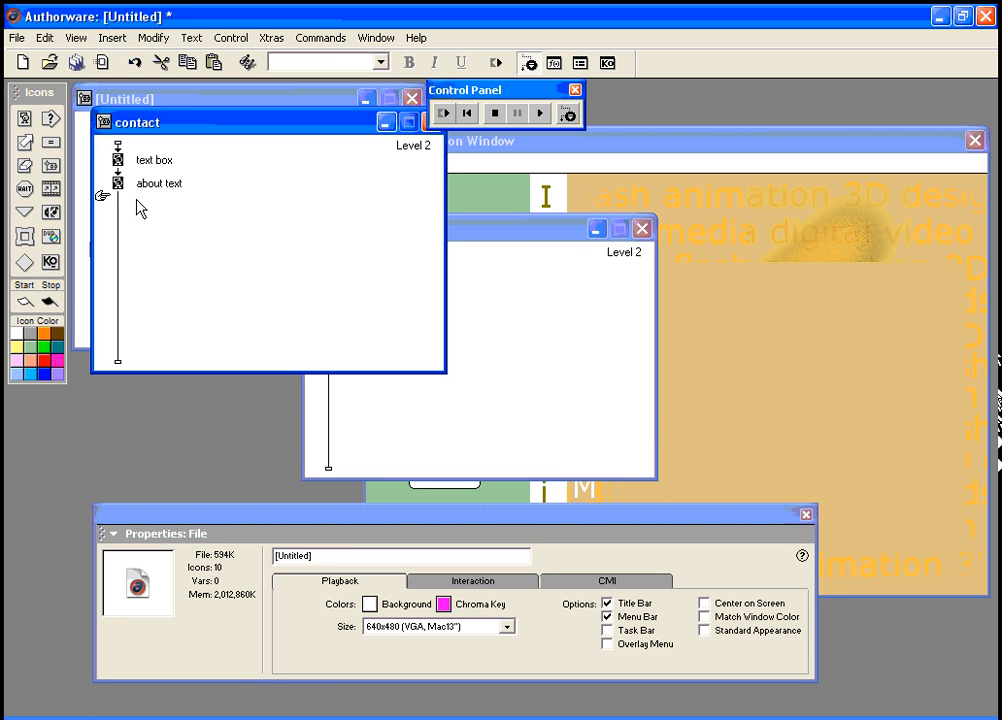
click(149, 184)
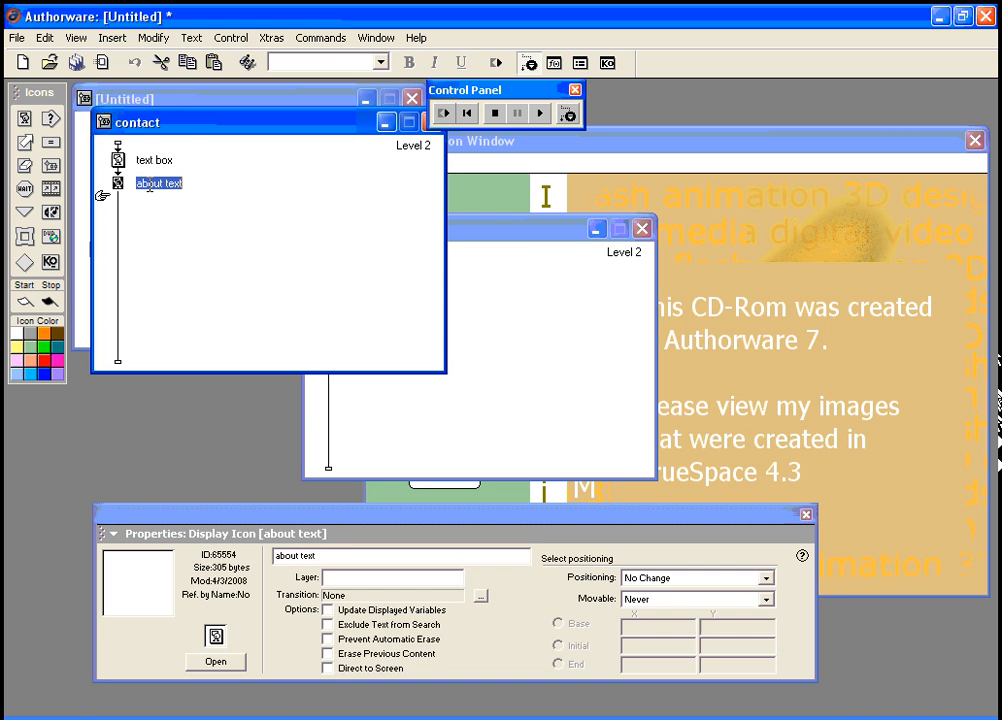
double_click(148, 183)
text(cont)
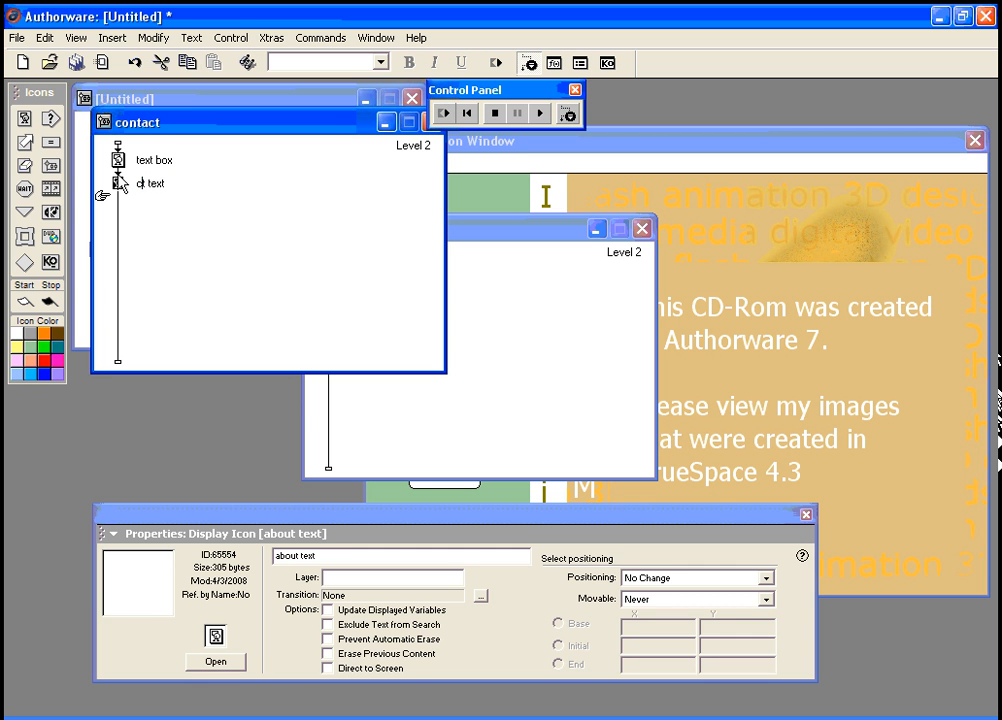
text(act)
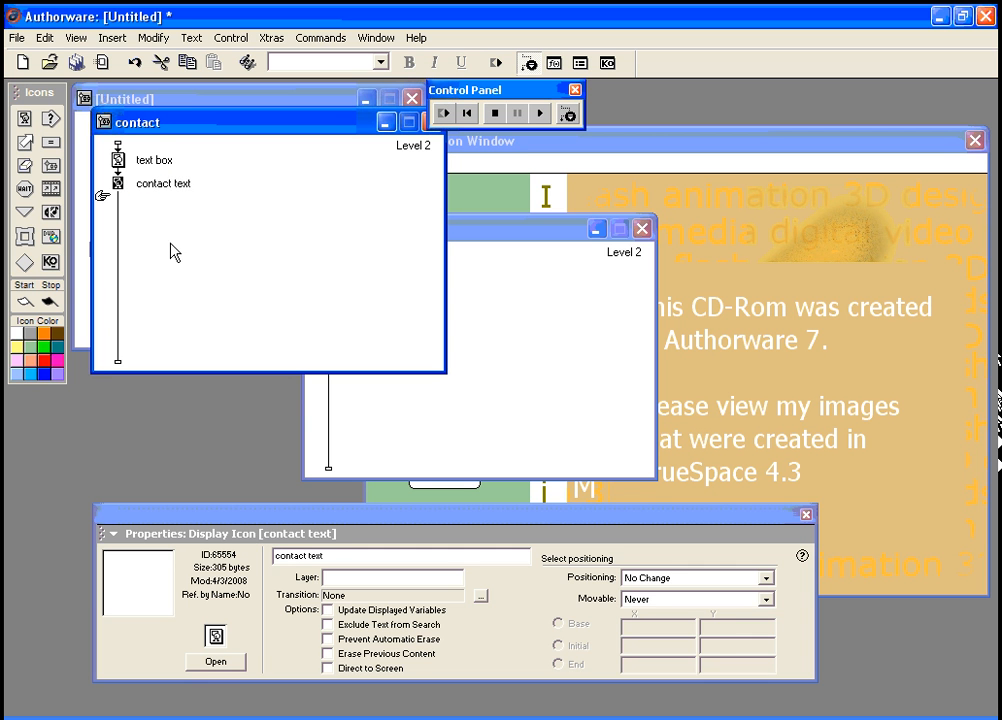
click(183, 263)
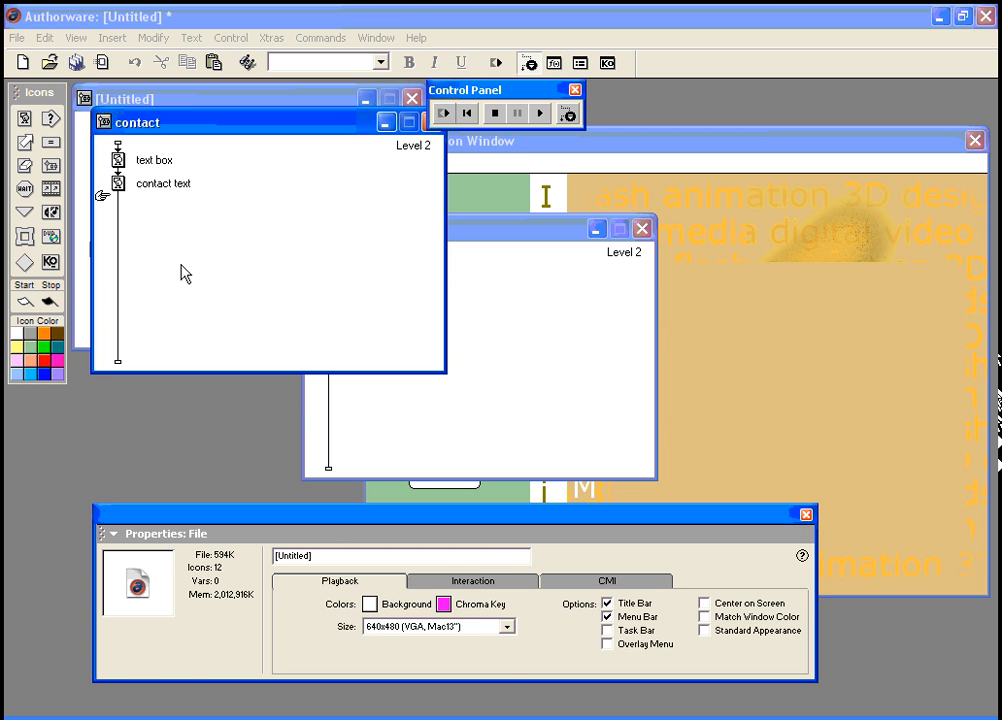
Step: Open the contact text display, set its text colour to black, and pick the Text tool
click(121, 166)
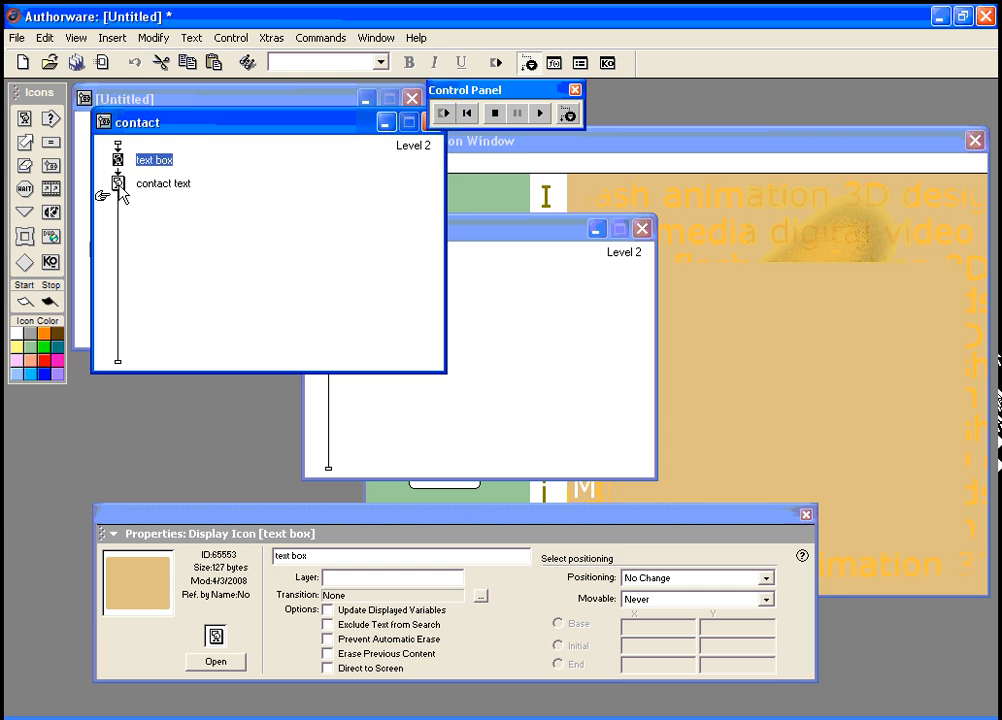
click(118, 183)
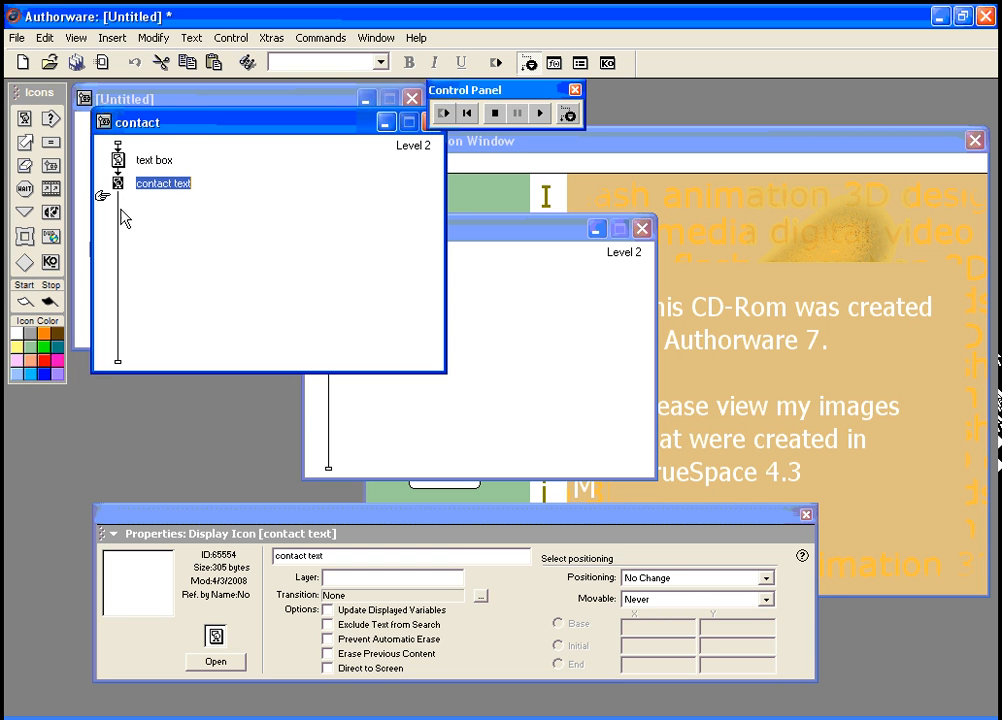
click(216, 662)
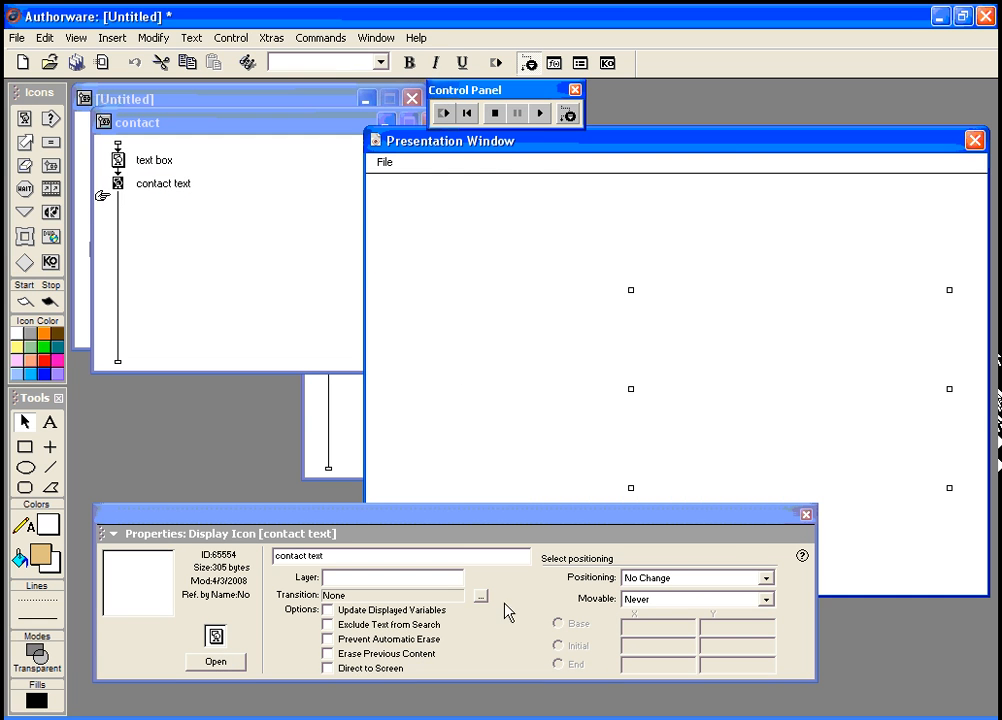
click(46, 522)
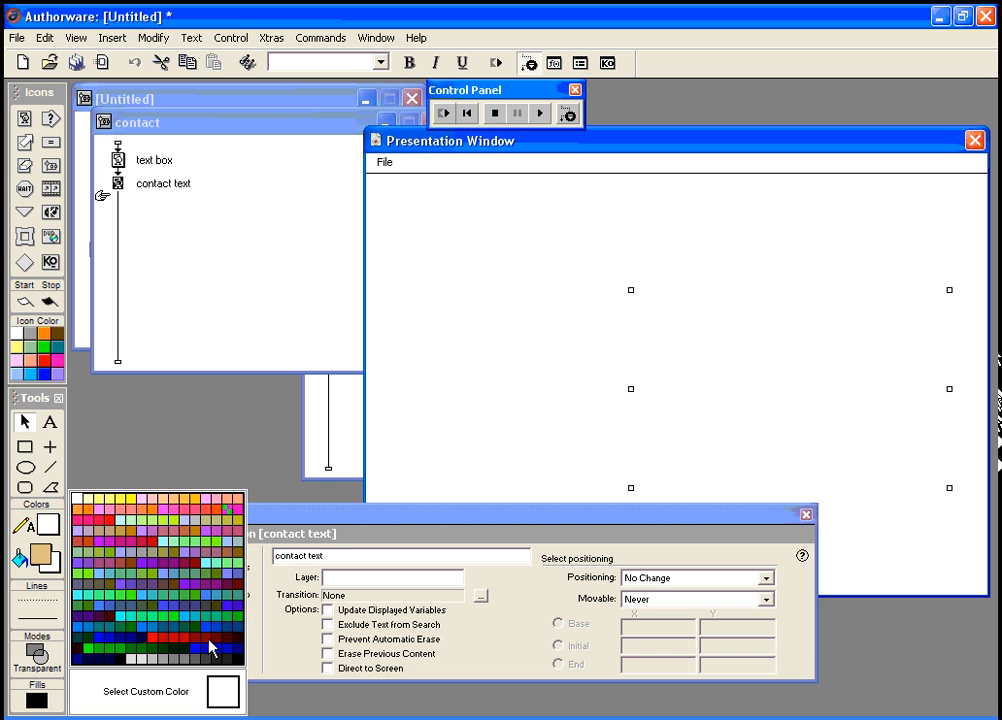
click(238, 661)
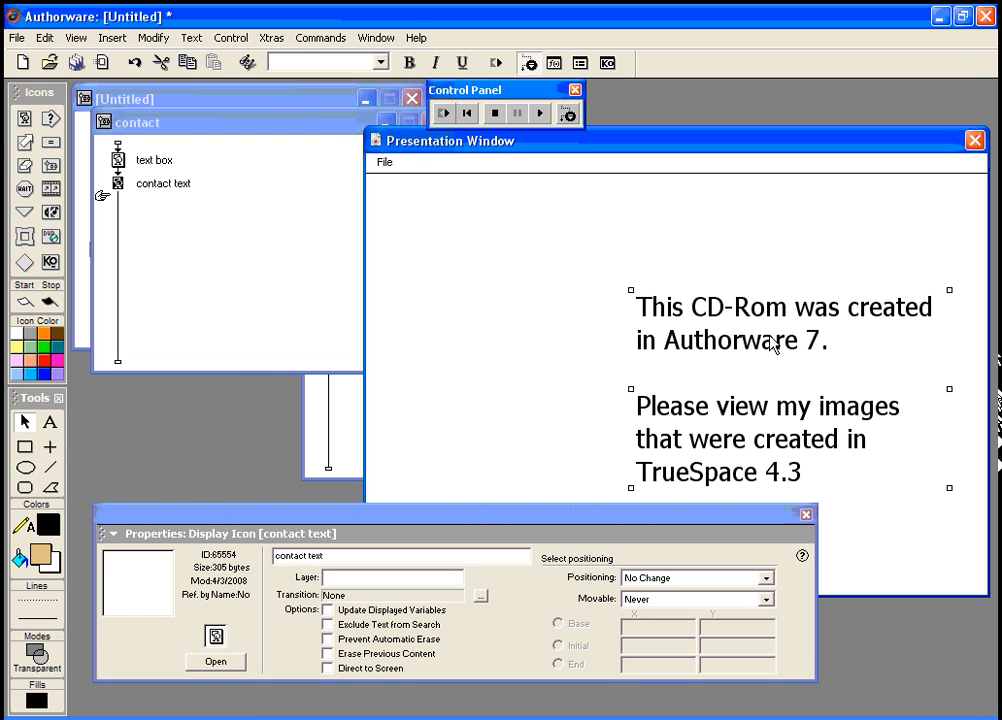
click(48, 422)
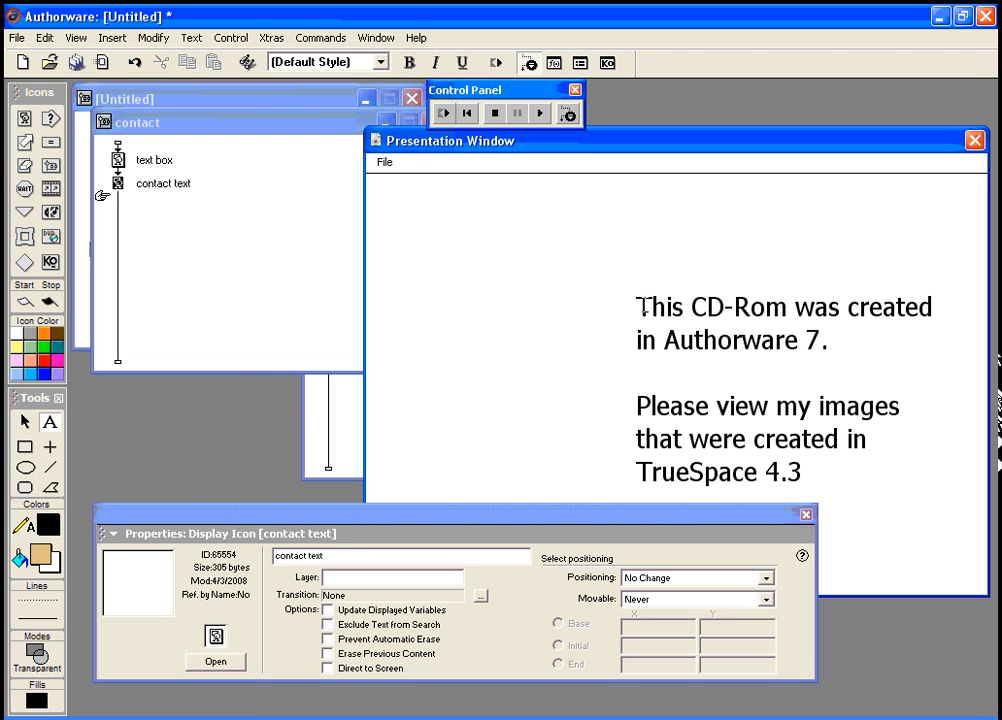
Step: Change the contact text to 'For more information please contact me', then add the author's e-mail and office
drag(638, 305, 826, 342)
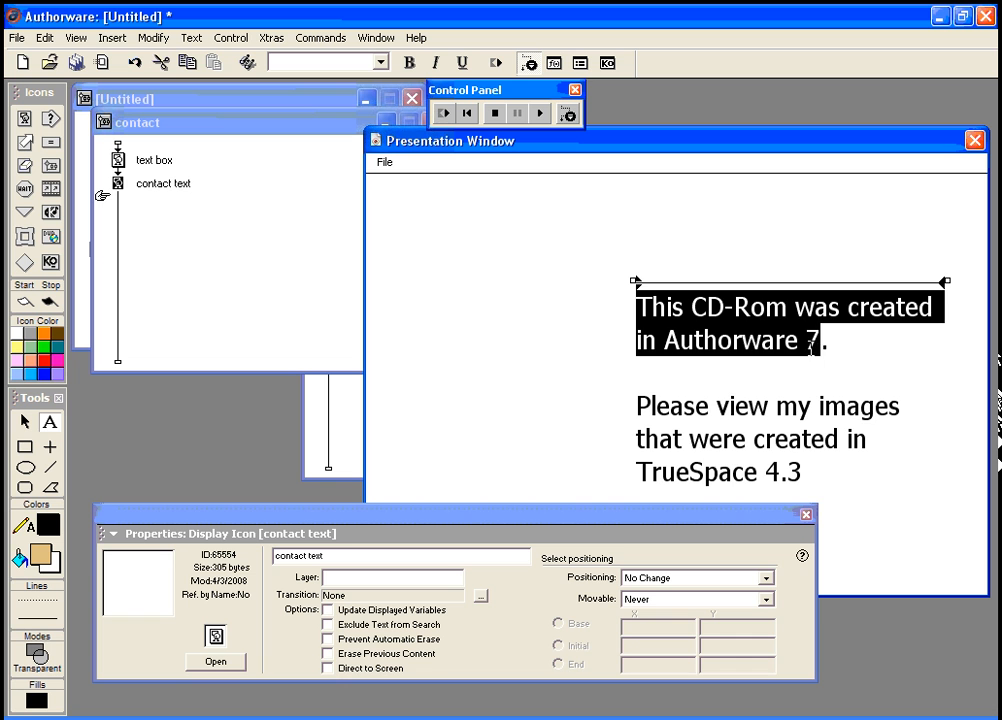
text(For more informa)
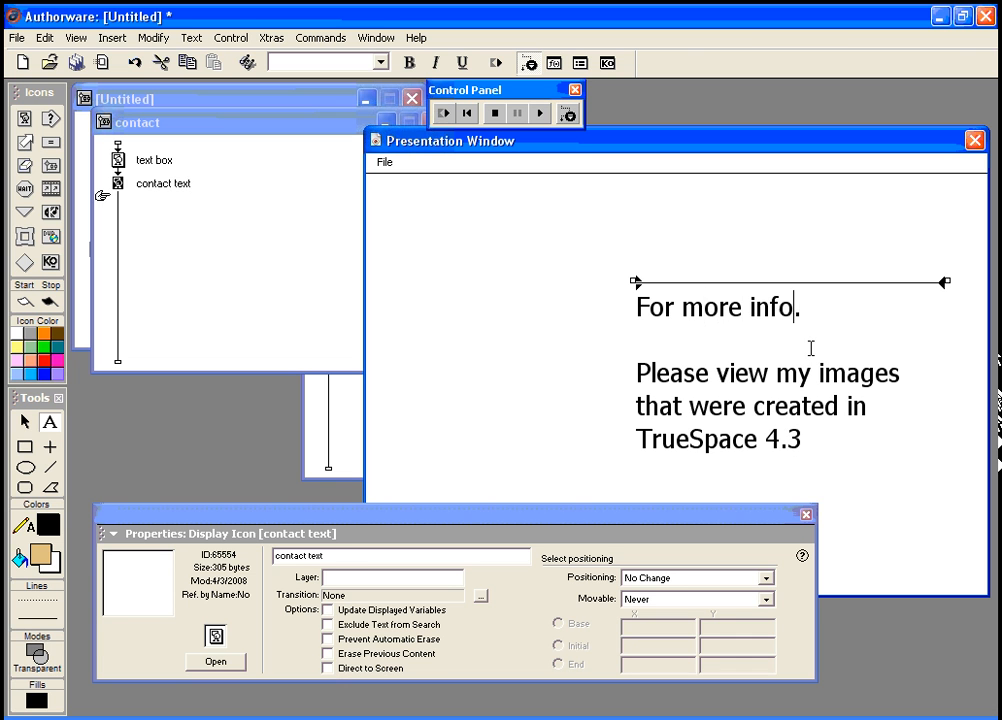
text(tion)
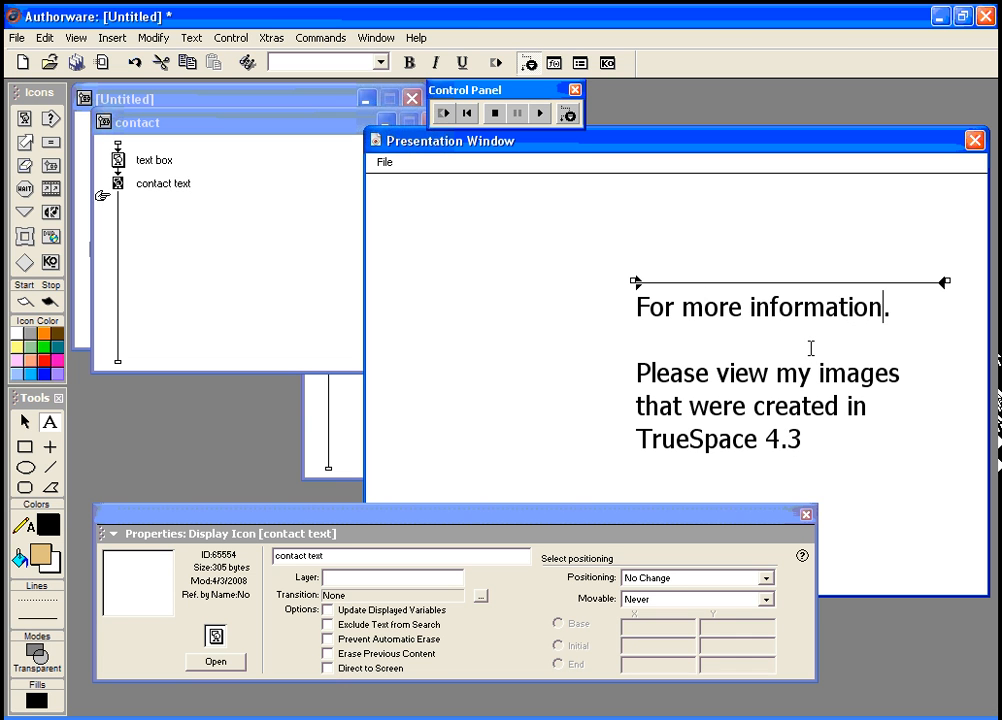
text( please con)
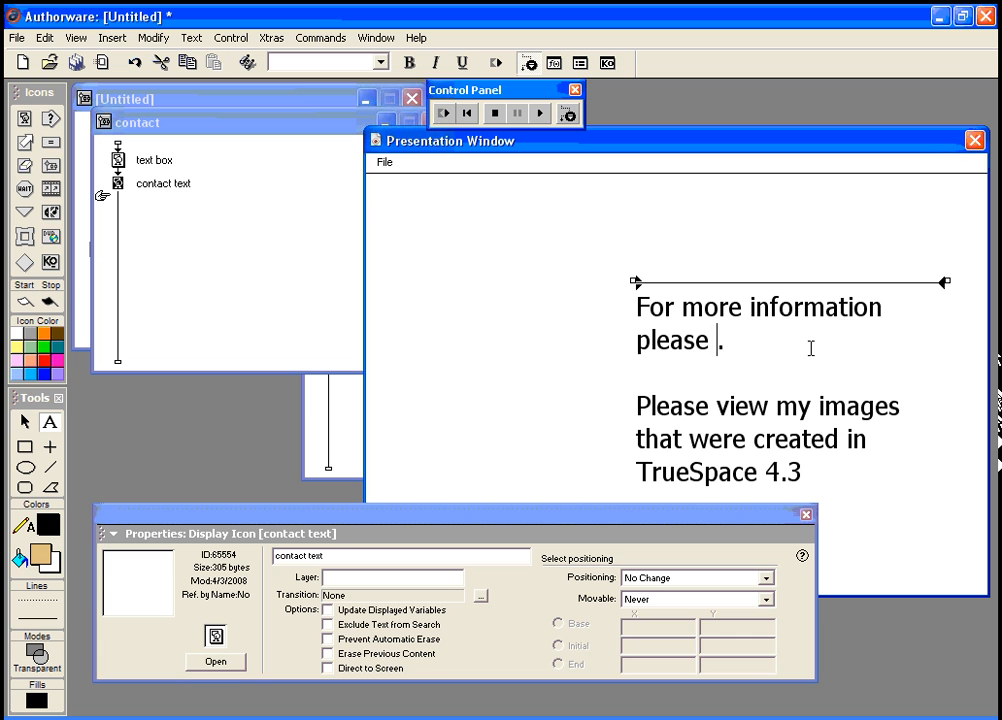
text(tact me:)
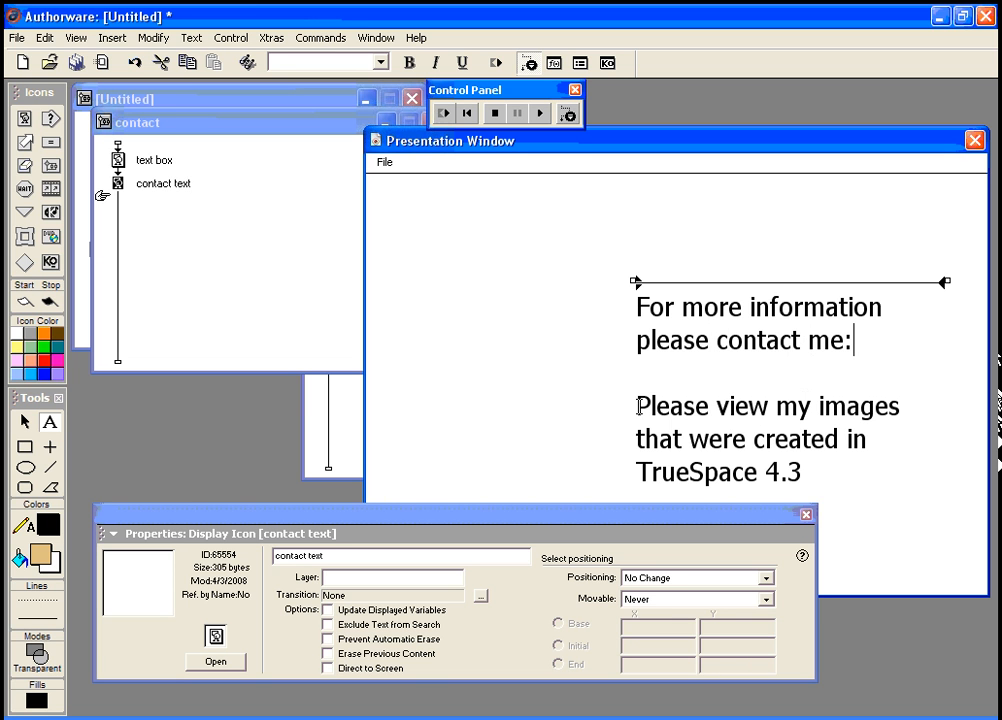
drag(637, 405, 804, 470)
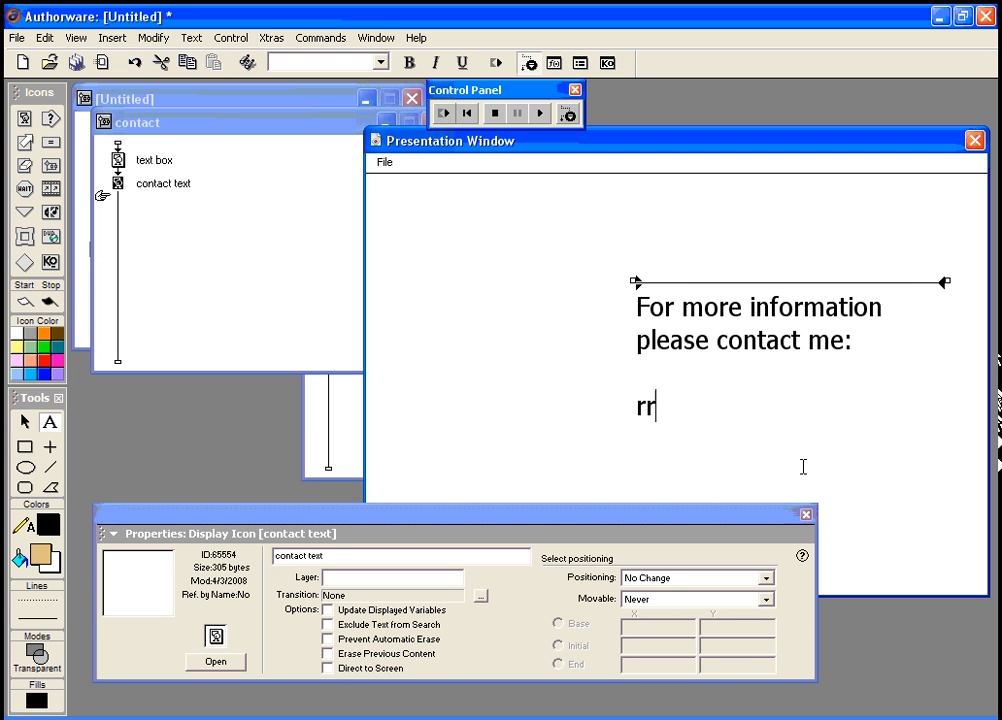
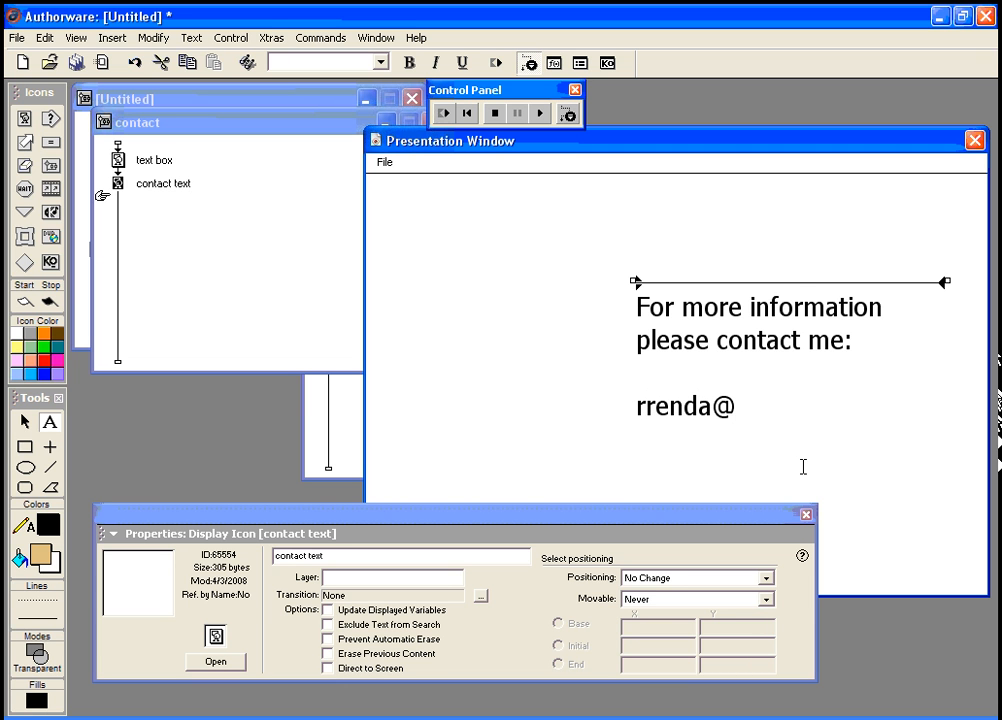
key(Return)
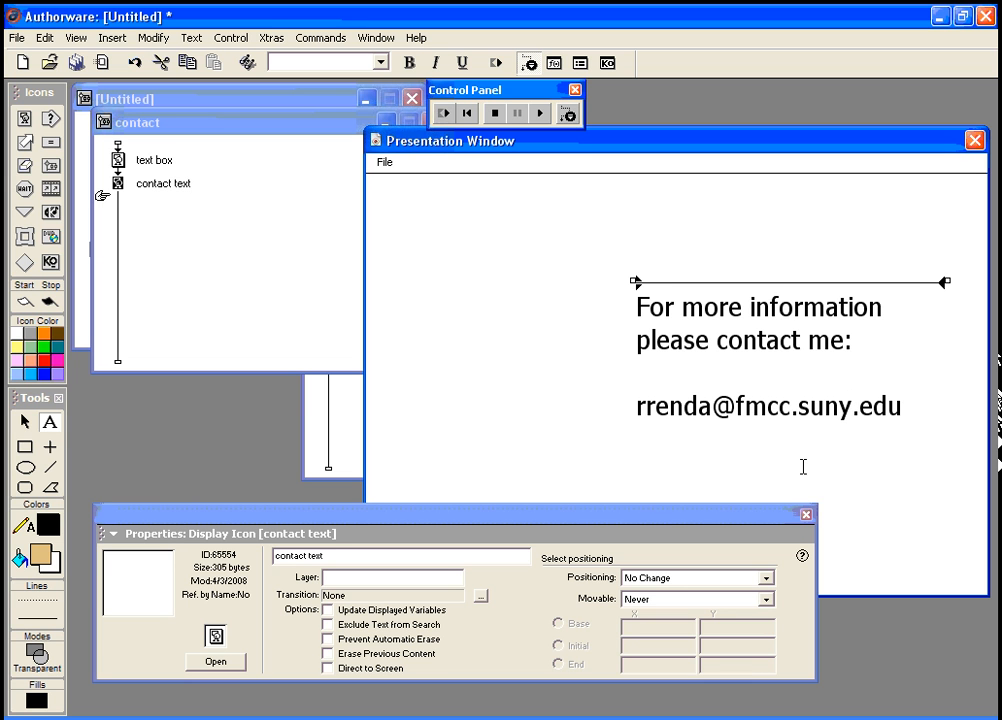
text(C135D)
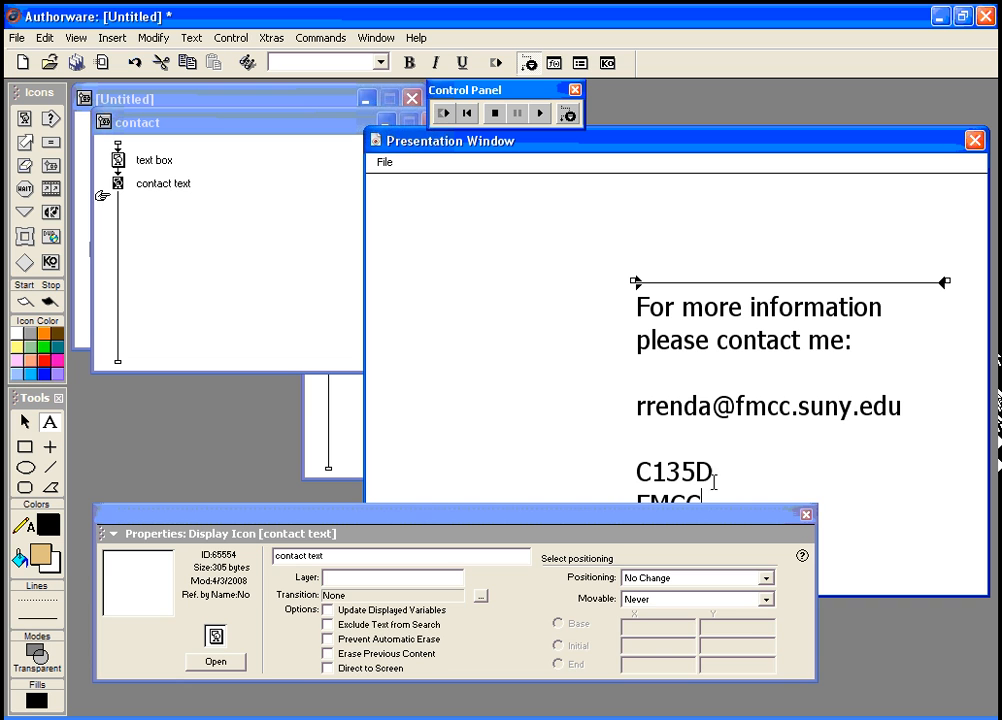
Step: Finish the office address line with the town, state and ZIP code
drag(577, 522, 584, 633)
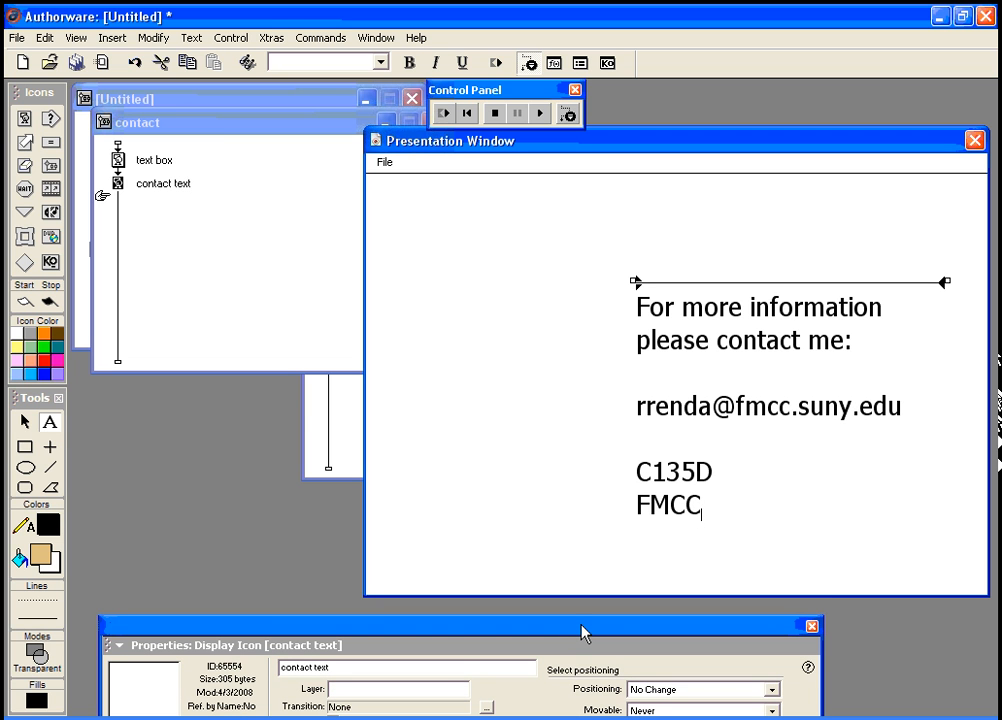
drag(625, 145, 610, 114)
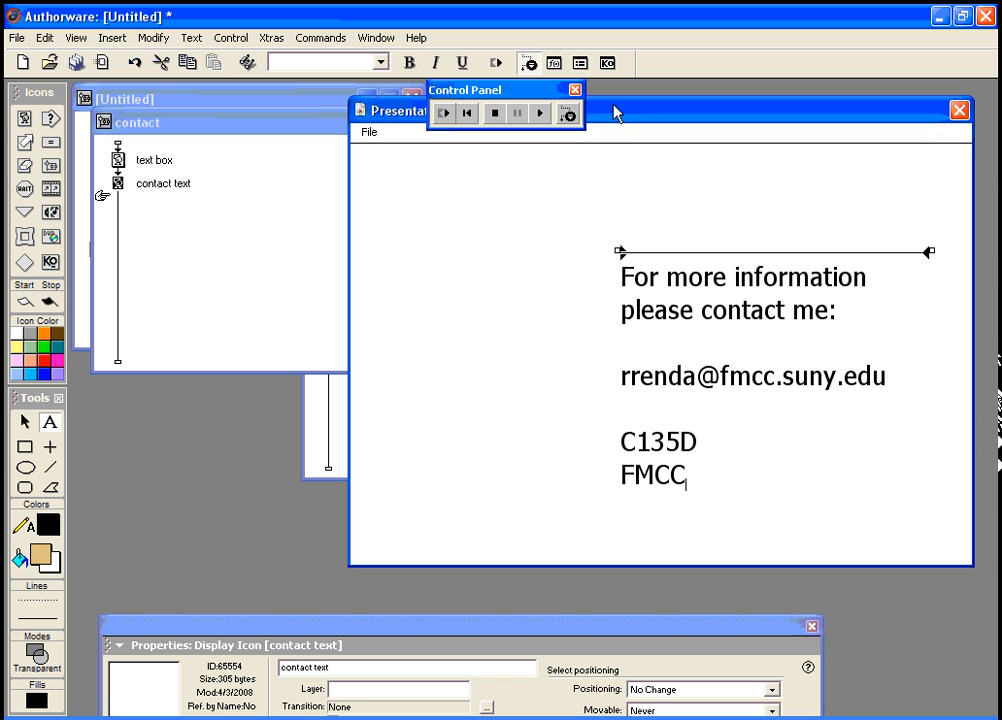
click(690, 474)
key(BackSpace)
key(BackSpace)
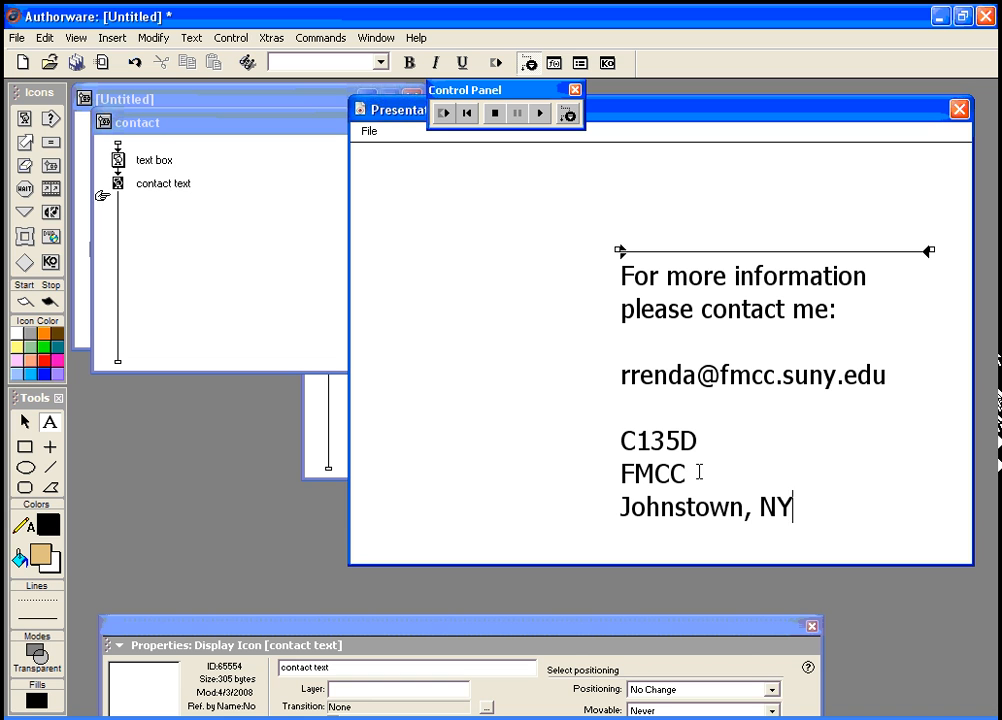
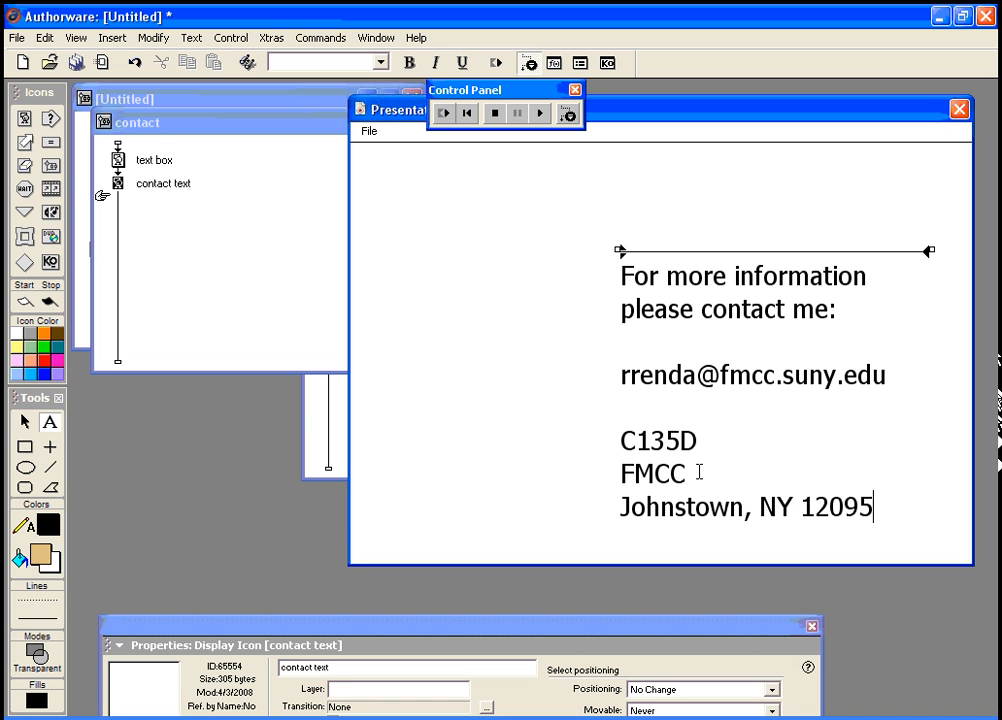
Step: Move the contact text block up slightly, make it white, and restart the piece
click(25, 421)
click(668, 450)
drag(668, 450, 669, 439)
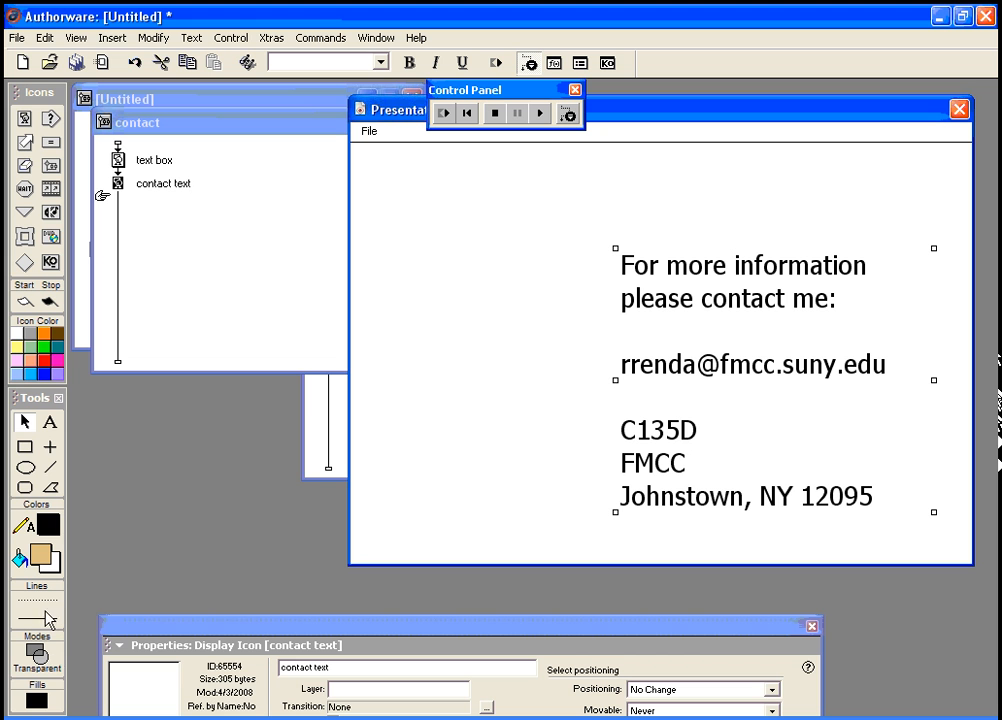
click(45, 524)
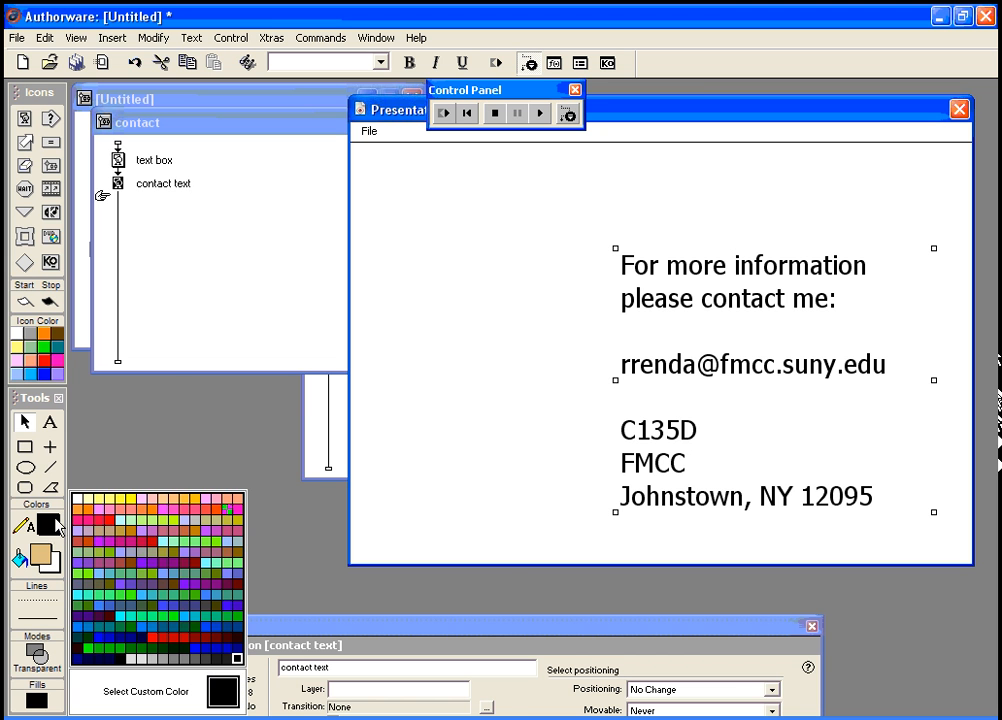
click(80, 505)
click(444, 113)
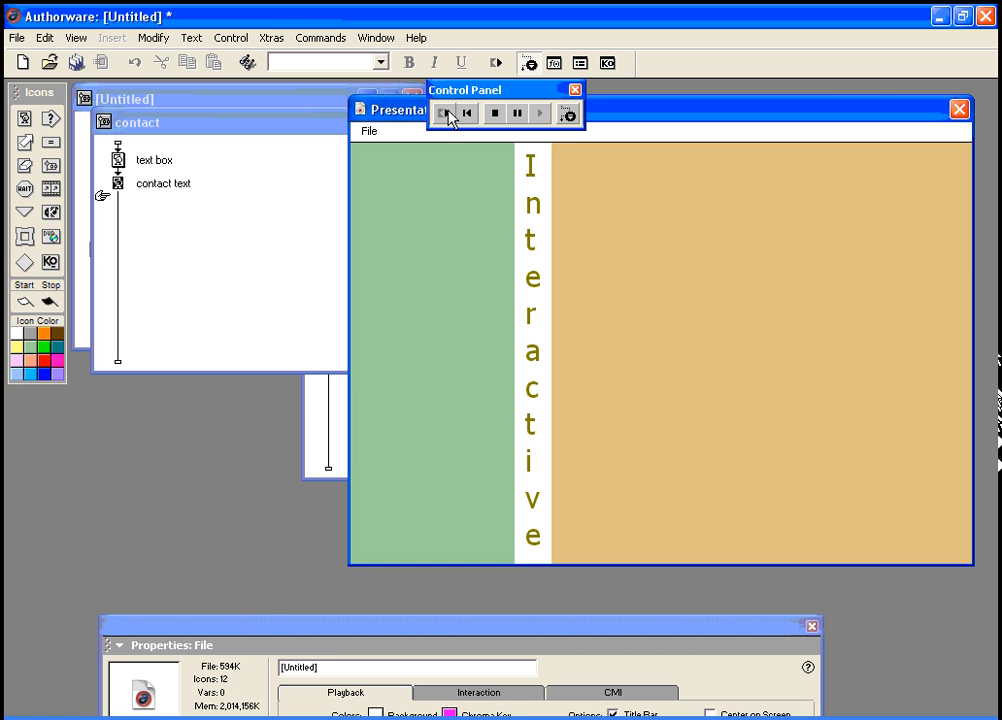
Step: On the running piece's contact screen, nudge the contact text block slightly with the arrow keys
click(432, 243)
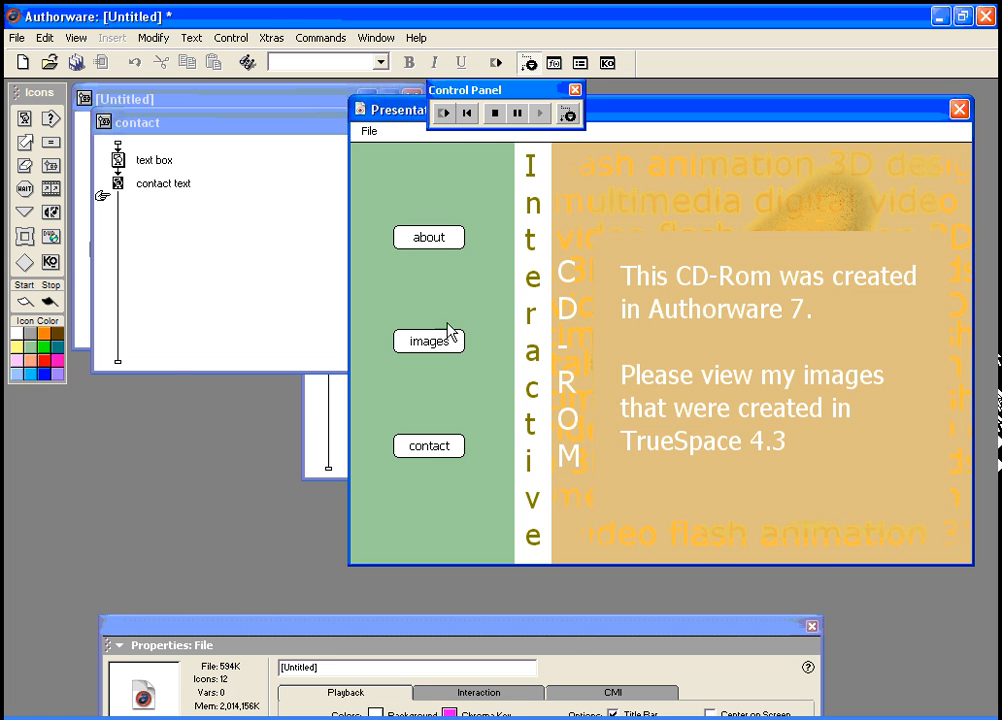
click(446, 450)
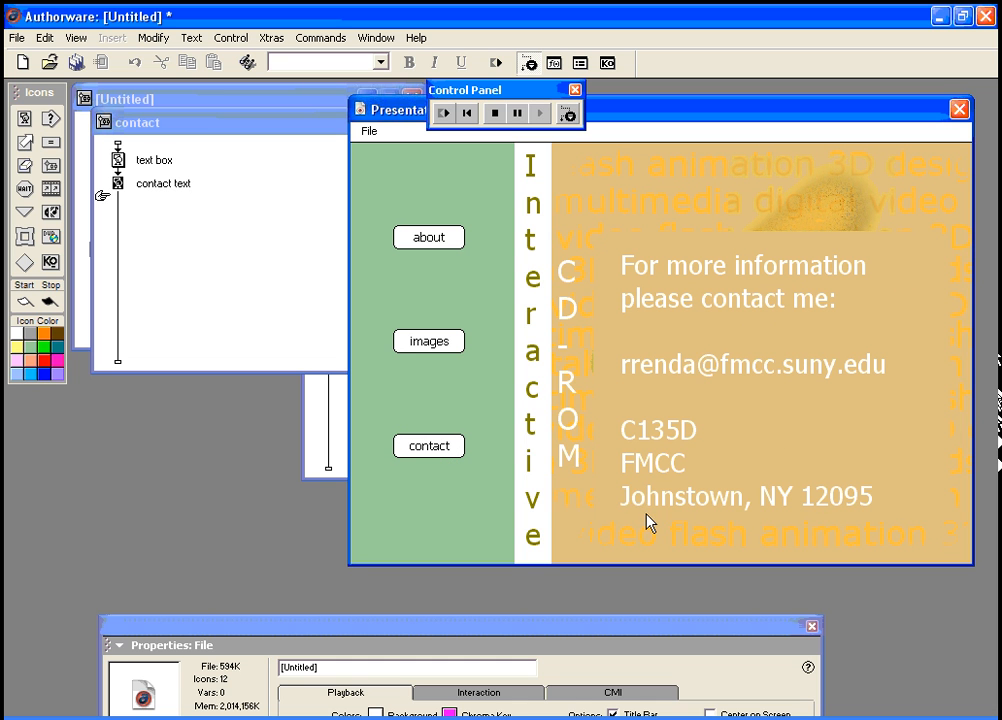
click(676, 312)
key(Right)
key(Right)
key(Right)
key(Right)
key(Right)
key(Right)
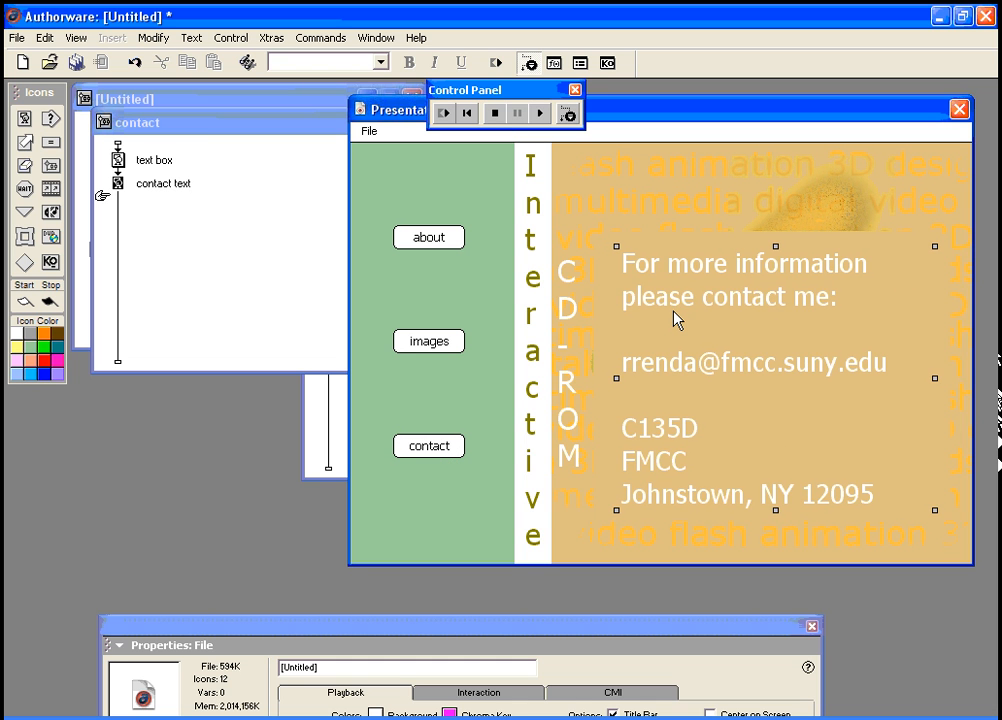
key(Up)
key(Up)
key(Down)
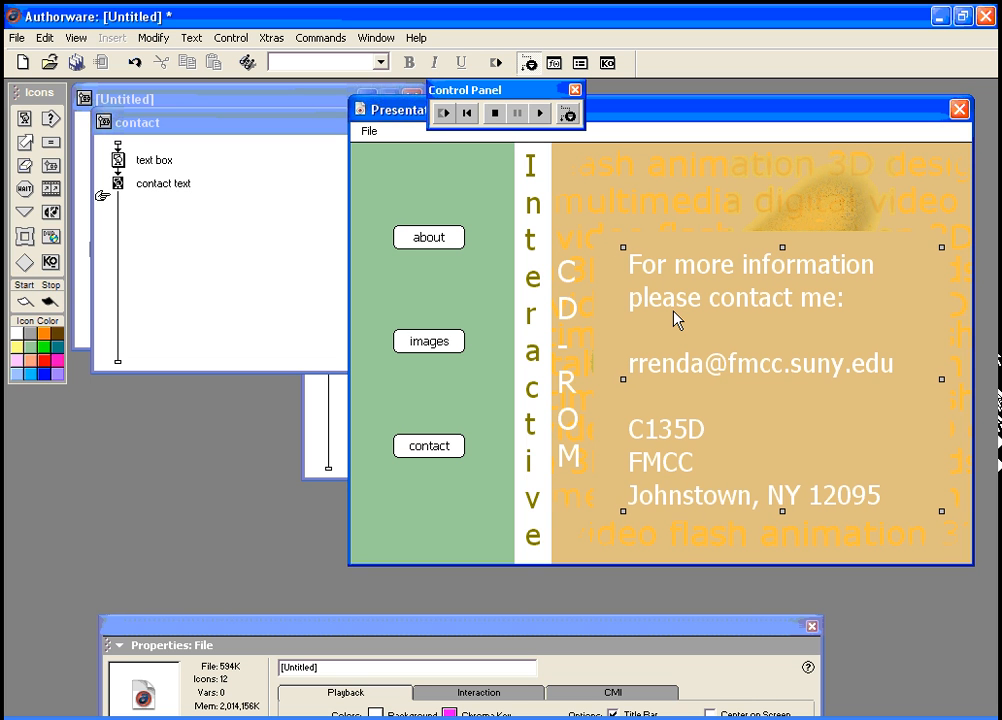
Step: Restart and check the about and contact screens, then rearrange the properties panel and contact map window
click(447, 116)
click(430, 237)
click(441, 446)
drag(371, 633, 374, 485)
drag(220, 127, 224, 259)
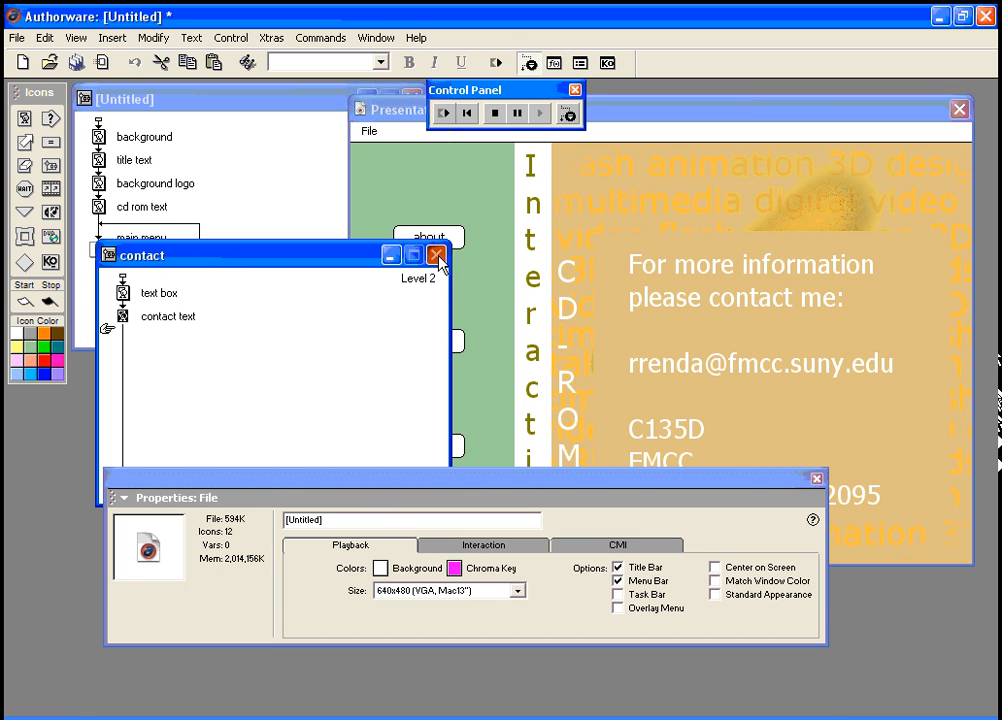
Step: Close the contact map's flowline and open the images map's flowline from its Properties panel
click(437, 255)
click(148, 270)
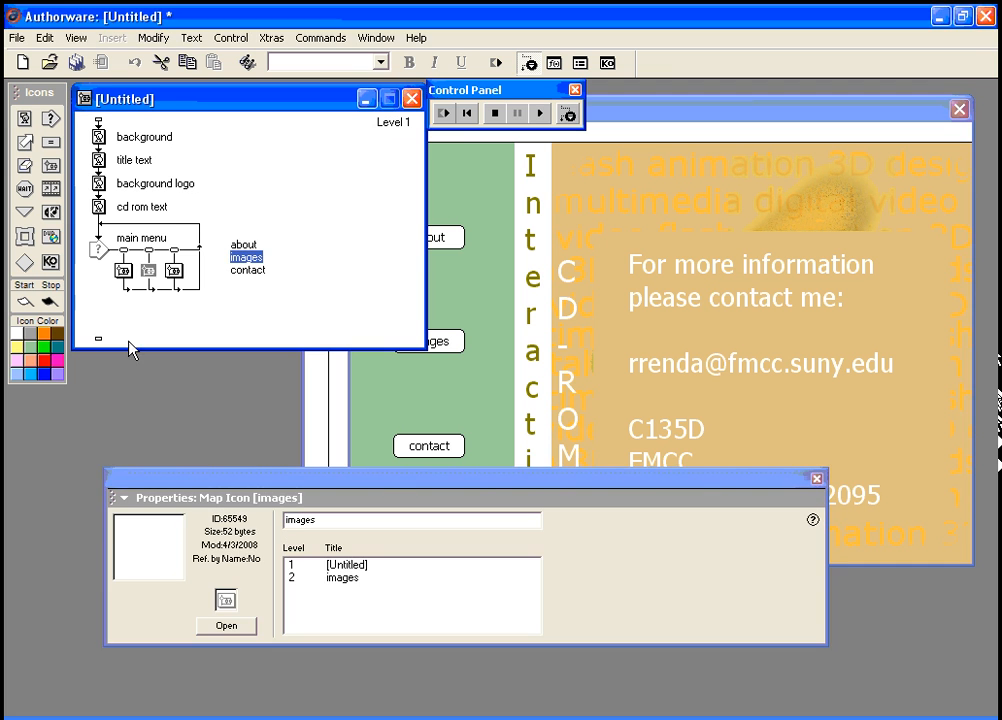
click(253, 485)
drag(253, 485, 293, 508)
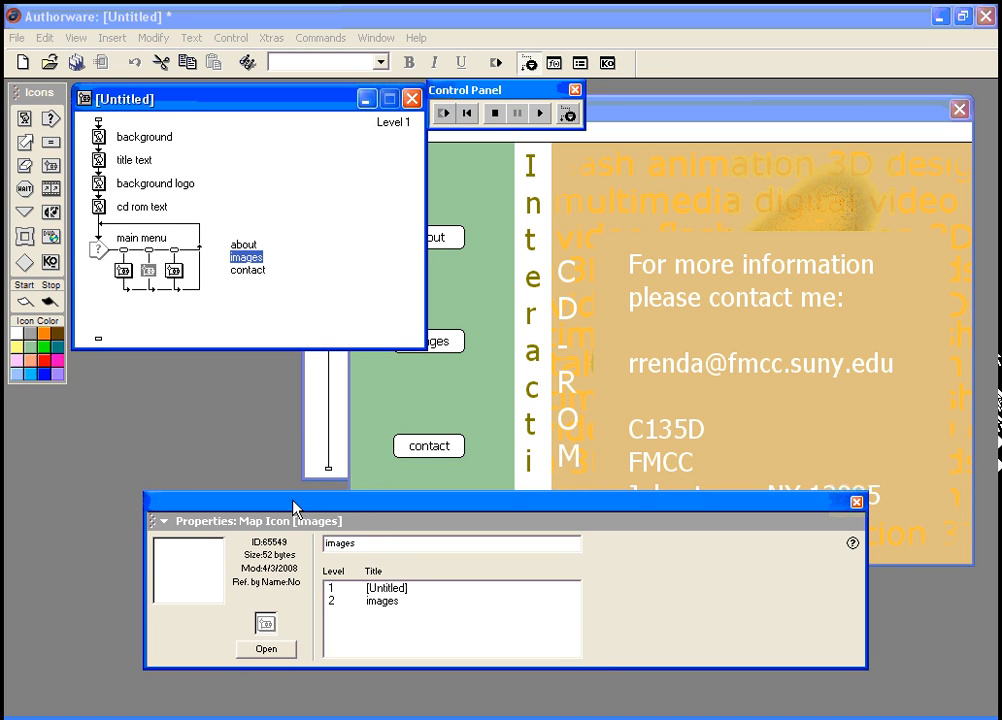
click(265, 651)
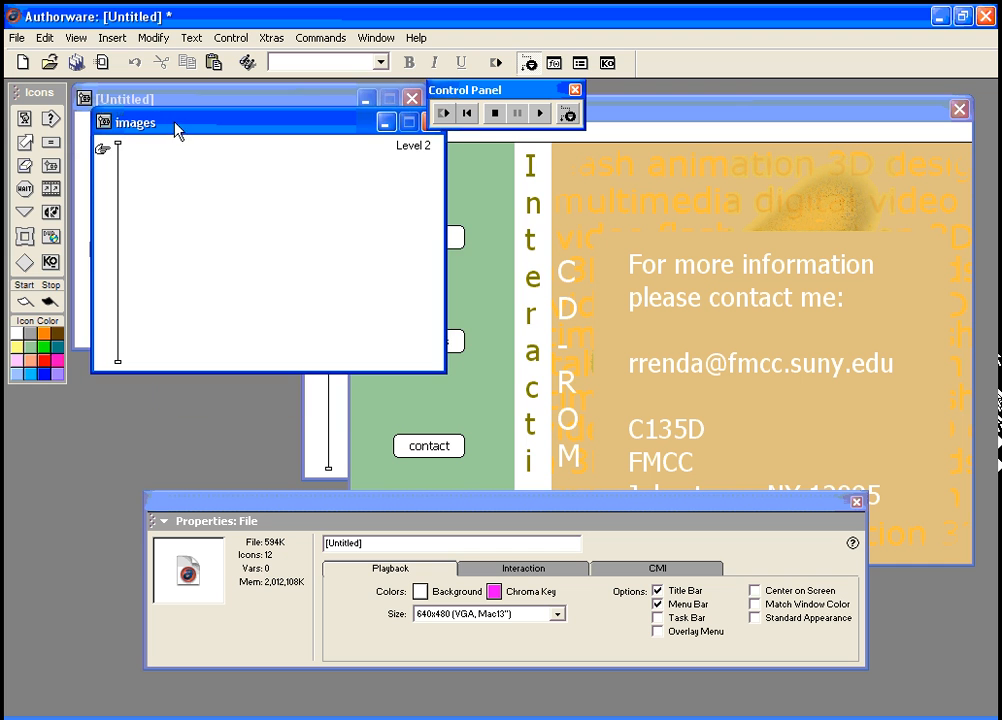
drag(178, 124, 266, 166)
drag(27, 124, 207, 197)
drag(24, 188, 205, 226)
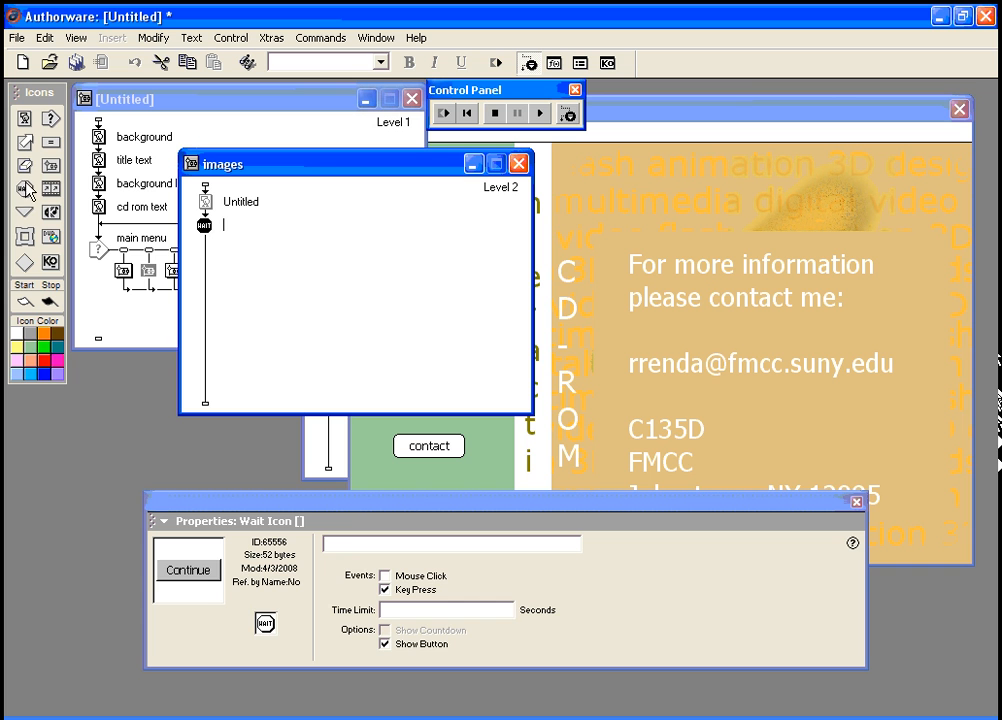
mouse_move(25, 141)
mouse_down()
mouse_move(150, 185)
mouse_move(210, 253)
mouse_up()
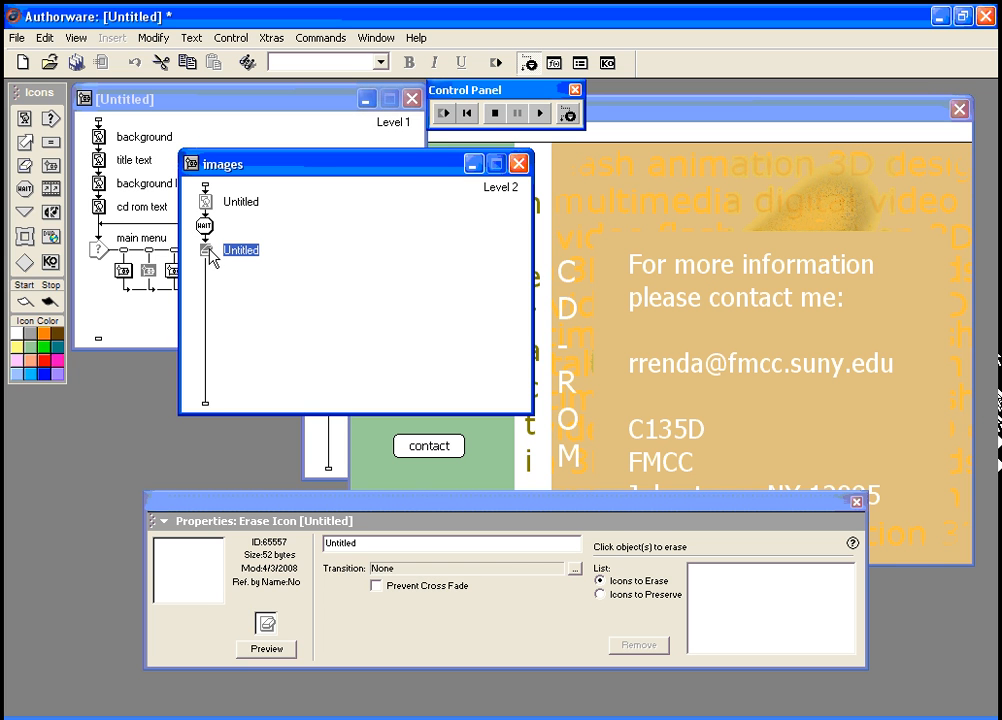
mouse_move(25, 120)
mouse_down()
mouse_move(152, 210)
mouse_move(207, 278)
mouse_up()
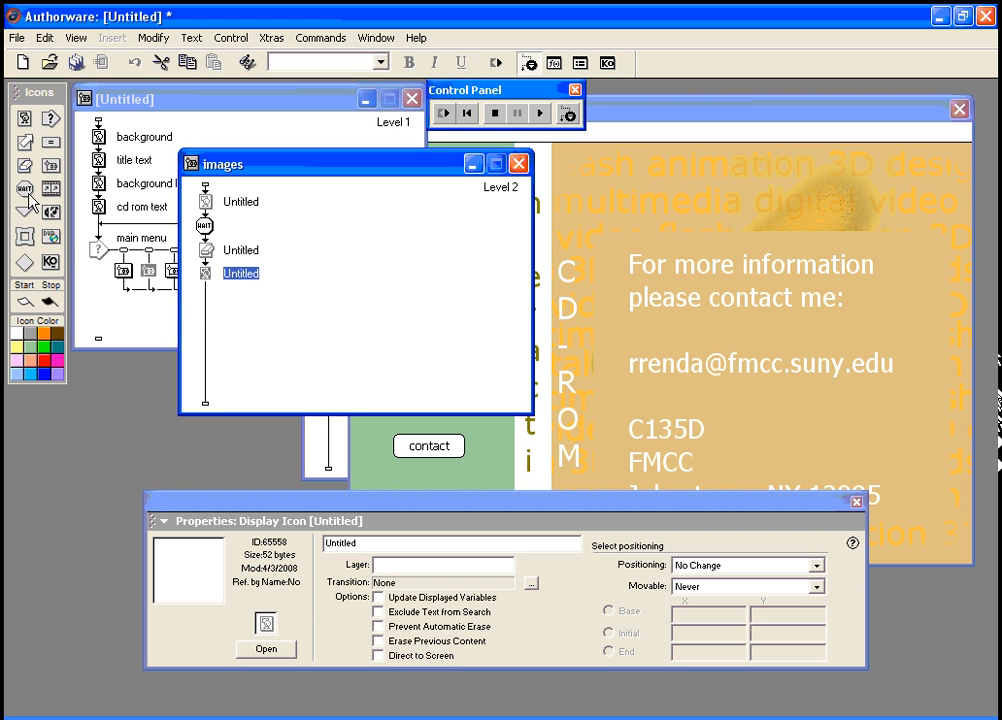
drag(23, 167, 205, 292)
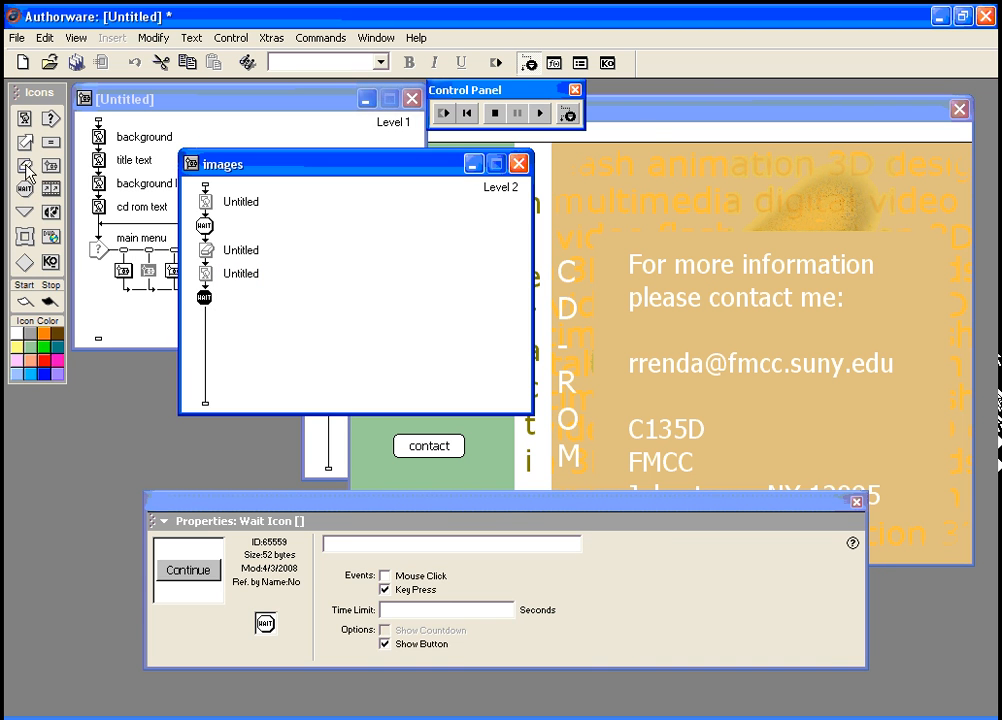
mouse_move(23, 165)
mouse_down()
mouse_move(205, 321)
mouse_move(221, 319)
mouse_move(186, 186)
mouse_up()
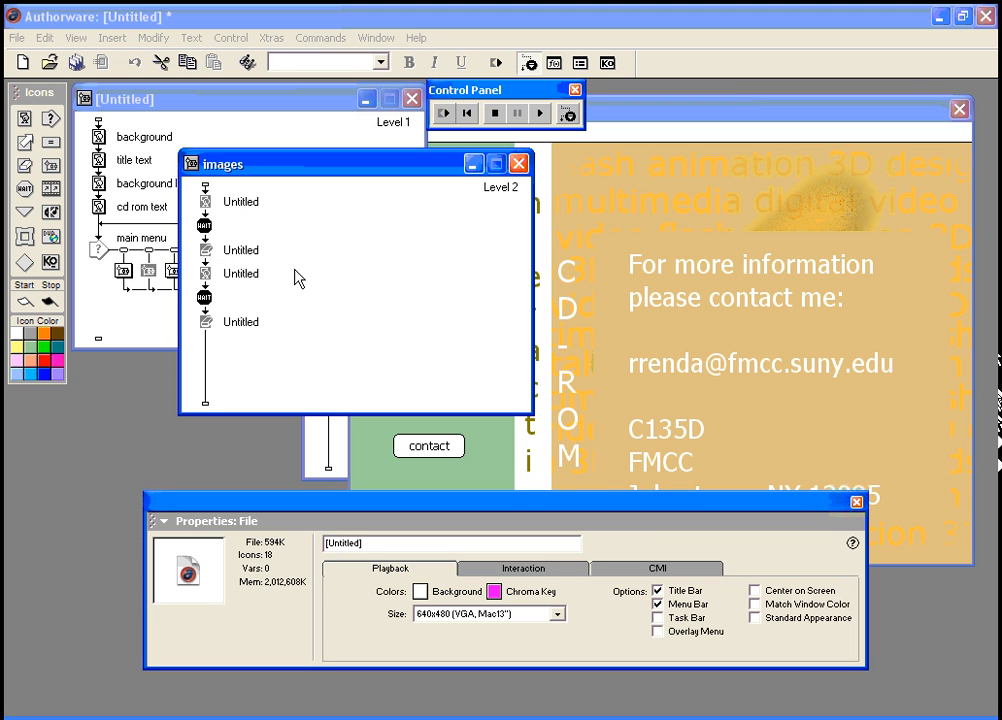
key(ctrl+x)
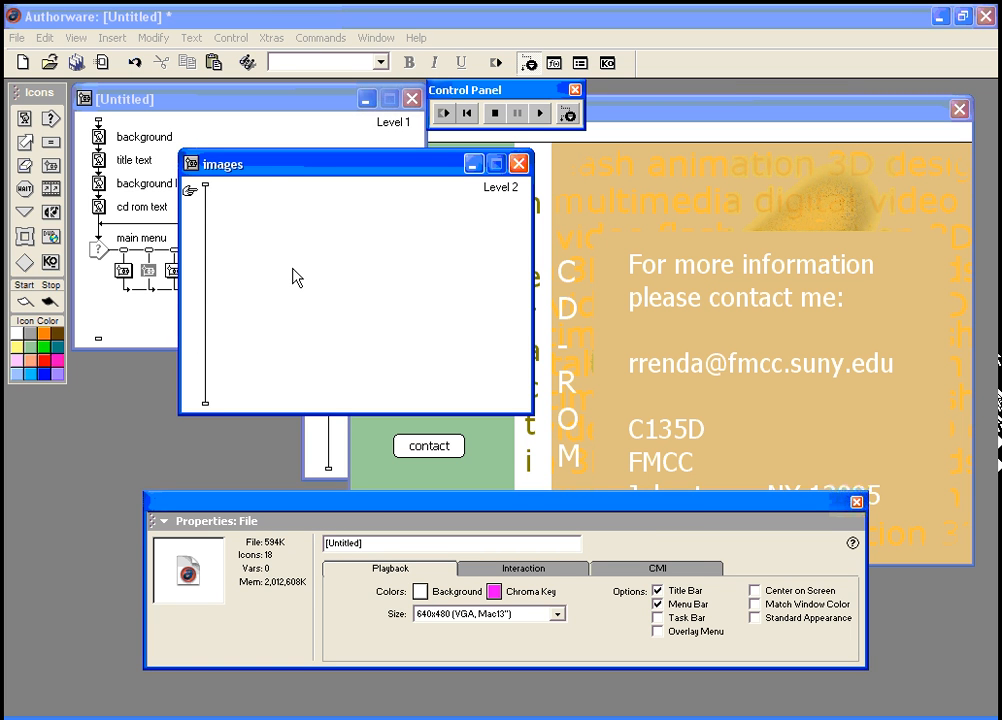
drag(270, 173, 222, 205)
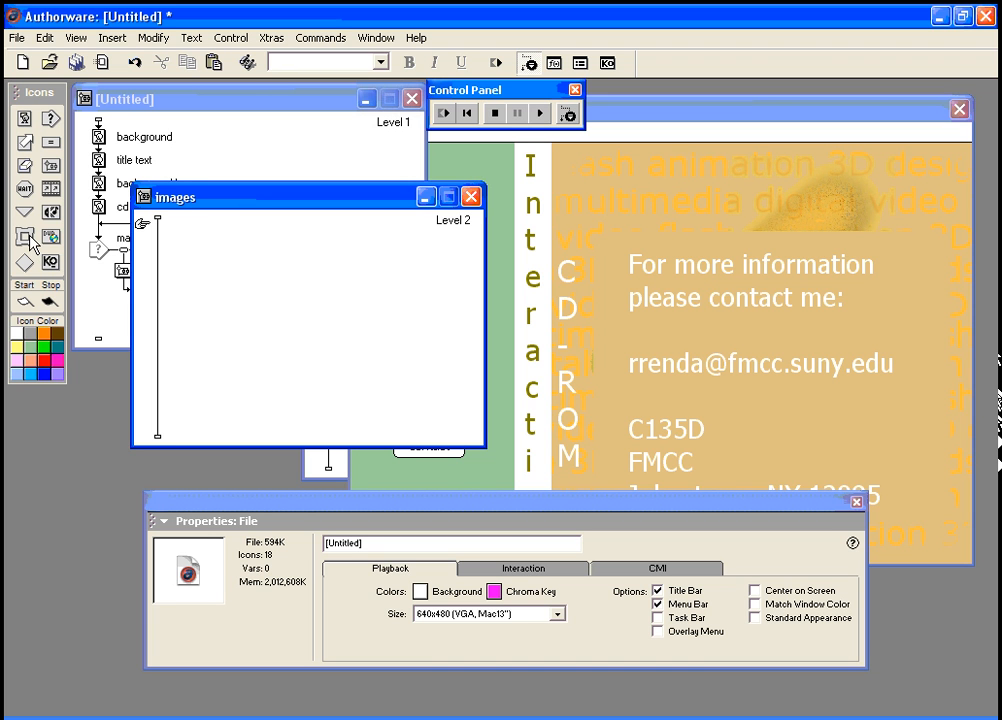
Step: Add a Framework icon named 'images framework' to the images flowline
drag(30, 243, 157, 251)
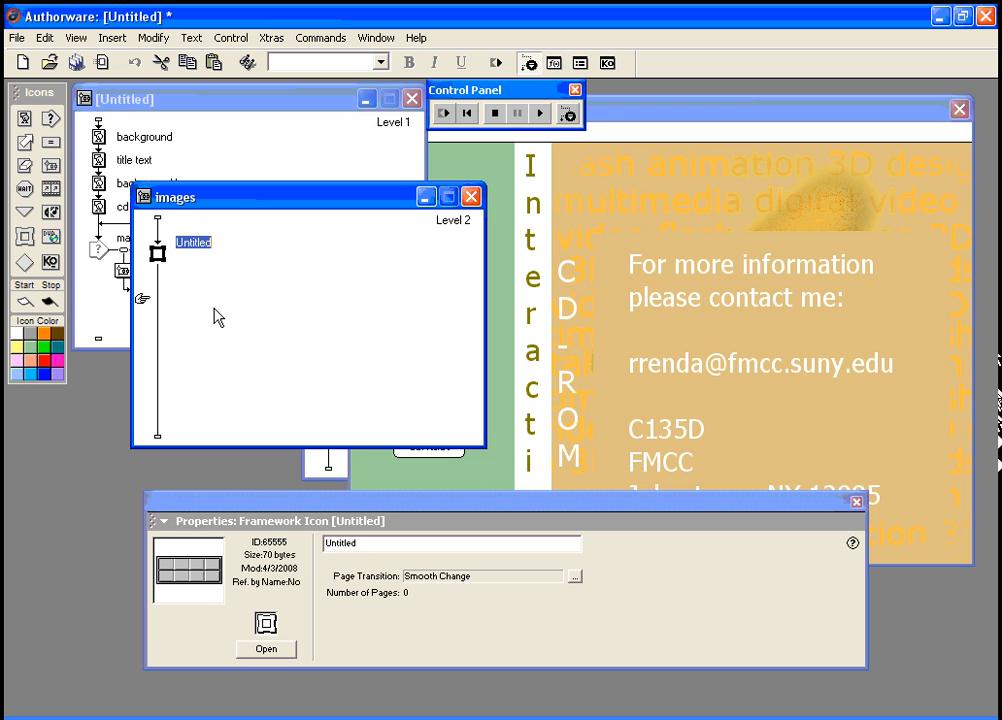
text(images framework)
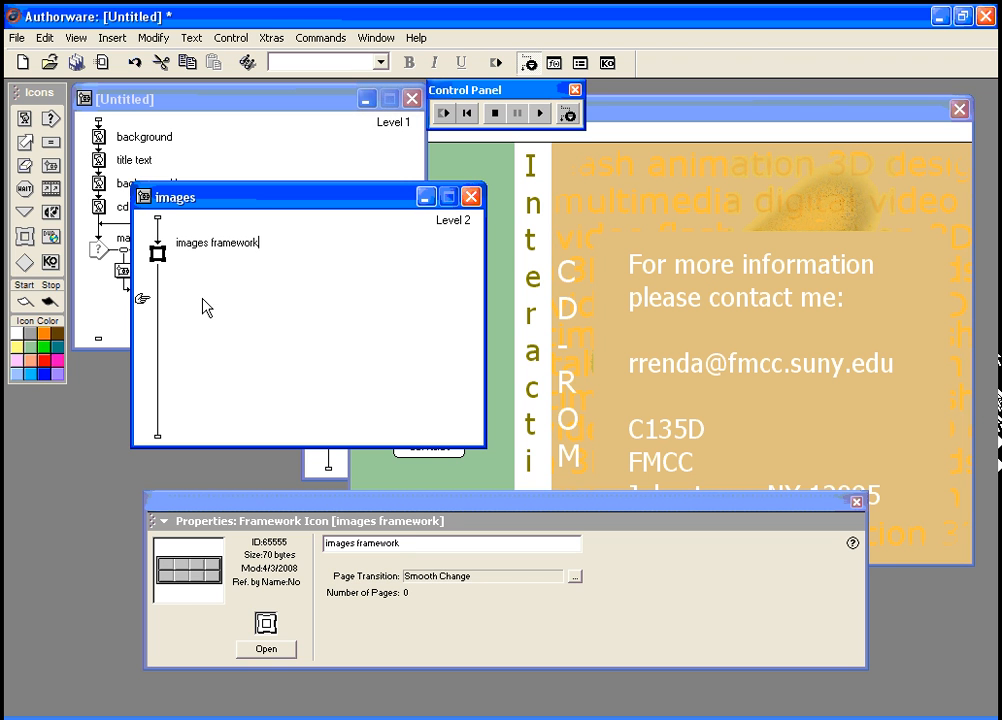
click(203, 305)
click(158, 252)
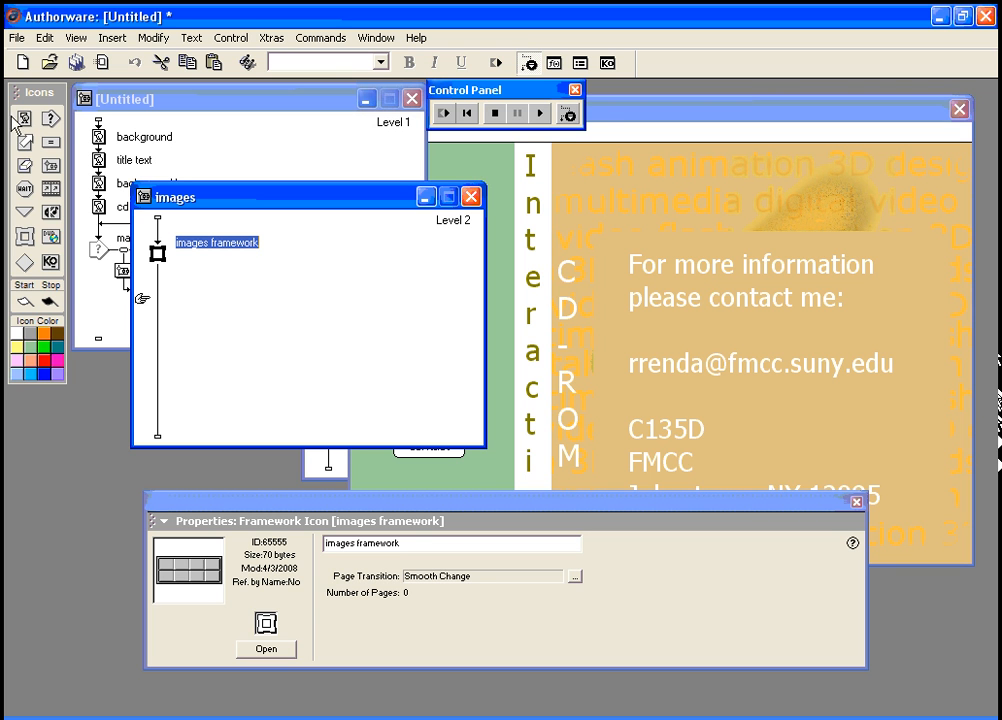
Step: Attach display pages named 'image 1', 'image 2' and a third 'image' page to the framework
drag(25, 120, 180, 264)
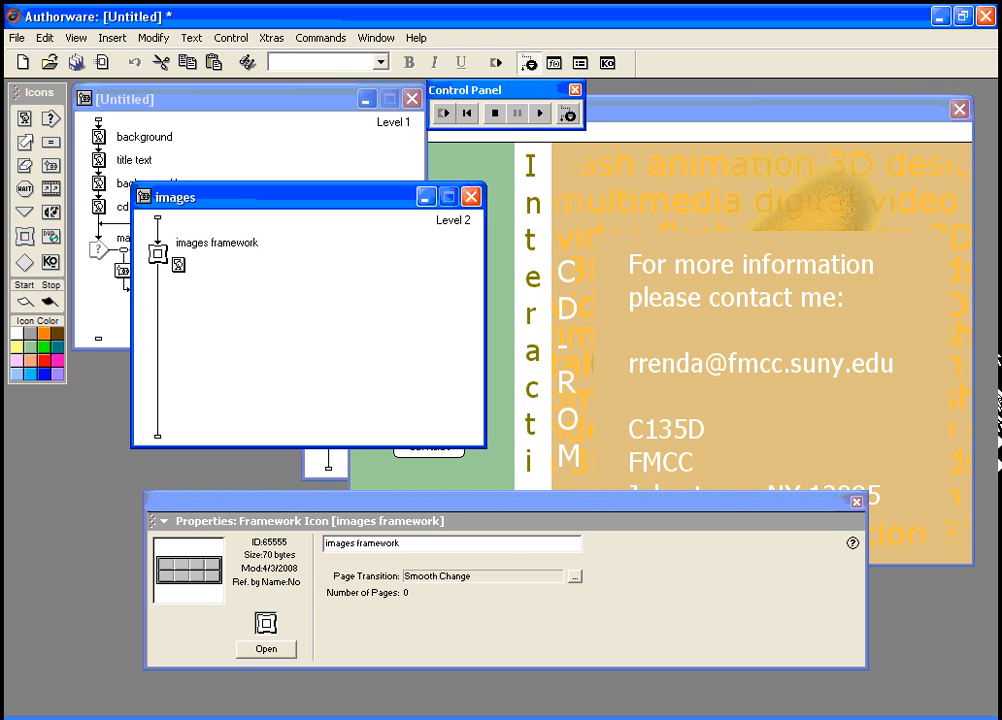
text(image)
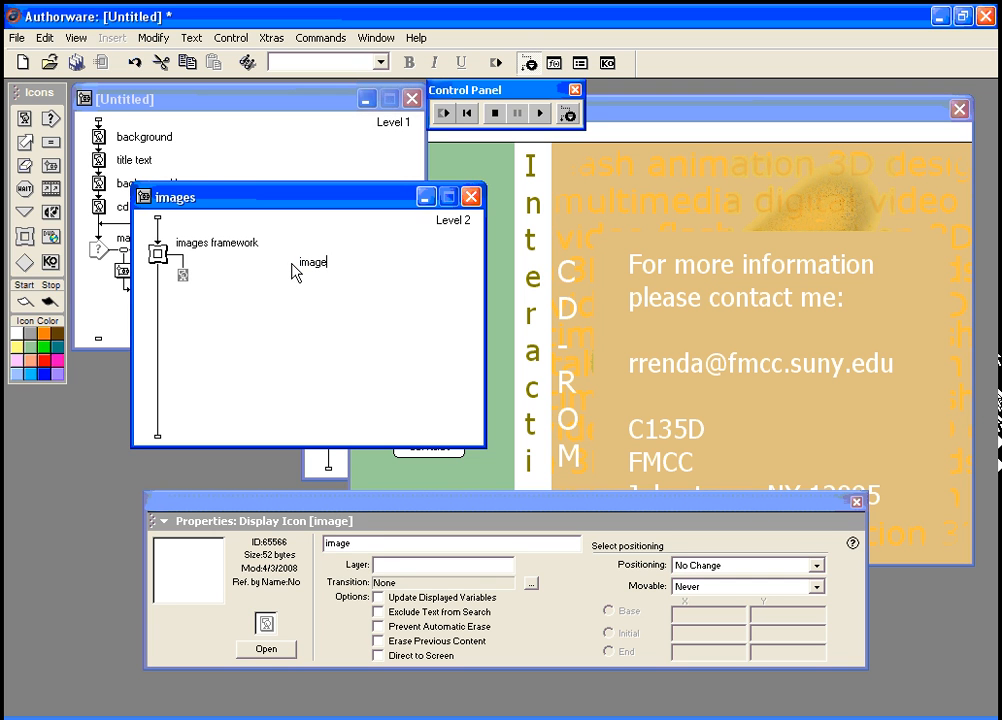
text( 1)
drag(25, 118, 208, 272)
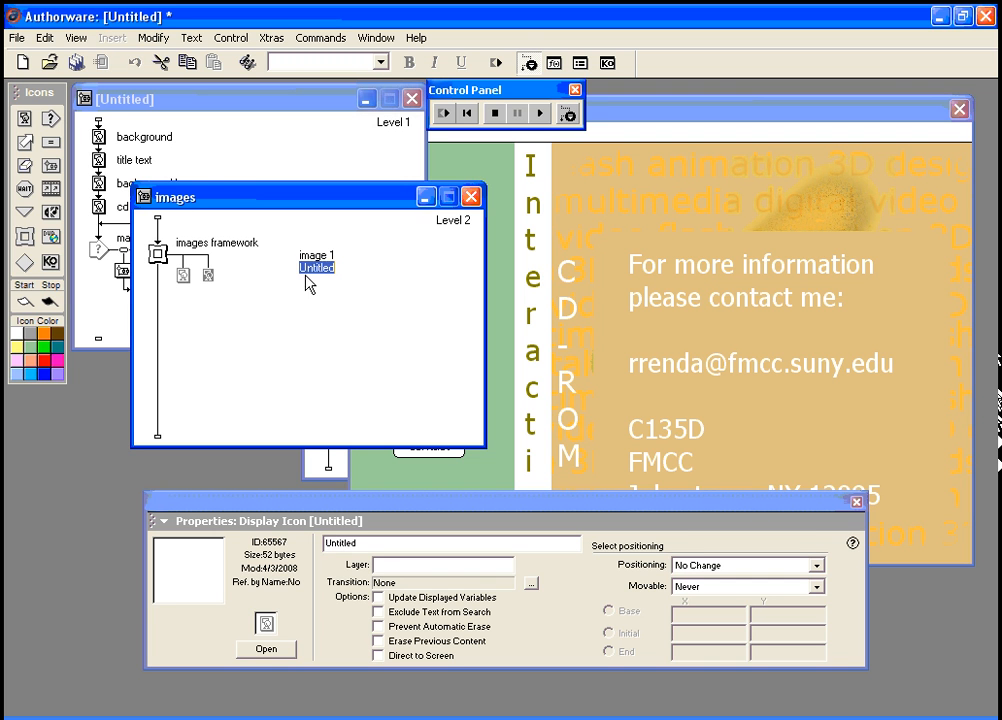
text(imga)
key(BackSpace)
key(BackSpace)
text(a)
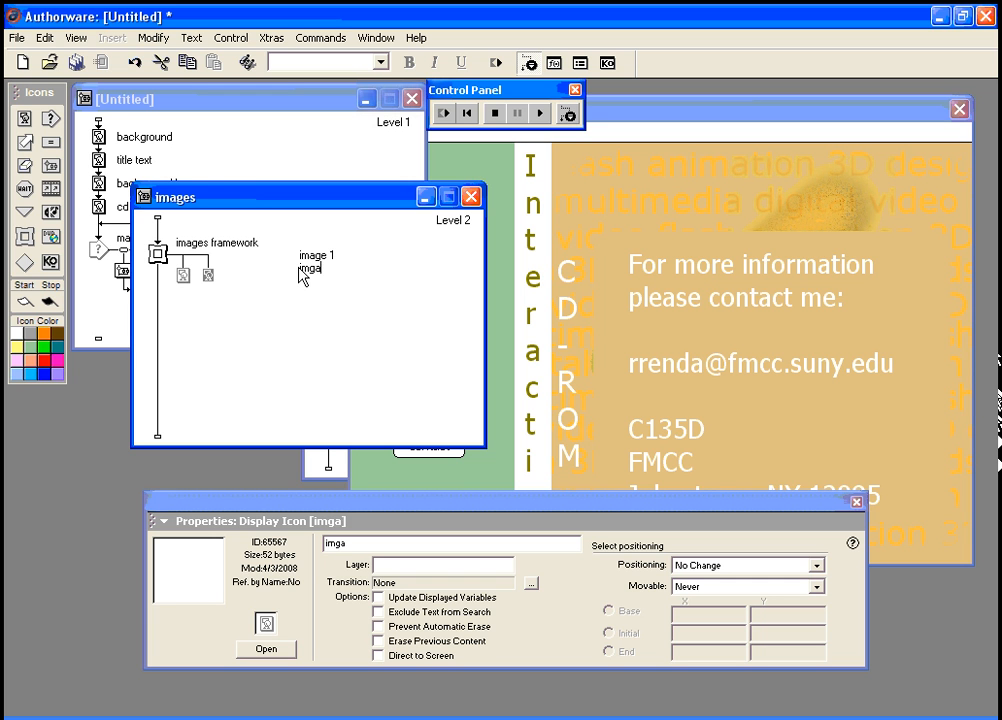
text(ge 2)
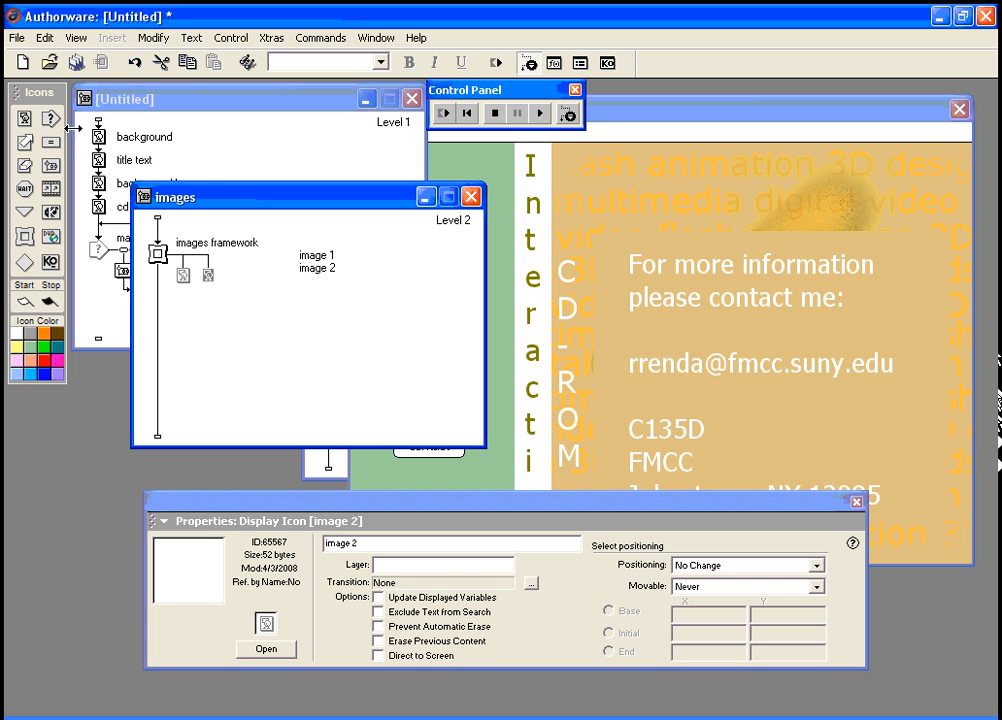
key(Return)
drag(238, 281, 236, 277)
text(image 3)
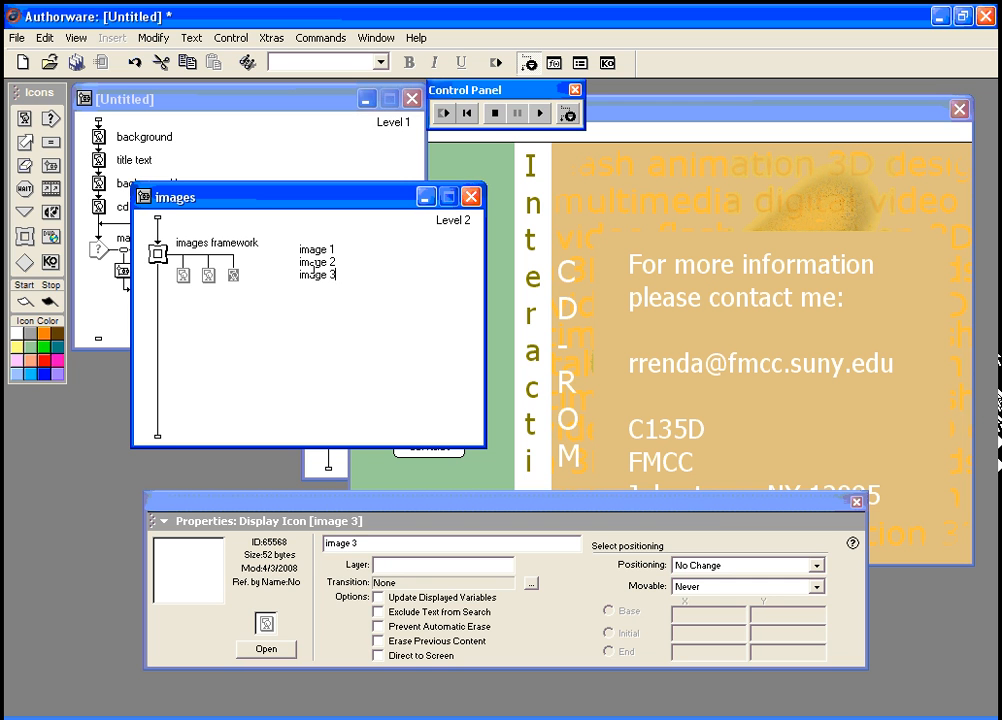
Step: Import cokecancooler.jpg onto the image 1 page
click(157, 252)
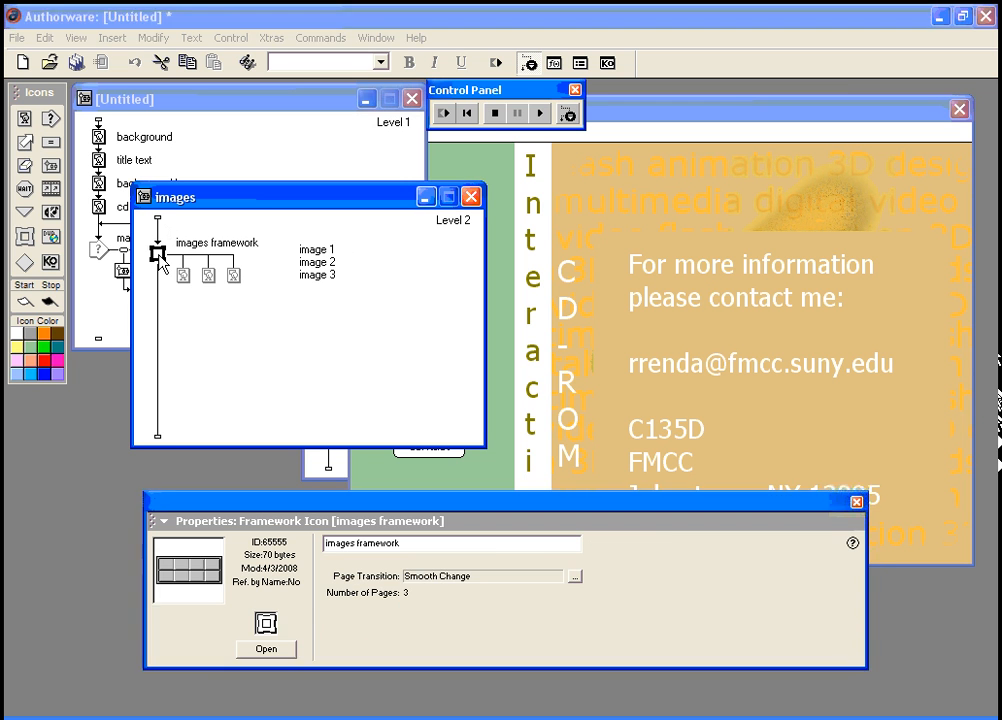
click(183, 277)
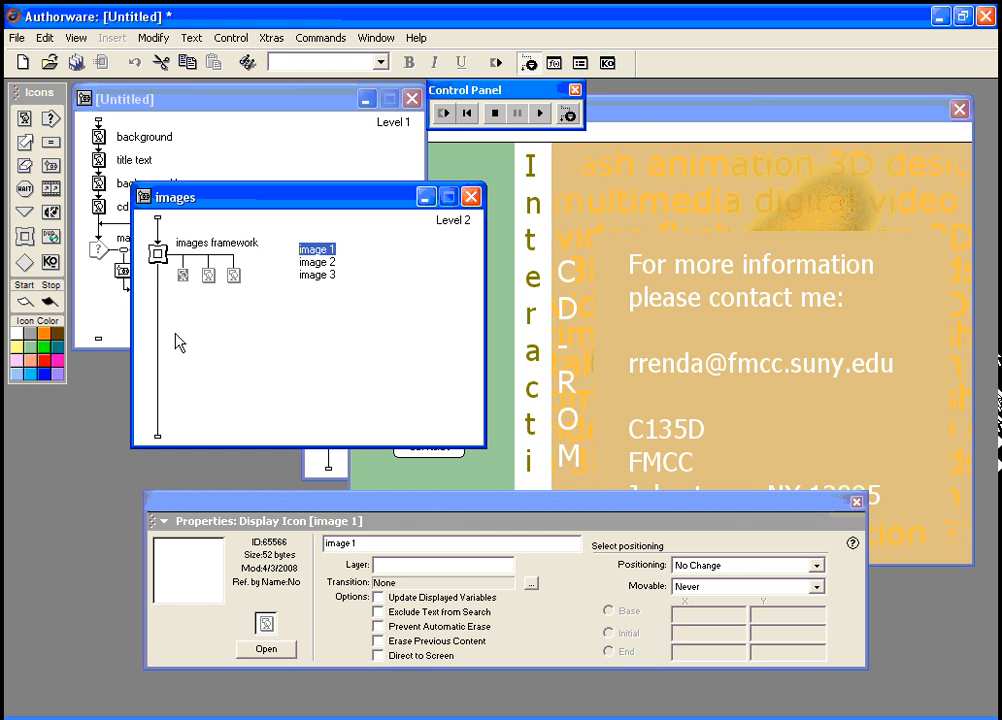
click(268, 649)
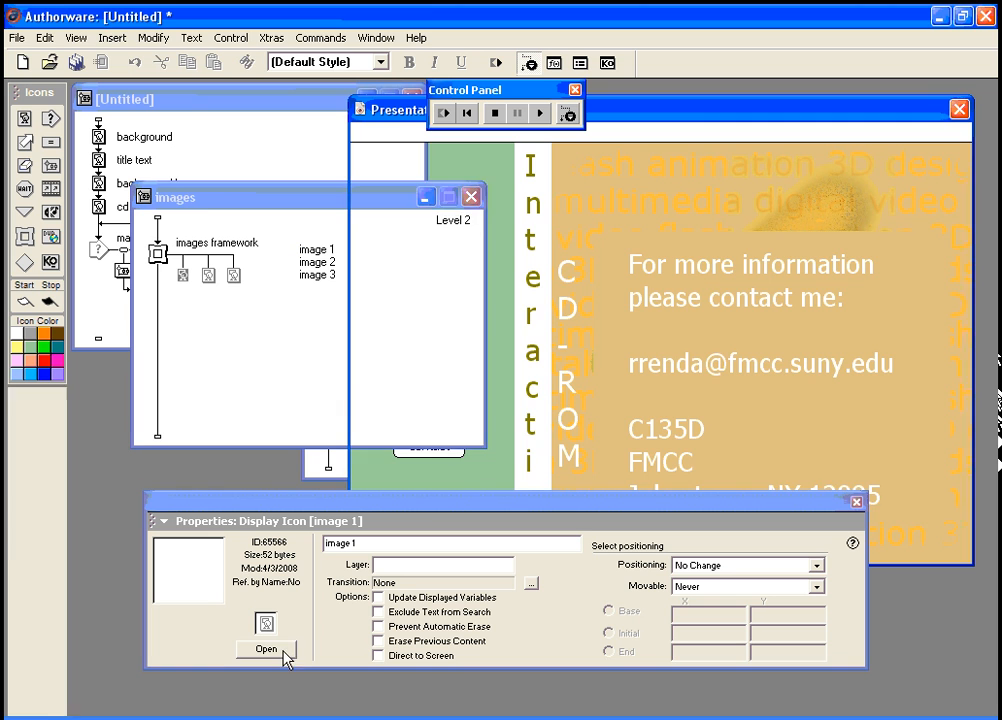
click(112, 38)
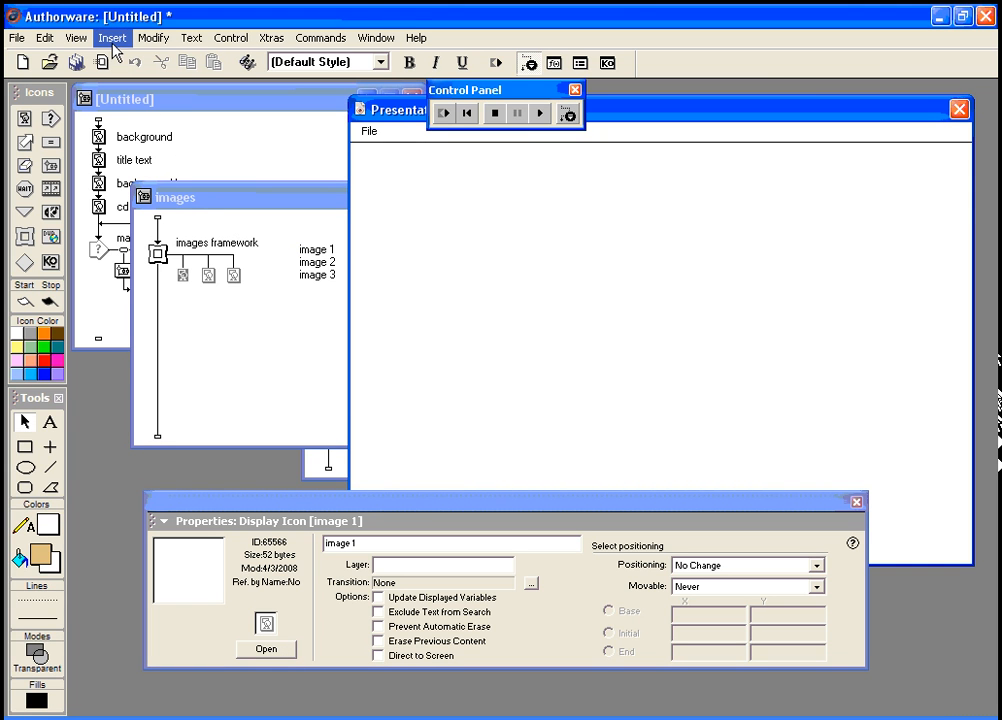
click(119, 74)
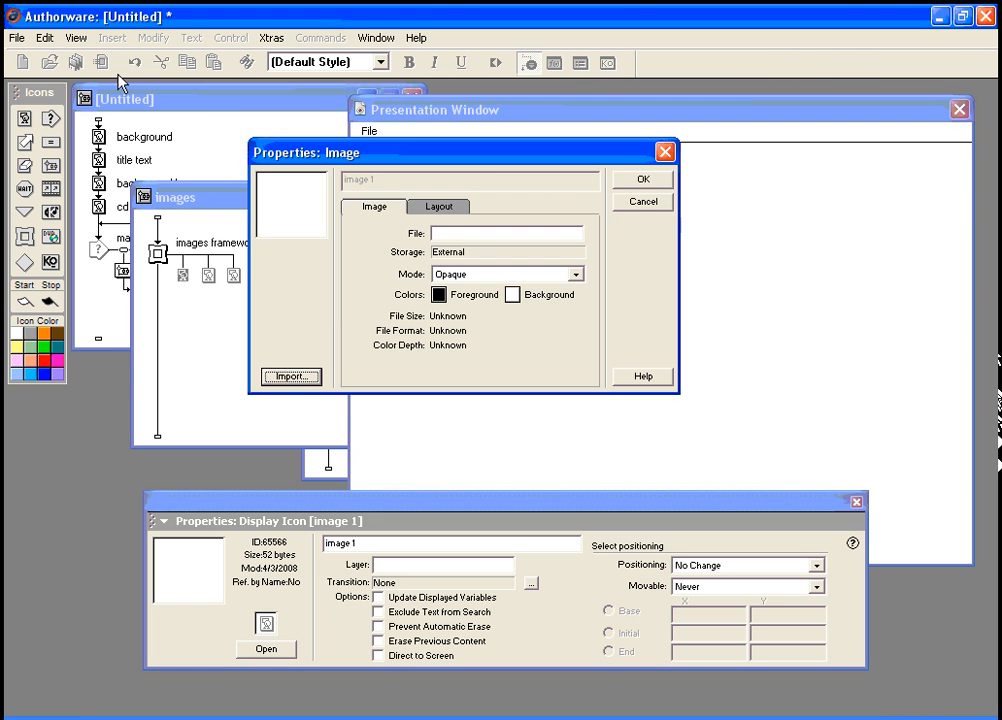
click(304, 377)
click(183, 119)
click(368, 262)
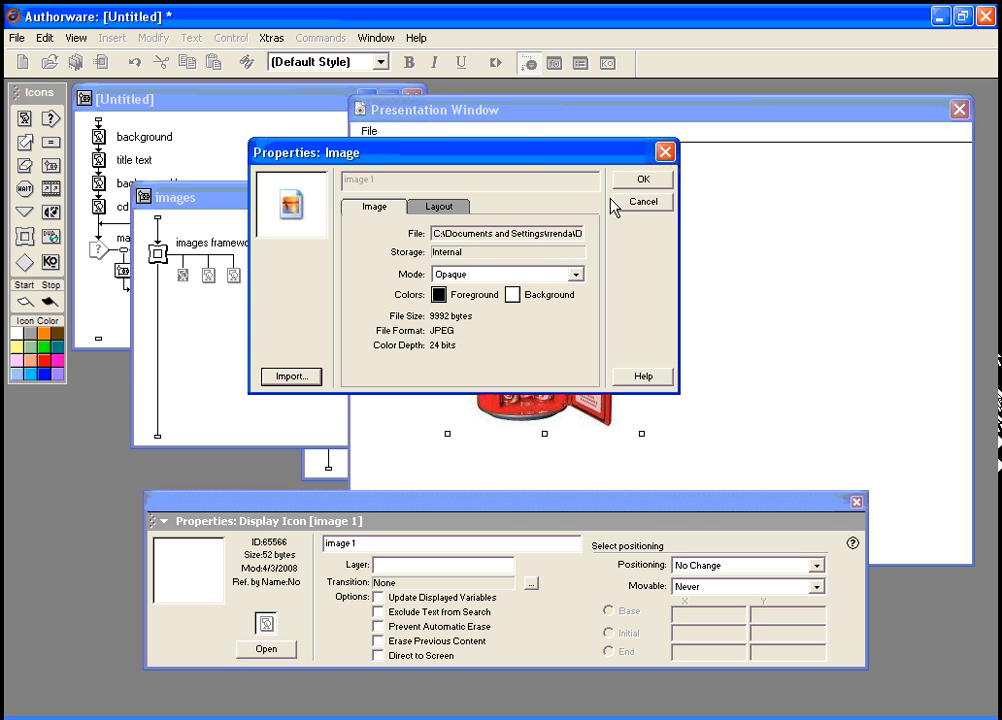
click(632, 182)
Step: Move the coke can picture to the right and set it to Erase mode
drag(533, 345, 755, 349)
click(38, 660)
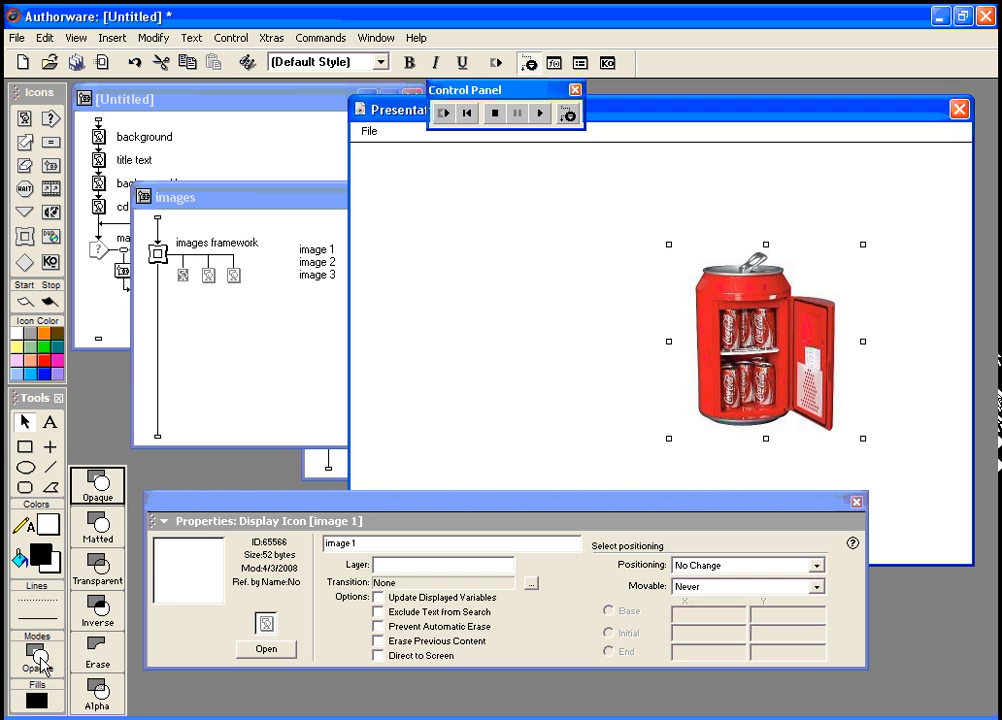
click(97, 650)
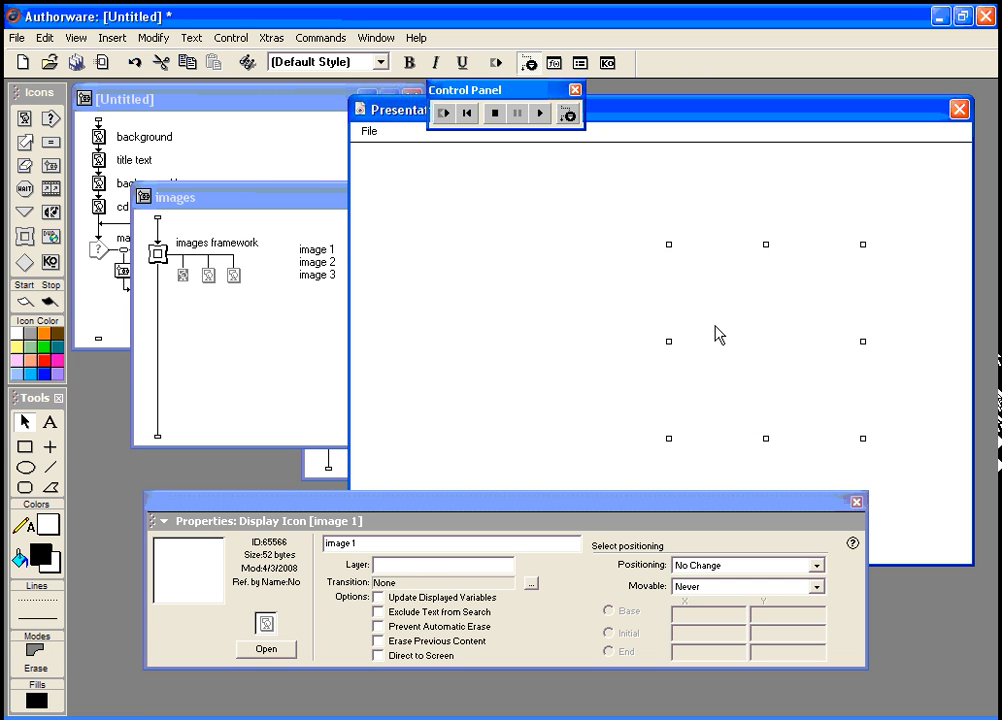
drag(714, 333, 713, 334)
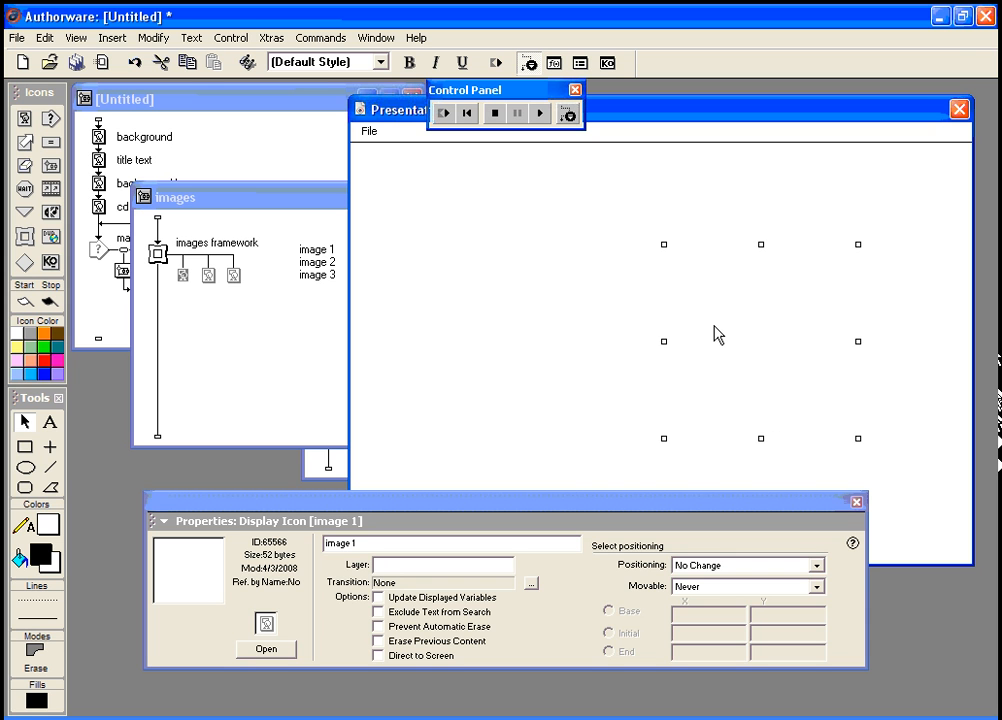
click(208, 276)
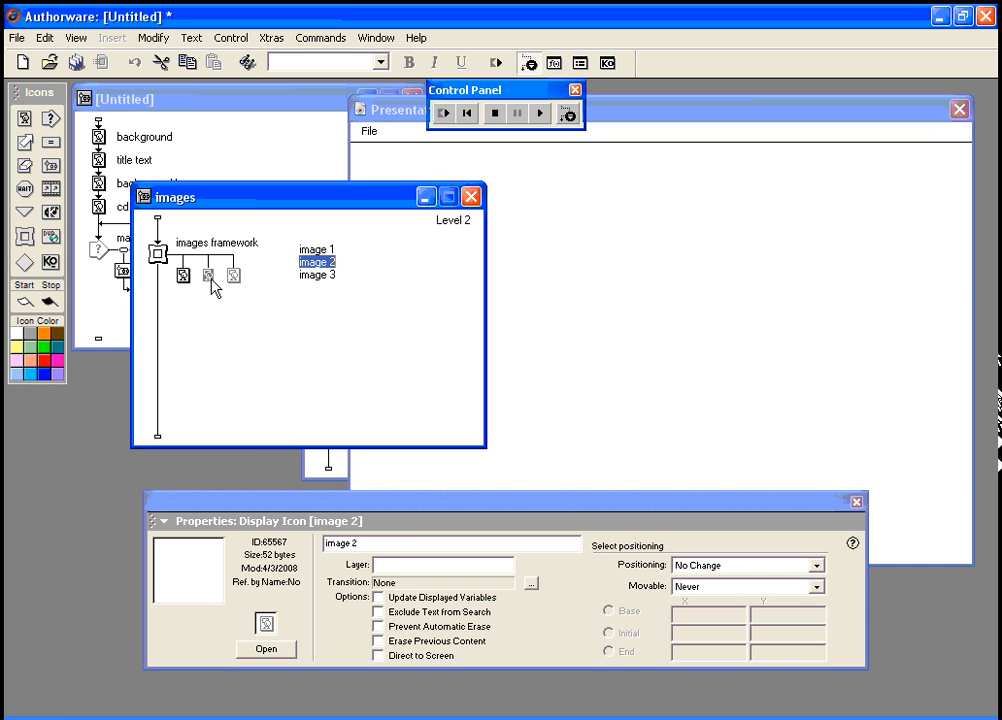
Step: Import itouch.jpg onto image 2 in Erase mode and shift it right to match image 1
click(280, 650)
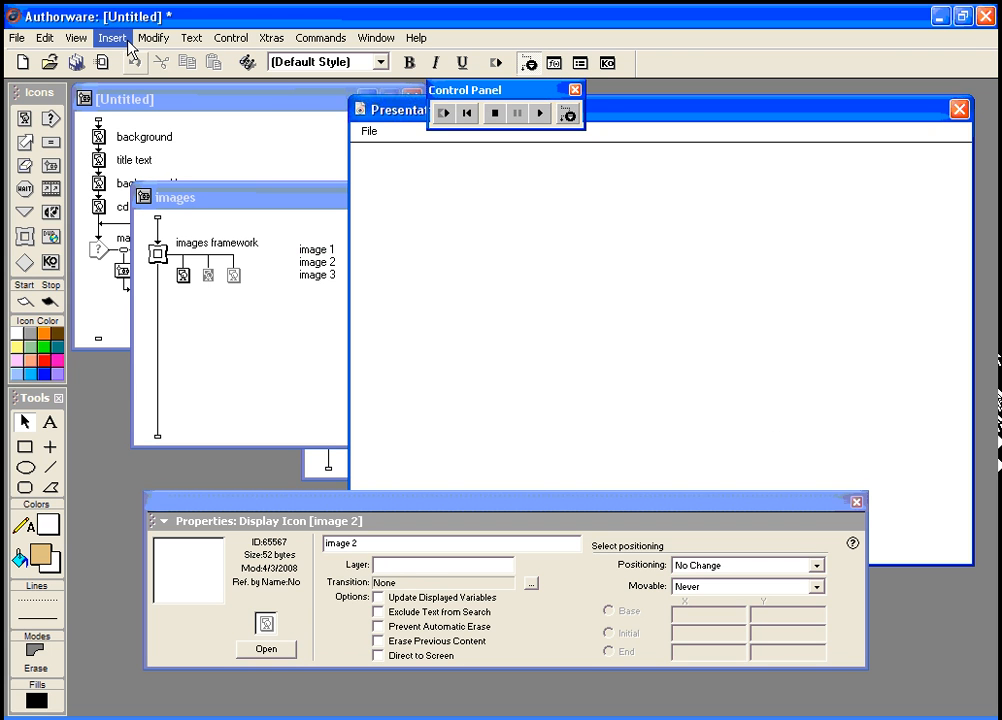
click(125, 44)
click(112, 74)
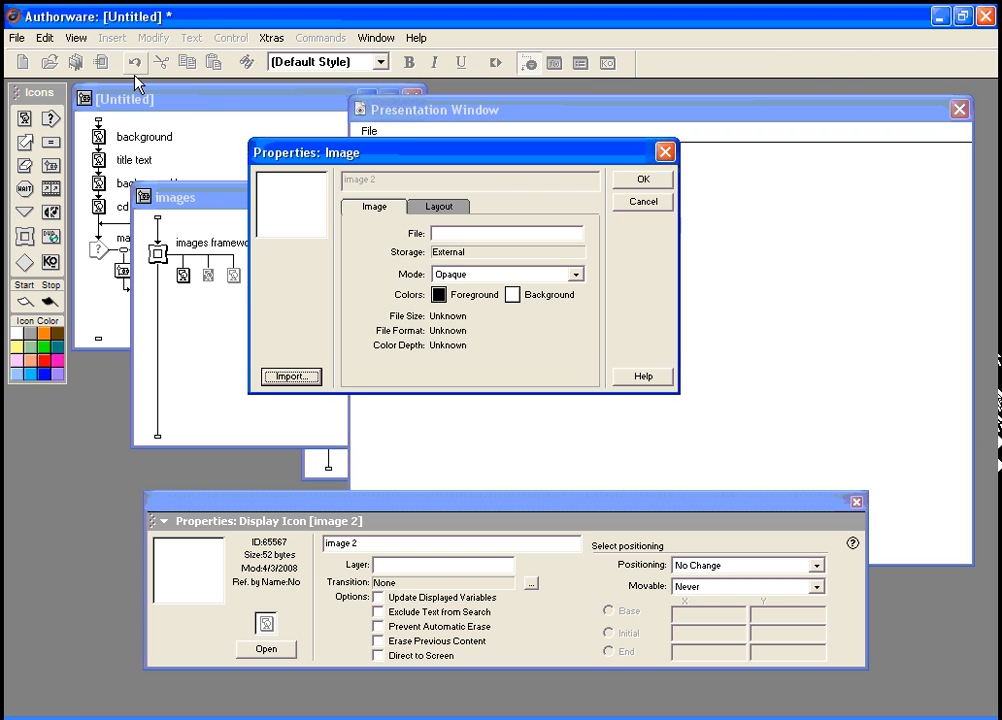
click(290, 377)
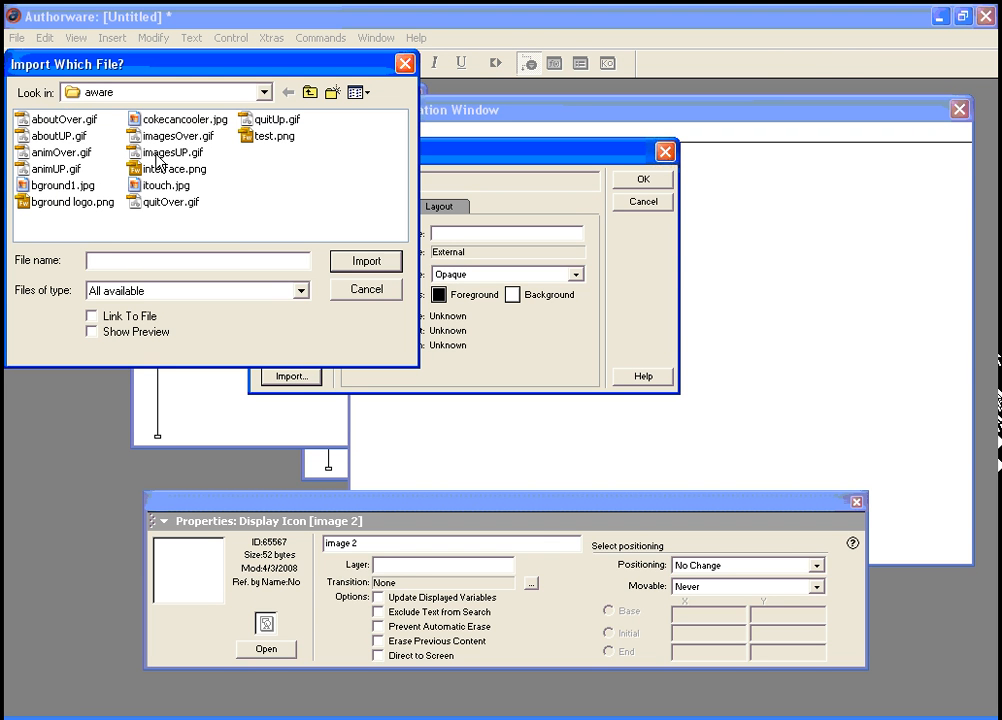
click(166, 185)
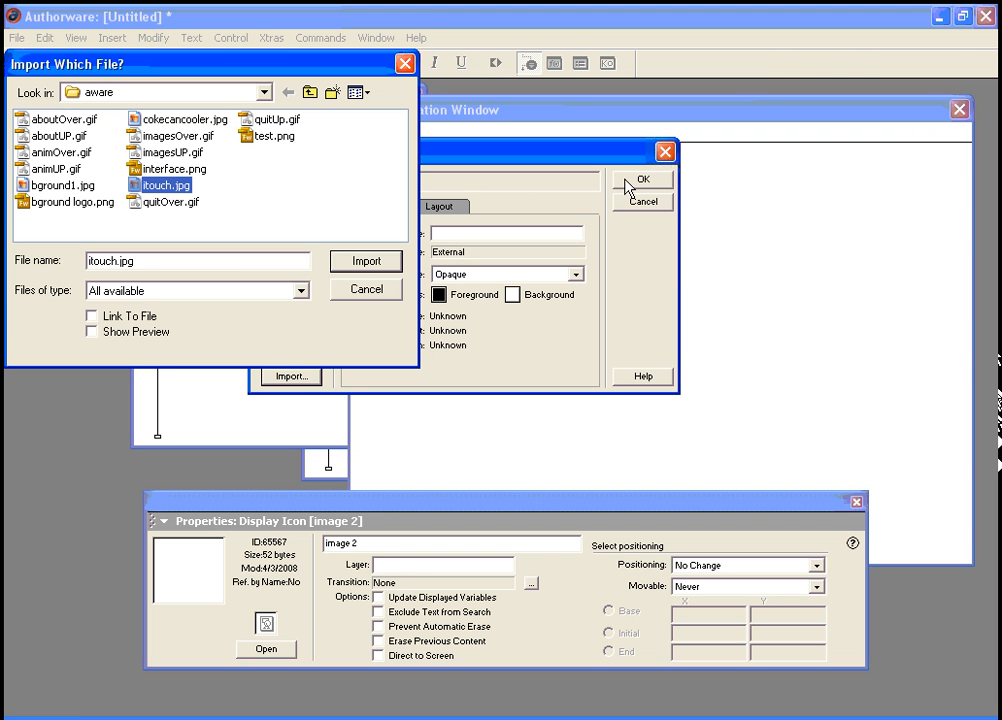
click(394, 260)
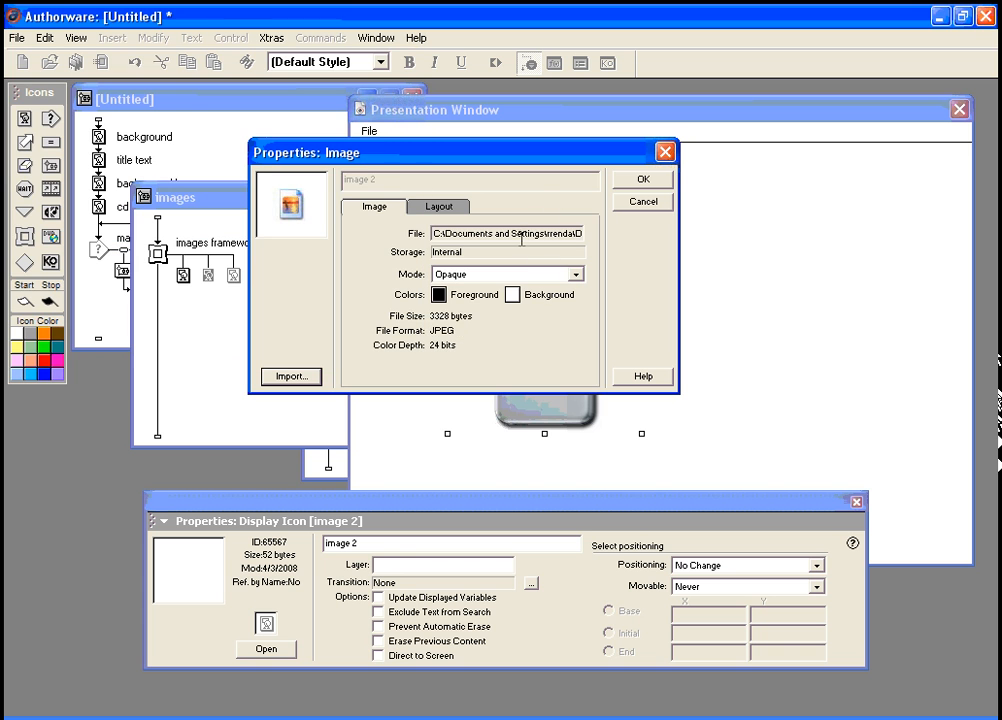
click(575, 274)
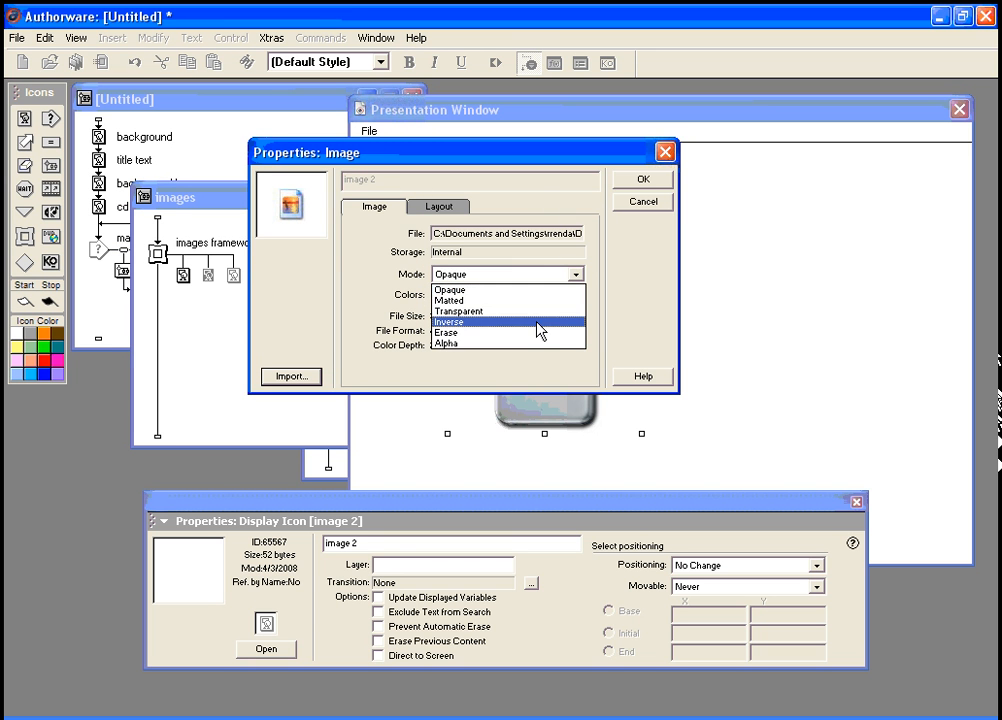
click(535, 332)
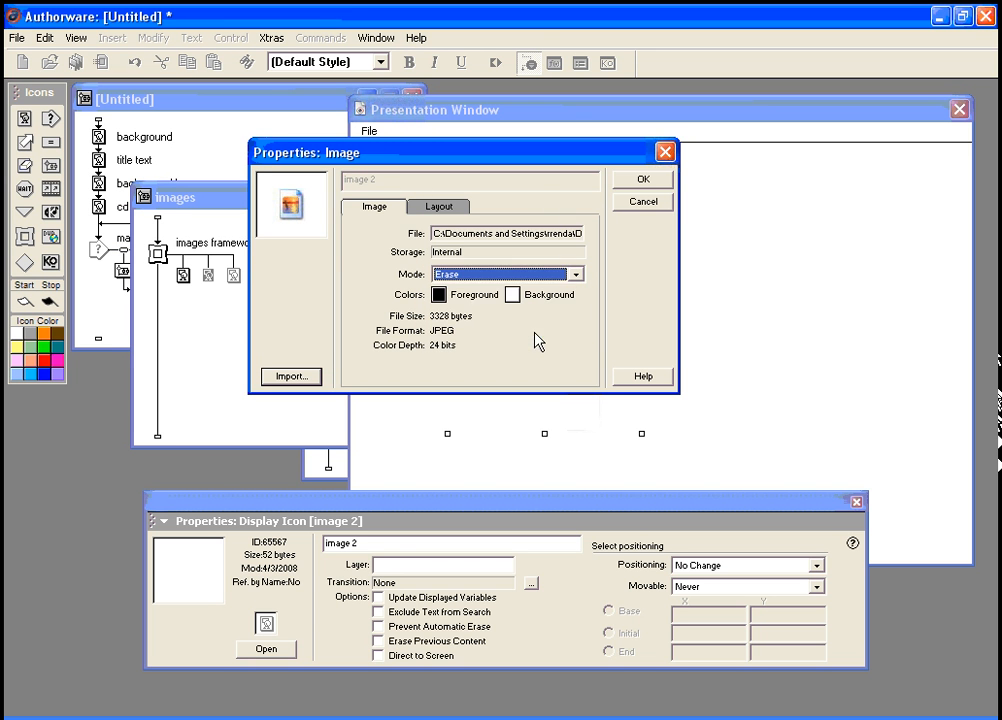
click(640, 184)
drag(552, 373, 758, 353)
click(233, 280)
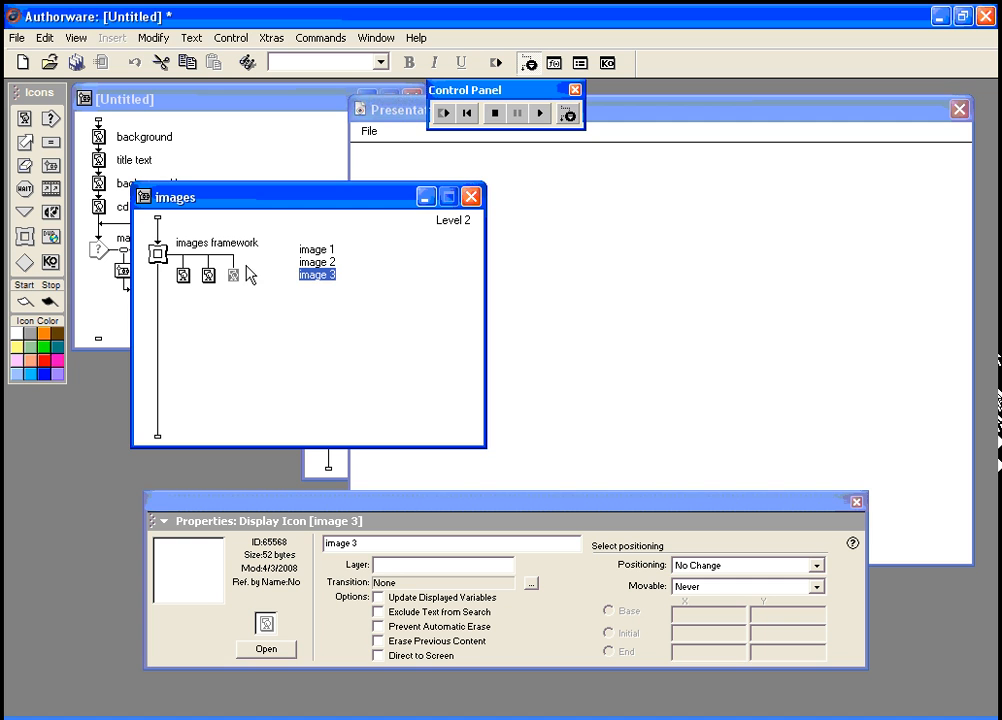
Step: Import interface.png onto the image 3 page with Alpha display mode
click(280, 651)
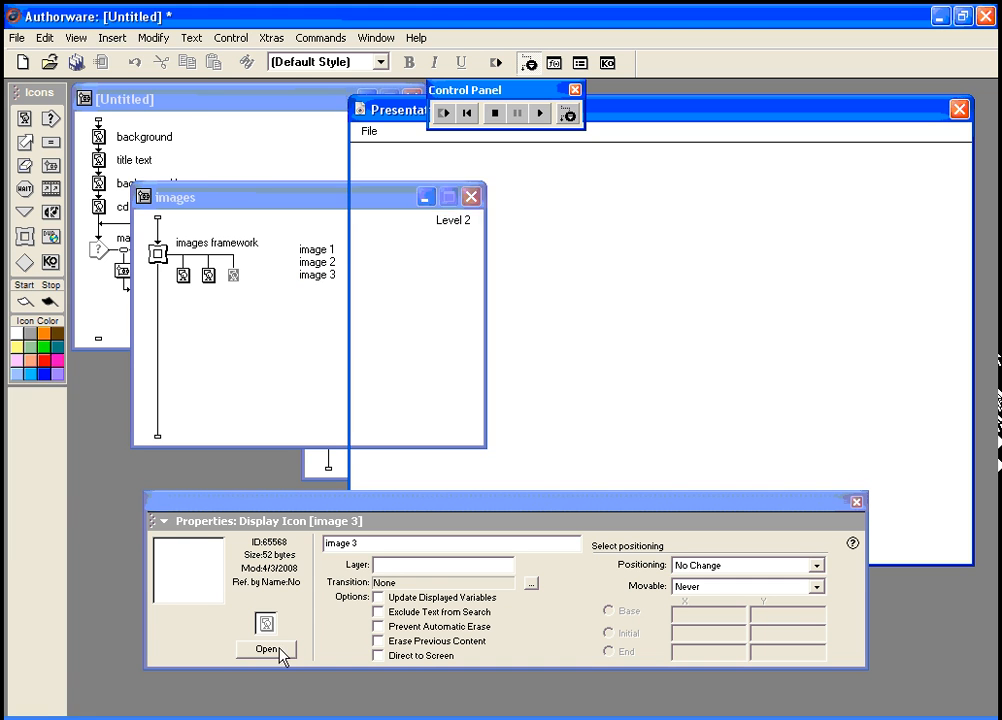
click(110, 38)
click(126, 80)
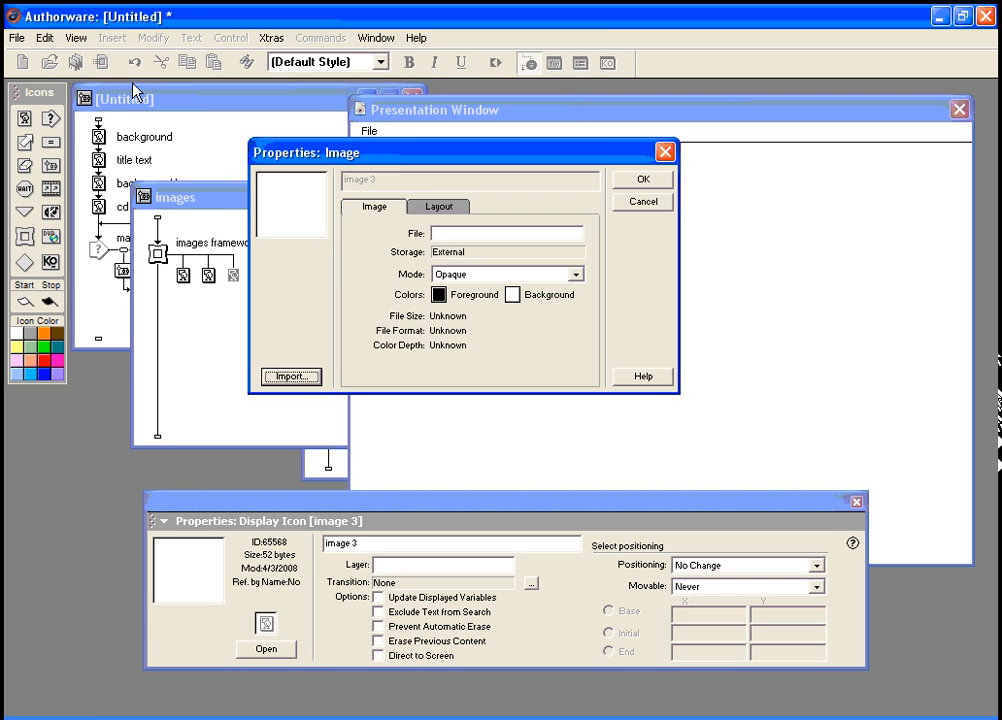
click(300, 377)
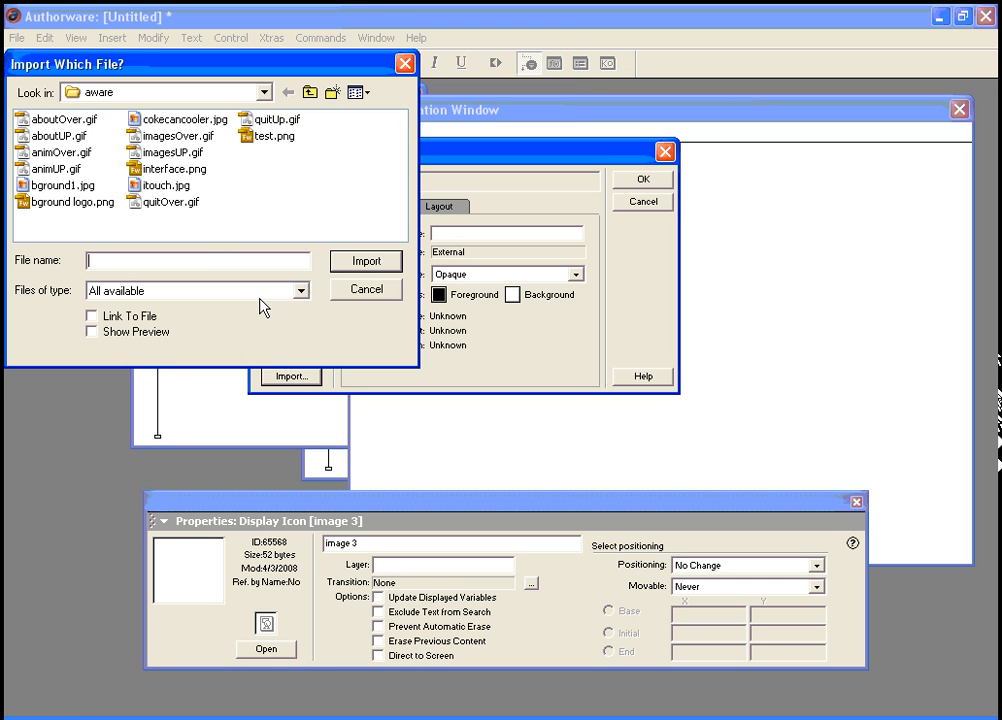
click(163, 172)
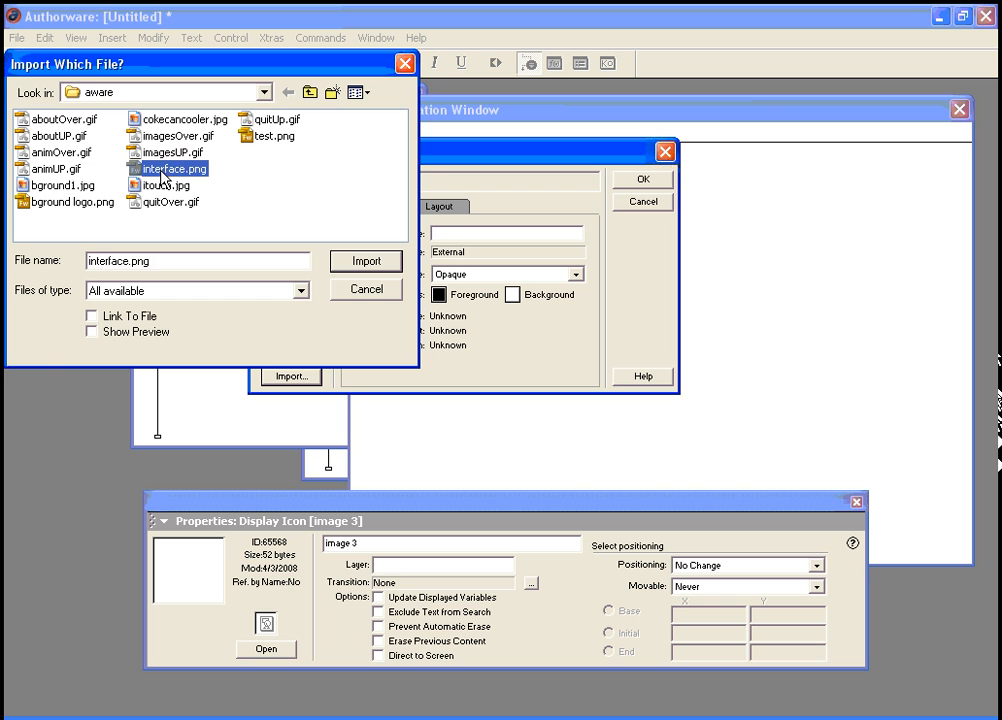
click(377, 265)
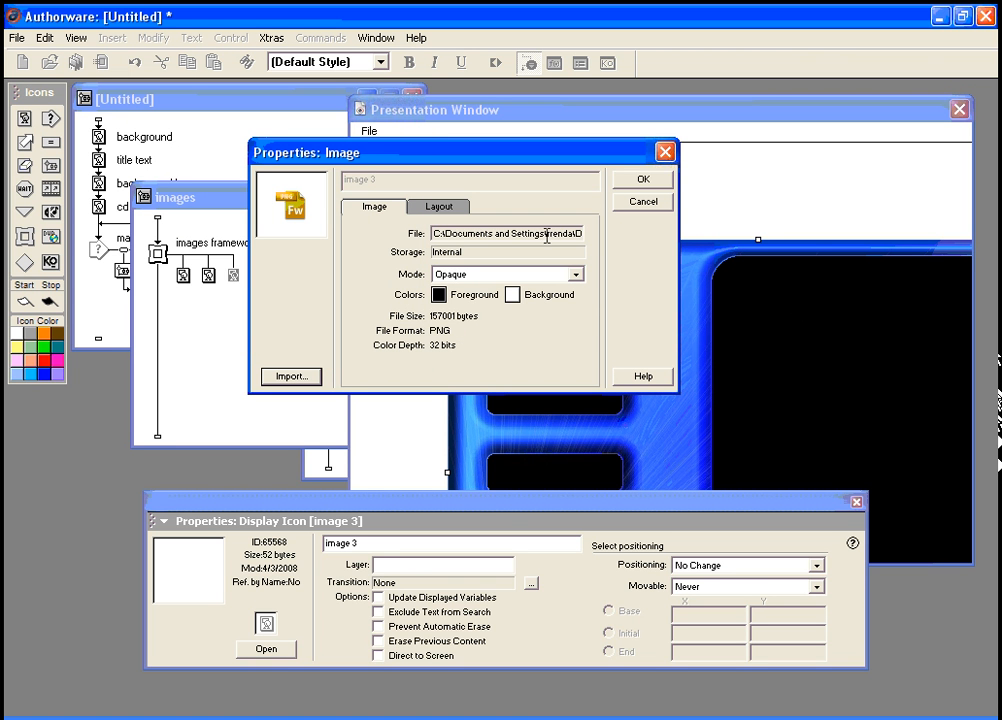
click(576, 274)
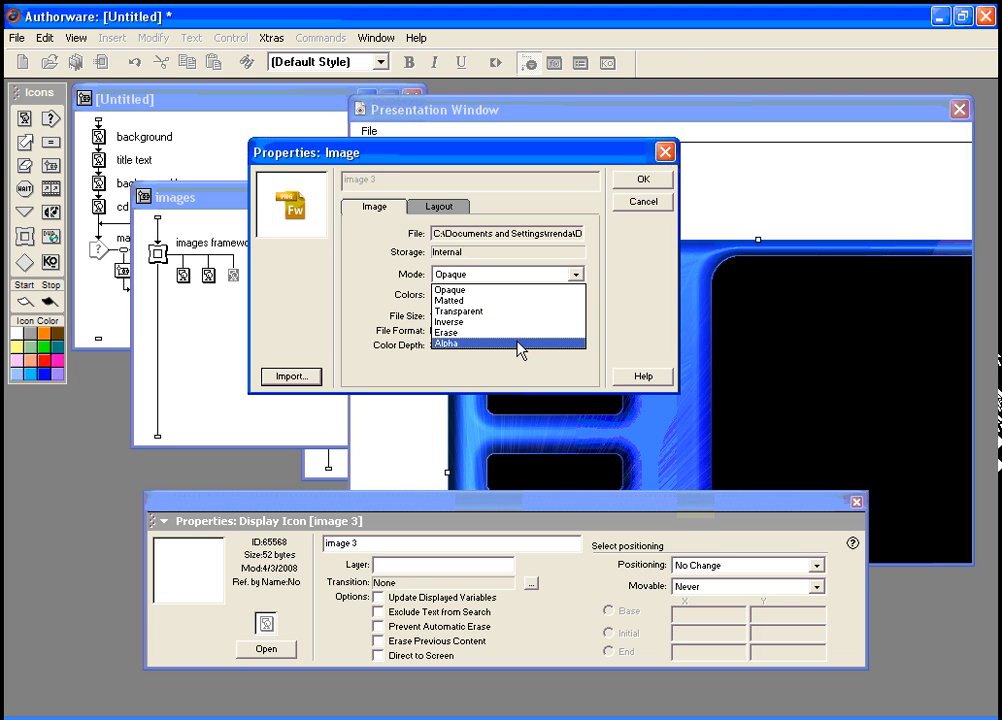
click(520, 343)
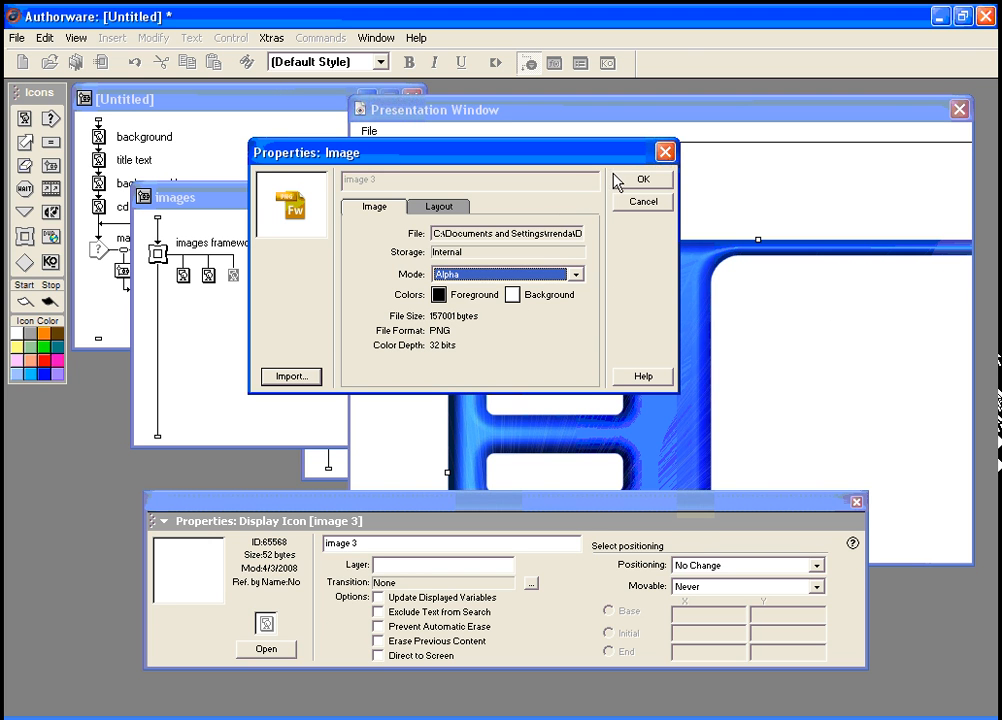
click(638, 181)
Step: Scale down the interface picture and place it on the right of the screen
drag(443, 244, 687, 416)
click(437, 440)
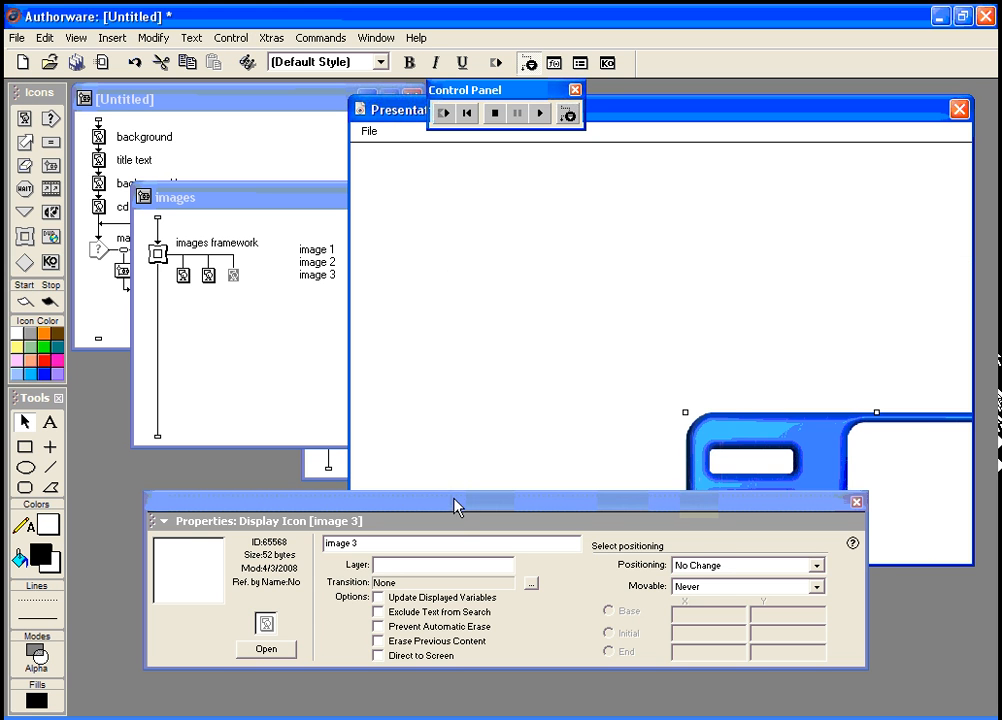
drag(454, 497, 465, 593)
drag(644, 320, 543, 280)
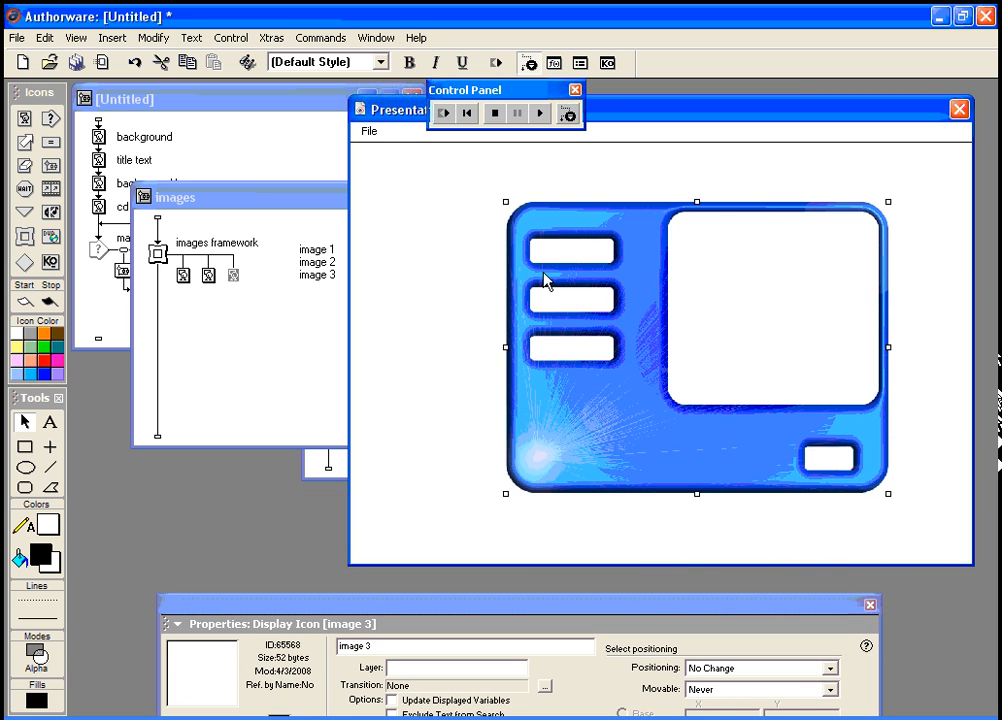
drag(507, 204, 631, 337)
drag(673, 458, 670, 388)
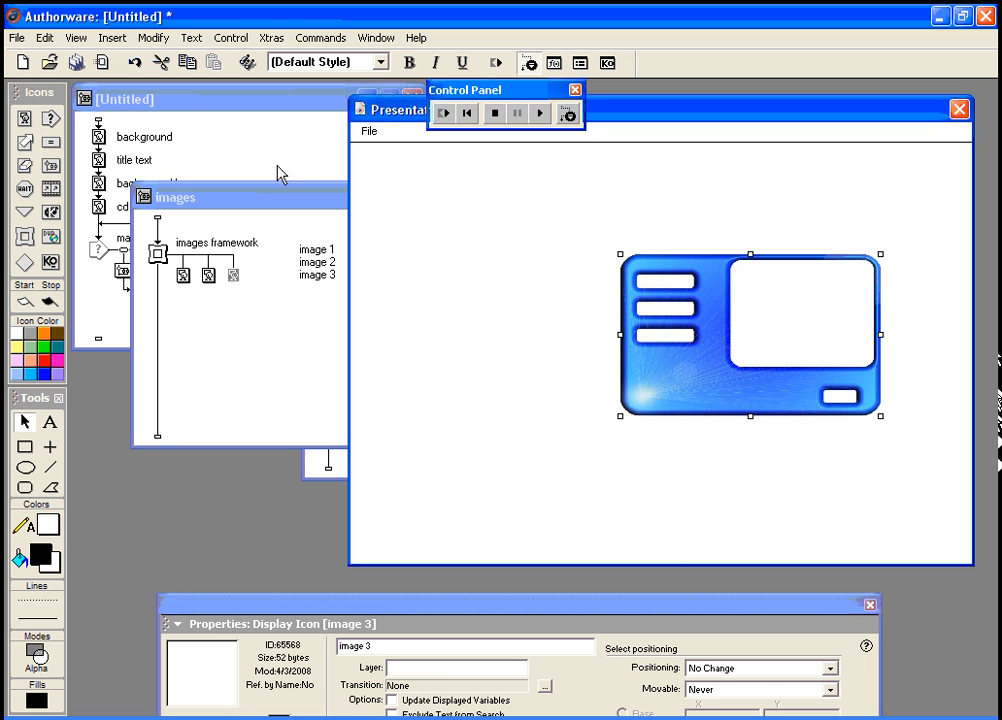
drag(289, 205, 228, 362)
Step: Restart the piece, flip through the images pages with the arrows, and check about and contact
click(444, 113)
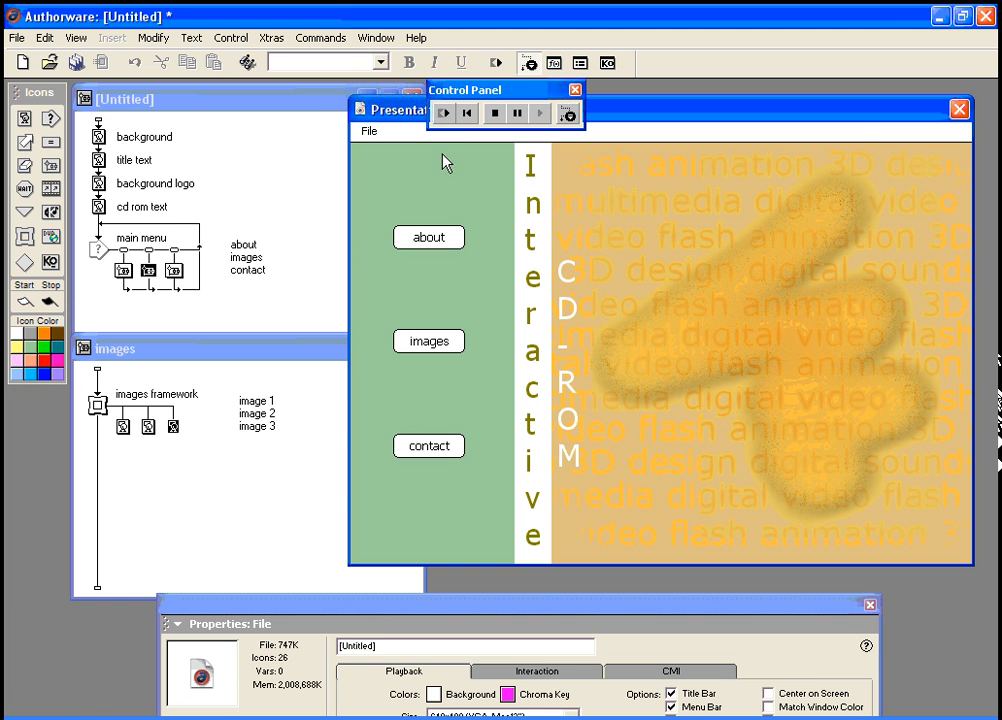
click(430, 343)
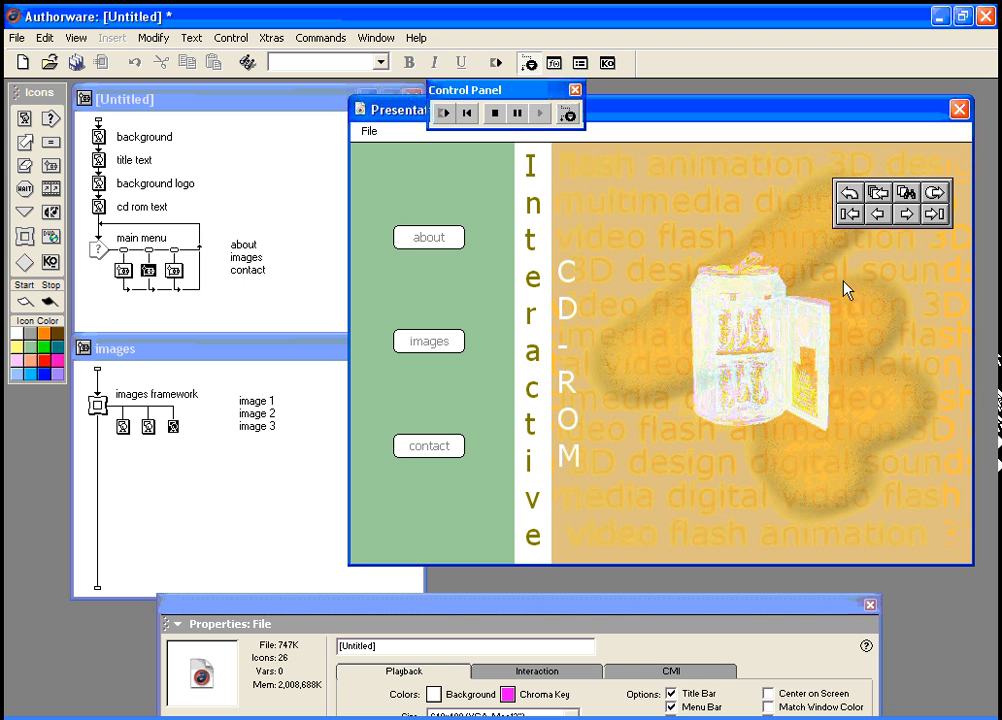
click(906, 215)
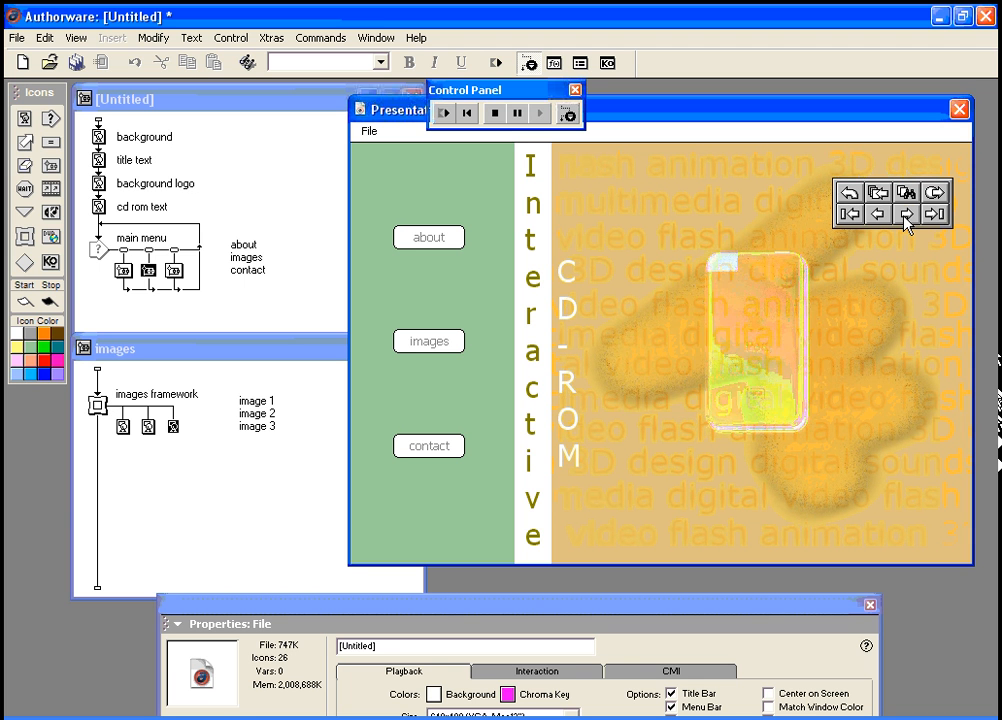
click(906, 215)
click(906, 217)
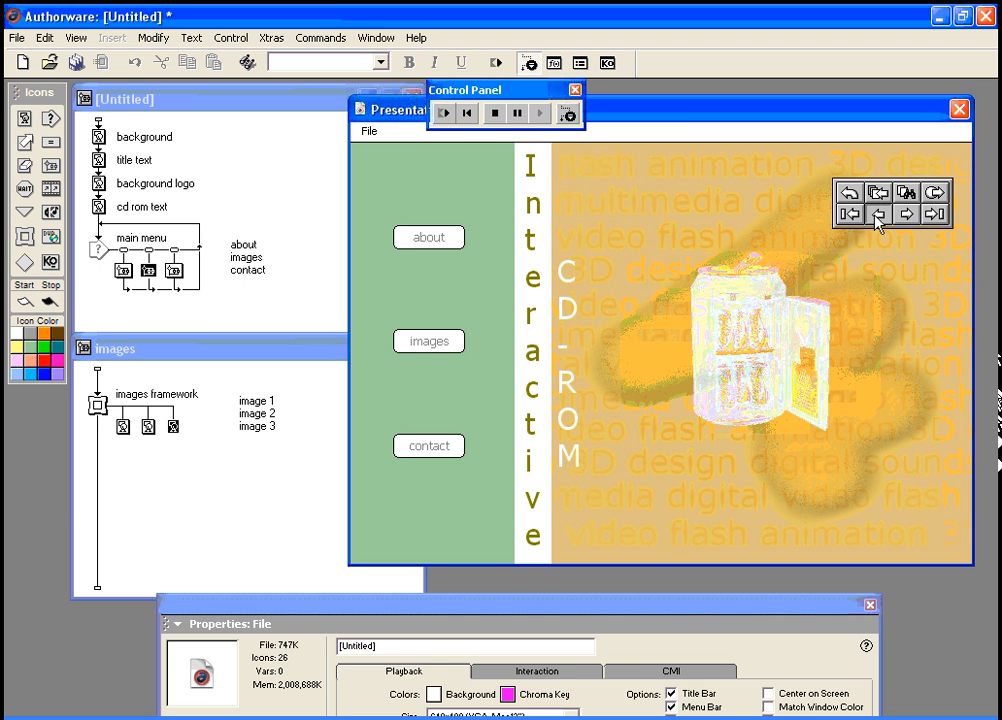
click(879, 215)
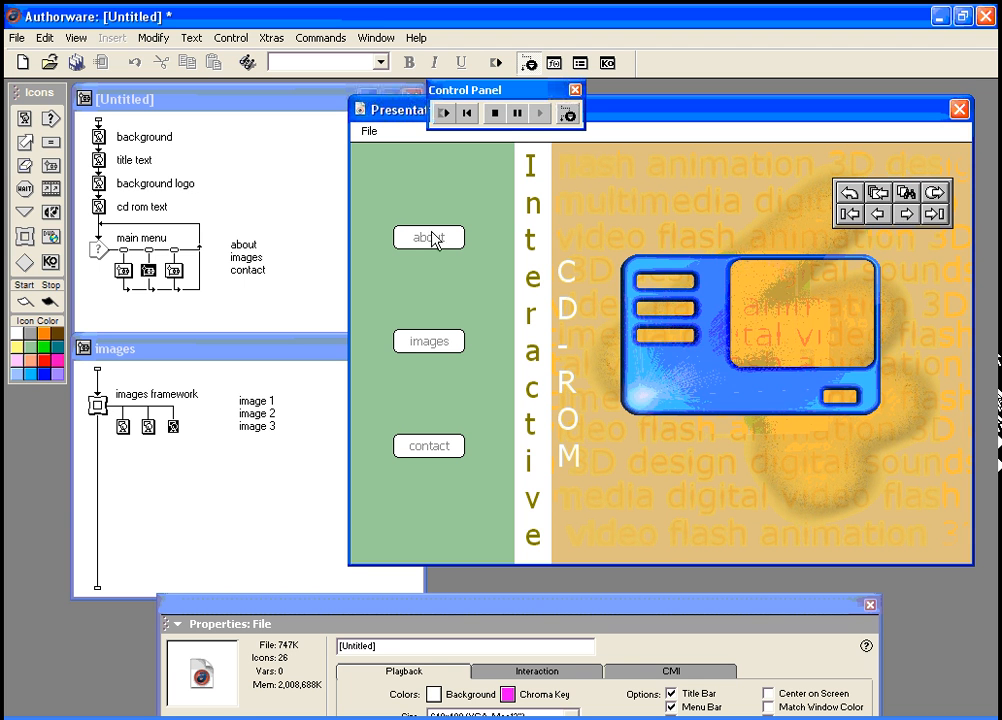
click(937, 196)
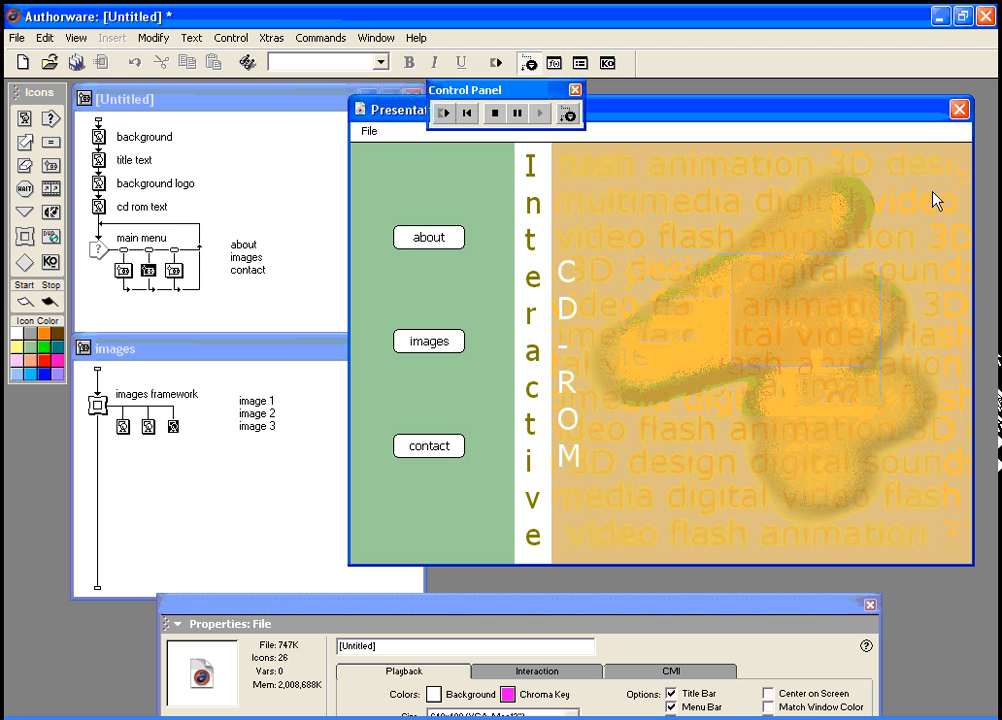
click(444, 238)
click(455, 444)
click(440, 343)
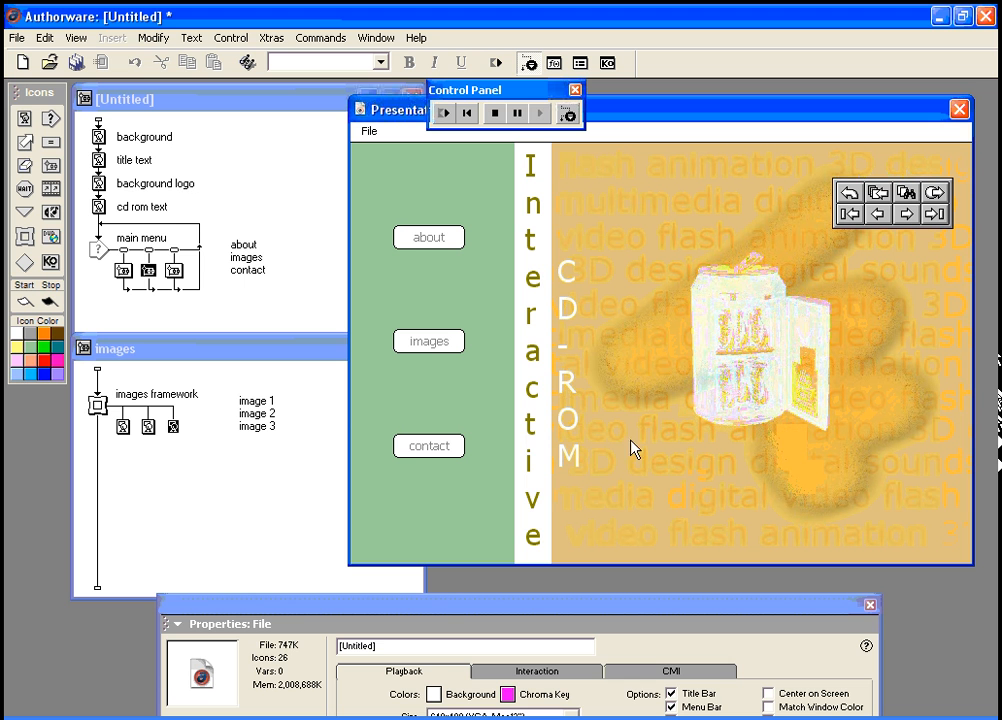
Step: Pause playback and open the images framework's inner flowline
click(104, 410)
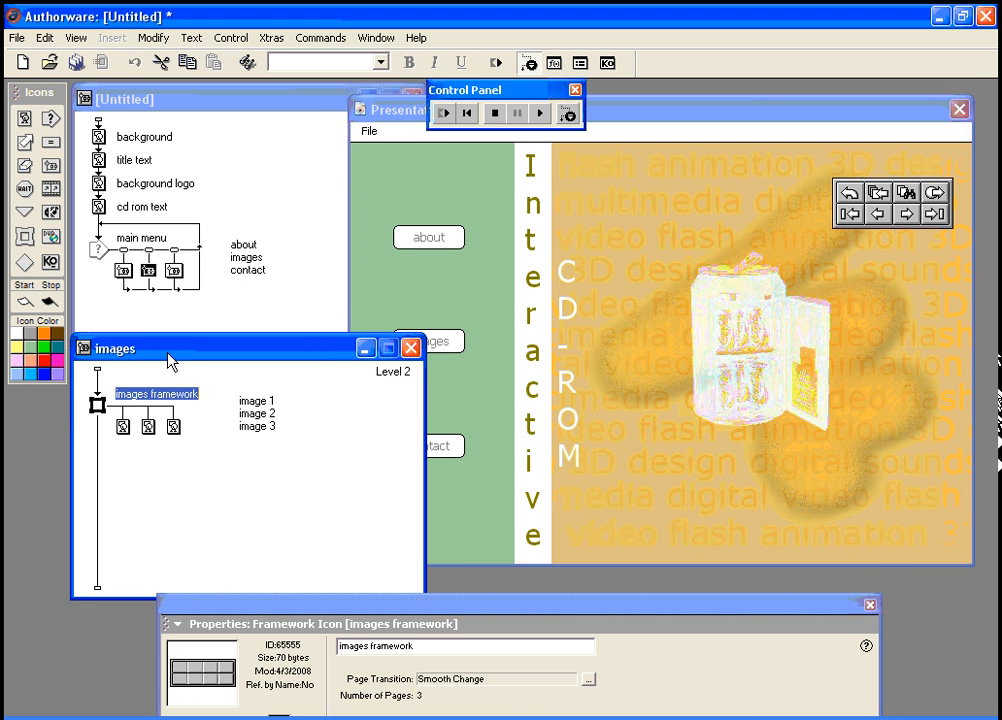
drag(173, 357, 181, 294)
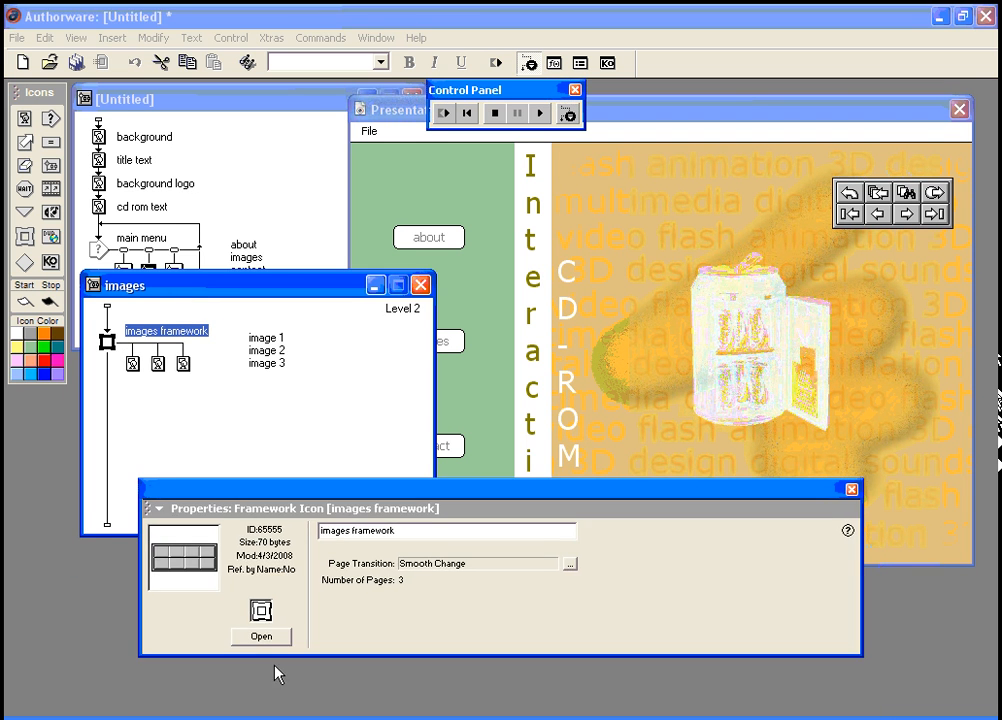
click(265, 630)
click(165, 237)
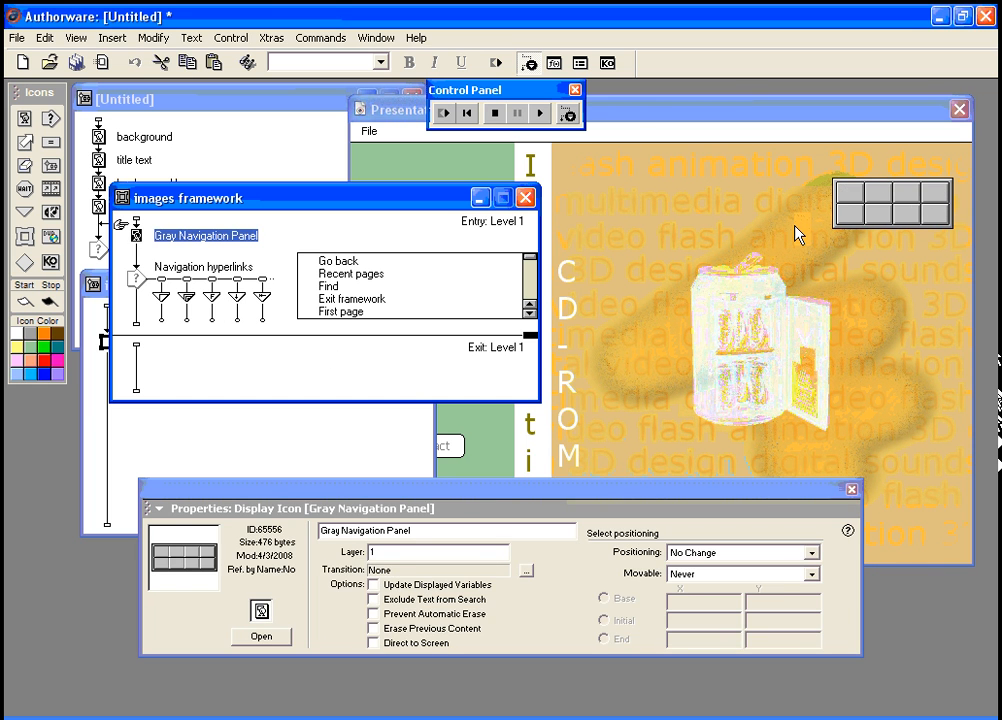
Step: Delete the Gray Navigation Panel and the Go back, Recent pages, Find and First page links
key(Delete)
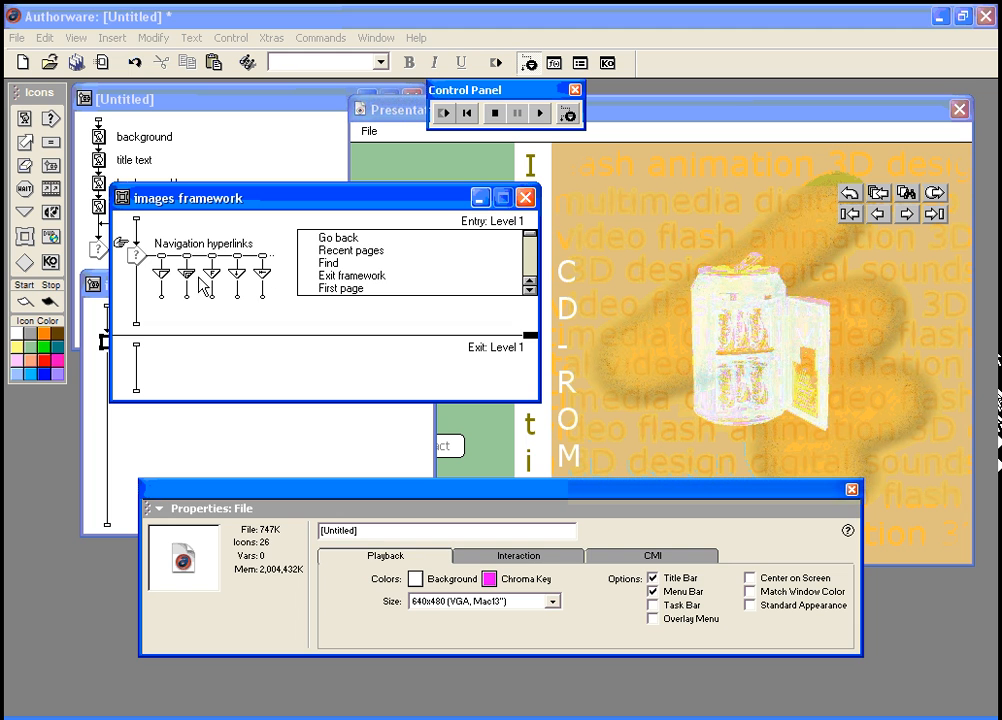
click(165, 282)
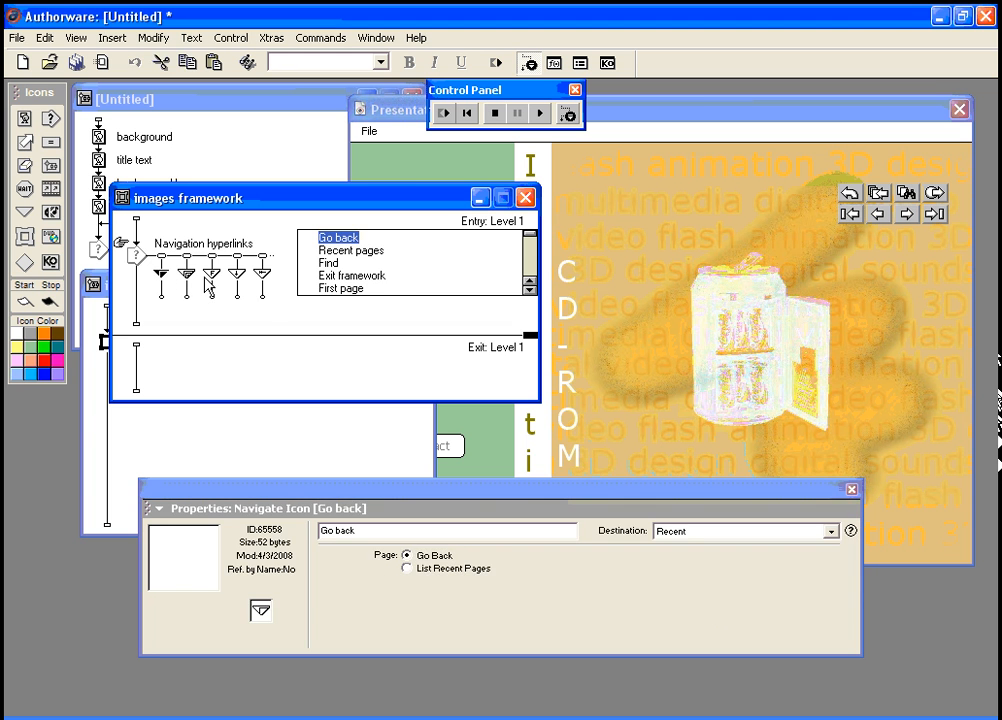
key(Delete)
click(162, 278)
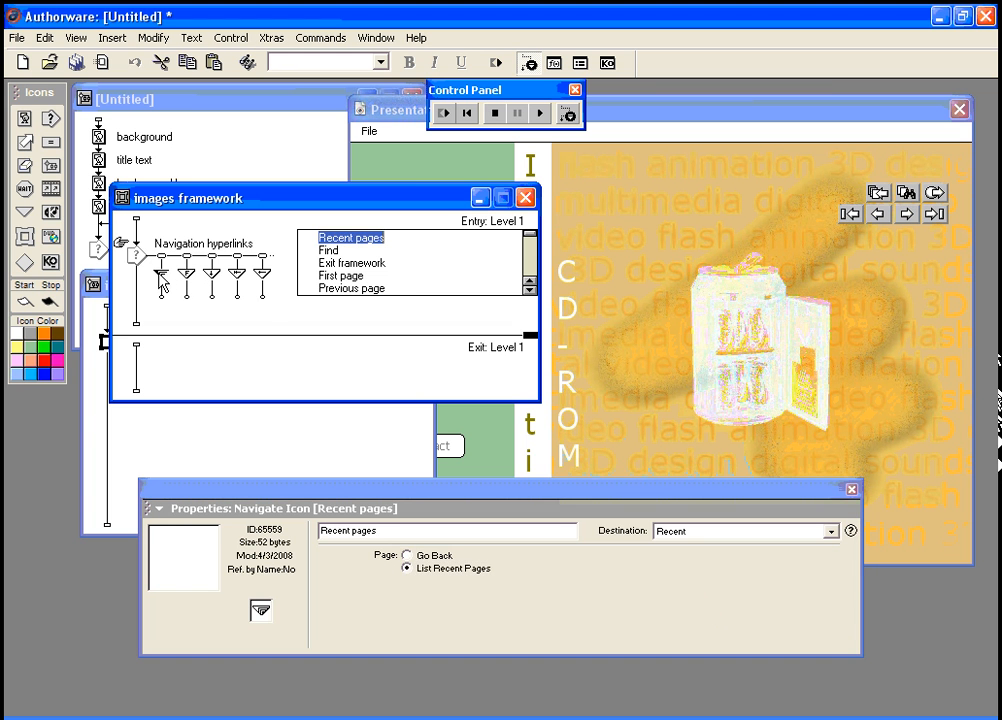
key(Delete)
click(162, 279)
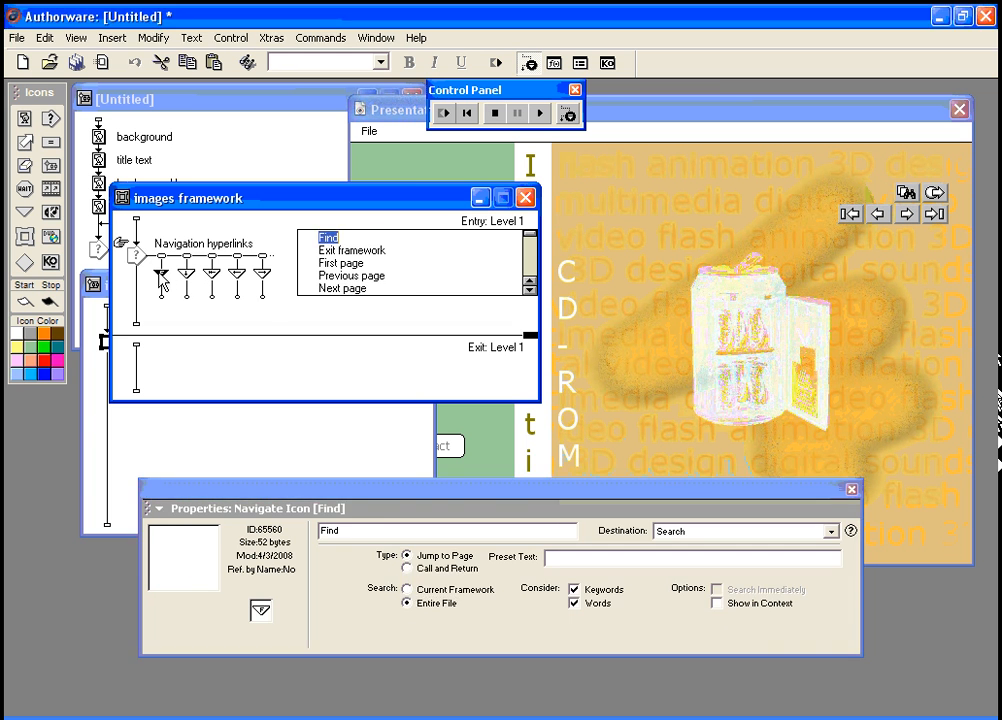
key(Delete)
click(162, 278)
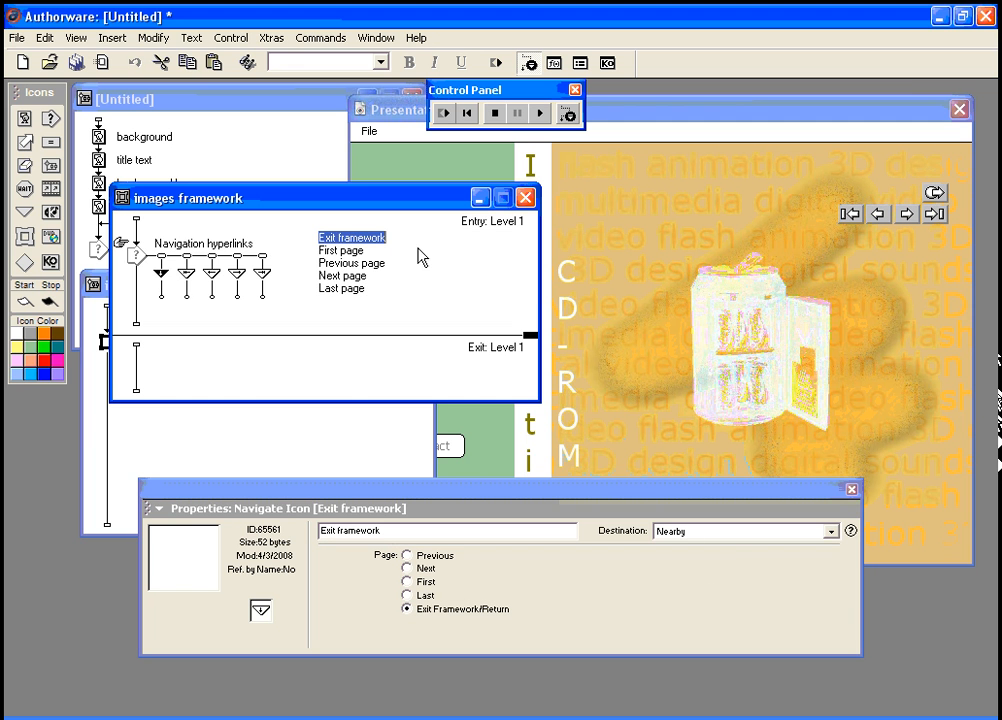
click(185, 276)
key(Delete)
Step: Delete the Last page link and rename the rest Main Menu, Previous Image and Next Image
click(240, 281)
key(Delete)
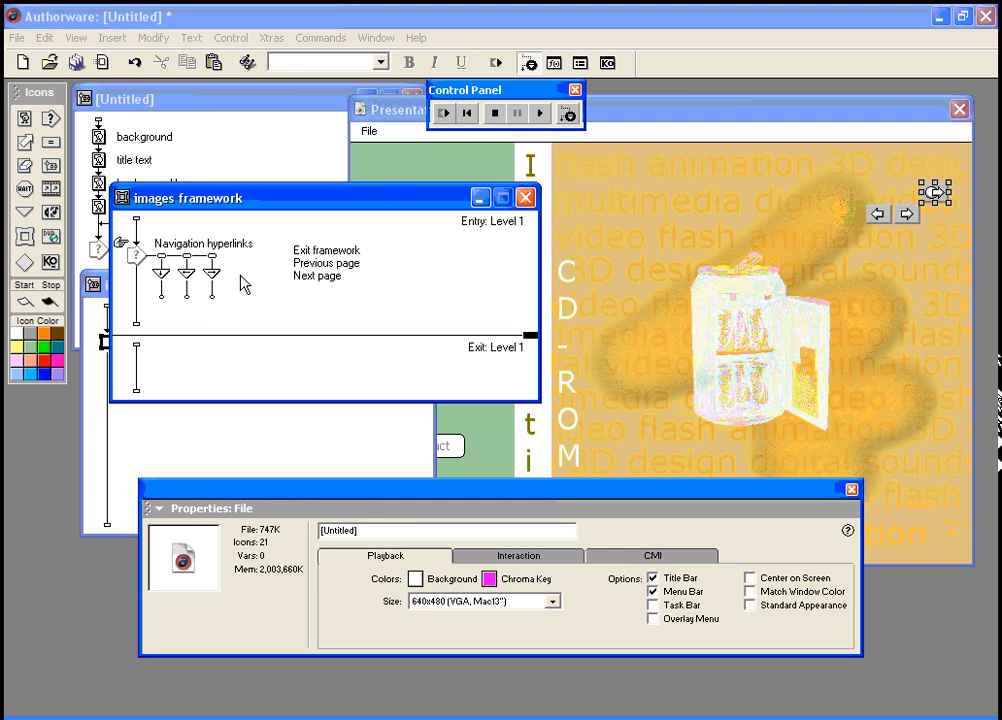
click(303, 249)
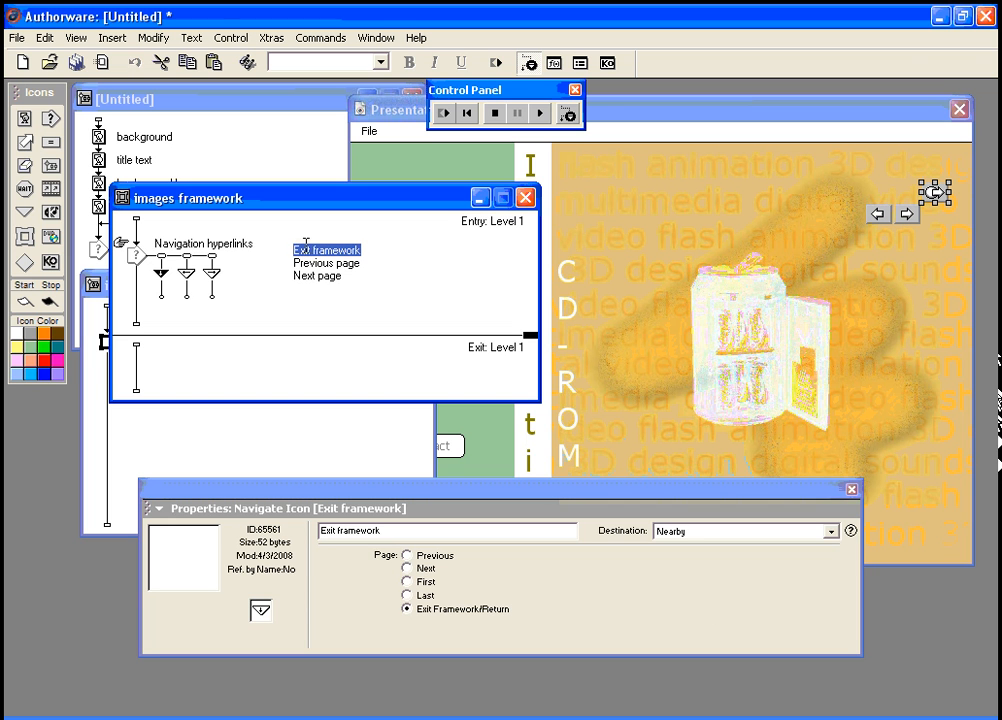
text(Main)
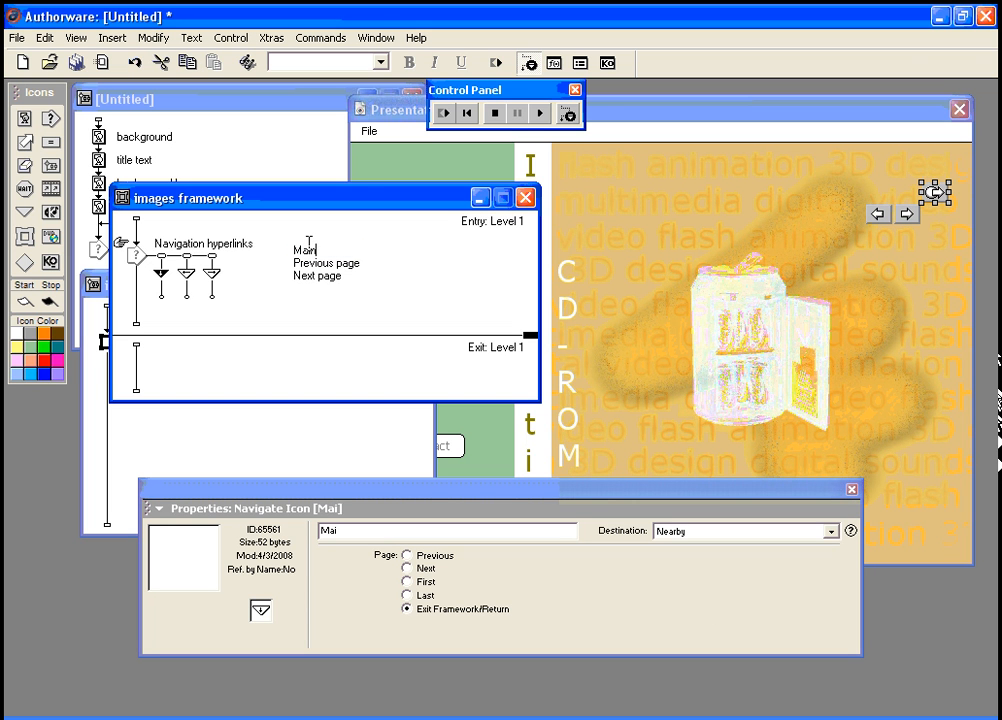
text( Menu)
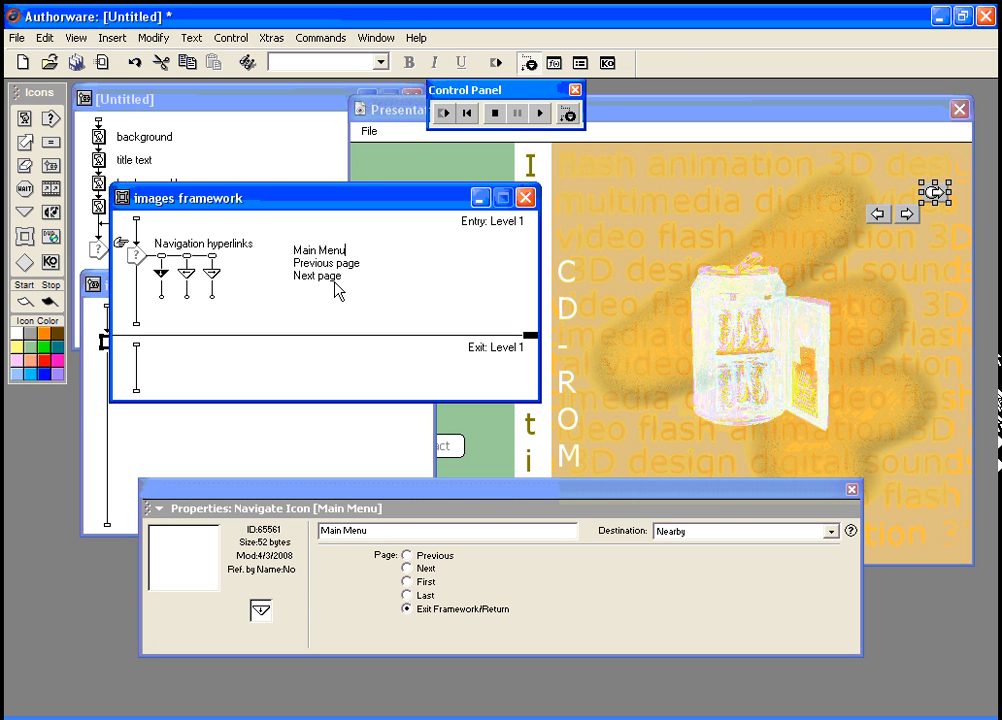
click(323, 263)
text(Pre)
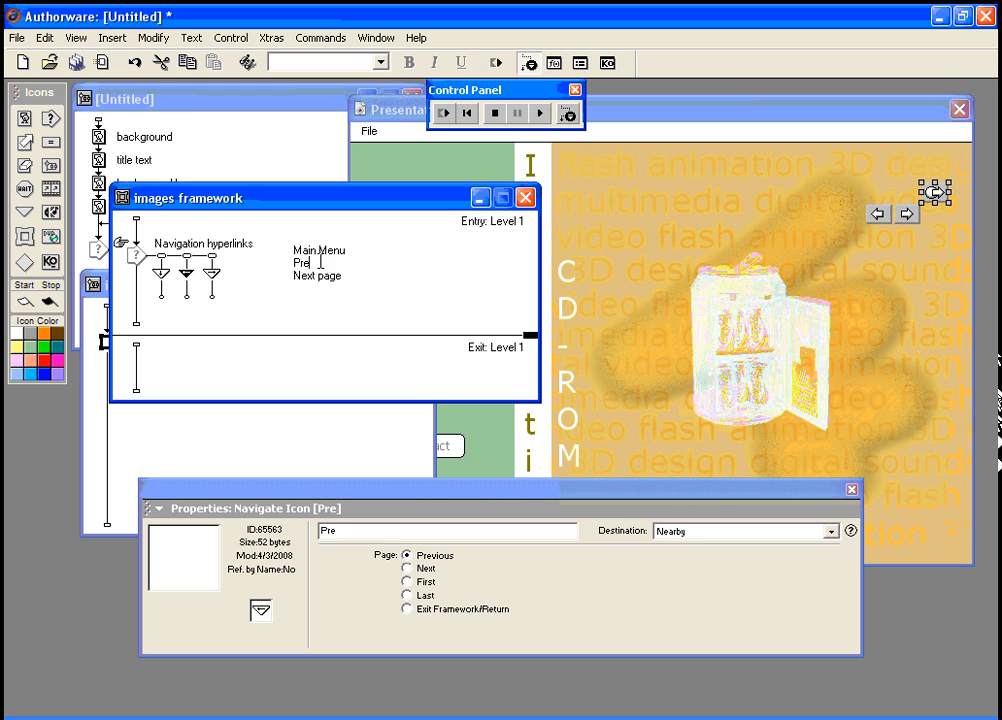
text(vious Image)
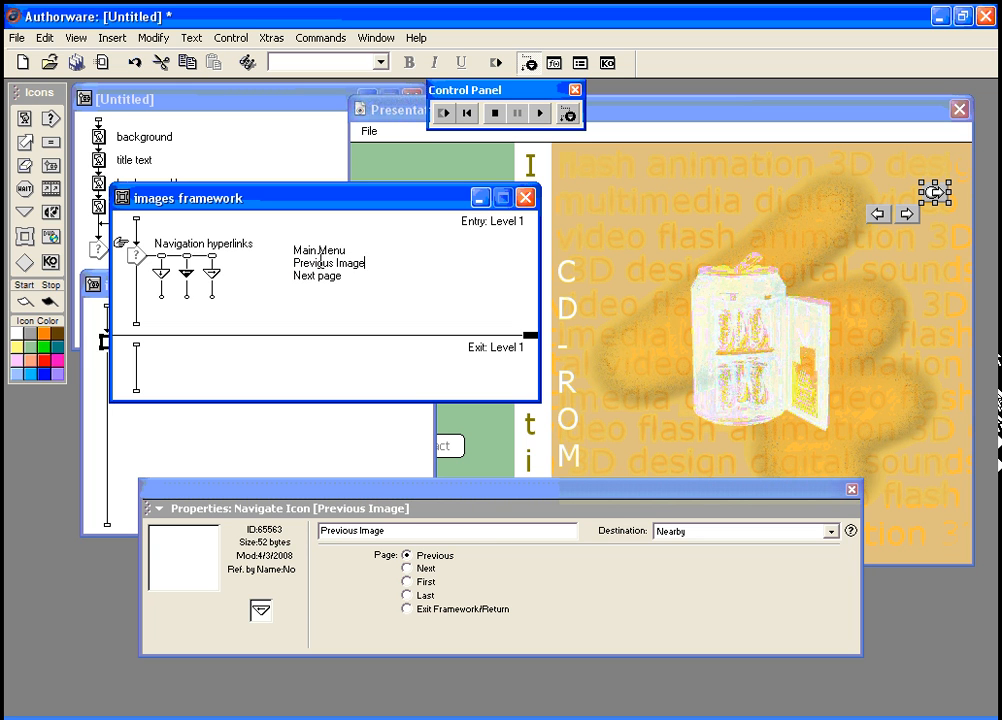
click(319, 276)
click(322, 277)
drag(322, 277, 347, 276)
key(BackSpace)
text(Image)
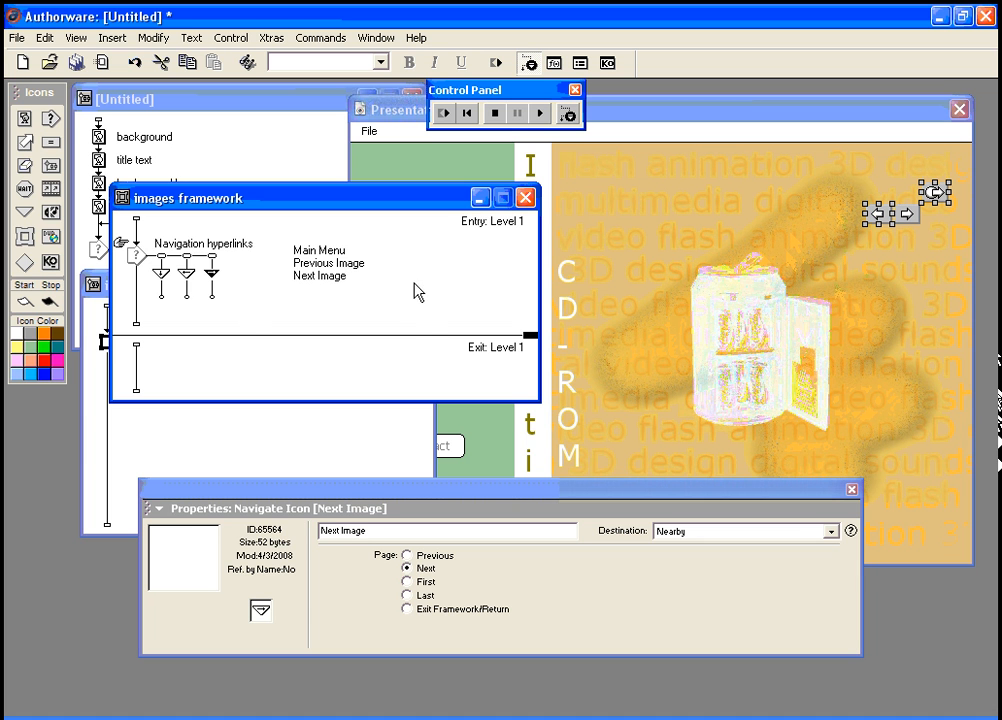
click(310, 312)
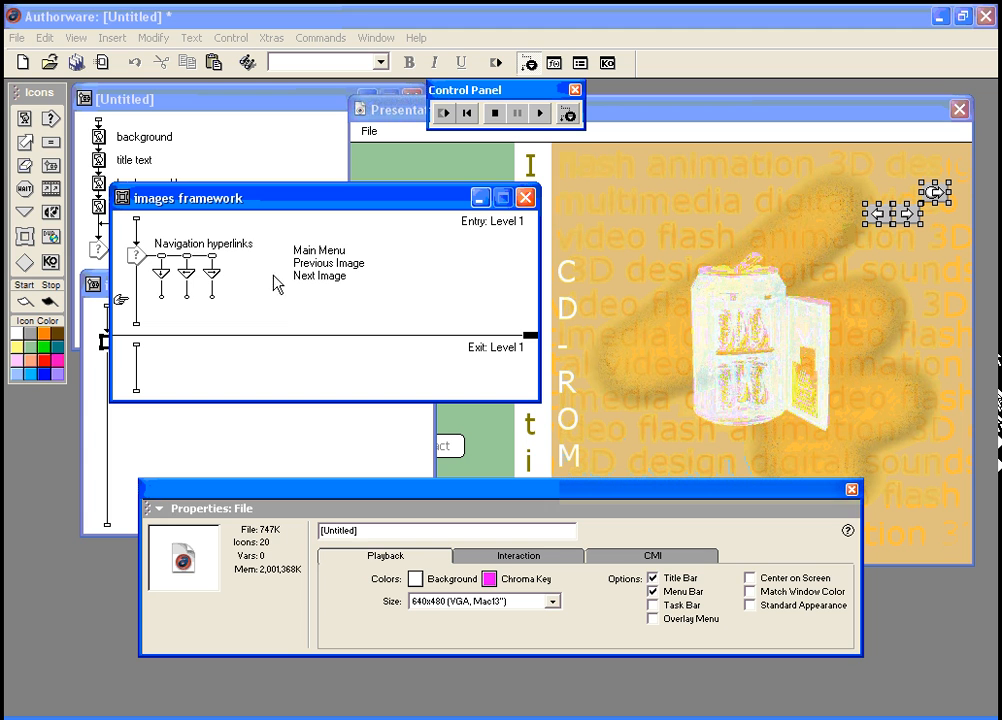
Step: Give the Main Menu button a hand cursor
click(163, 265)
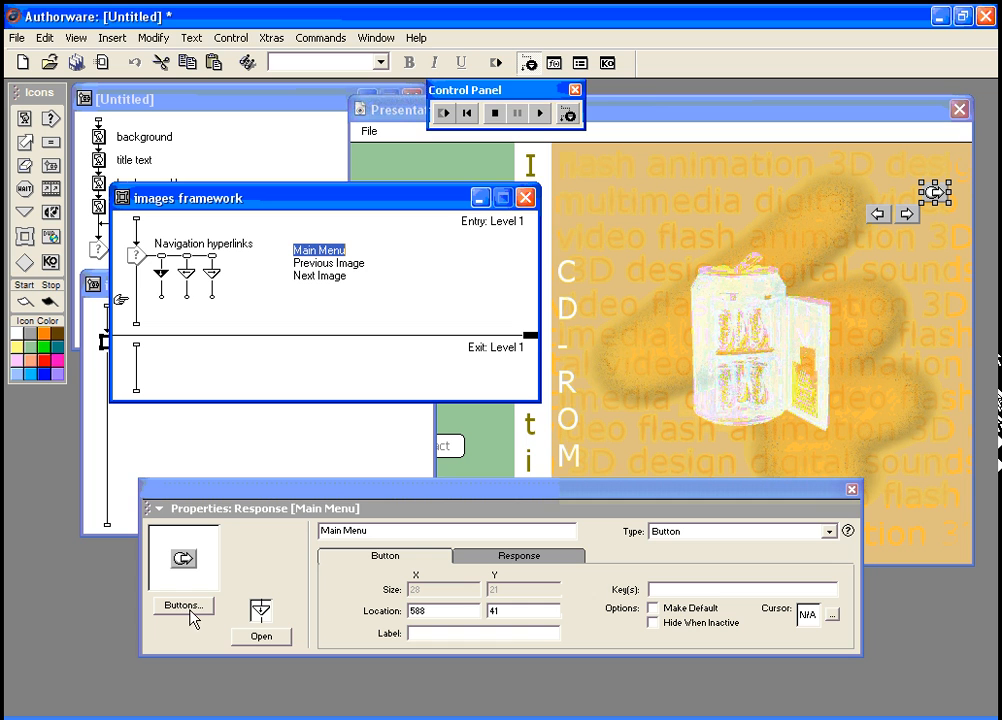
click(832, 615)
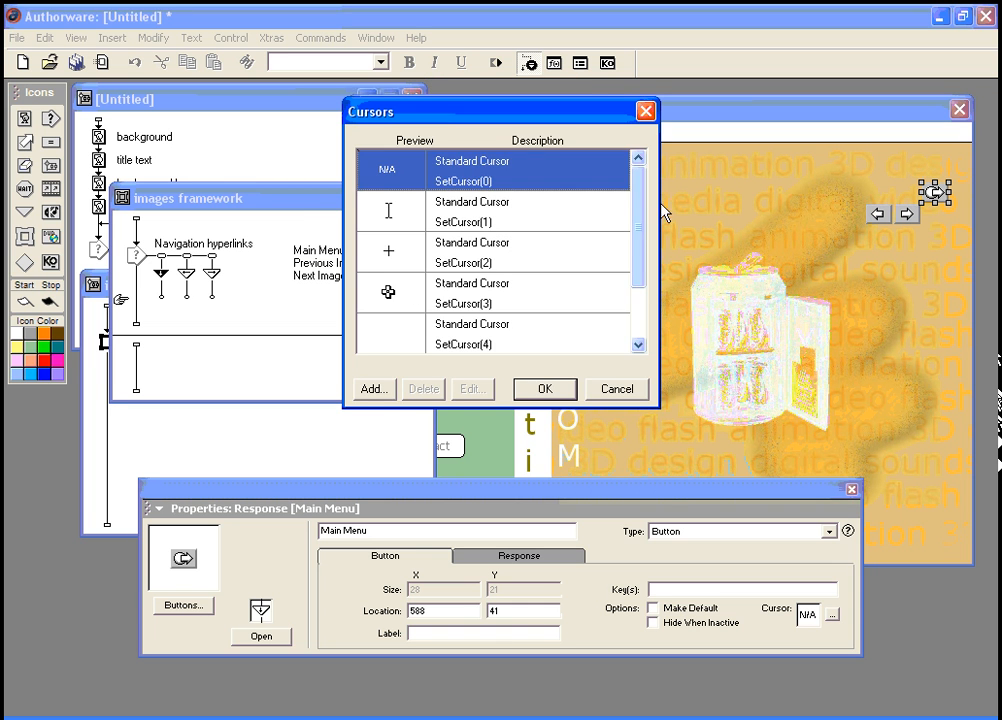
drag(640, 201, 642, 302)
click(387, 336)
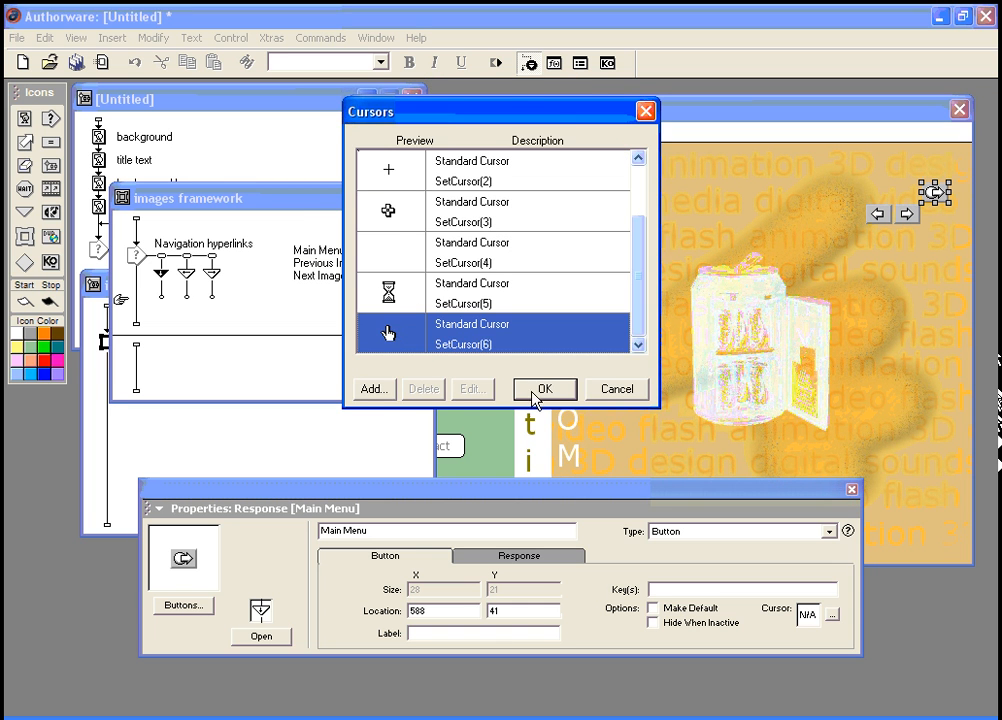
click(540, 390)
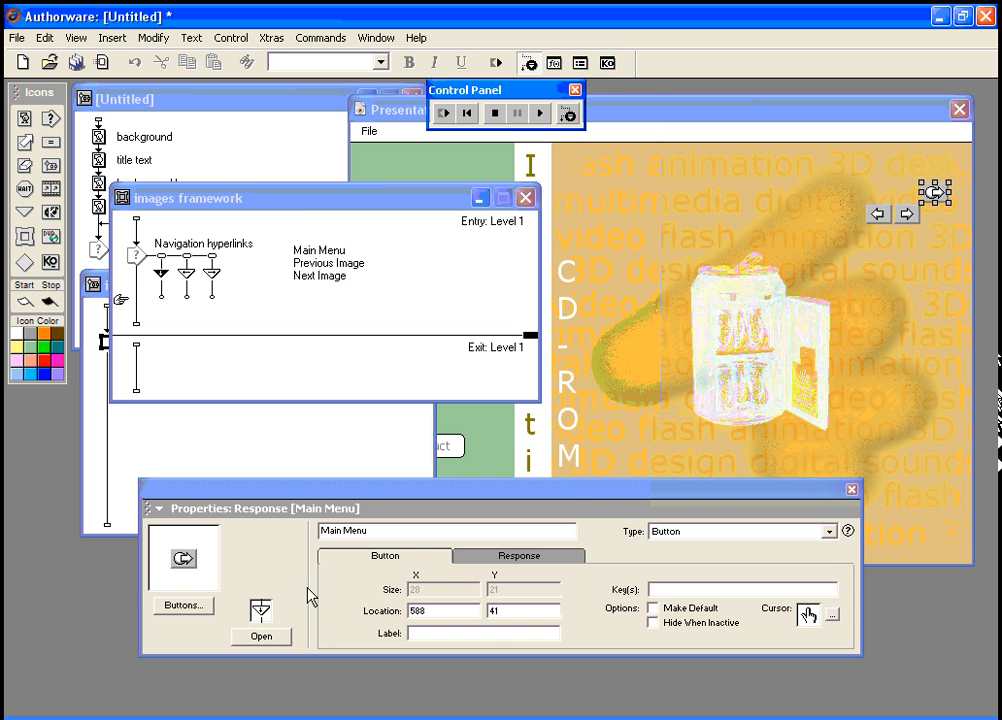
Step: Make Main Menu a Standard Macintosh Button and widen it so its label shows
click(190, 608)
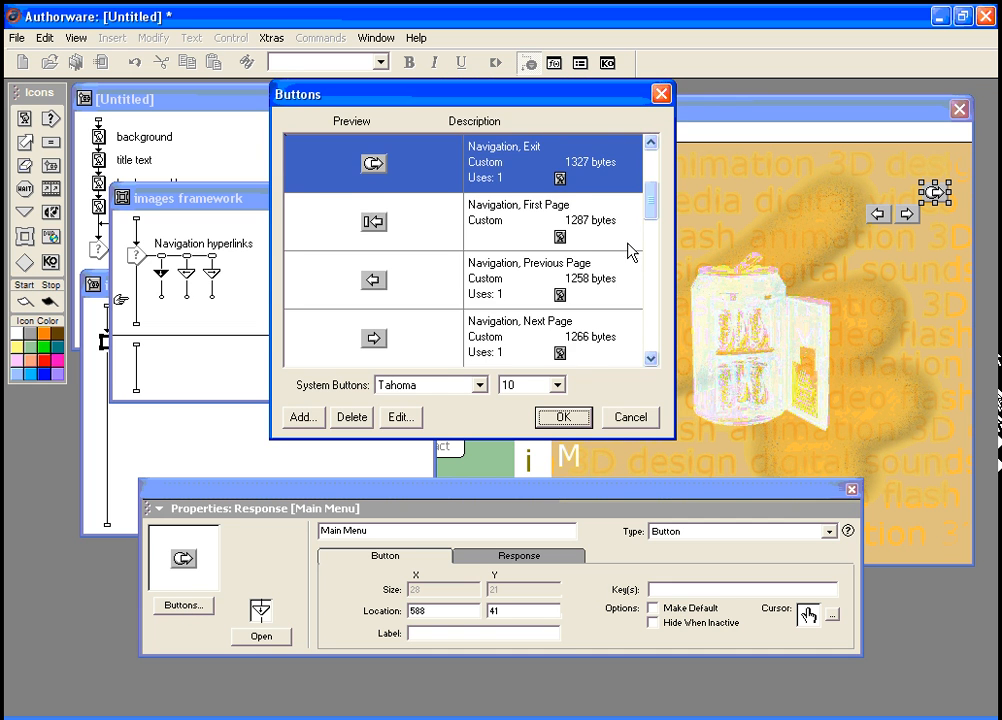
drag(653, 208, 655, 242)
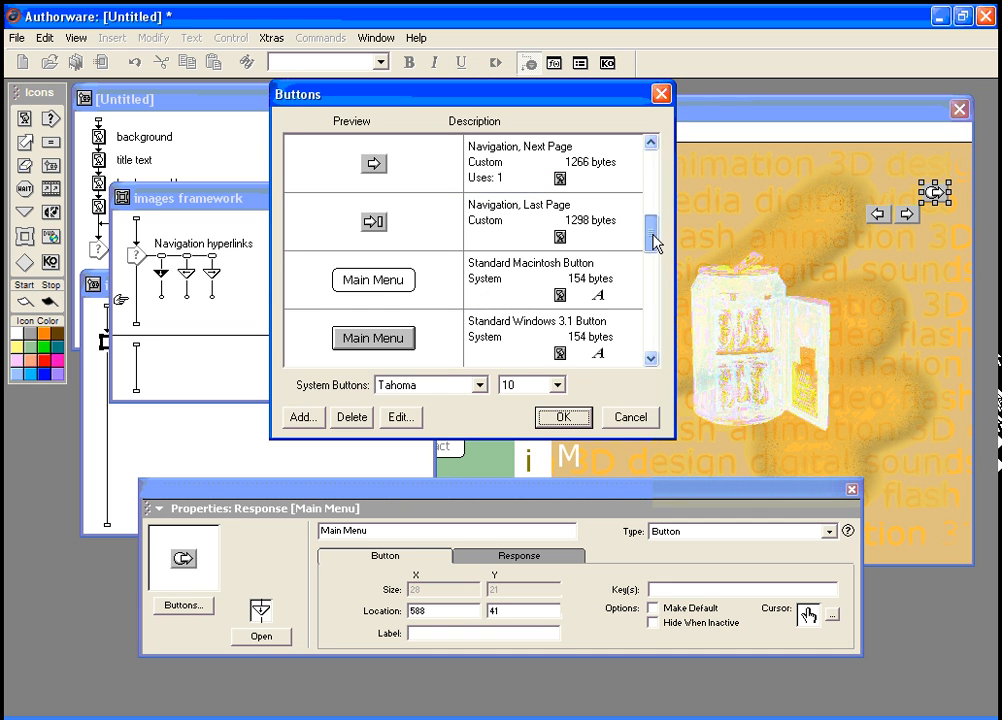
click(378, 290)
click(561, 417)
key(ctrl+r)
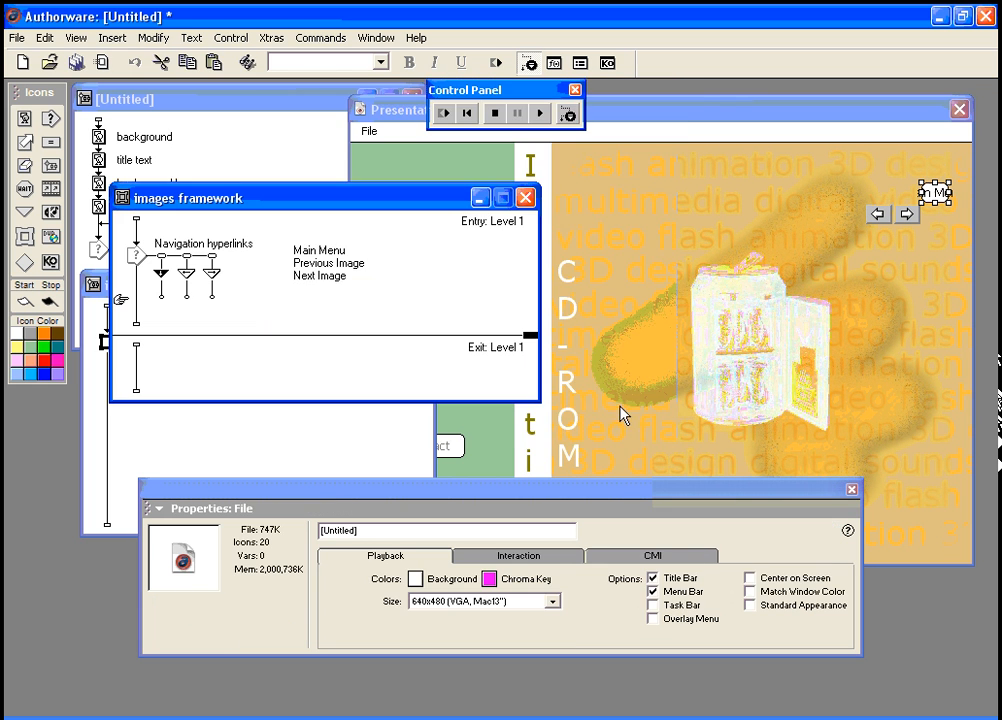
drag(921, 194, 857, 195)
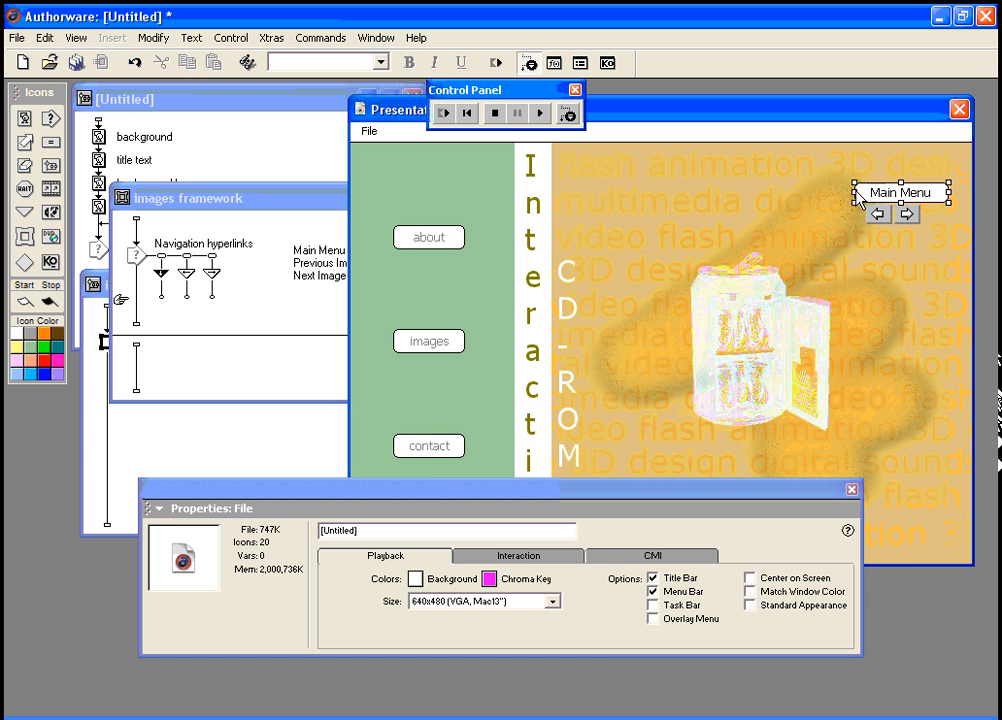
Step: Move the left and right arrow buttons down to the bottom of the screen
drag(758, 495, 741, 587)
drag(879, 215, 679, 490)
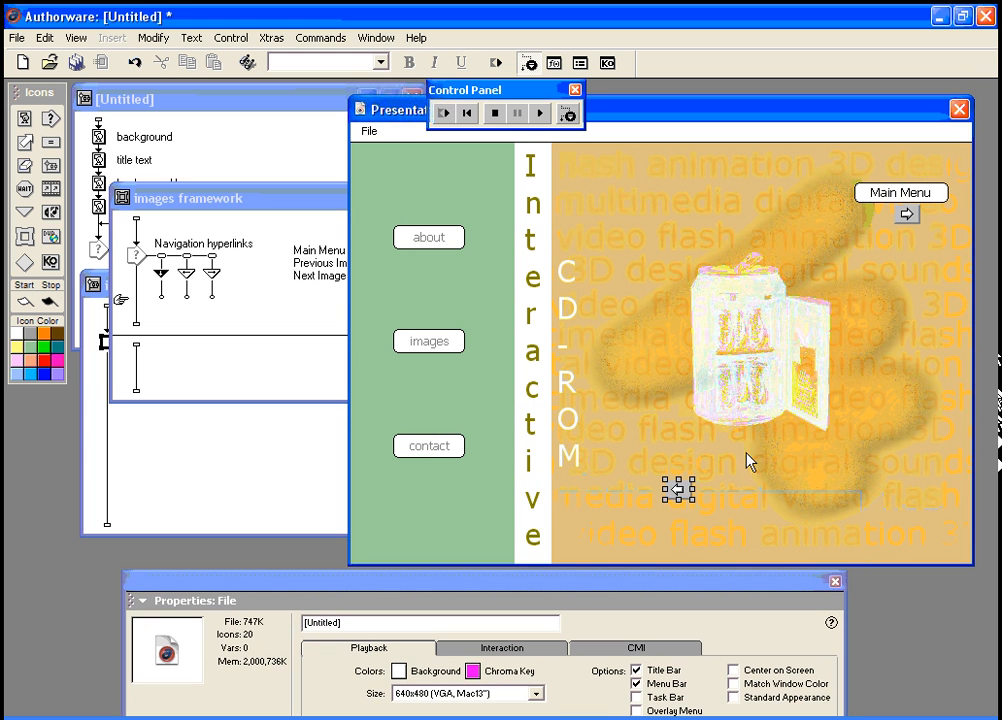
drag(907, 215, 809, 490)
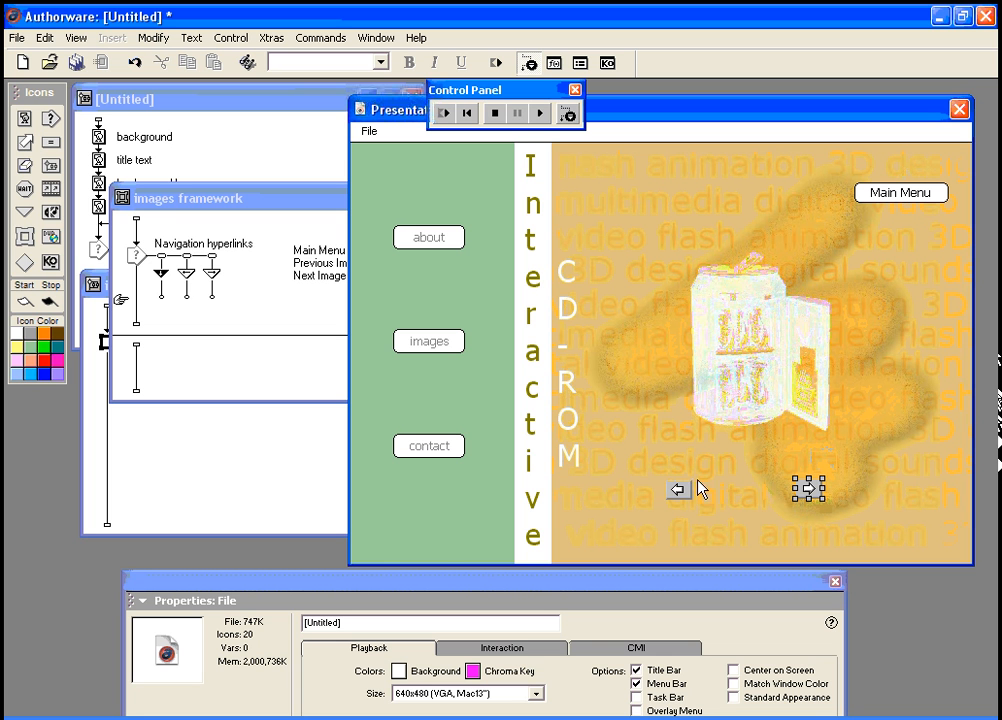
Step: Make Previous Image a Standard Macintosh Button and widen it to fit its label
click(188, 264)
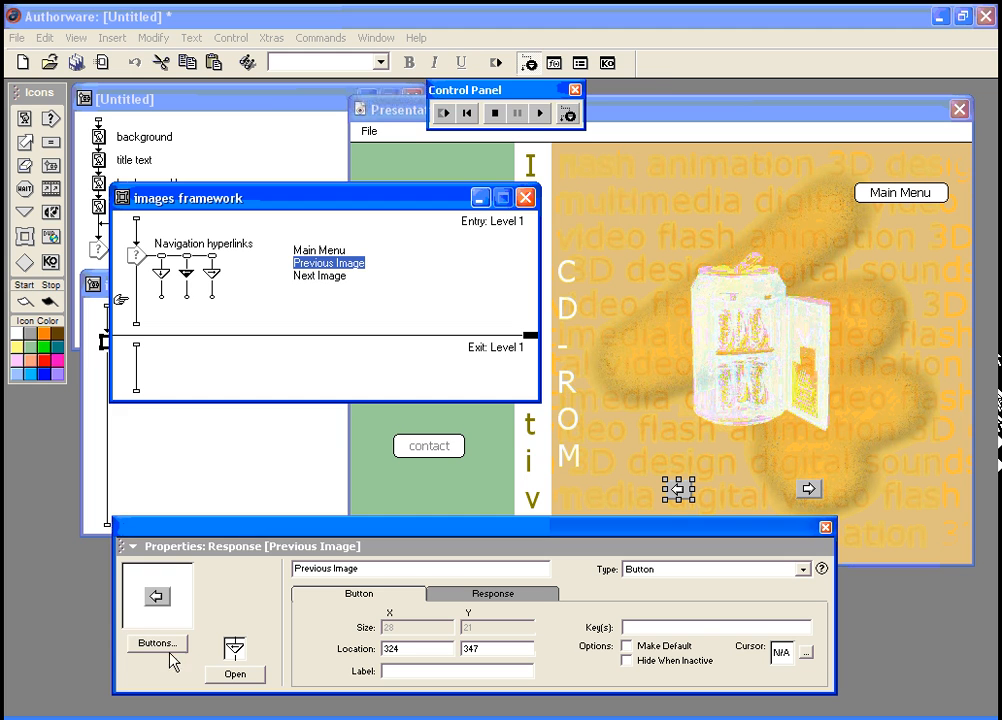
click(168, 648)
click(418, 358)
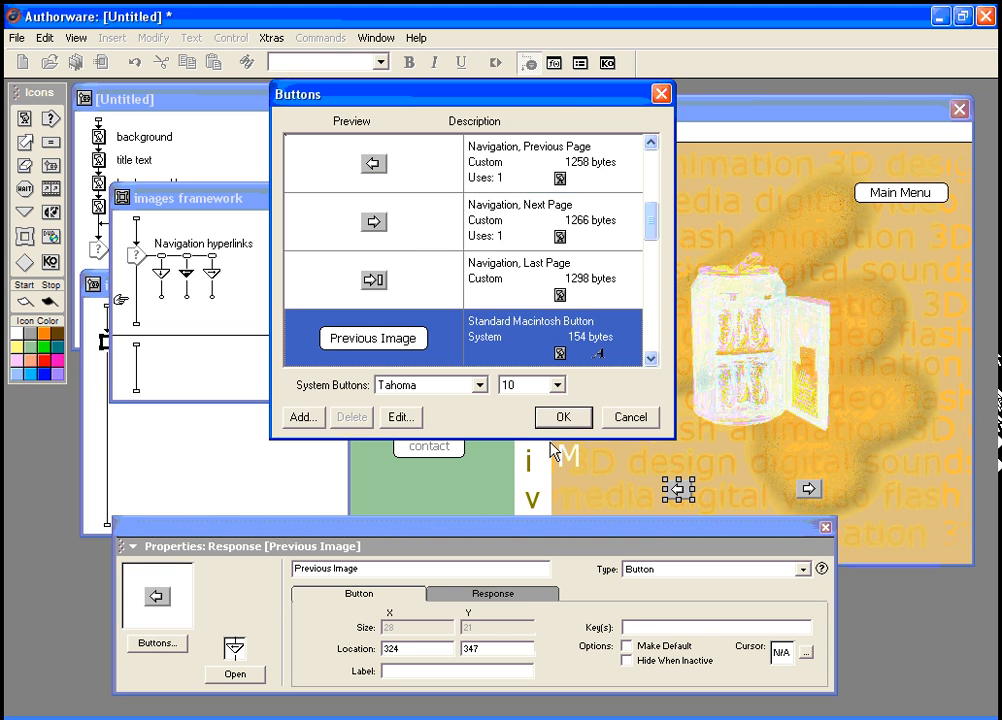
click(560, 416)
click(667, 495)
drag(663, 497, 604, 494)
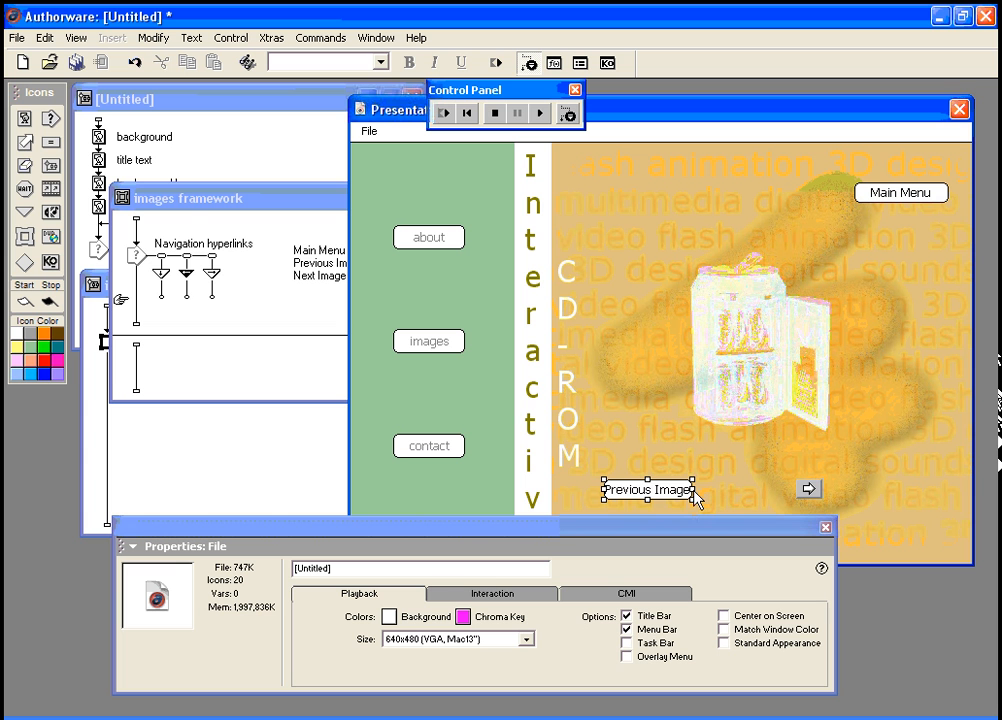
click(783, 514)
Step: Make Next Image a Standard Macintosh Button and widen it to fit its label
click(810, 490)
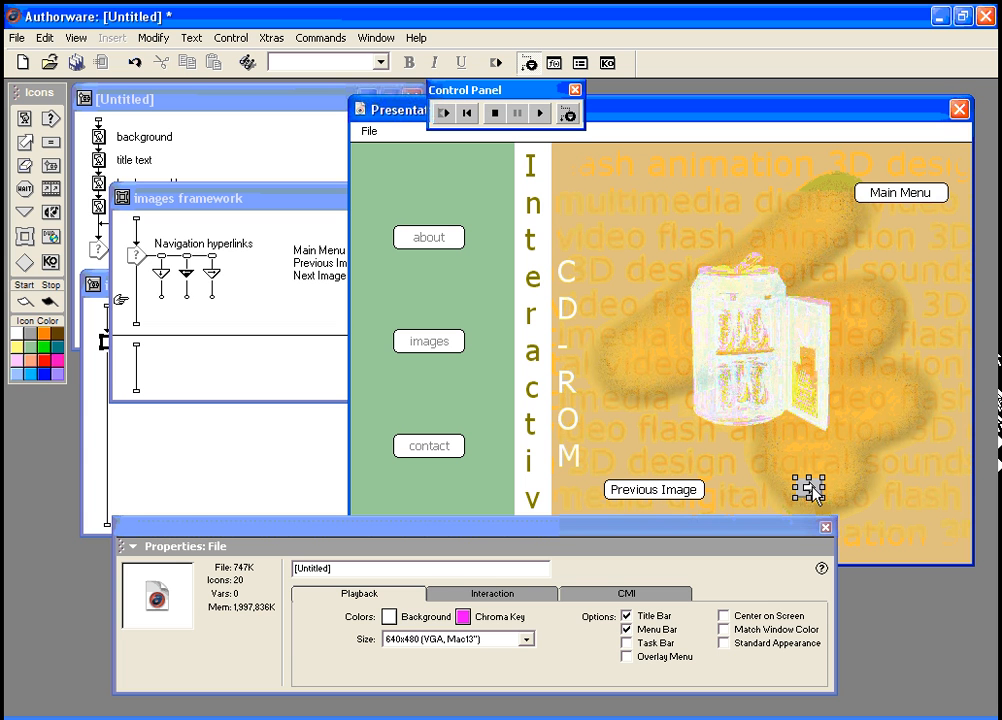
click(213, 266)
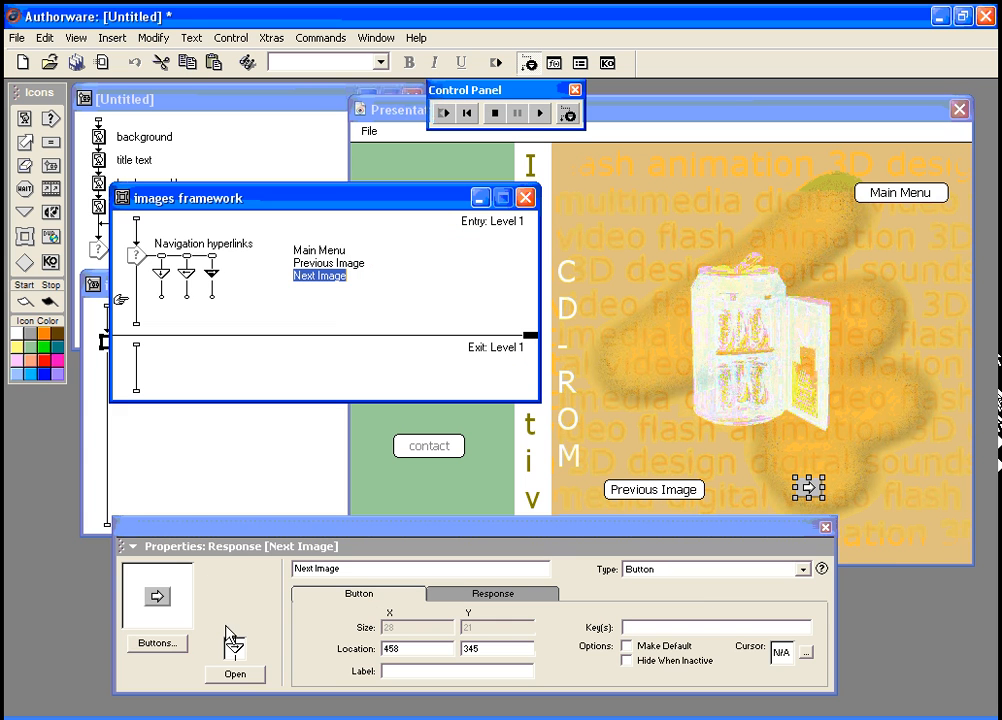
click(164, 646)
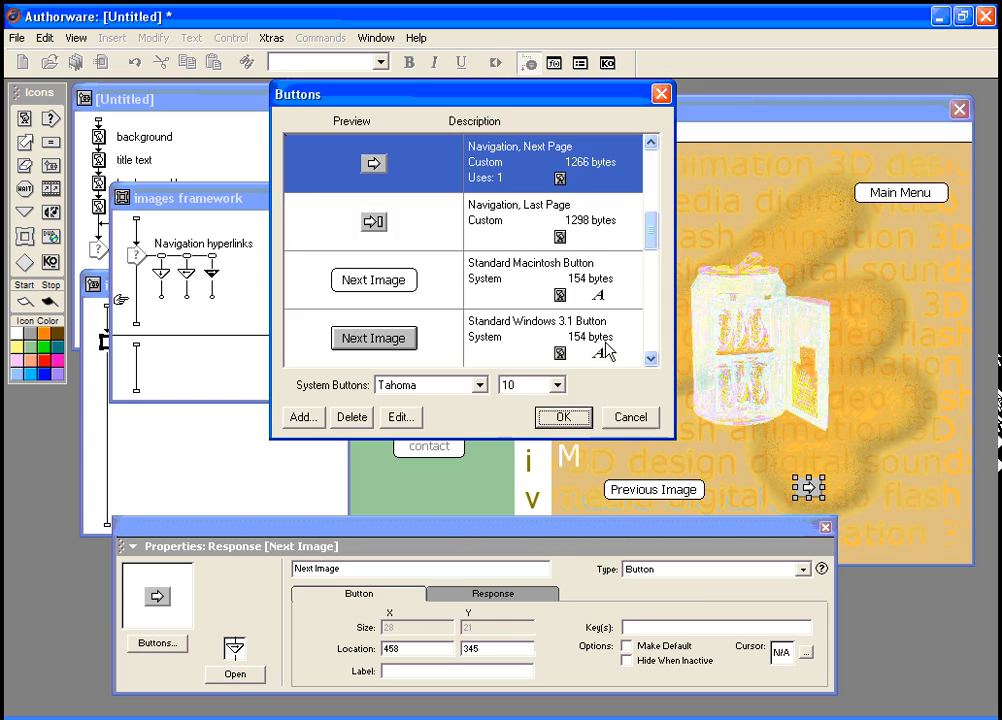
click(362, 283)
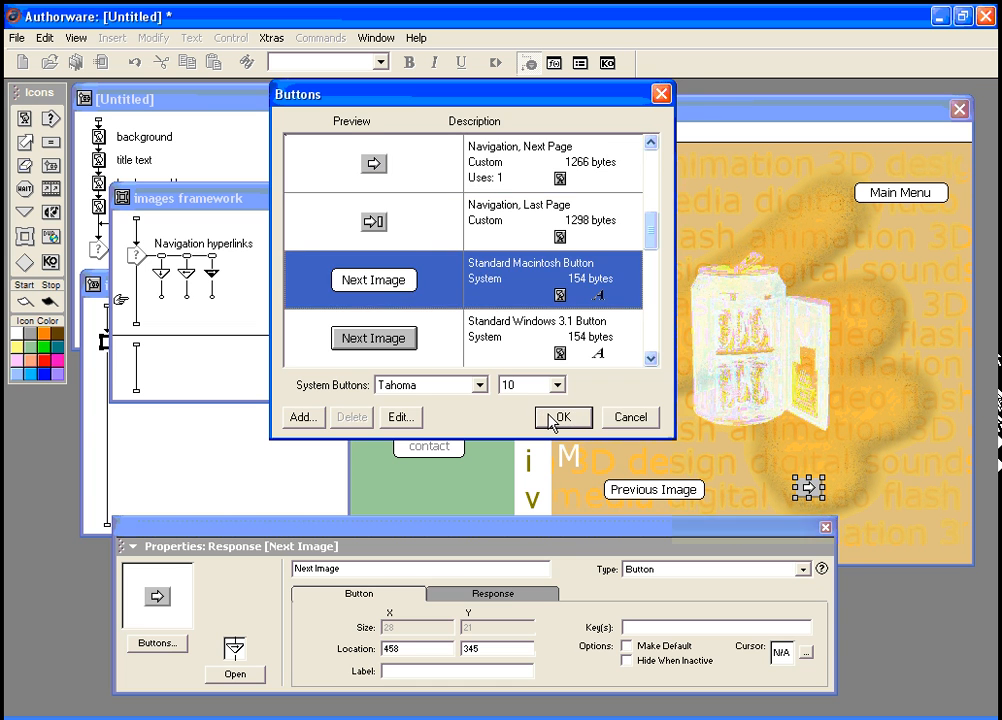
click(558, 417)
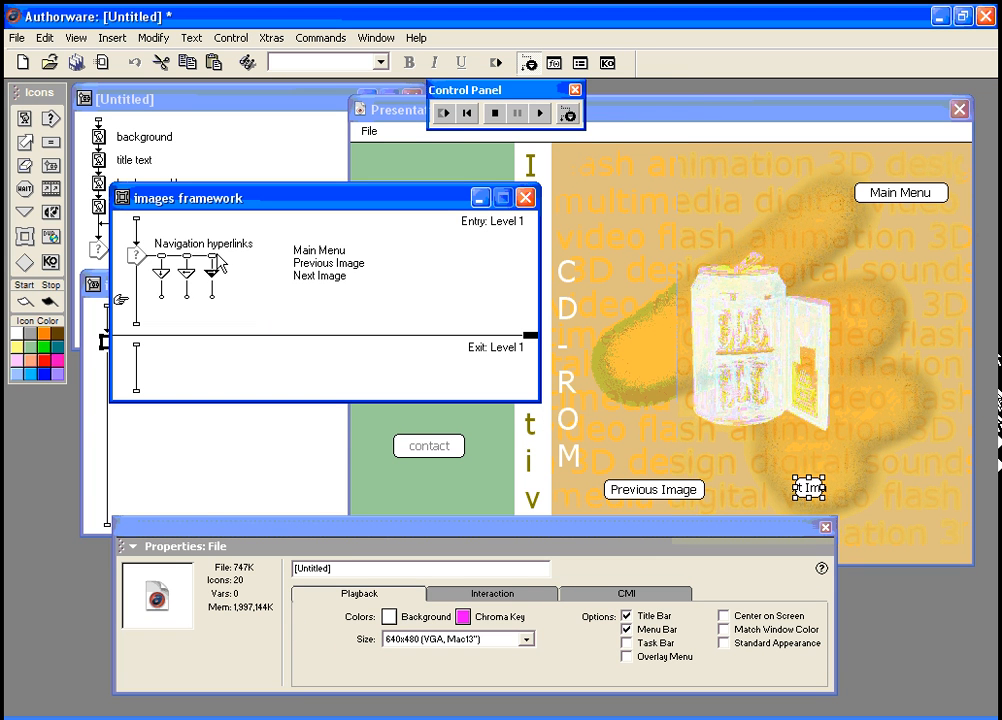
drag(822, 488, 908, 490)
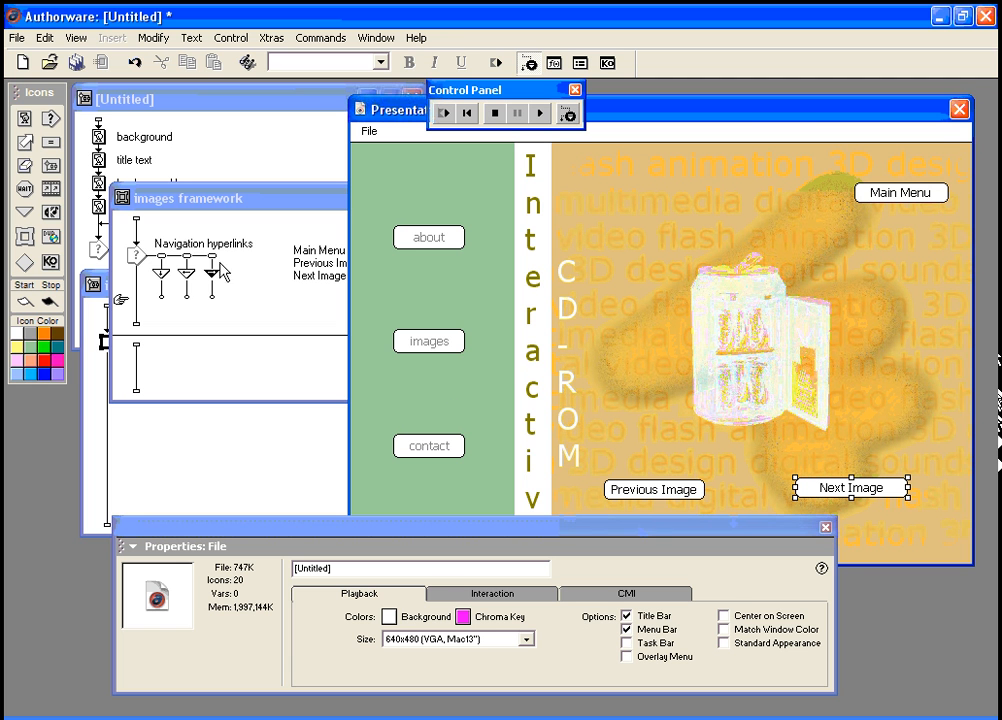
Step: Give the Next Image button a hand cursor
click(211, 268)
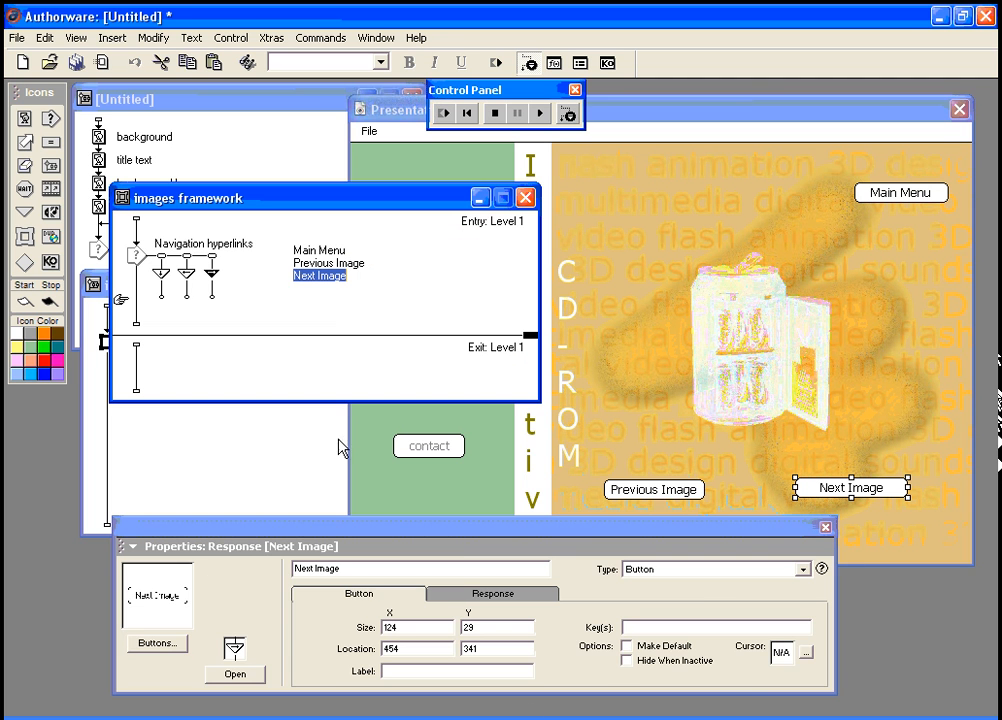
click(808, 655)
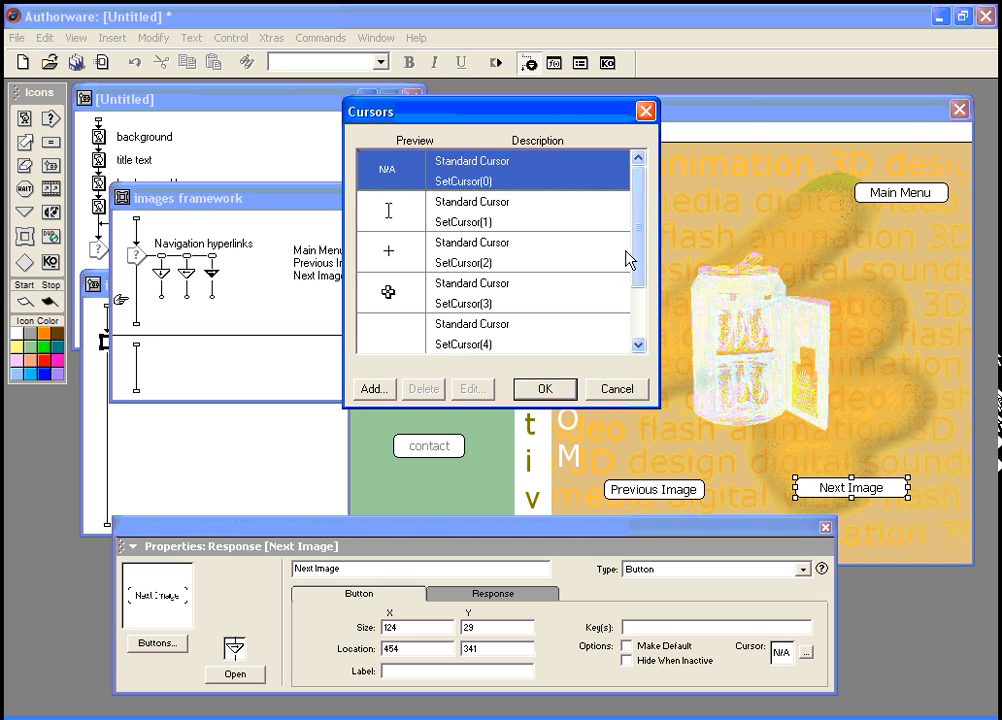
scroll(638, 290, down, 1)
scroll(638, 290, down, 2)
click(389, 336)
click(544, 390)
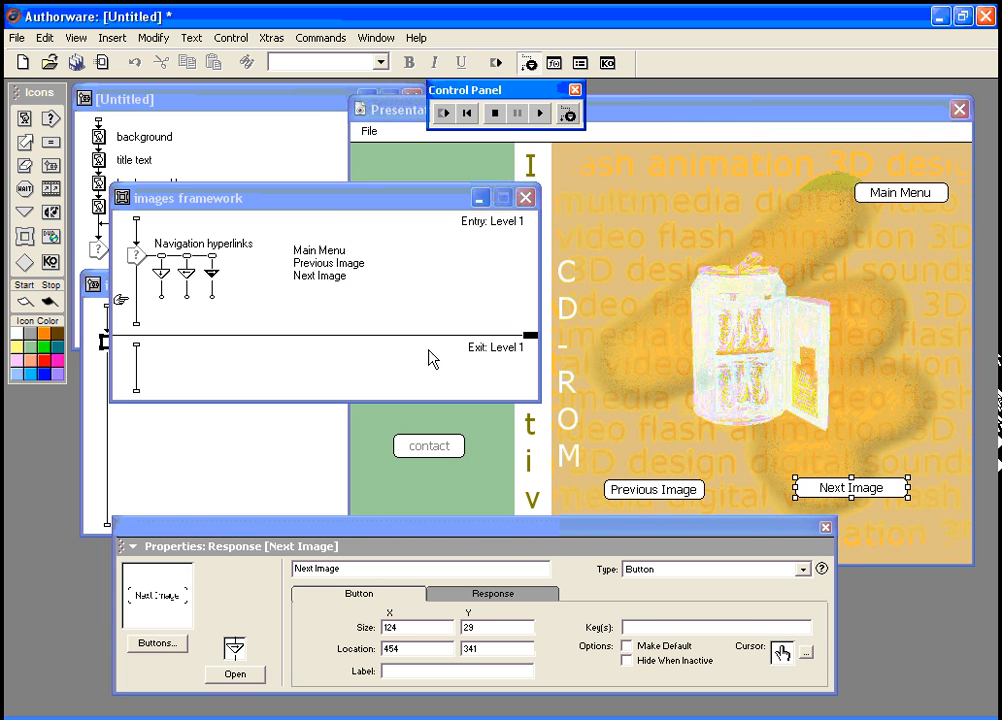
Step: Give the Previous Image button a hand cursor
click(186, 271)
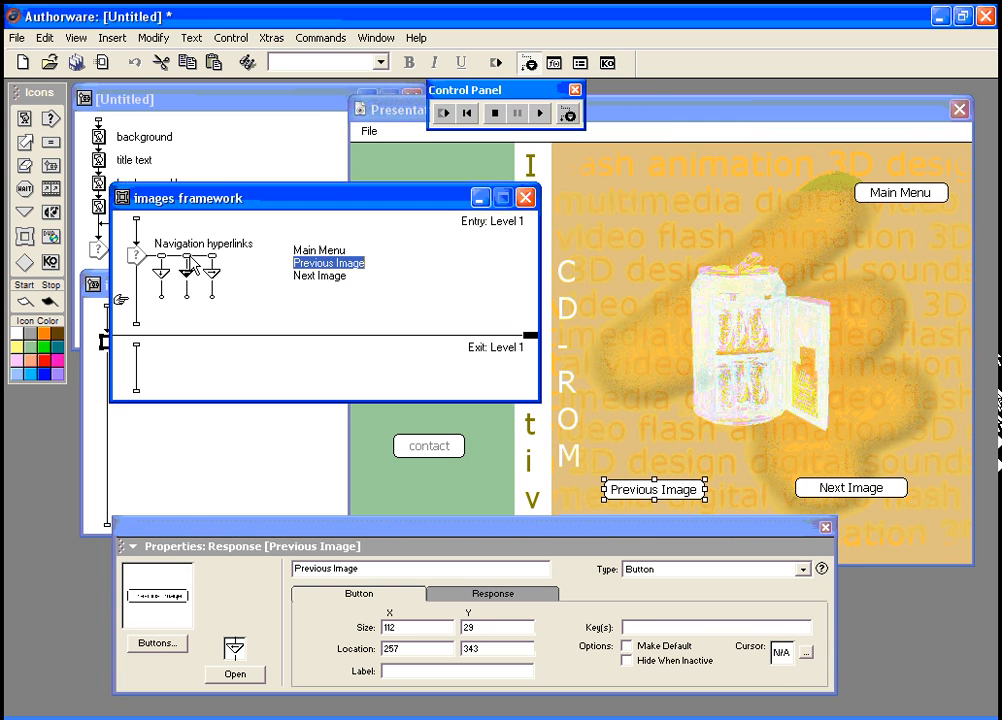
click(808, 655)
click(638, 345)
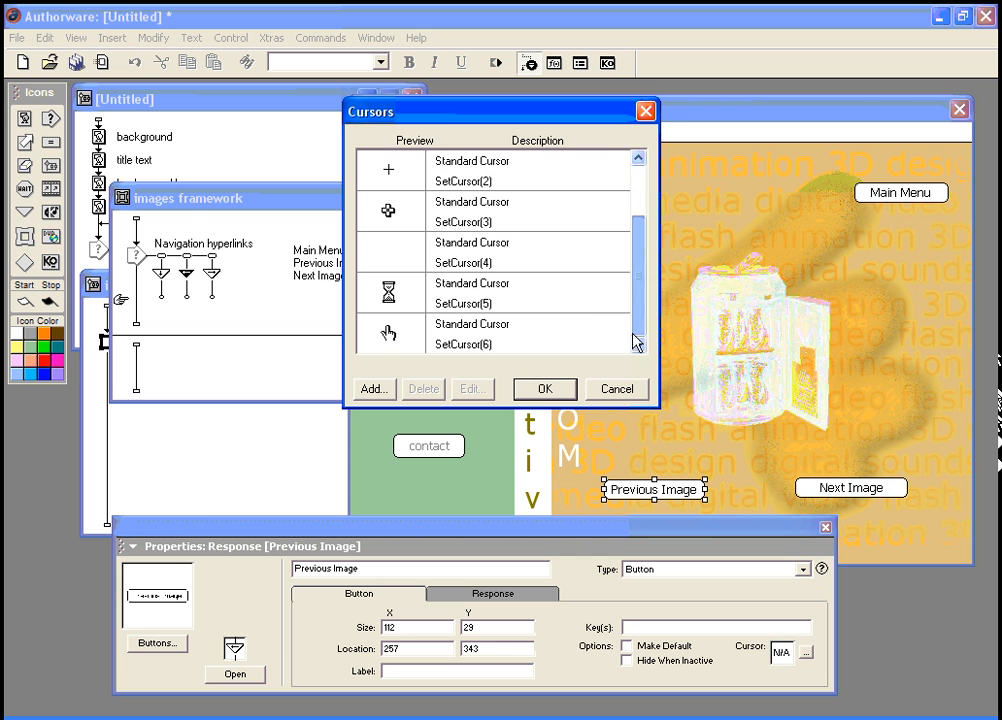
click(520, 335)
click(537, 390)
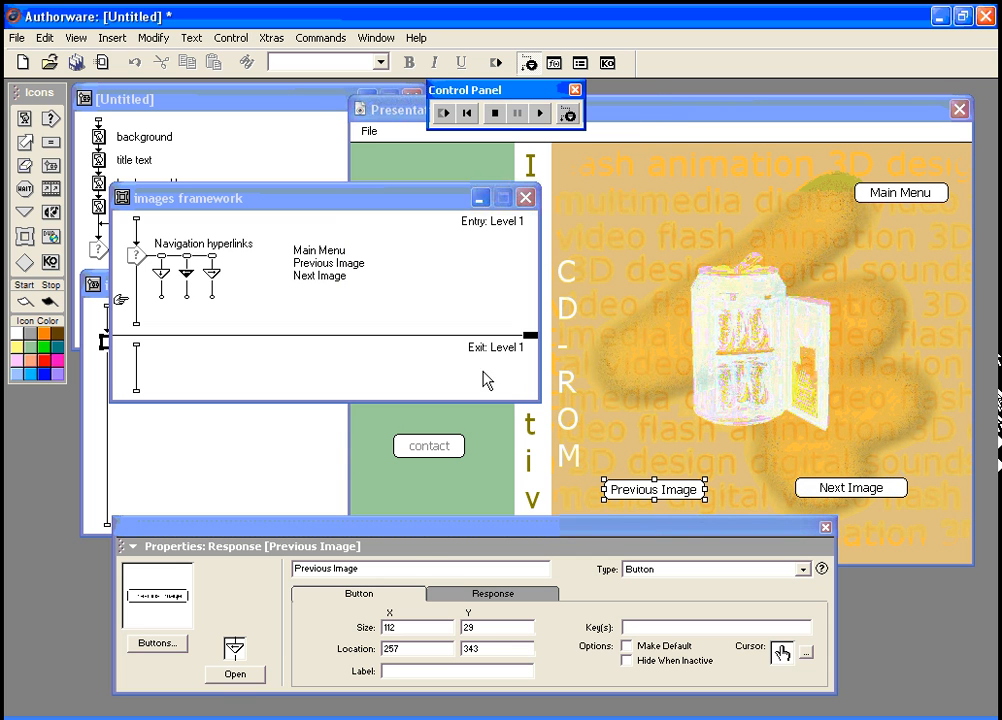
Step: Close the images framework window and move the Properties panel down
click(163, 263)
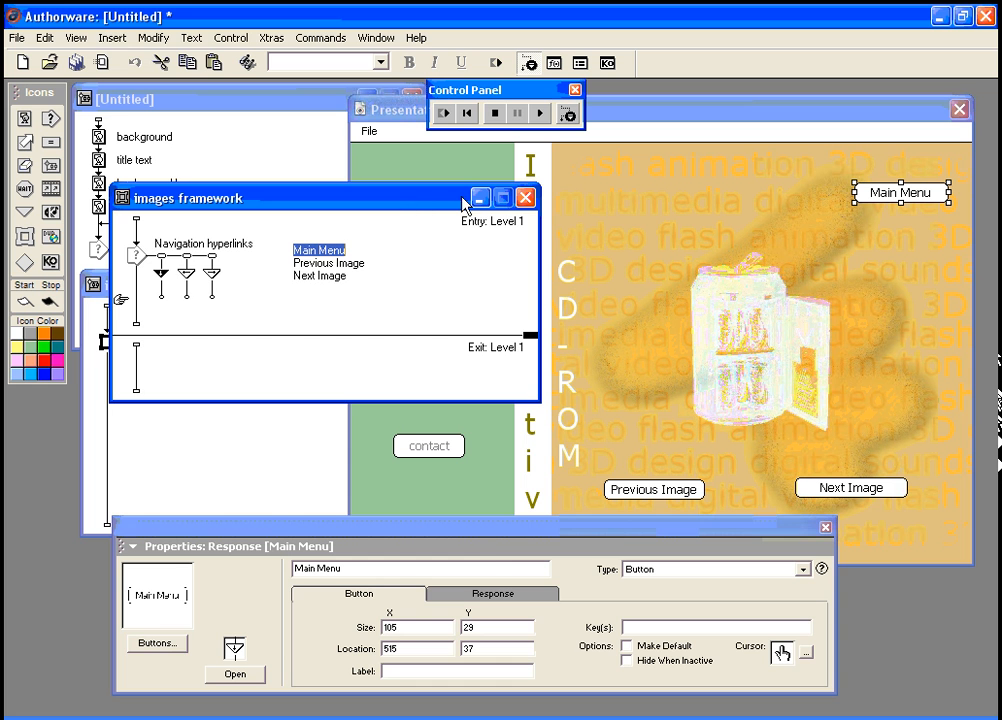
click(524, 198)
drag(490, 528, 510, 604)
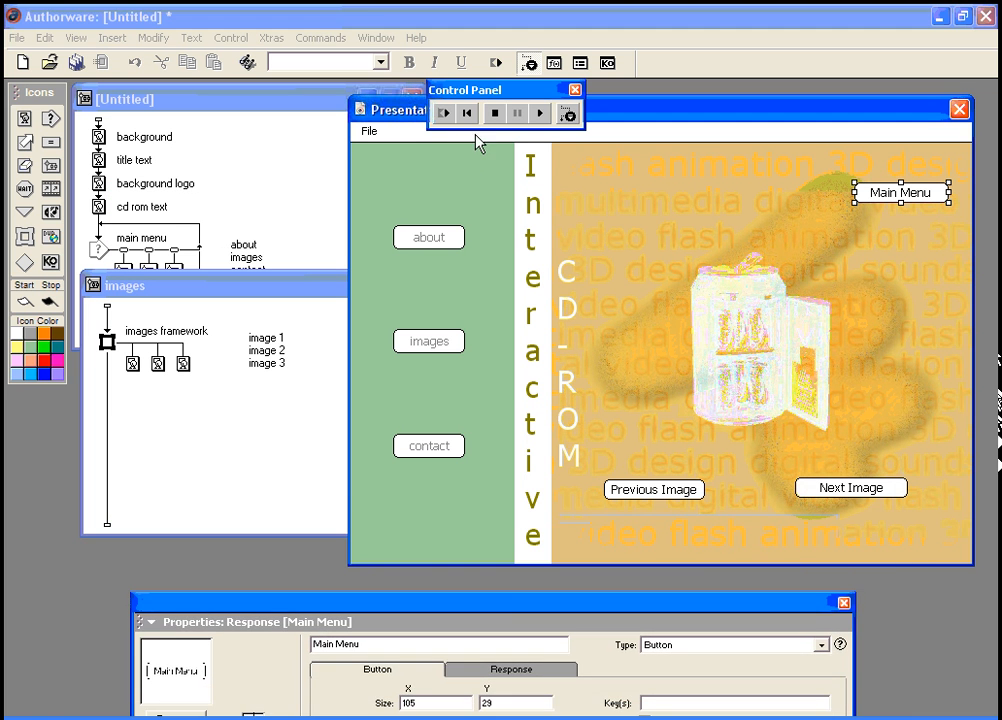
Step: Restart the piece and test about, contact, images, Next/Previous Image and Main Menu navigation
click(447, 113)
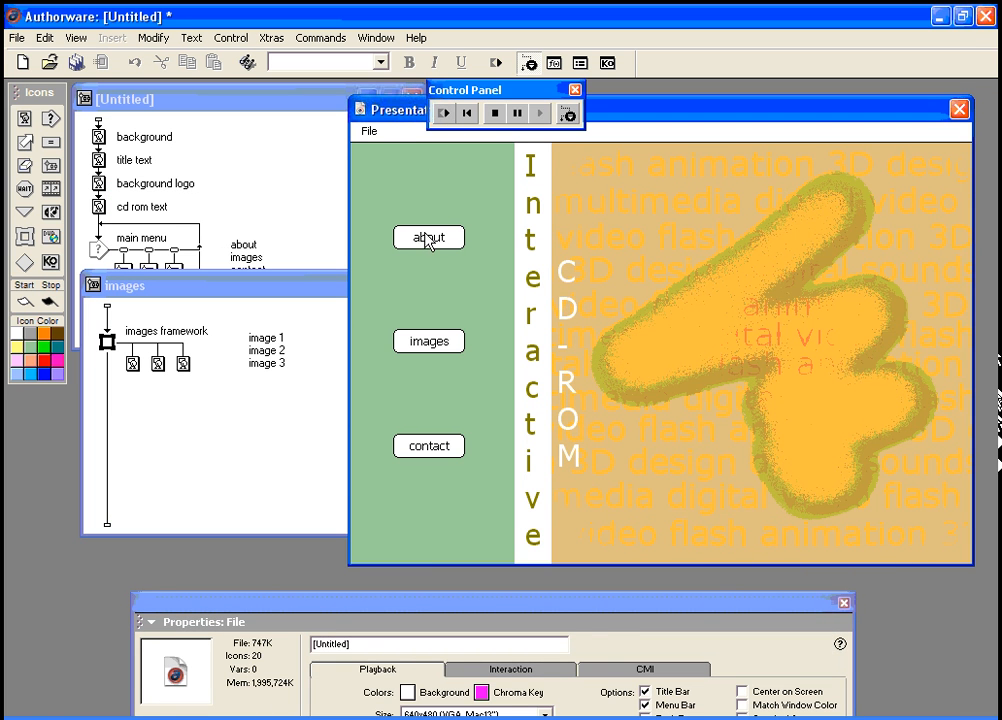
click(427, 240)
click(432, 458)
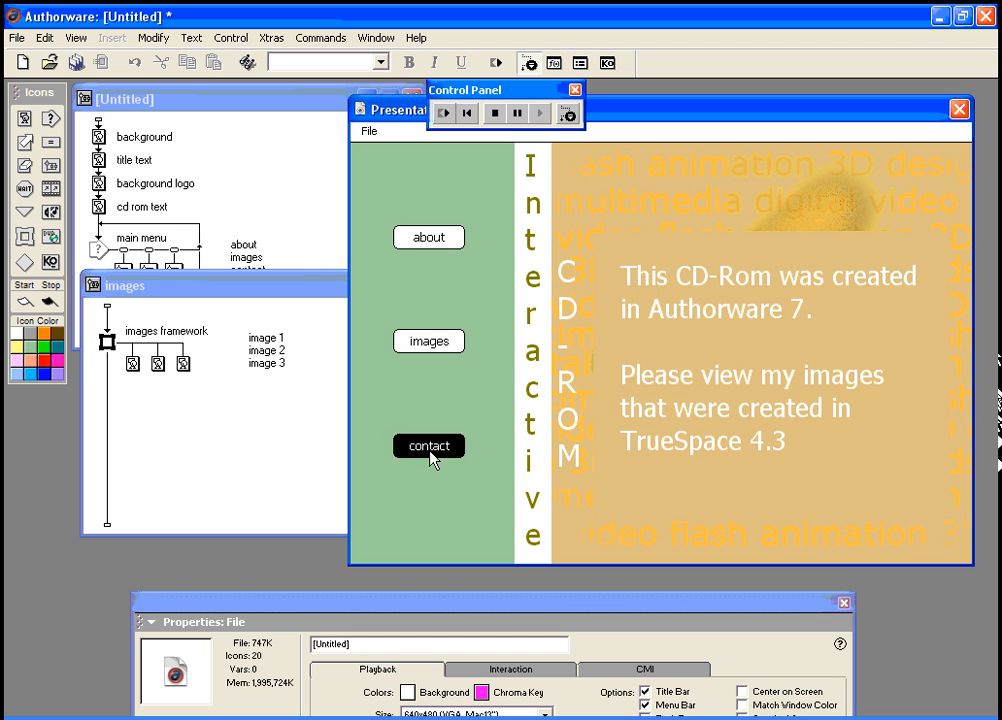
click(441, 342)
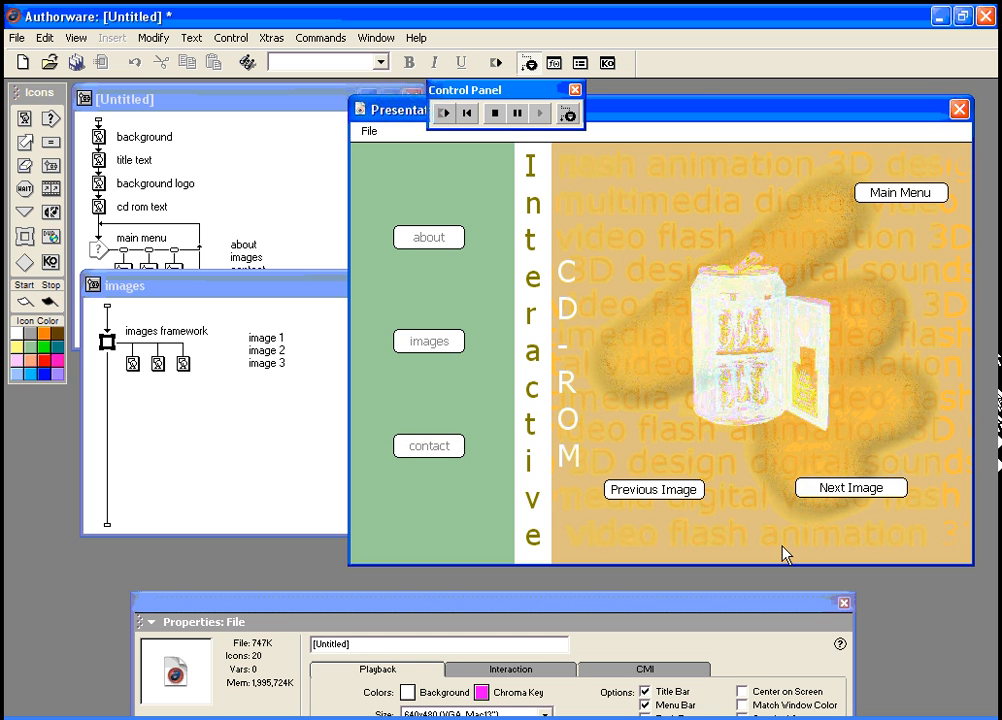
click(838, 494)
click(687, 492)
click(858, 490)
click(860, 494)
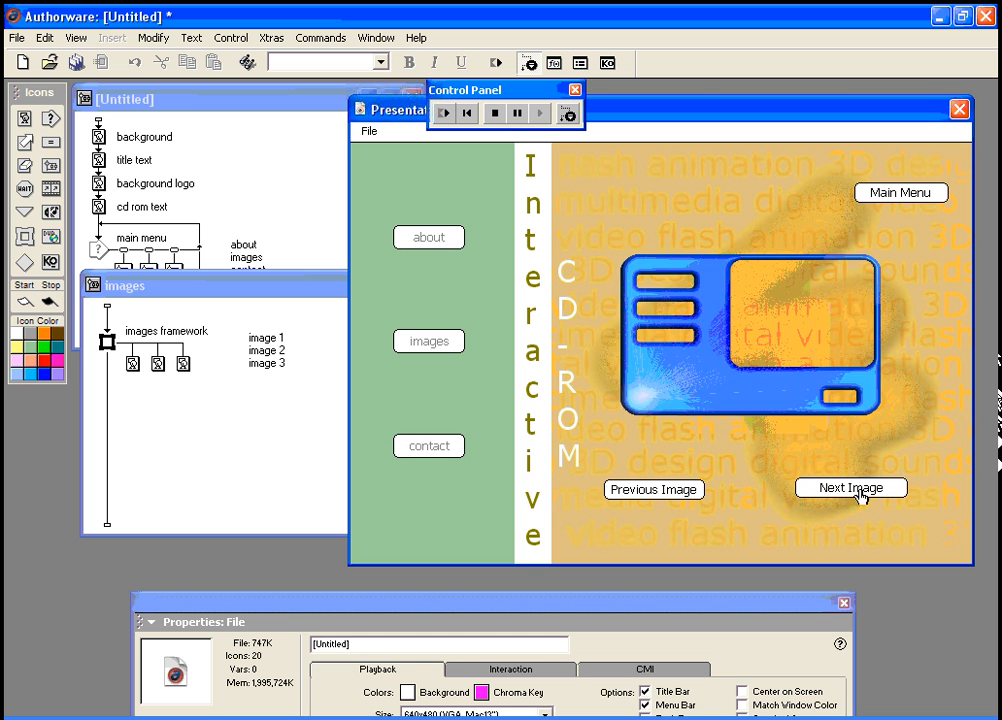
click(895, 200)
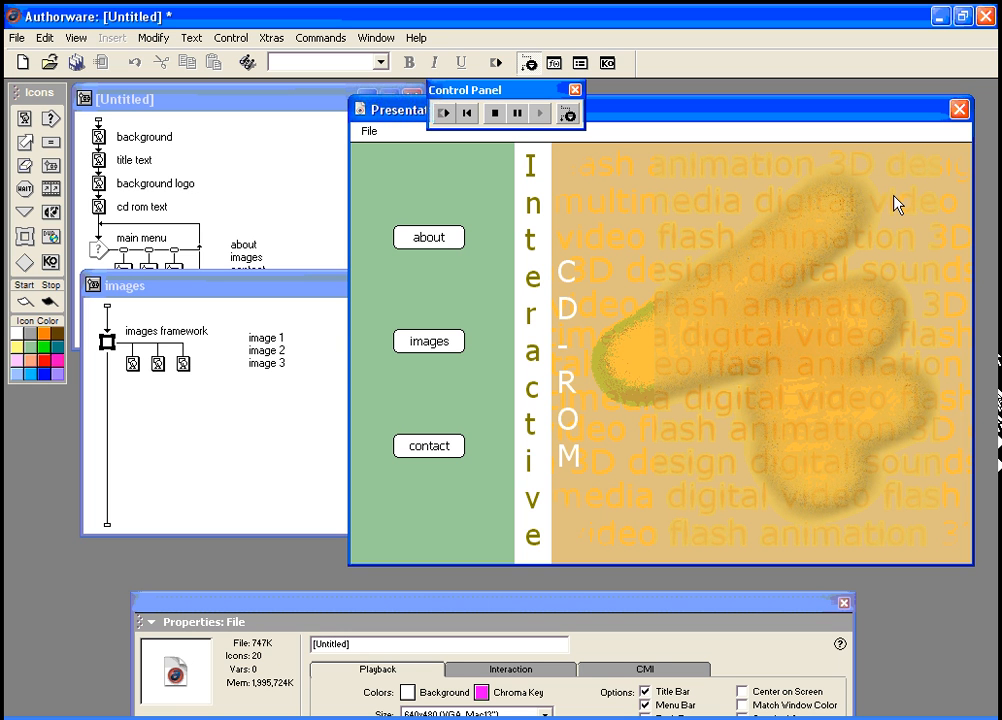
click(437, 343)
Step: Pause playback and nudge the Next Image and Previous Image buttons slightly right
click(517, 113)
click(852, 494)
drag(852, 494, 866, 494)
click(700, 490)
drag(705, 489, 725, 490)
drag(848, 492, 851, 496)
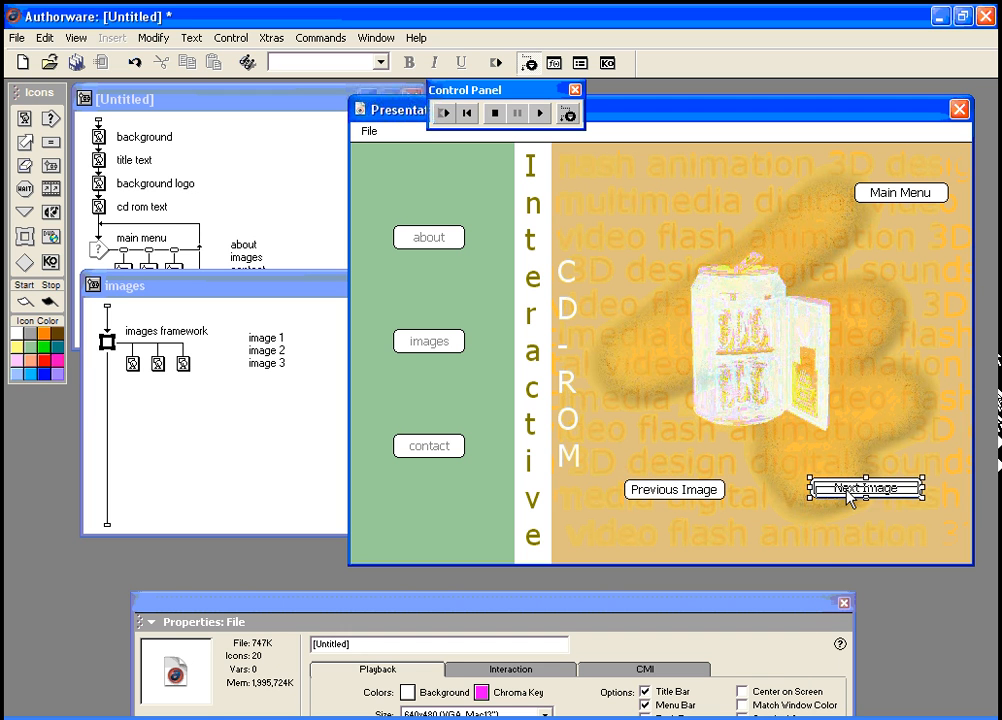
Step: Align the vertical centres of the Previous Image and Next Image buttons via Modify > Align
shift+click(697, 490)
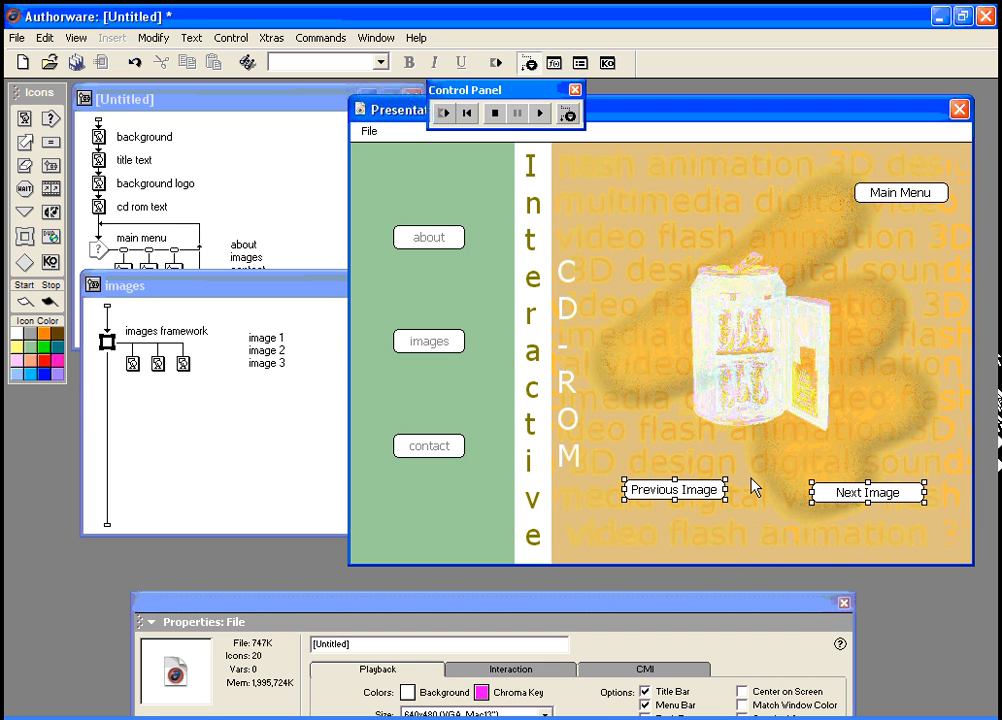
click(152, 37)
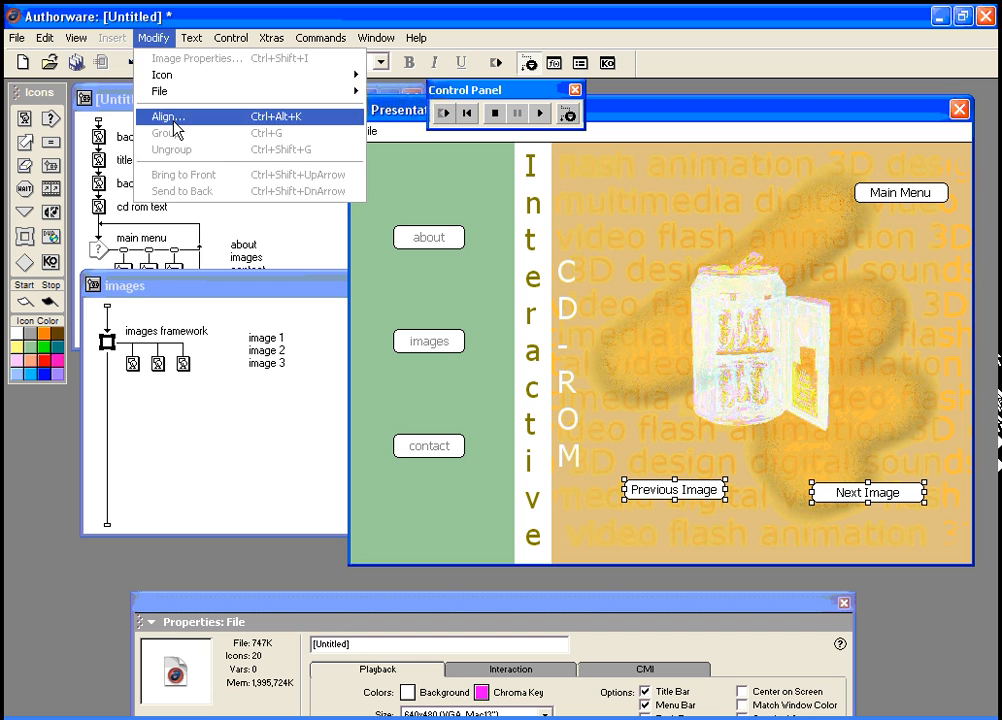
click(170, 116)
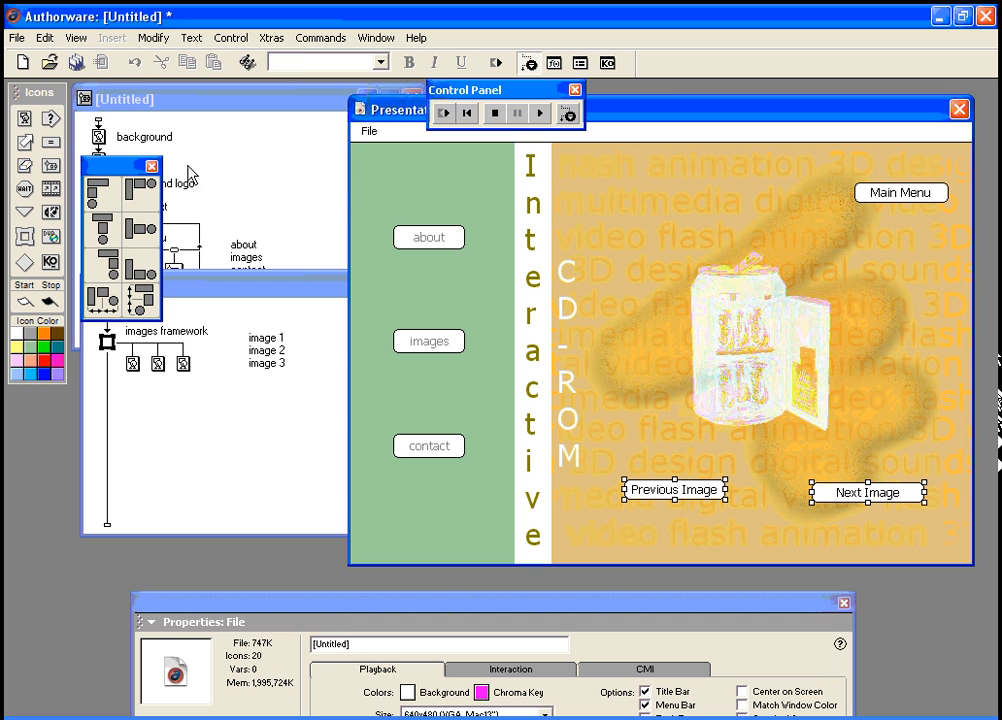
click(145, 235)
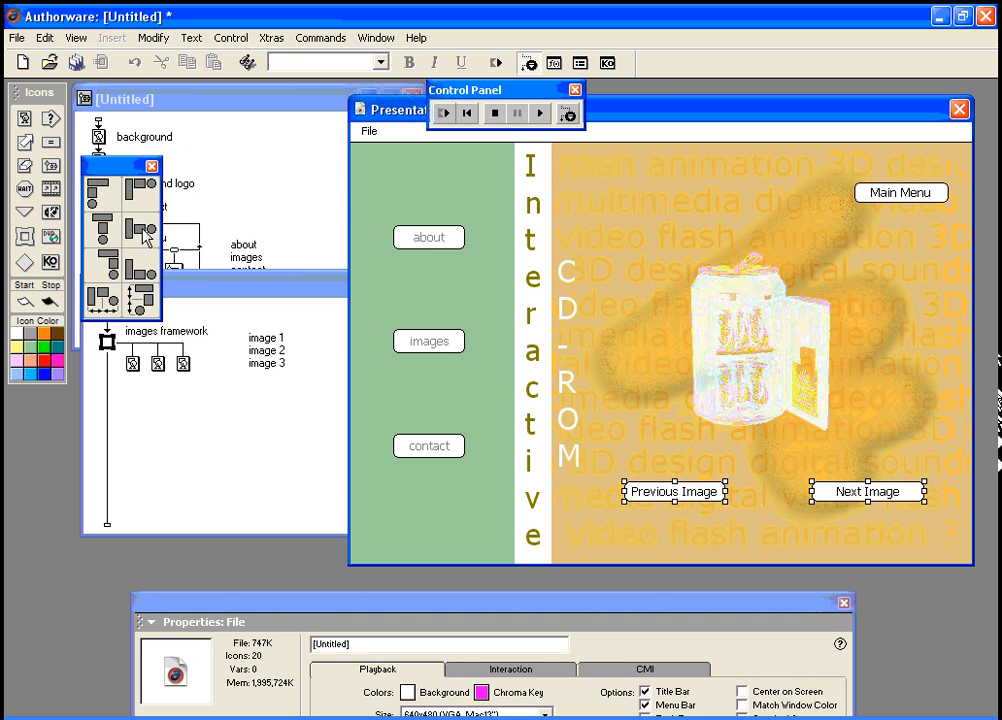
click(151, 165)
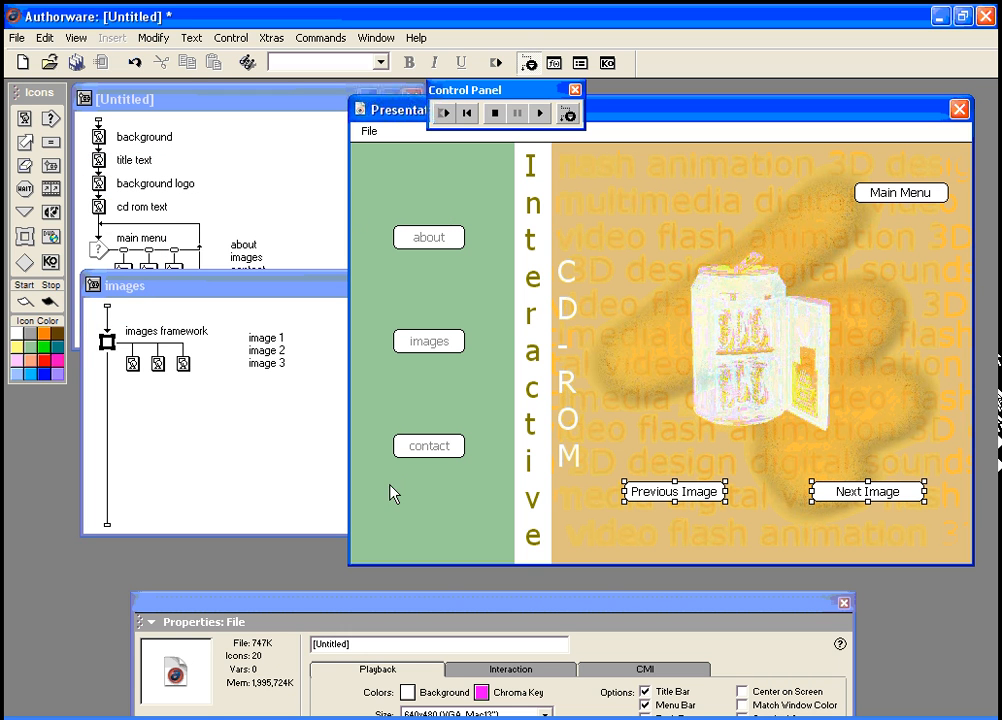
Step: Resume playback and rearrange the images flowline window and properties panel
click(540, 113)
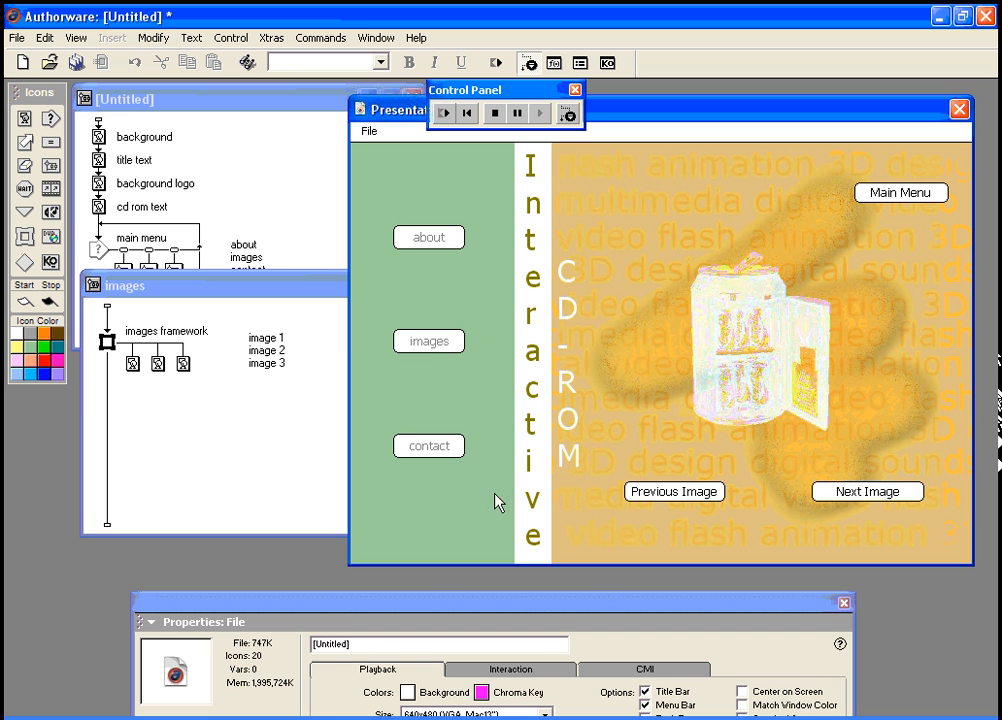
drag(215, 290, 210, 347)
drag(447, 600, 427, 458)
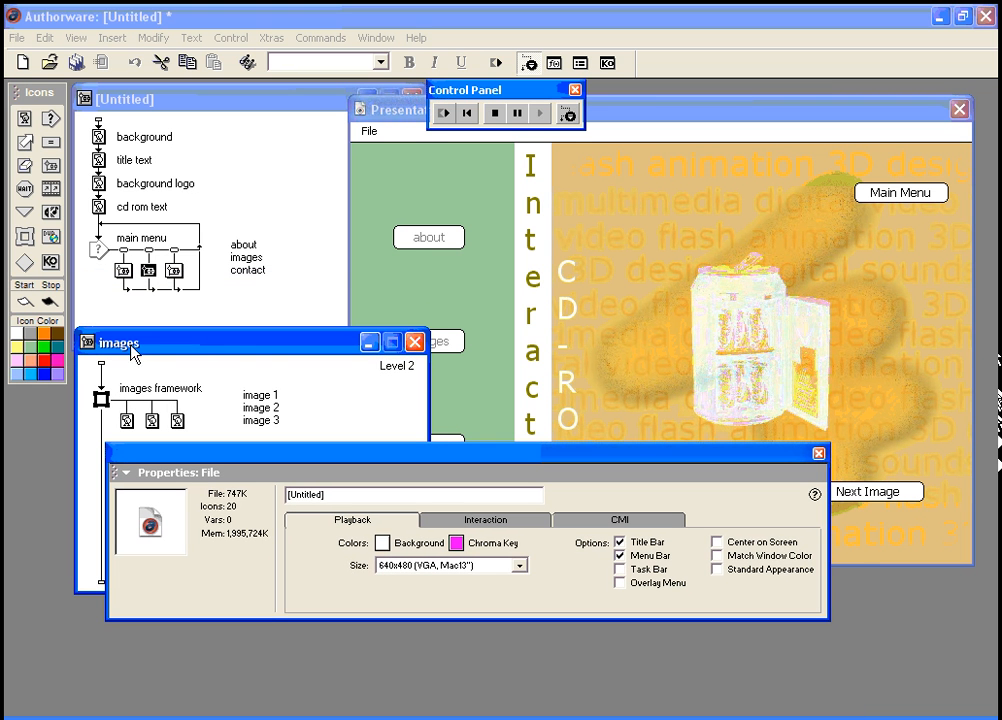
Step: Give the about button the SetCursor(6) hand cursor and turn on Hide When Inactive
click(126, 255)
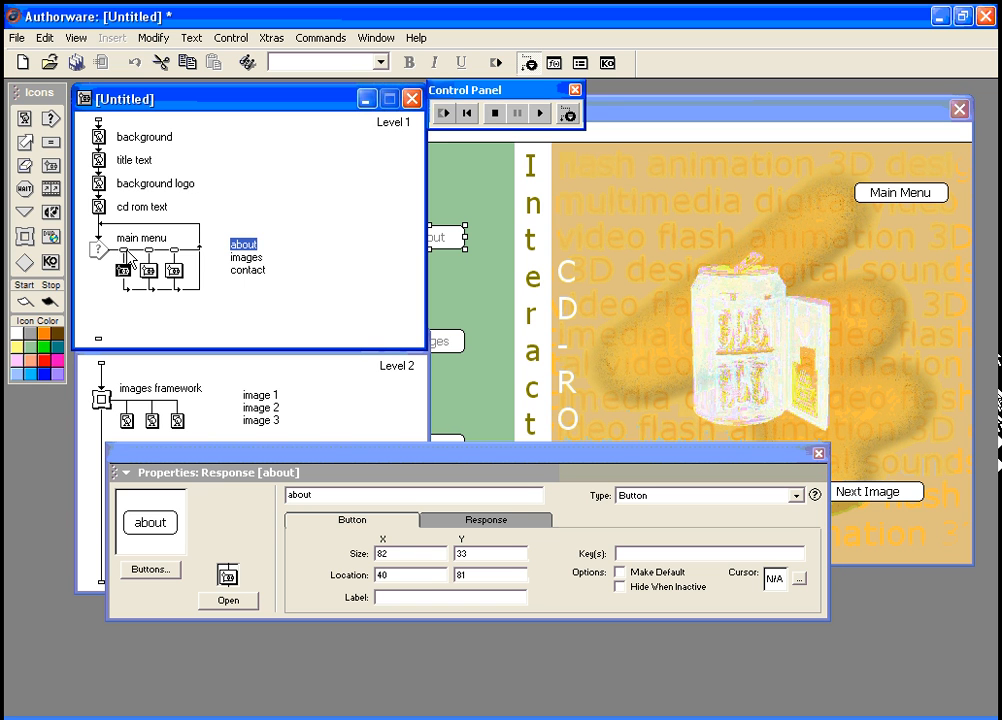
click(800, 580)
click(642, 253)
click(388, 335)
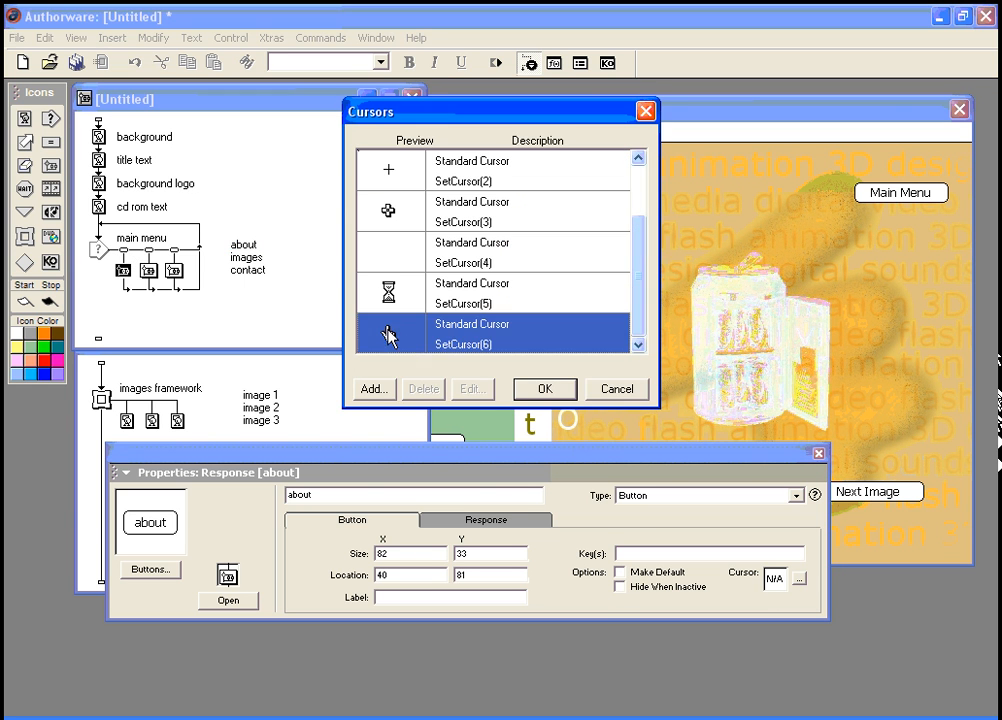
click(544, 389)
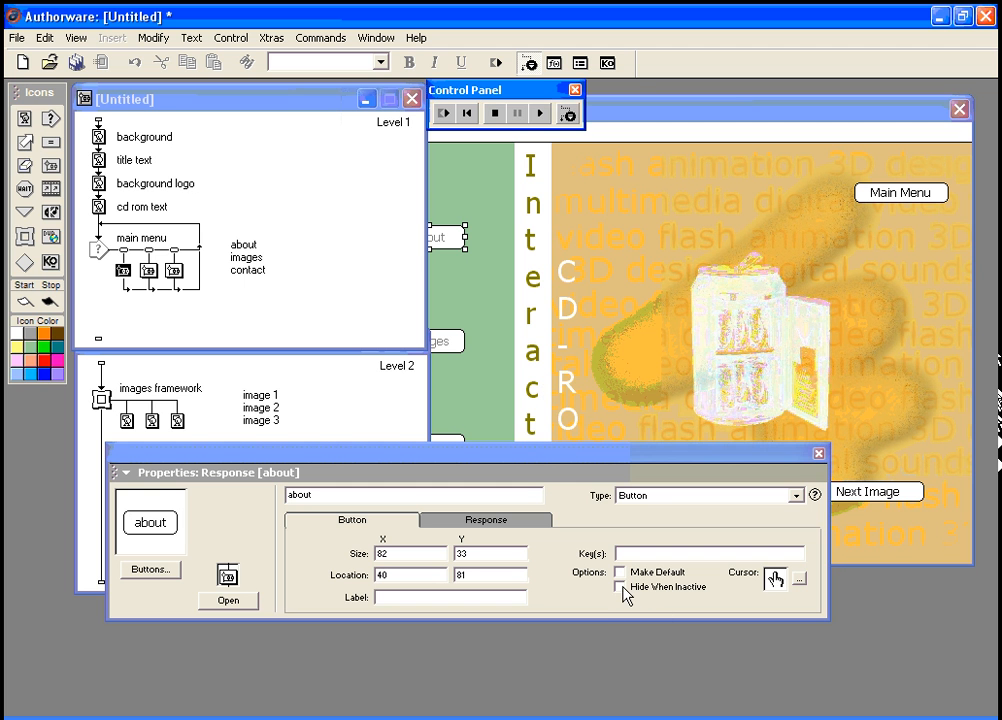
click(621, 588)
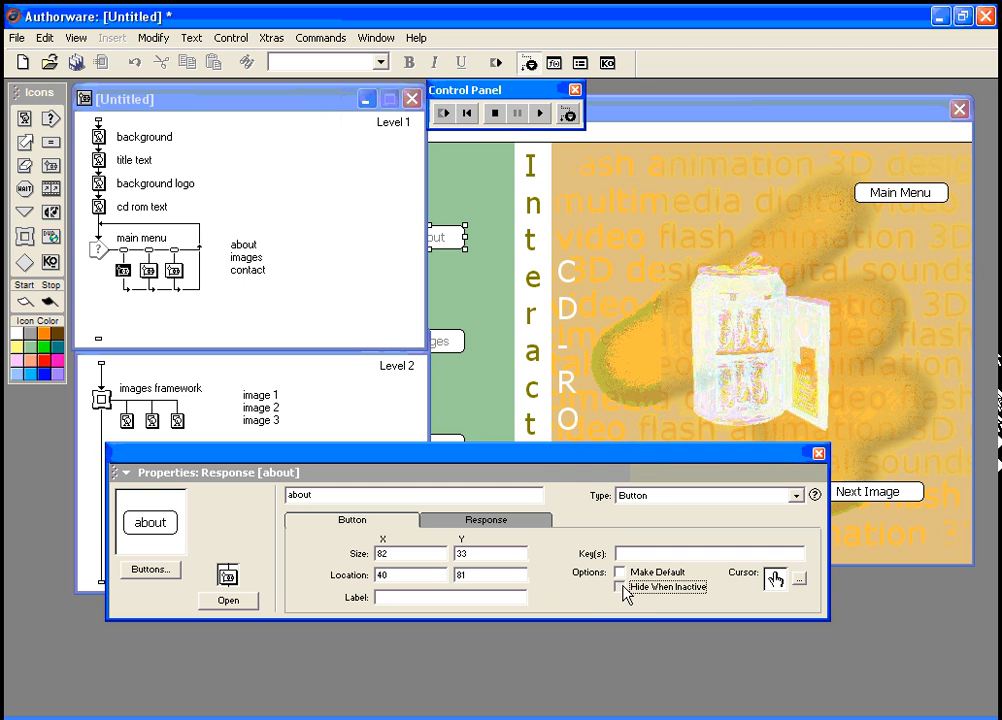
Step: Give the images button the hand cursor and turn on Hide When Inactive
click(150, 262)
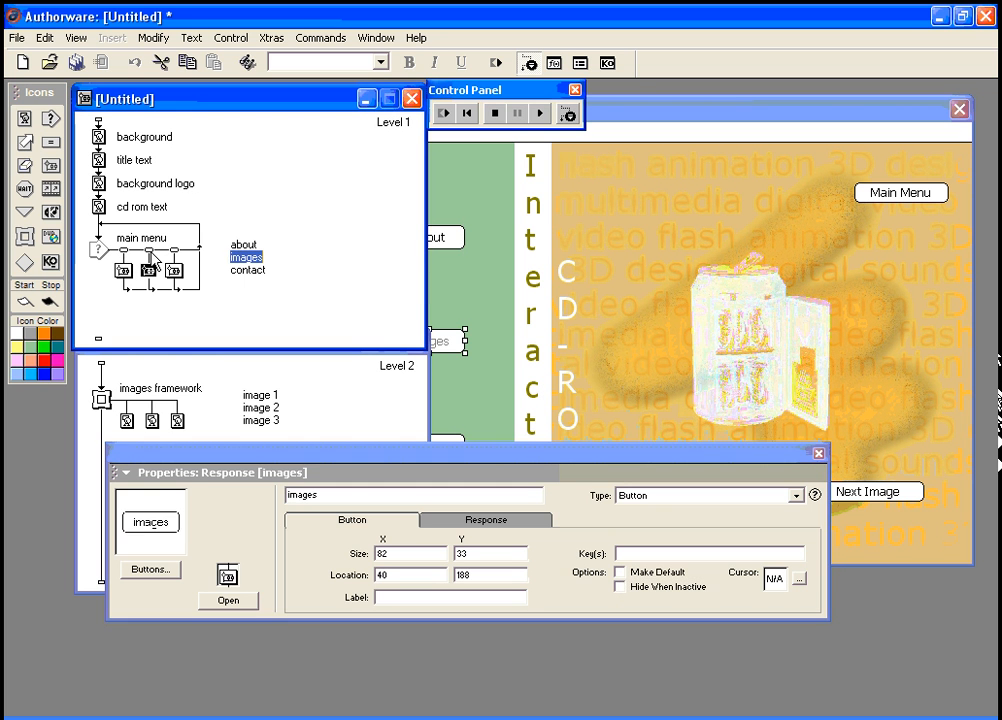
click(799, 579)
drag(633, 248, 637, 342)
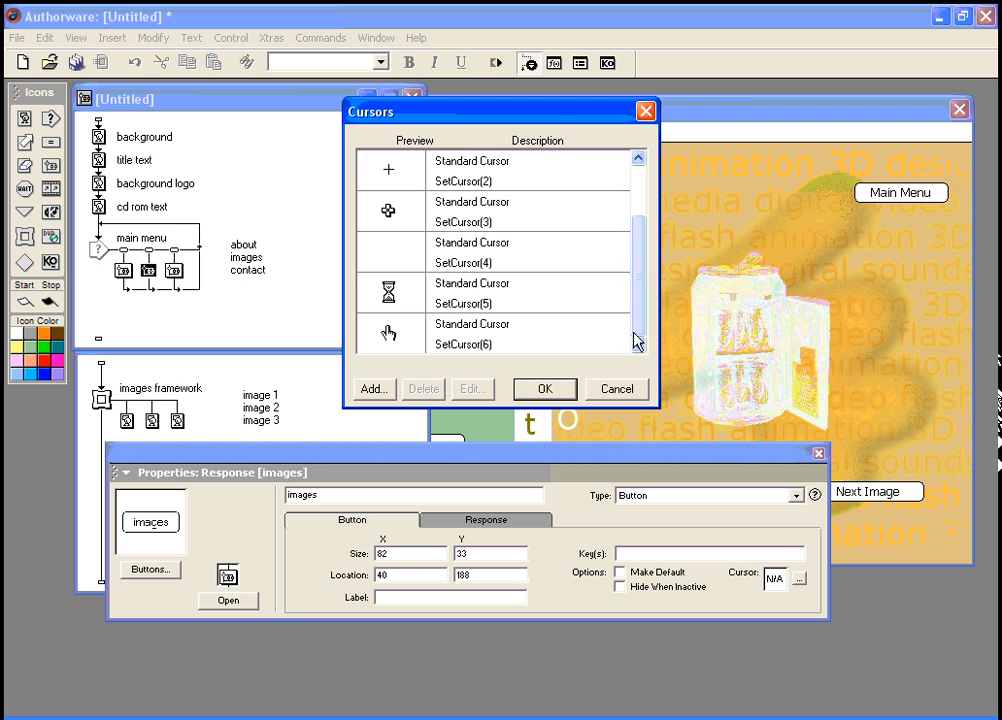
click(431, 320)
double_click(431, 320)
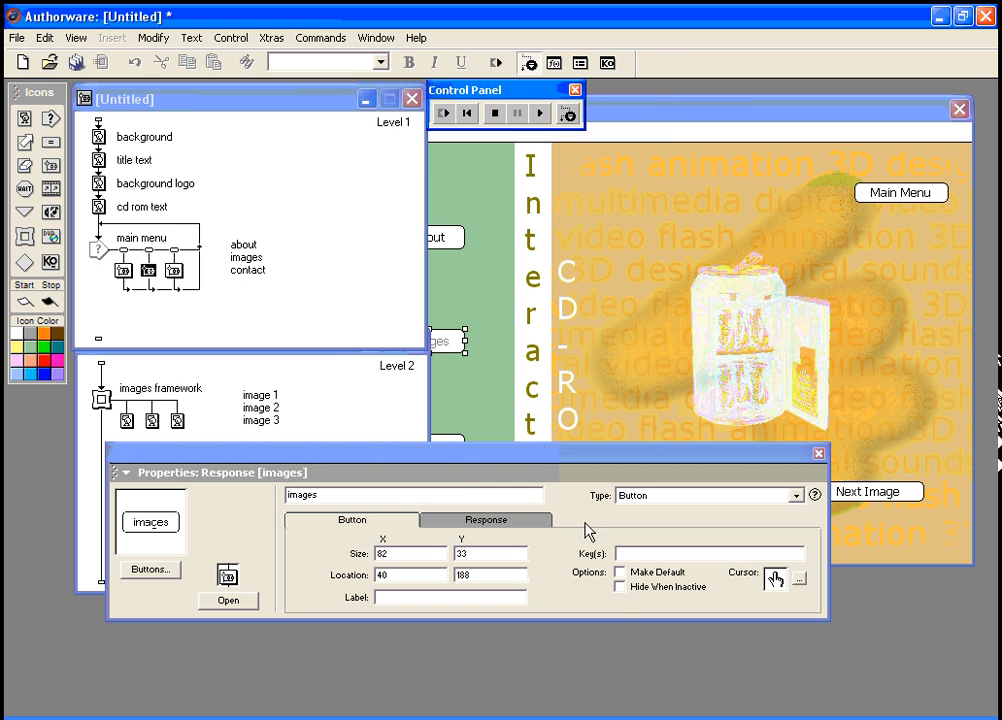
click(620, 587)
Step: Give the contact button the hand cursor and turn on Hide When Inactive
click(247, 270)
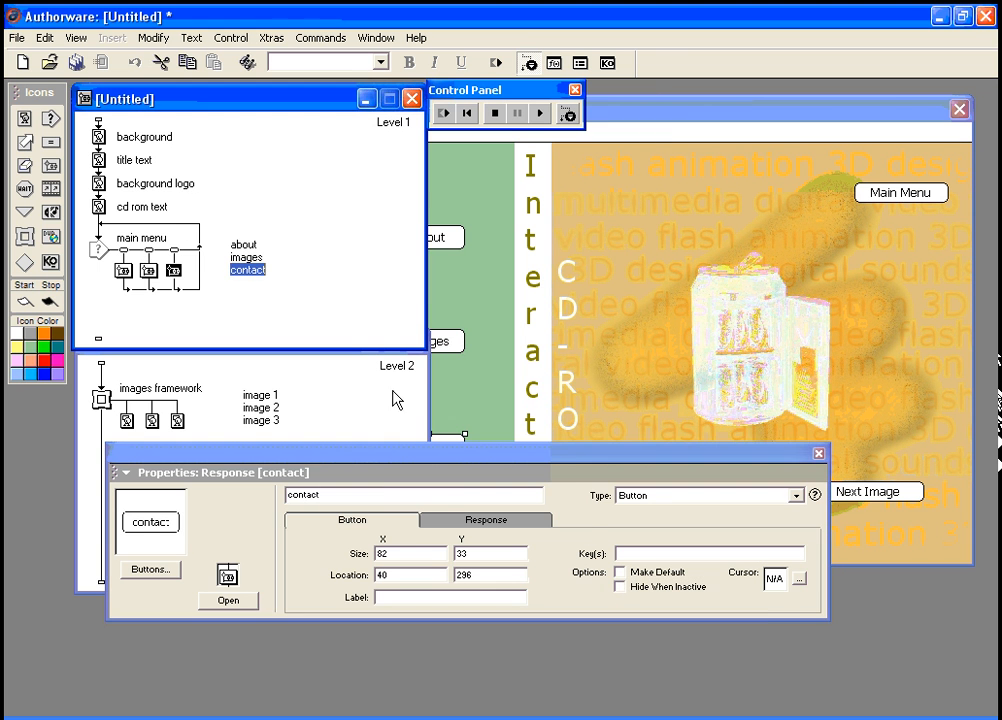
click(799, 579)
scroll(620, 270, down, 3)
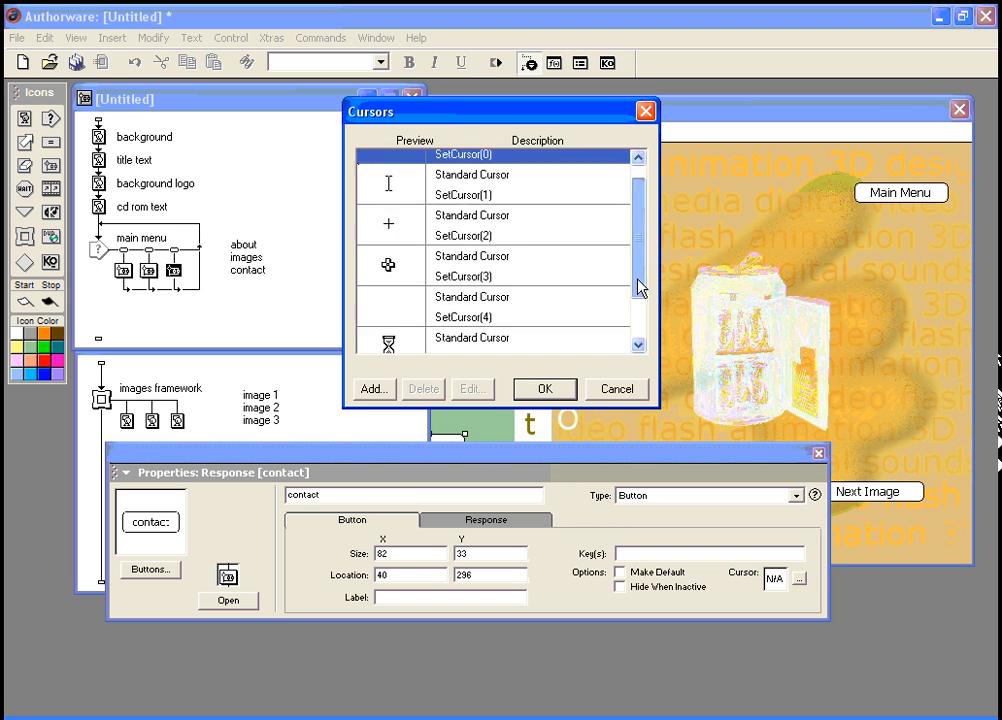
click(480, 331)
click(540, 388)
key(ctrl+r)
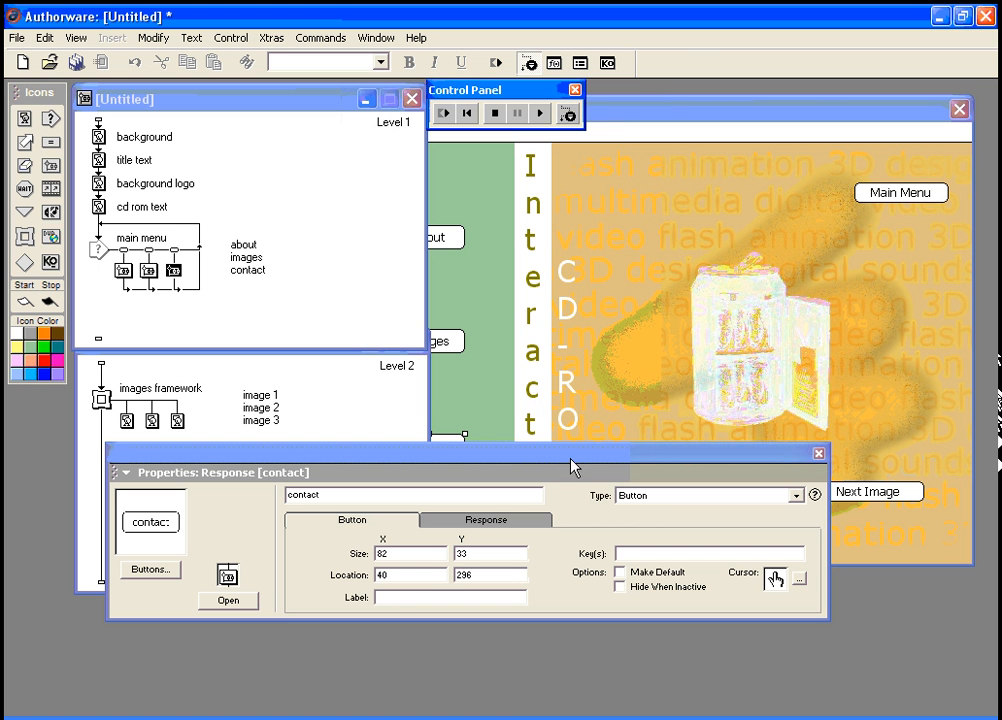
click(619, 586)
drag(543, 465, 556, 587)
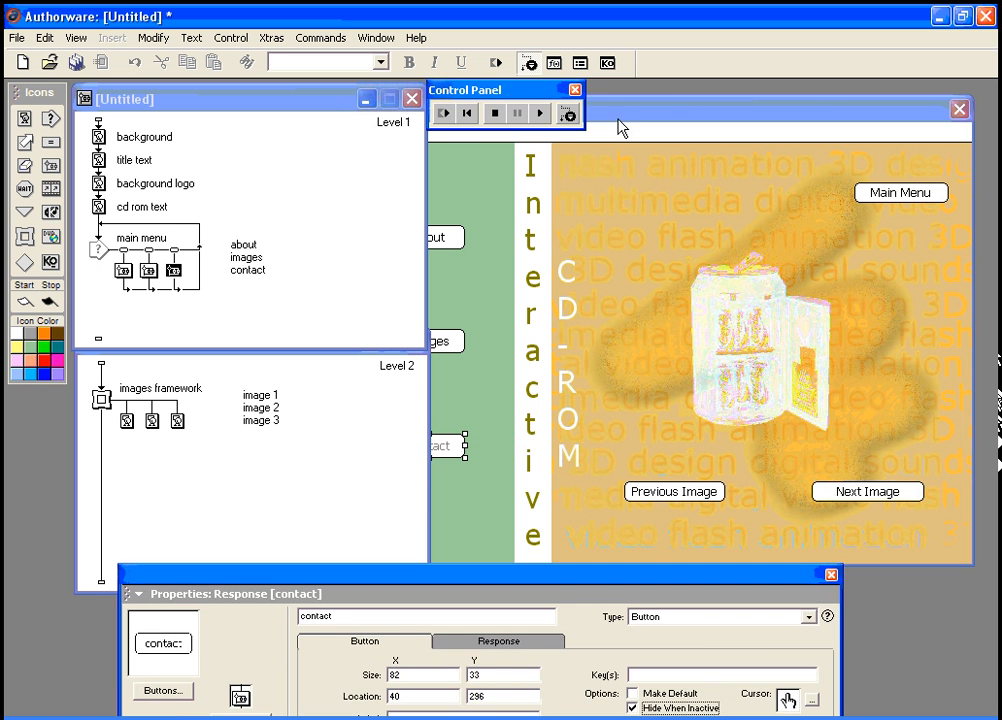
click(443, 113)
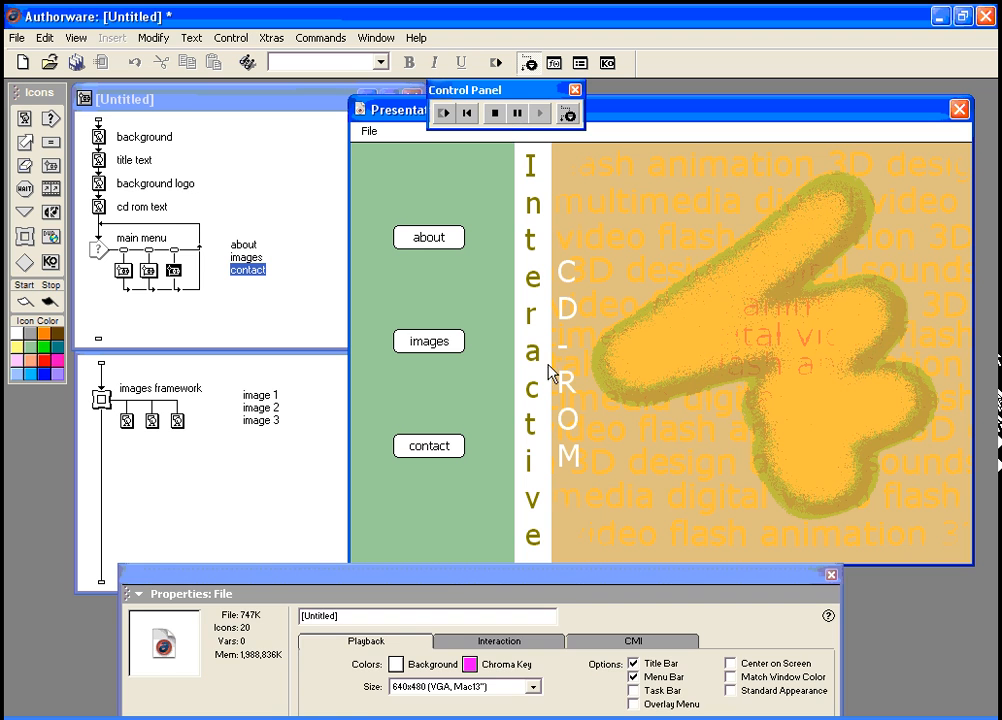
click(441, 582)
click(432, 238)
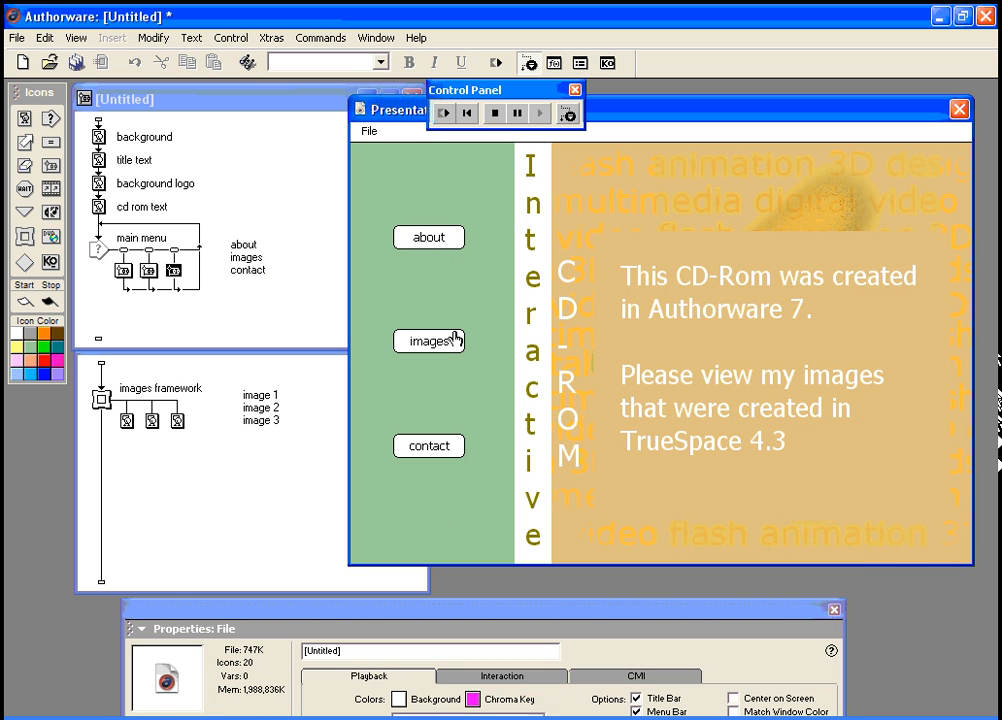
click(430, 450)
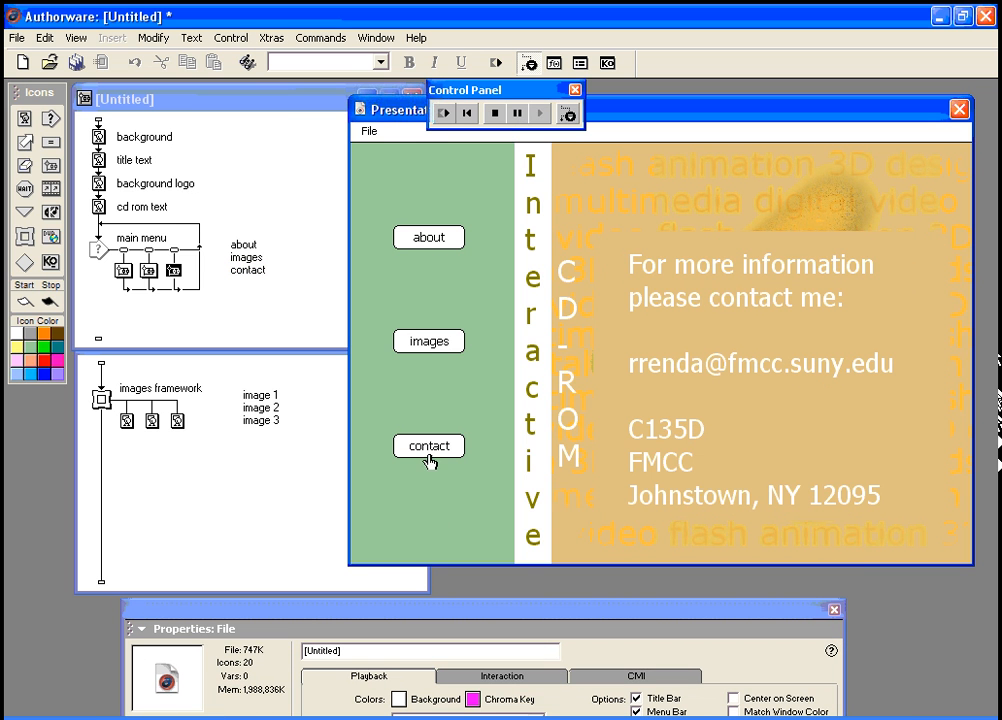
click(425, 343)
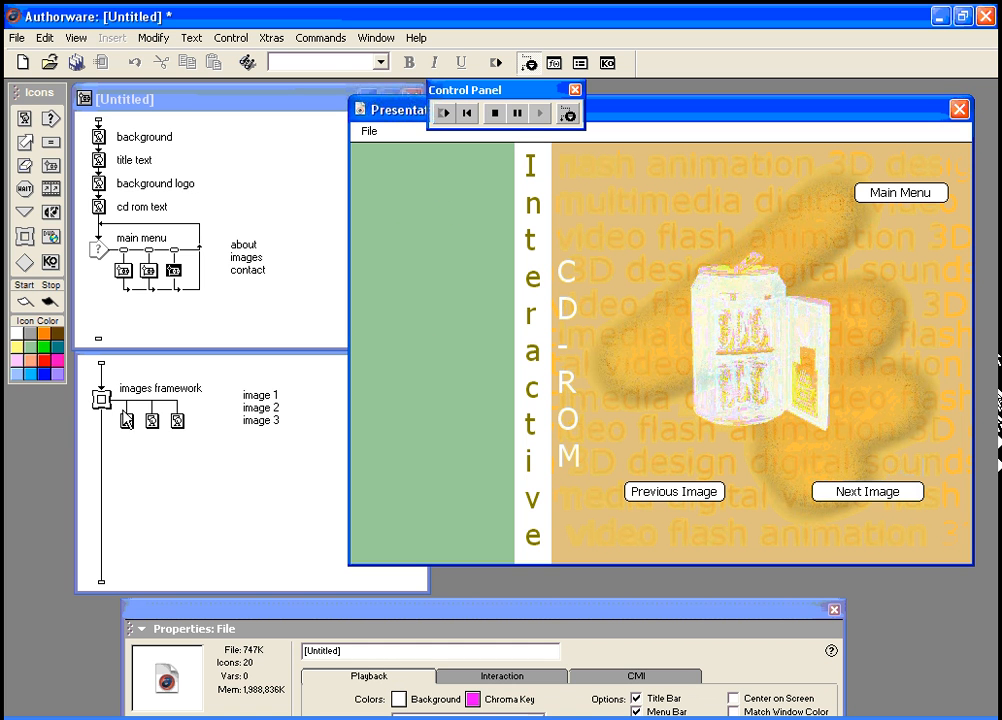
click(897, 193)
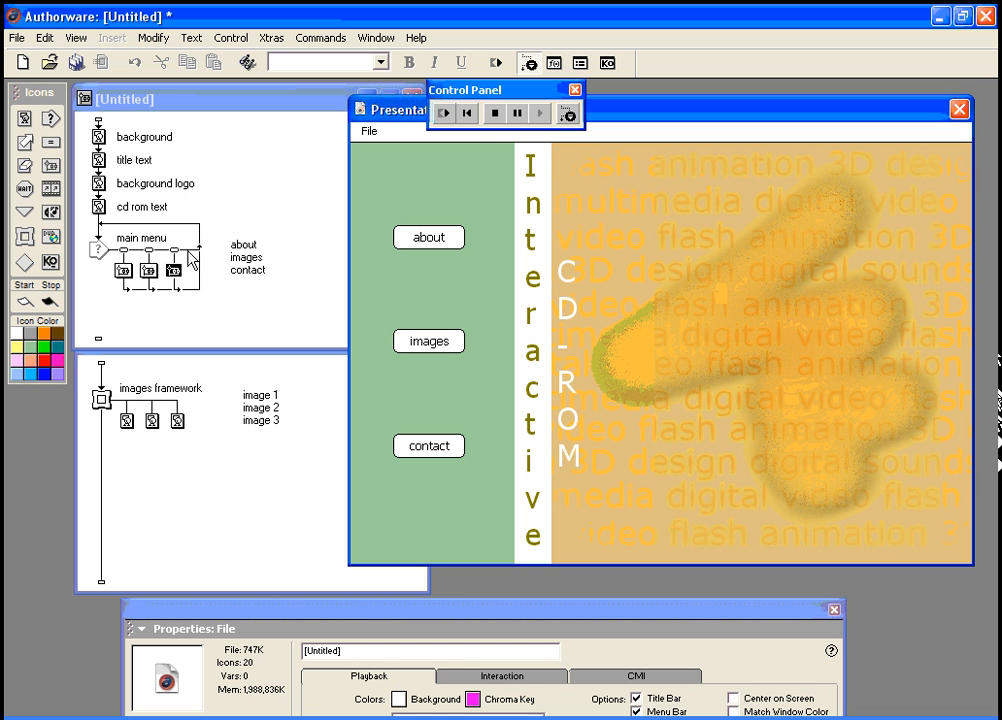
drag(416, 118, 554, 152)
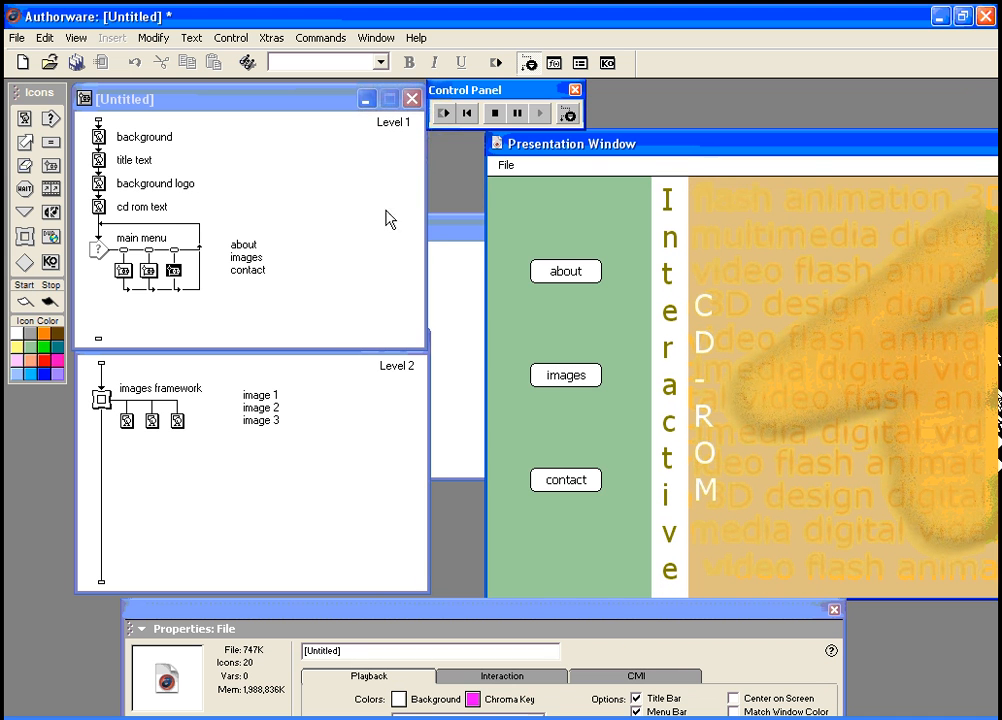
click(123, 280)
drag(238, 628, 231, 508)
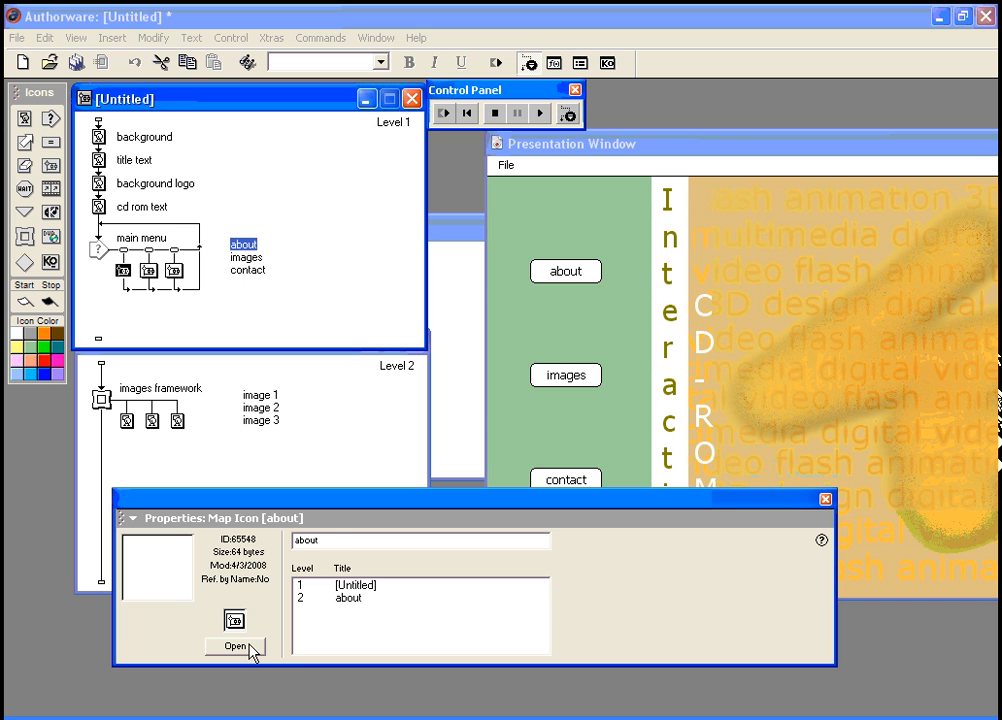
click(250, 646)
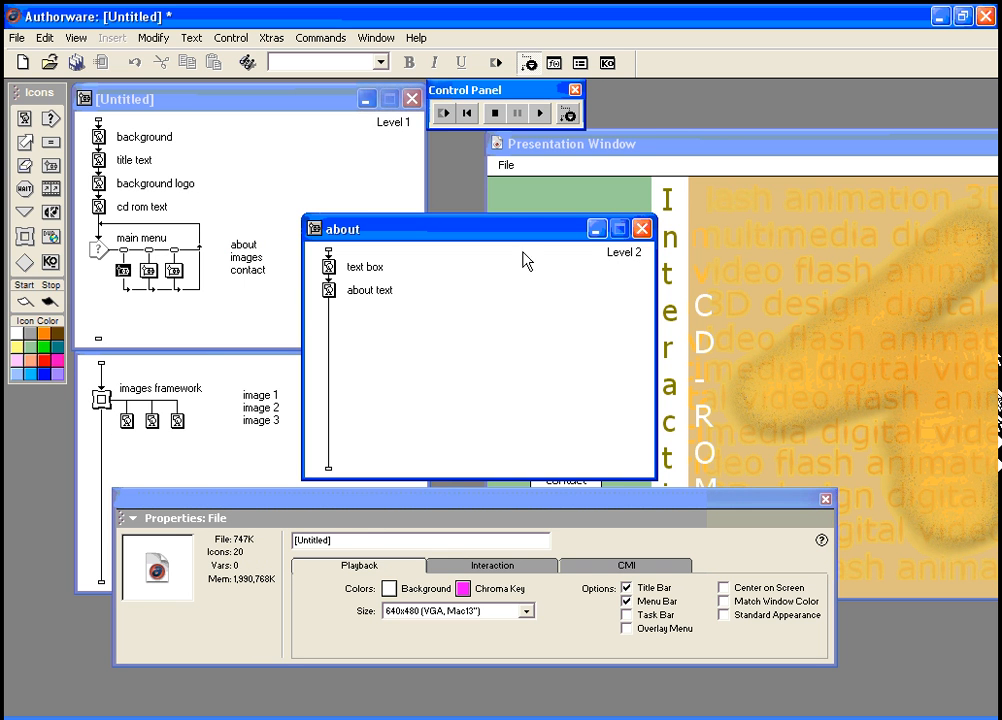
click(642, 229)
drag(479, 501, 464, 620)
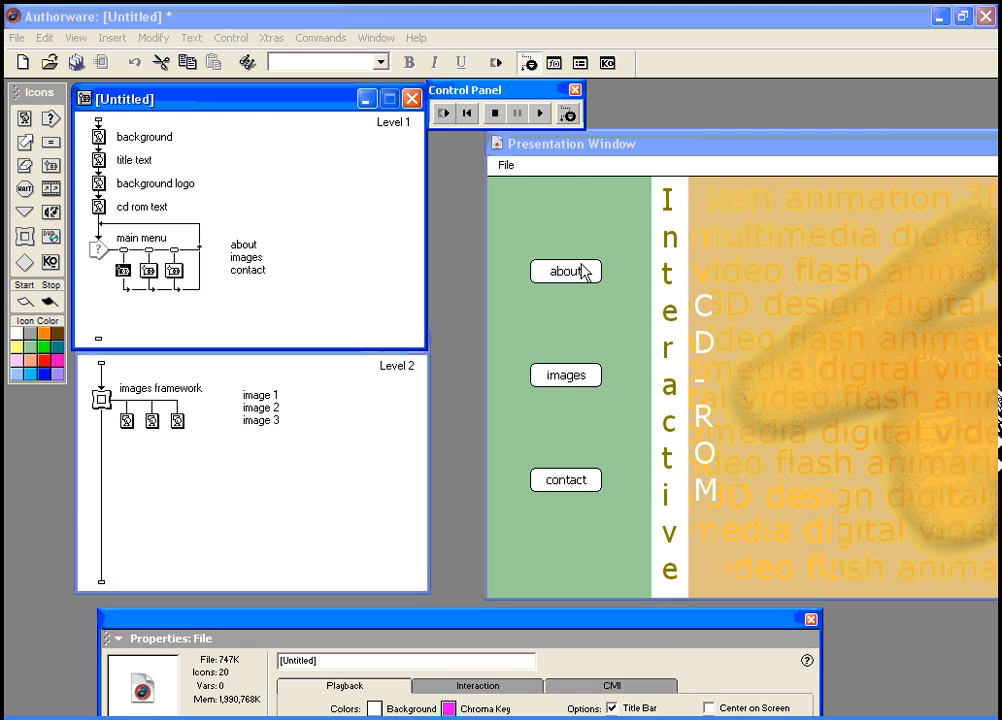
drag(577, 145, 432, 143)
key(ctrl+r)
click(420, 271)
click(432, 375)
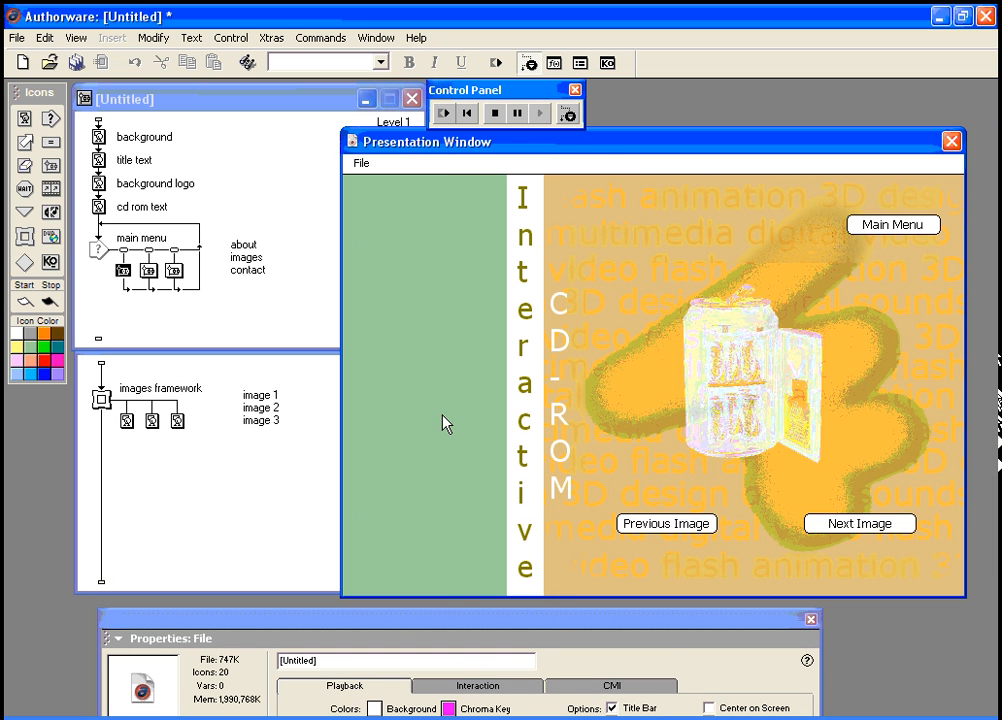
click(885, 527)
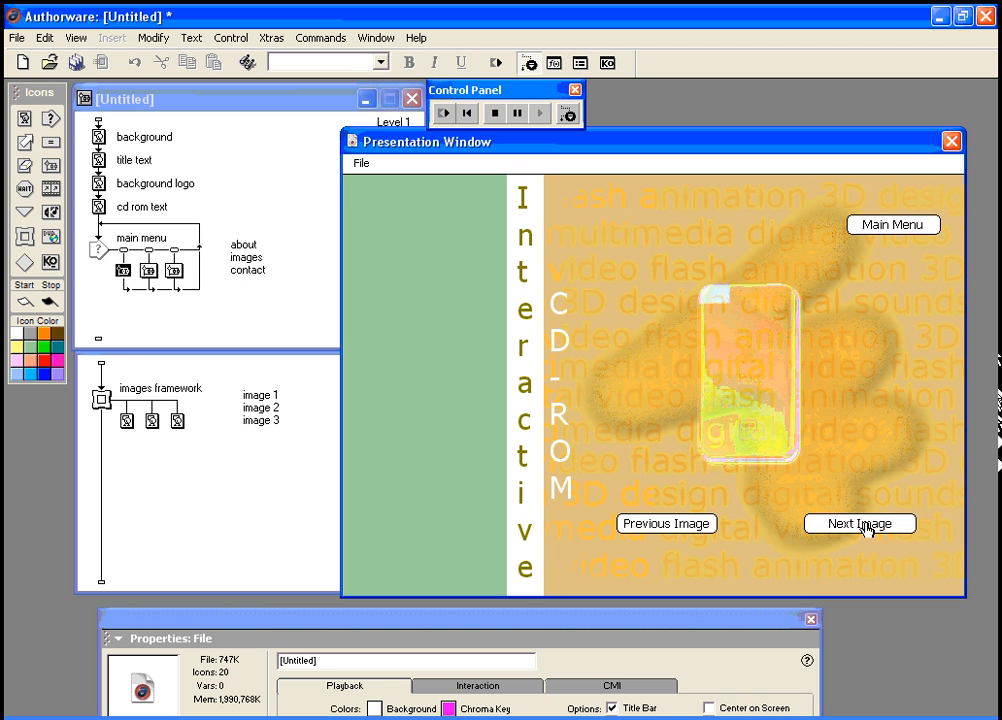
click(867, 529)
click(866, 529)
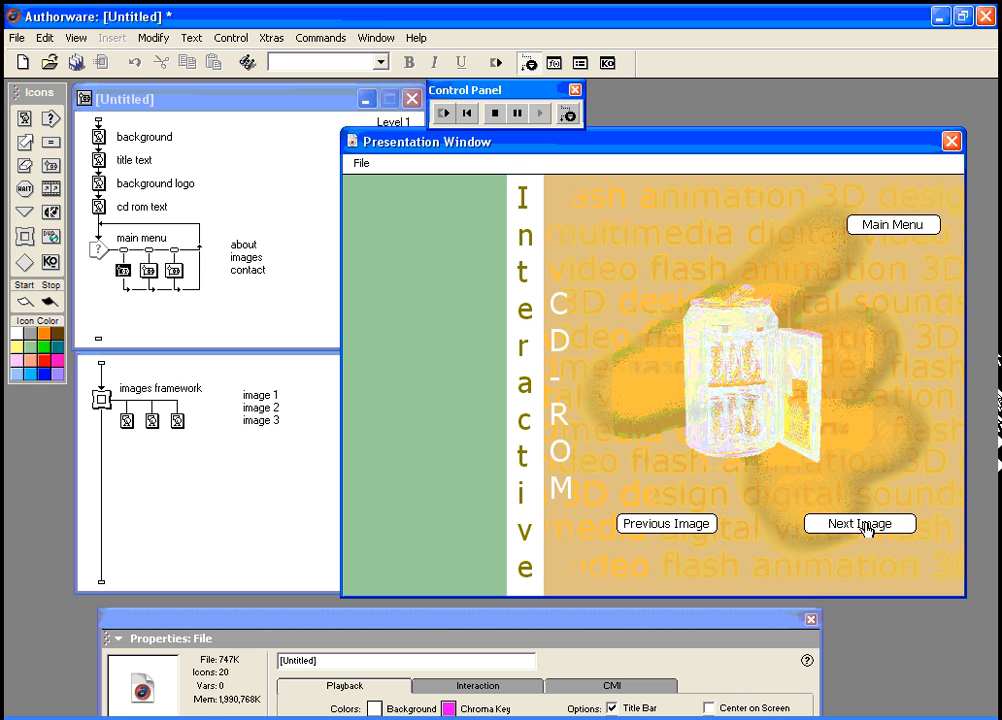
click(873, 232)
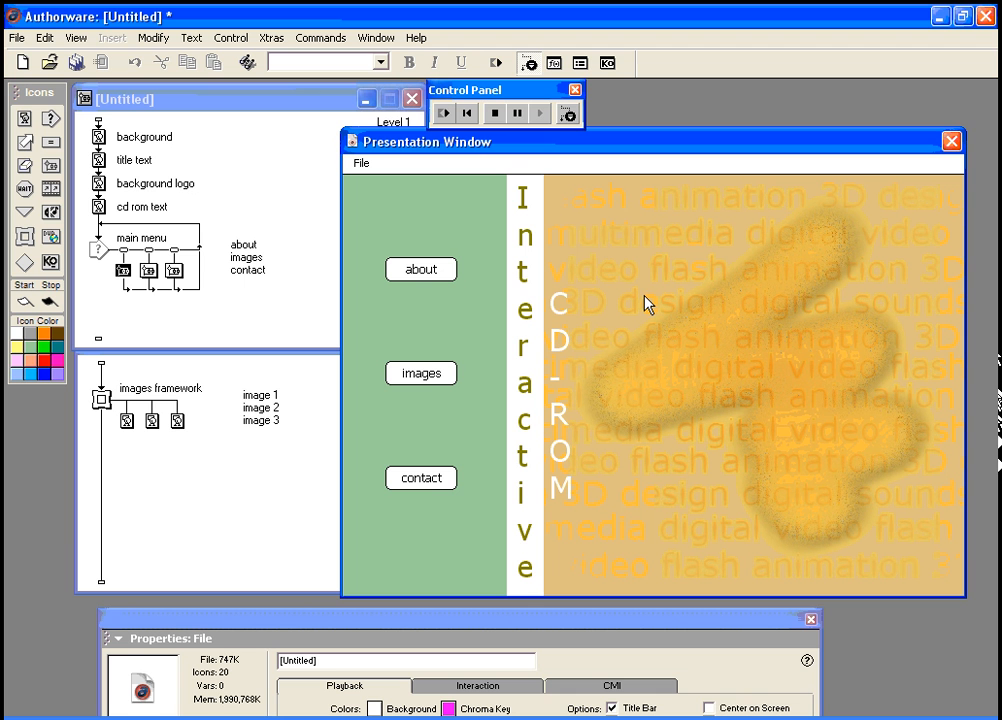
Step: Place a Sound icon at the top of the Level 1 flowline and name it soundtrack
click(196, 380)
drag(258, 352, 260, 382)
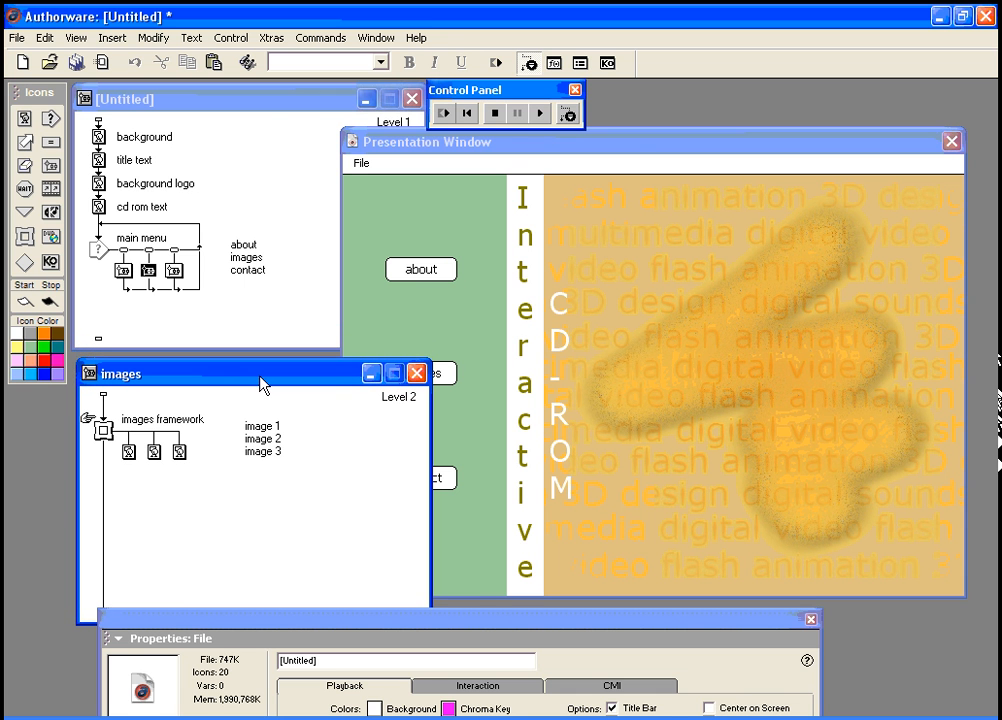
drag(542, 148, 577, 168)
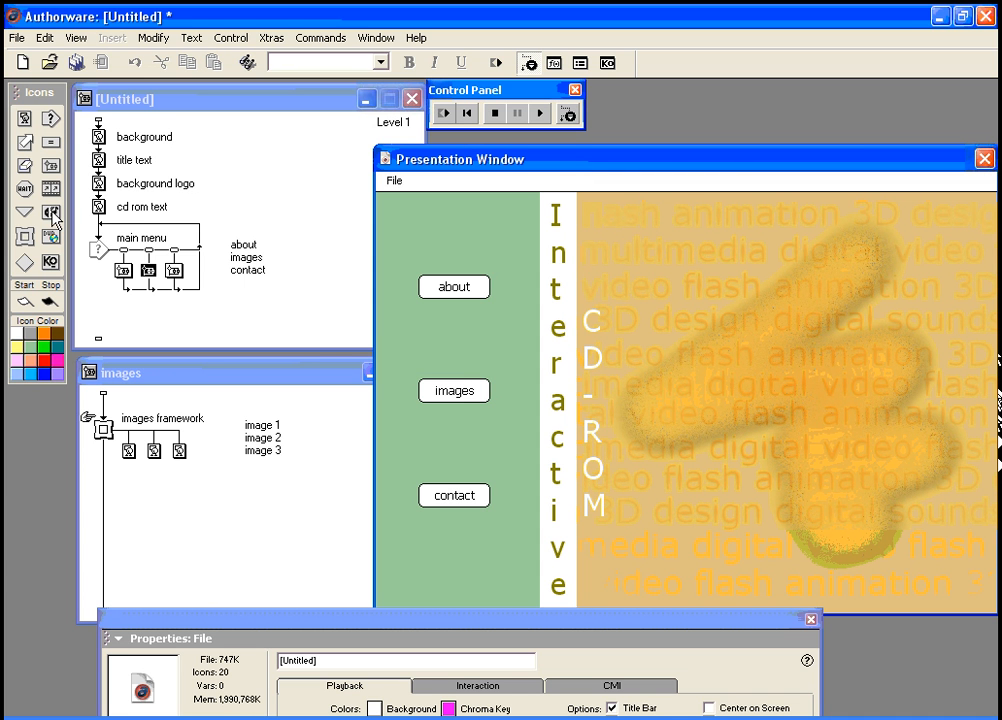
drag(52, 212, 52, 212)
drag(44, 160, 100, 135)
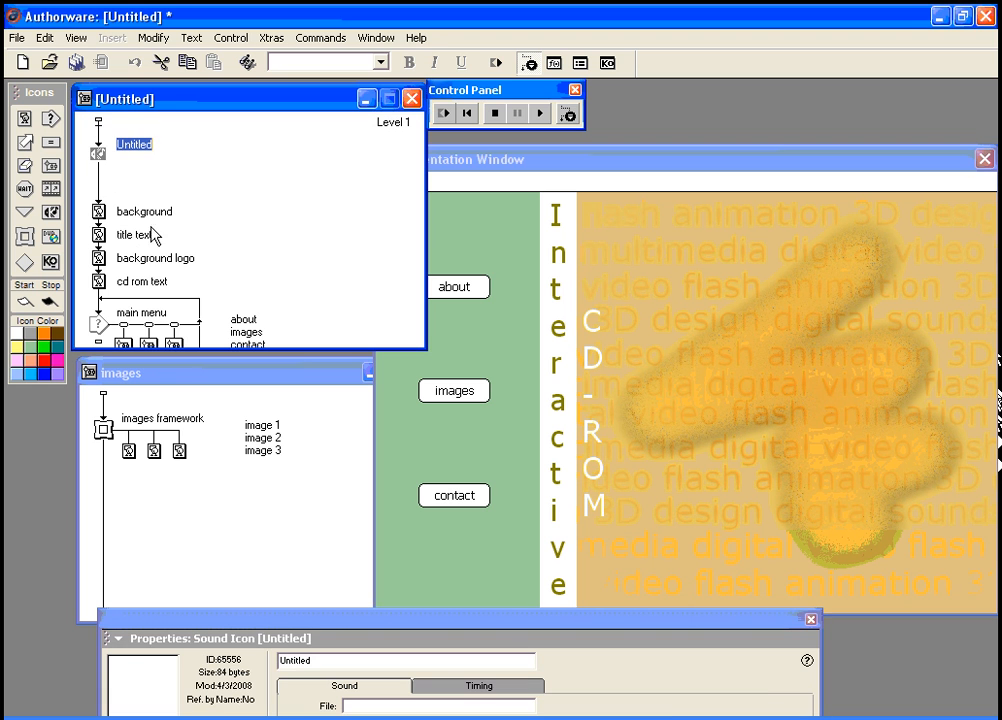
text(soundtrack)
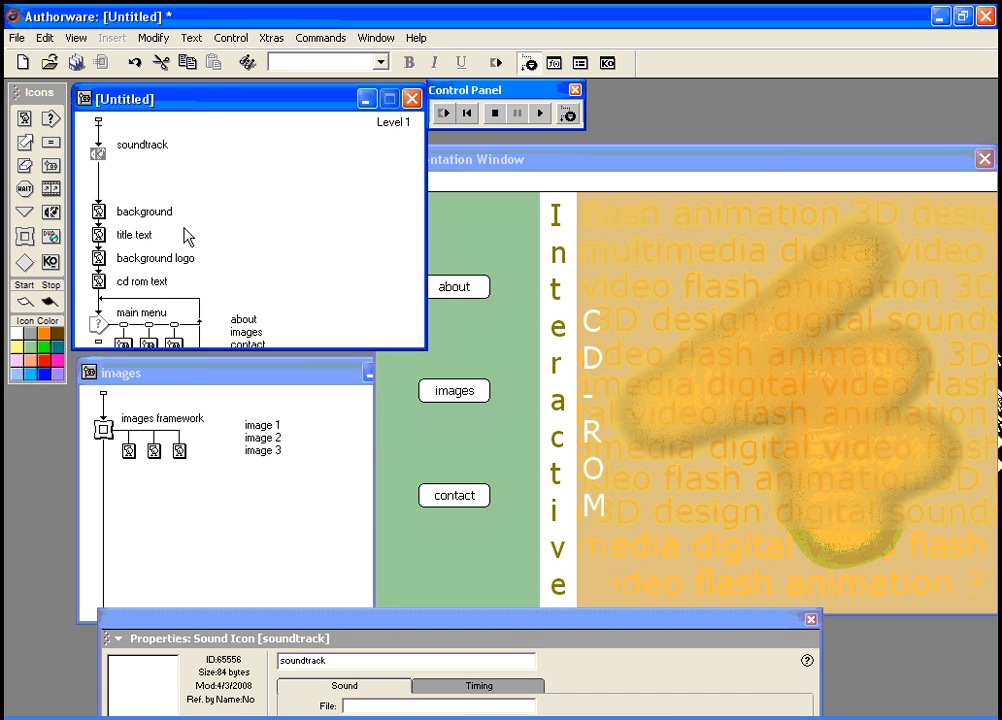
click(96, 152)
drag(371, 635, 401, 447)
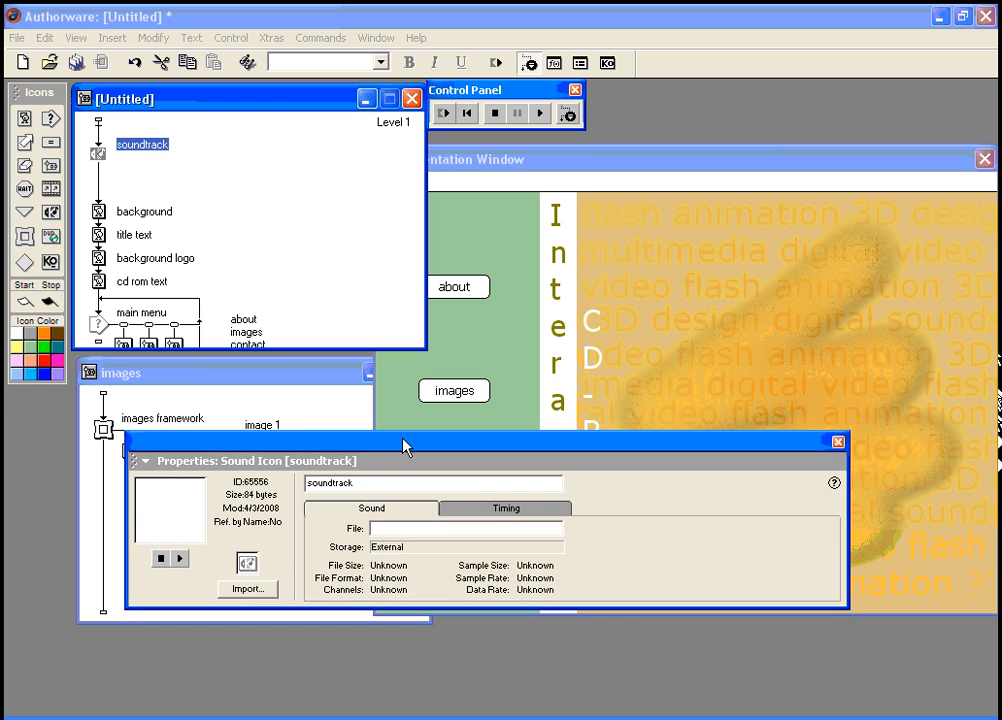
Step: Import soundtrack.mp3 into the soundtrack icon and show its Timing settings
click(250, 591)
click(60, 138)
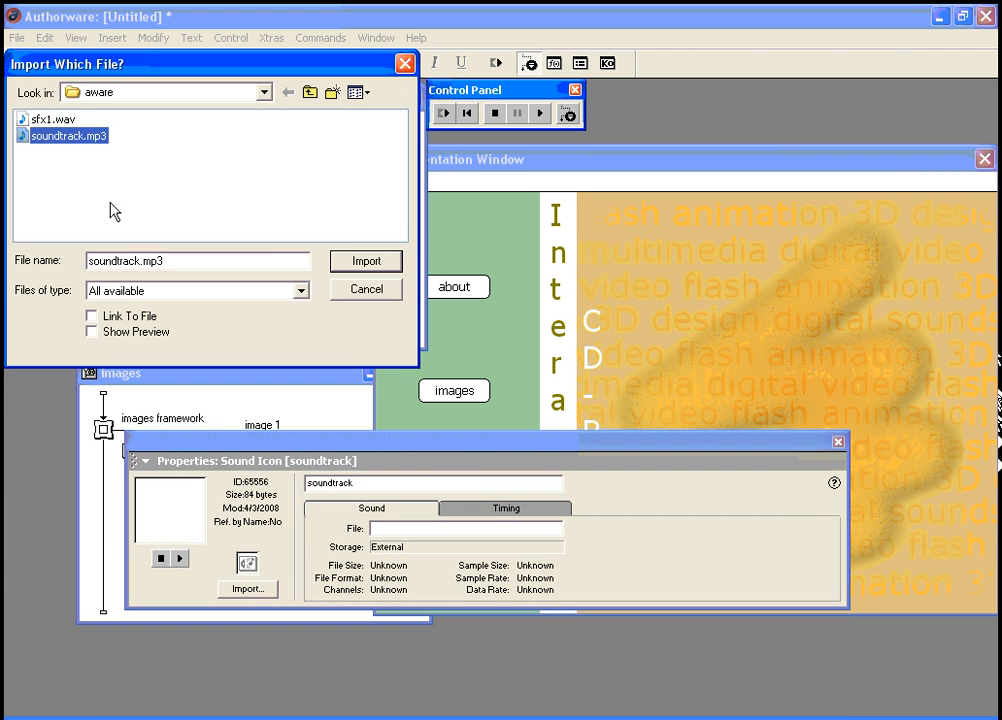
click(368, 262)
drag(311, 441, 275, 481)
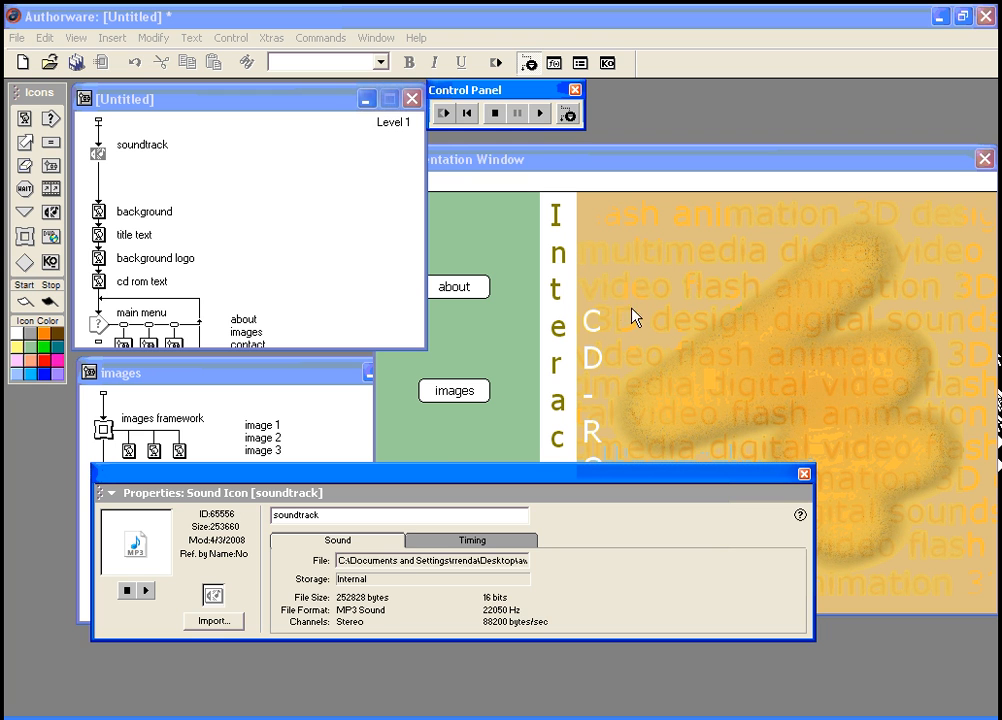
click(436, 542)
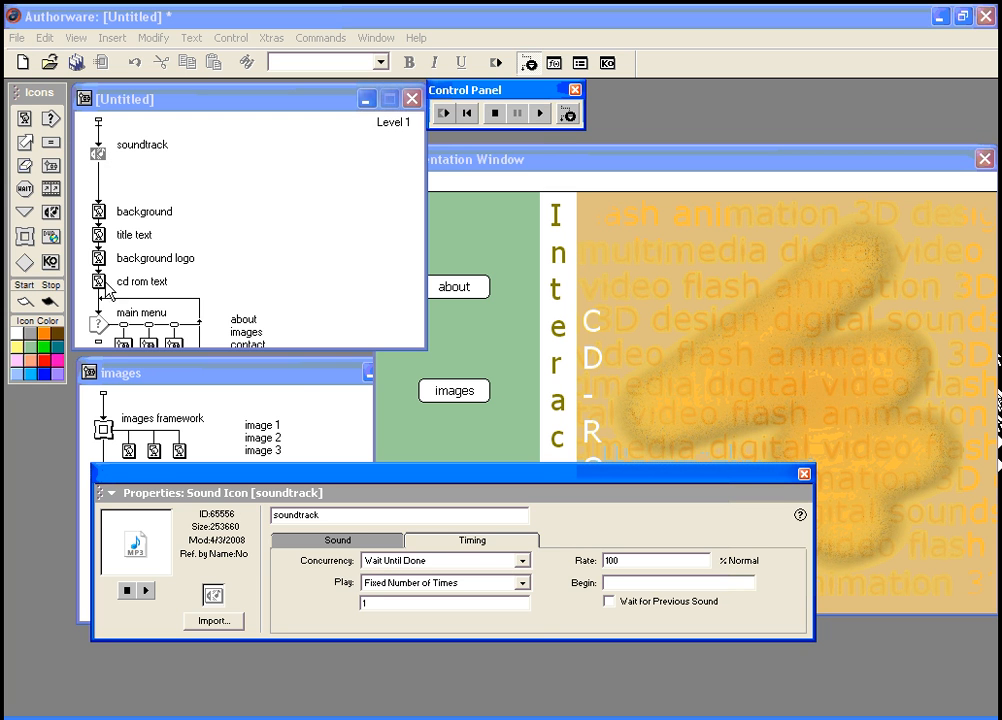
Step: Set the soundtrack's Concurrency to Concurrent and Play to Until True
click(524, 563)
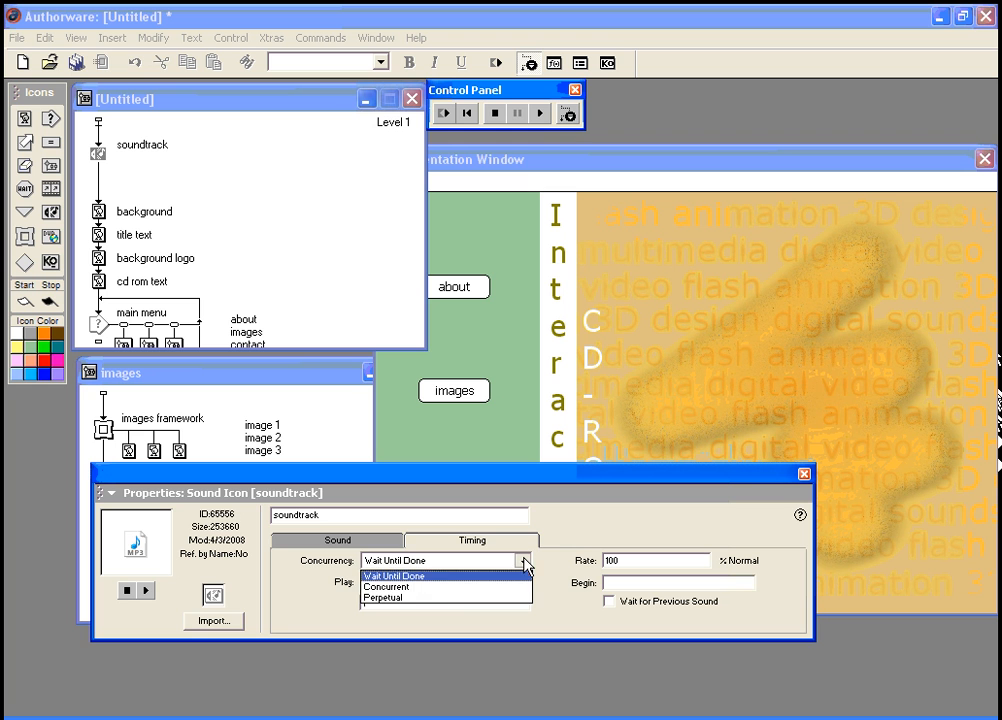
click(439, 587)
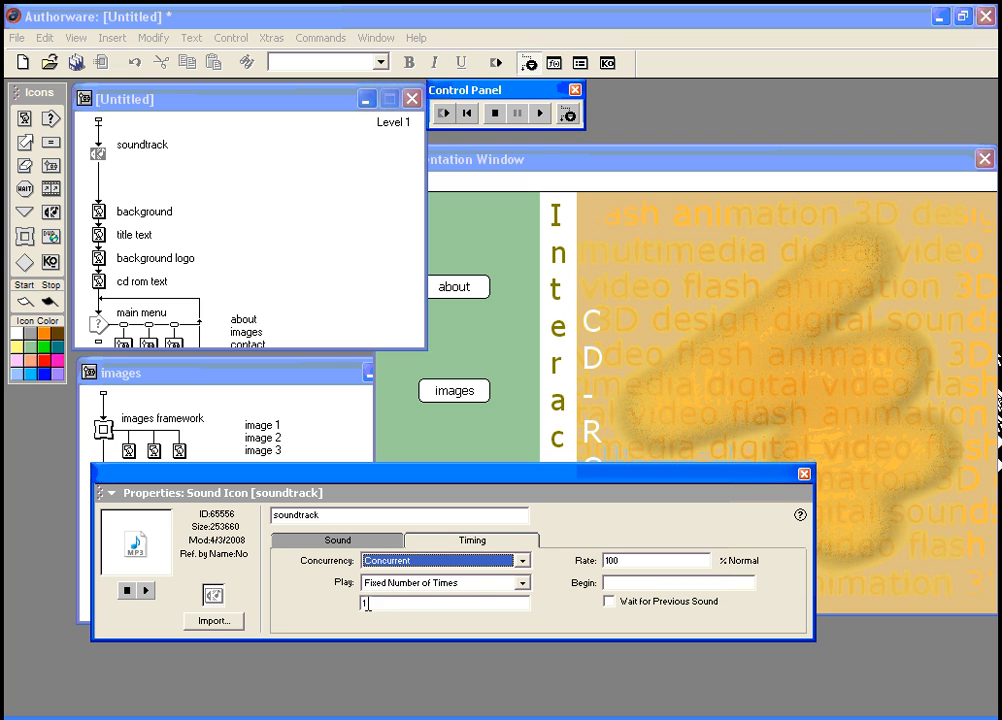
click(521, 582)
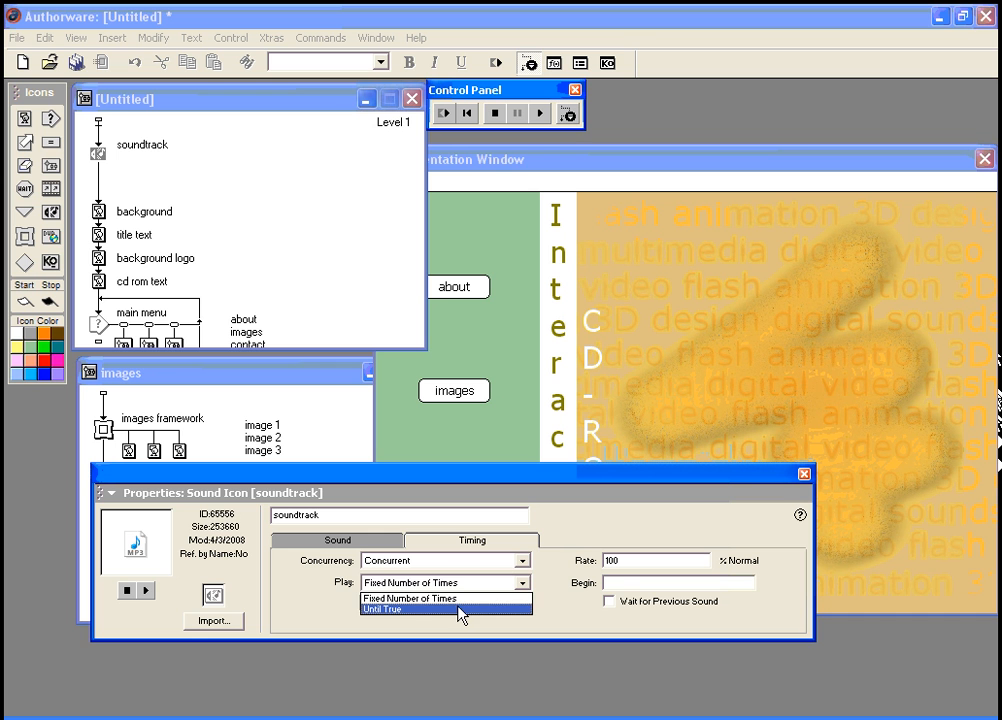
click(458, 607)
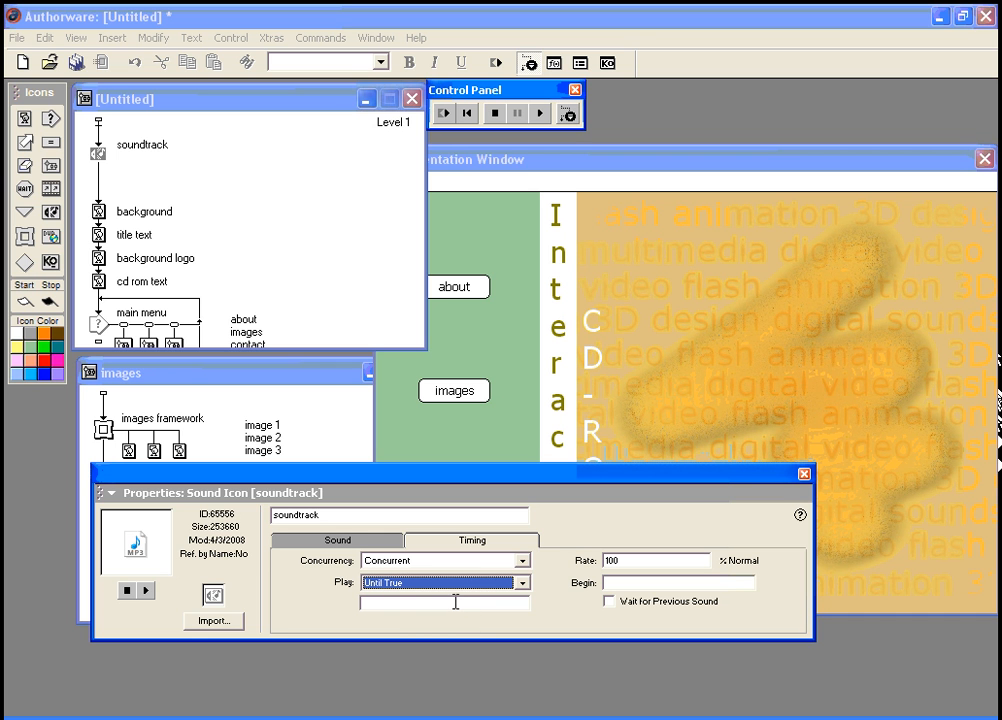
Step: Close the sound properties and restart the piece from the beginning
drag(367, 481, 345, 548)
drag(532, 160, 365, 149)
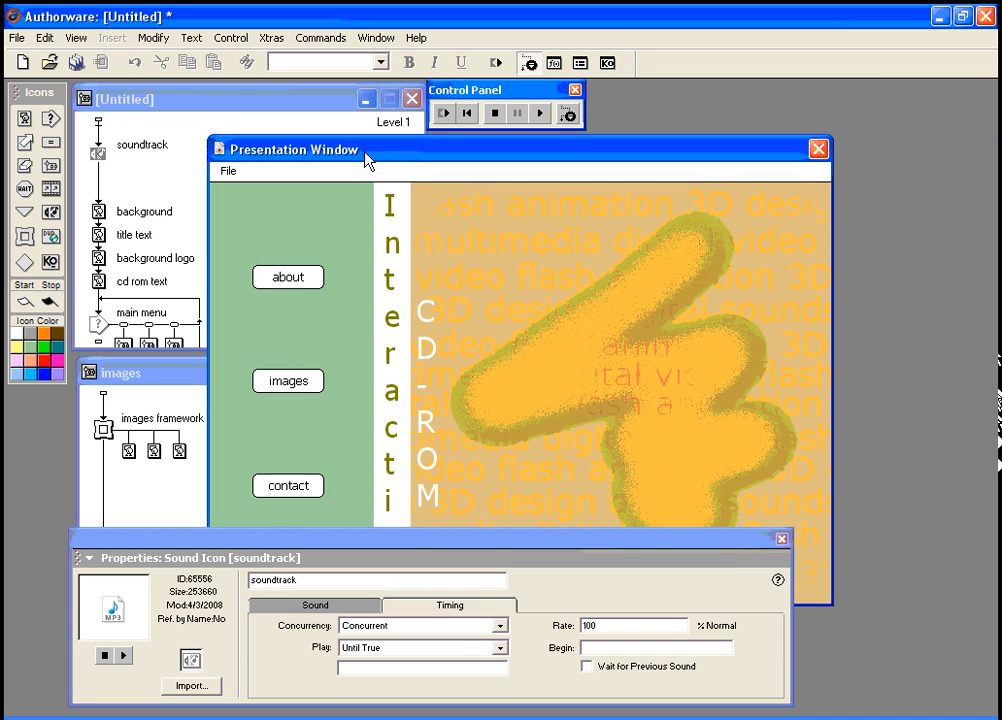
click(781, 541)
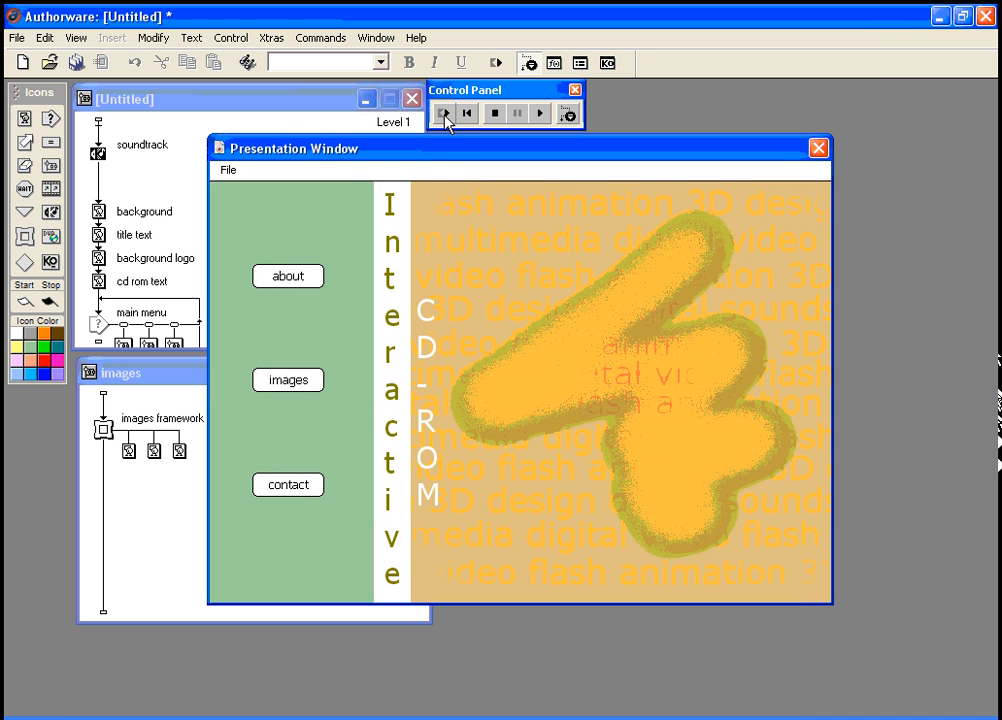
click(446, 117)
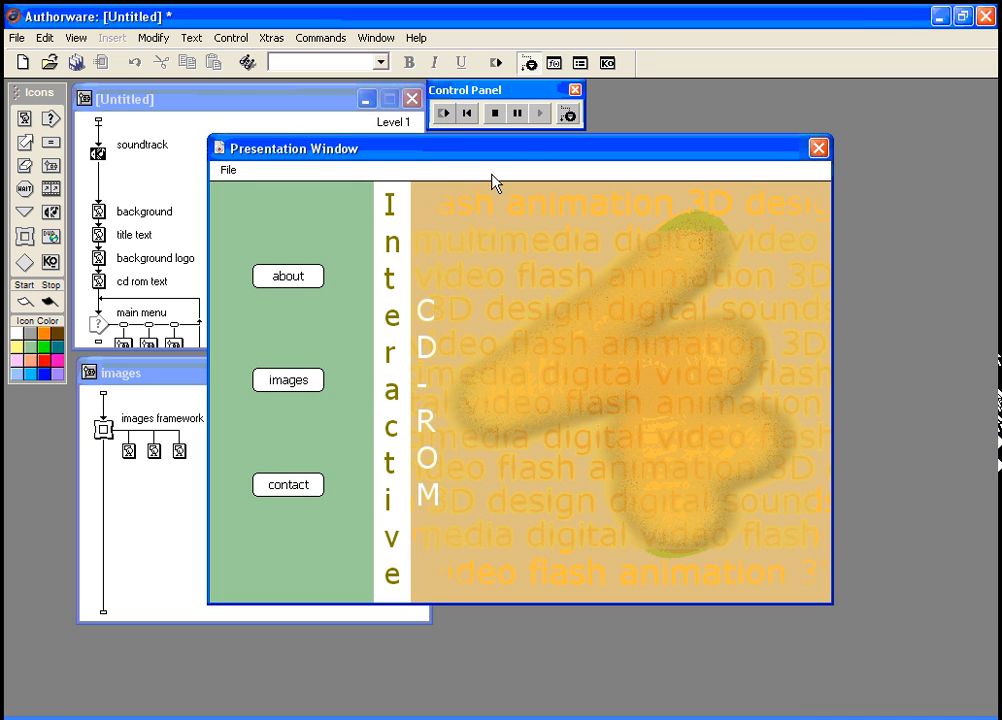